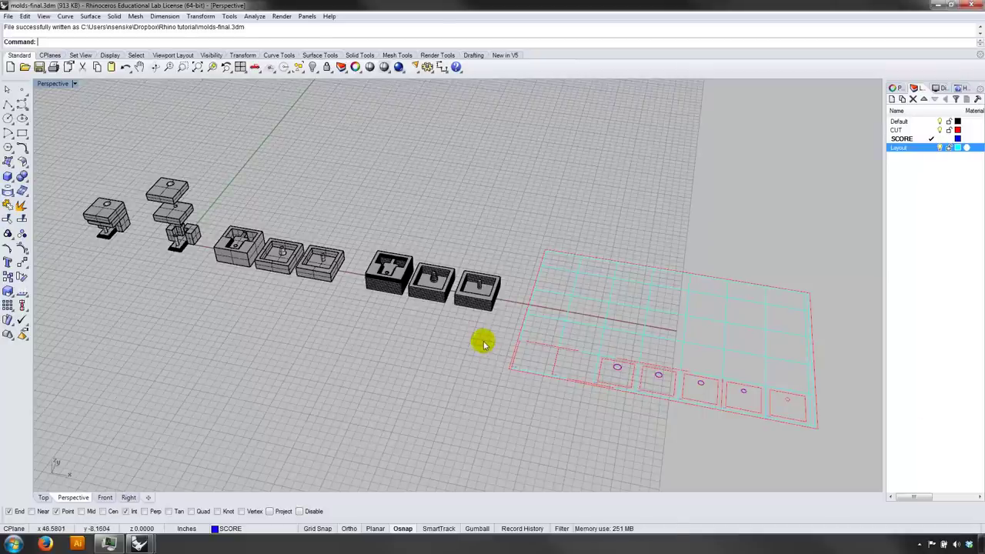
Step: Examine the assembled building model from several sides, including its stacked upper blocks, column and stepped base
right_drag(235, 358, 259, 306)
shift+right_drag(146, 293, 442, 290)
scroll(433, 280, up, 16)
shift+right_drag(339, 327, 459, 302)
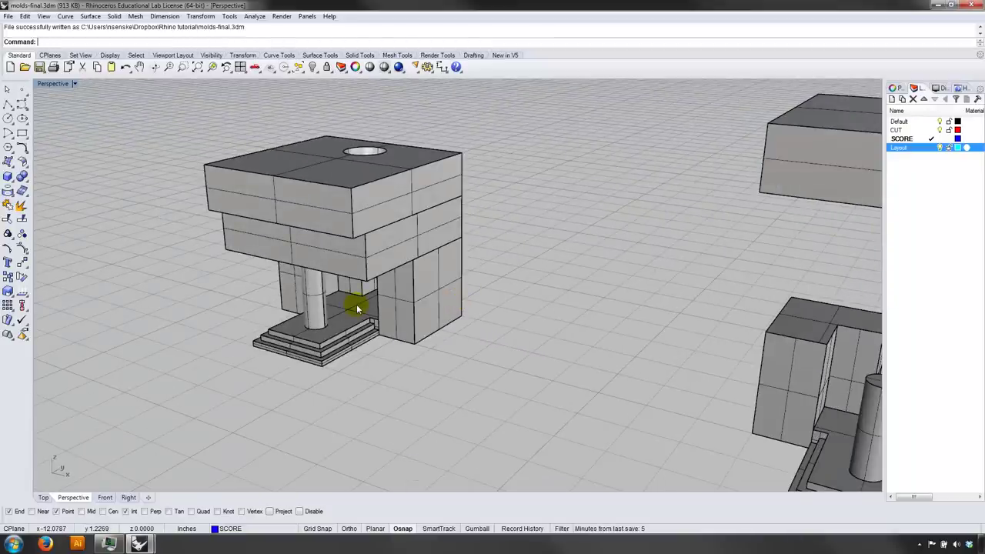
right_drag(356, 304, 383, 322)
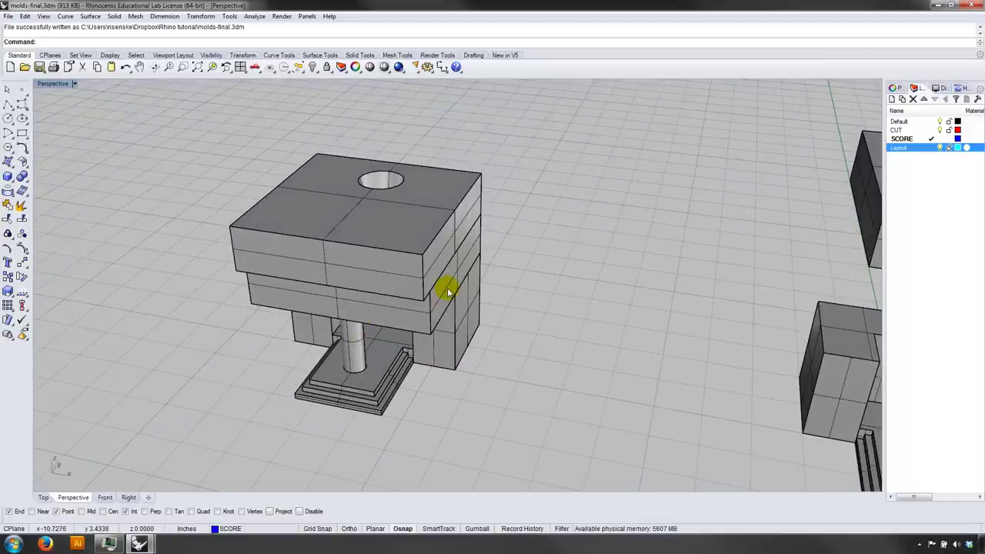
right_drag(451, 368, 458, 345)
right_drag(410, 214, 413, 211)
click(424, 178)
click(468, 276)
click(523, 283)
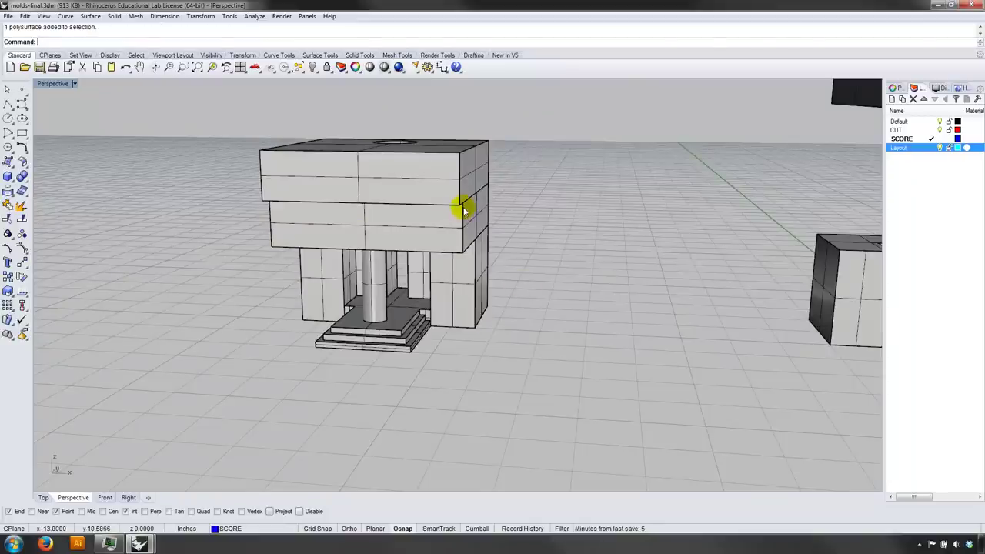
mouse_move(465, 219)
right_down()
mouse_move(488, 209)
mouse_move(472, 220)
right_up()
mouse_move(508, 269)
right_down()
mouse_move(526, 264)
mouse_move(513, 266)
right_up()
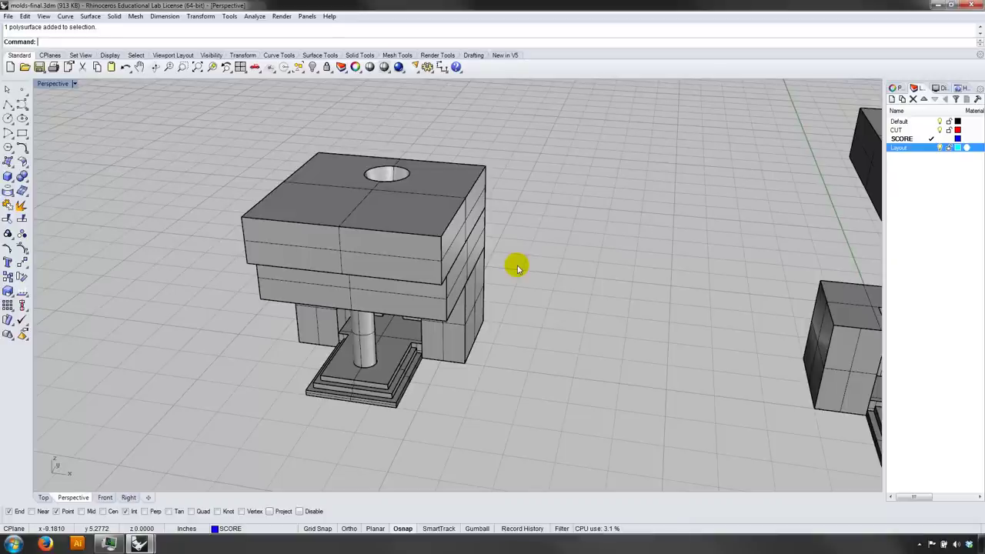
scroll(518, 266, down, 3)
right_drag(507, 277, 452, 278)
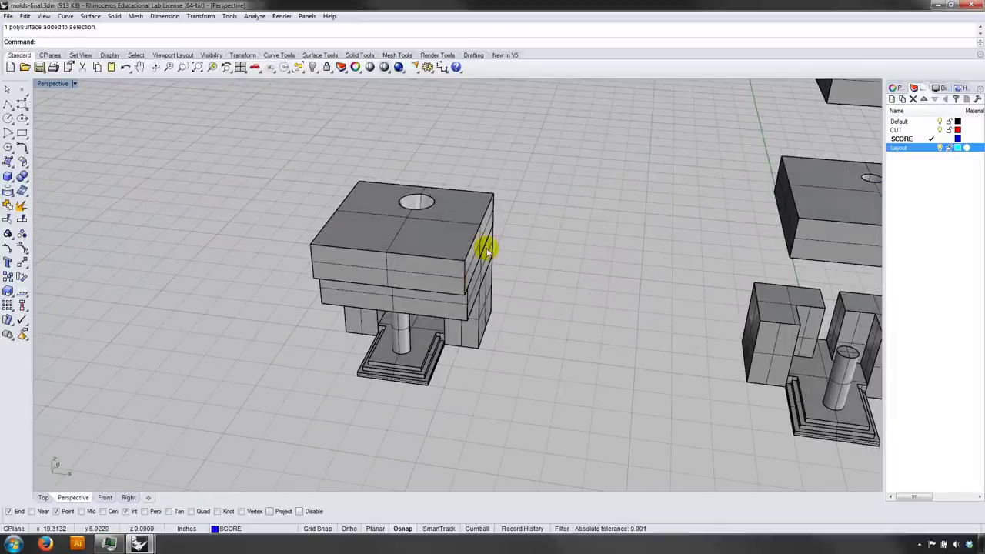
right_drag(512, 249, 370, 221)
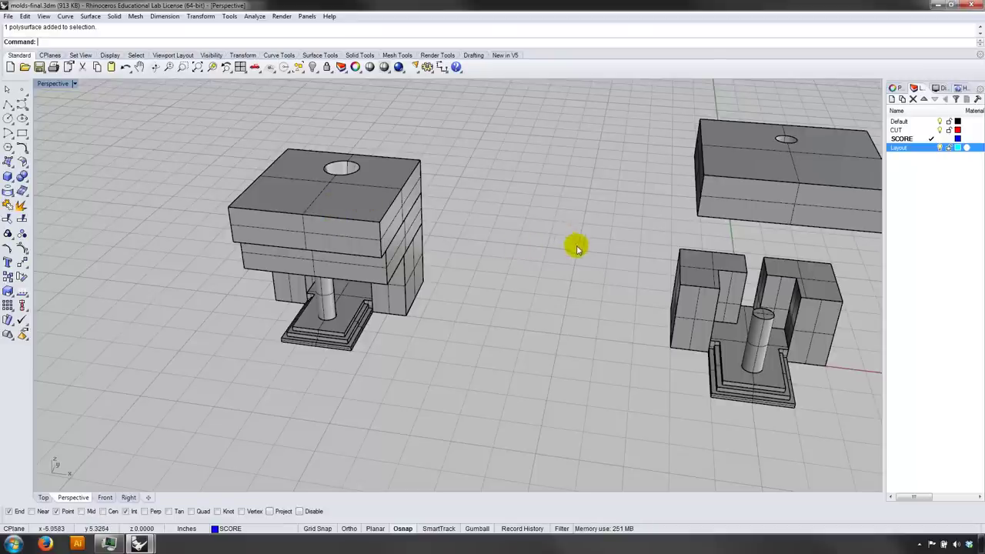
Step: Isolate the assembled building model by selecting its parts, inverting the selection and hiding everything else
click(347, 232)
drag(451, 327, 222, 152)
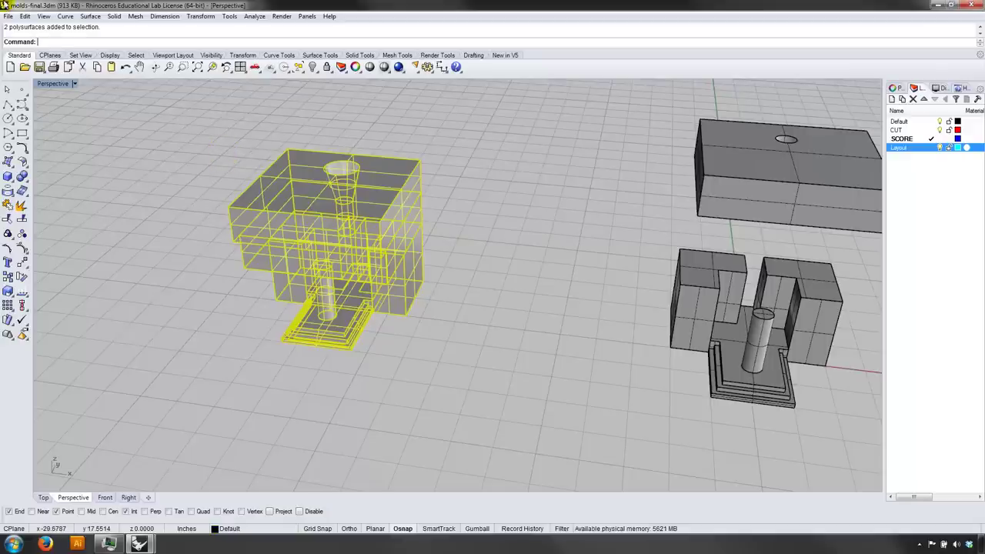
click(65, 15)
mouse_move(25, 16)
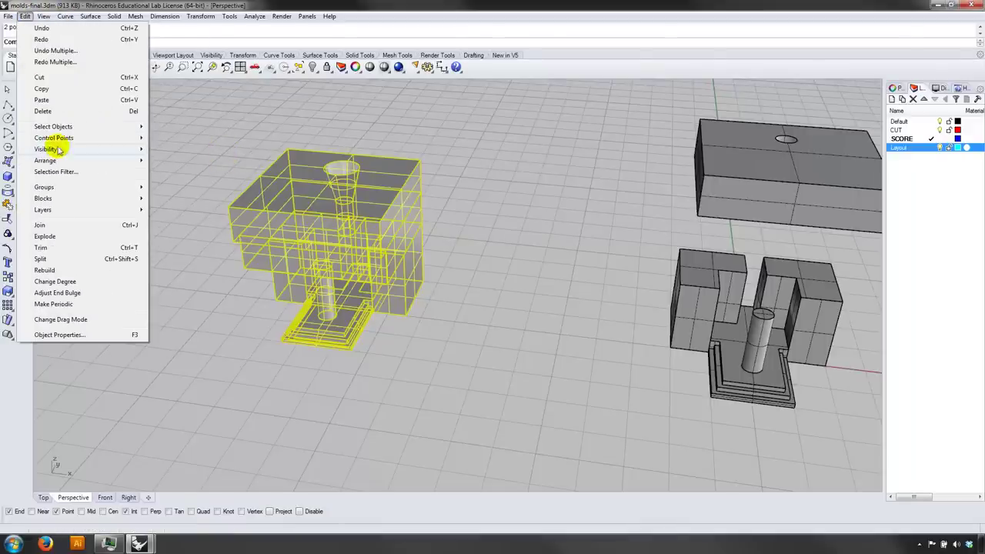
mouse_move(54, 126)
click(271, 148)
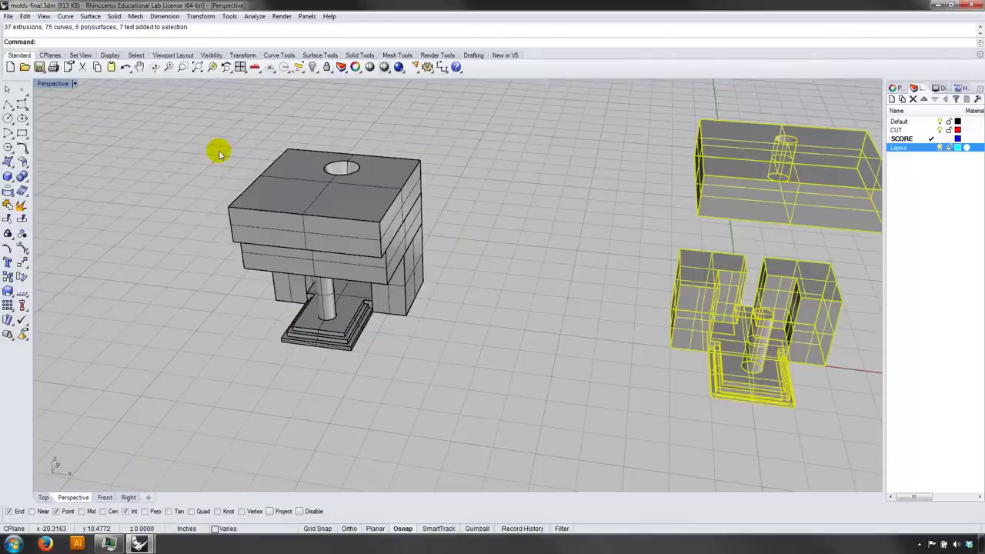
key(ctrl+h)
Step: Set the Perspective viewport's display mode to Ghosted
right_drag(294, 262, 327, 225)
click(75, 83)
click(63, 144)
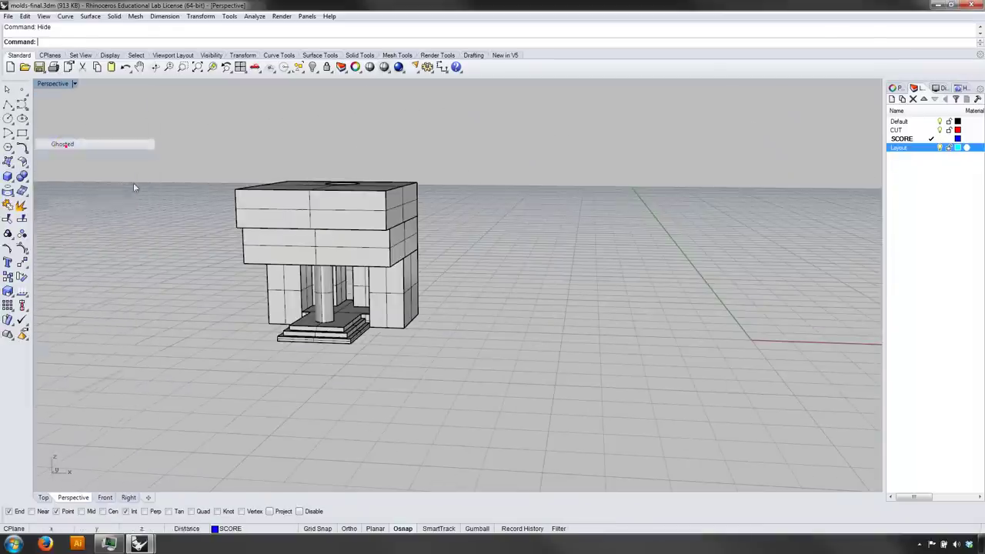
Step: Examine how the funnel-shaped hole, the two-tier upper piece and the walls below fit together, viewing from the side, back and above
right_drag(335, 293, 321, 248)
scroll(321, 248, up, 5)
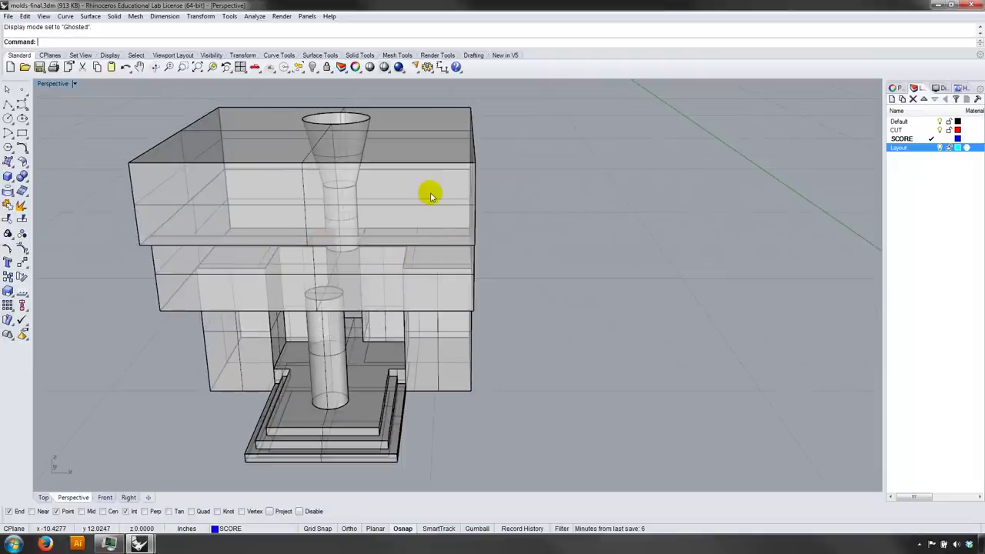
right_drag(431, 192, 367, 219)
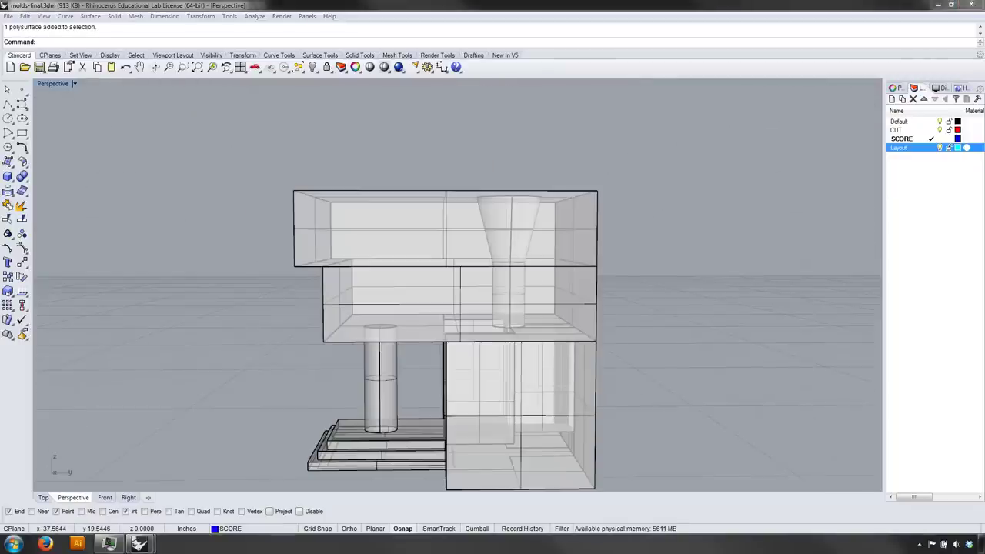
right_drag(494, 349, 479, 347)
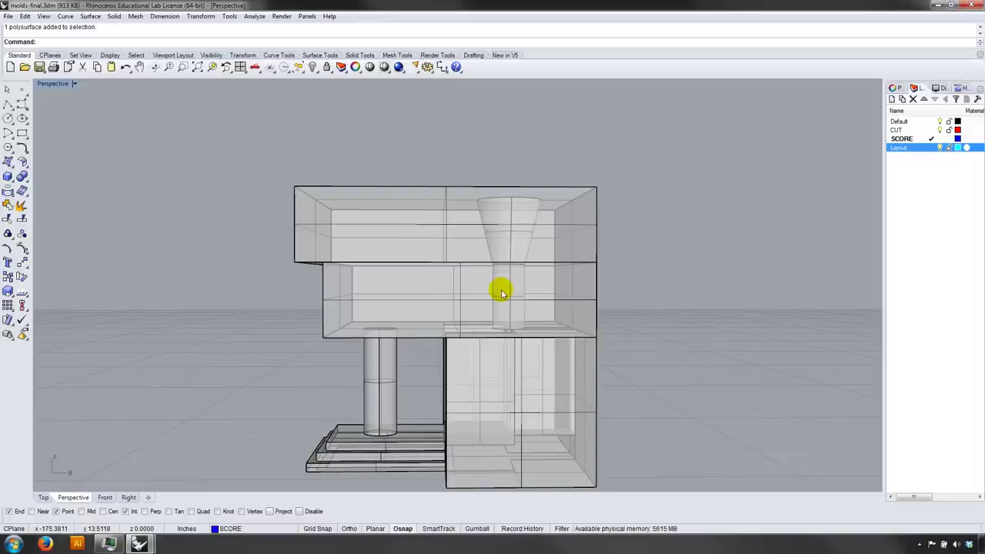
right_drag(498, 248, 493, 245)
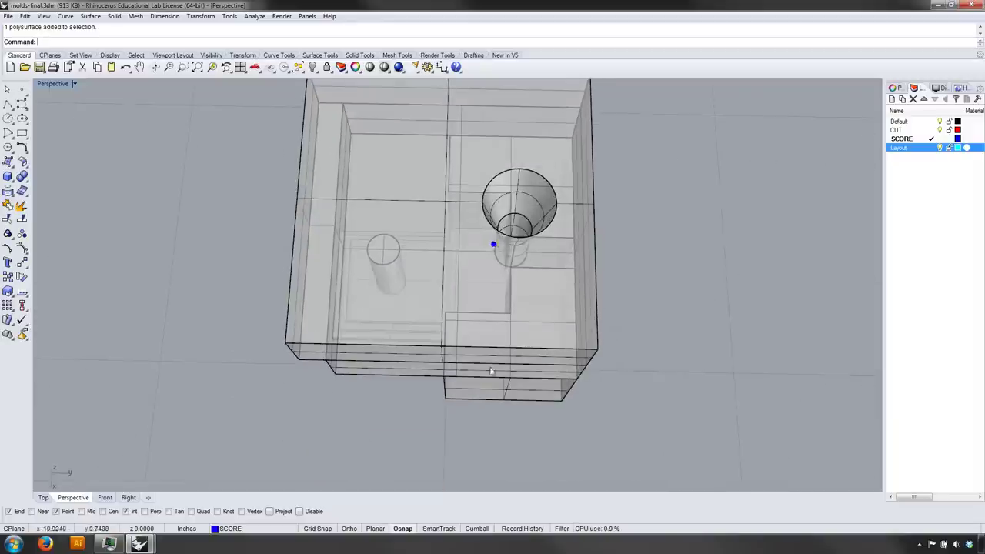
right_drag(468, 292, 477, 165)
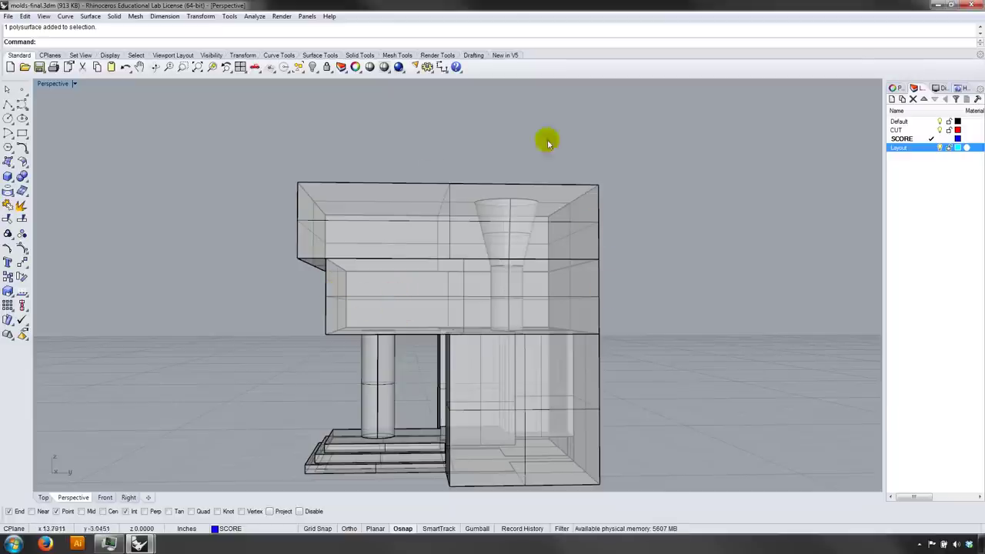
right_drag(544, 320, 399, 329)
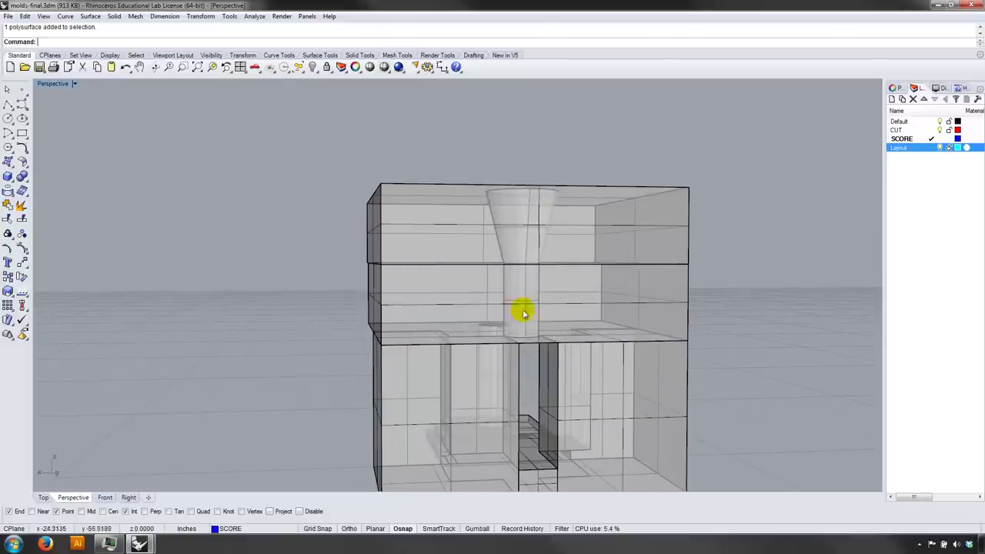
mouse_move(526, 353)
right_down()
mouse_move(523, 322)
mouse_move(517, 337)
mouse_move(525, 348)
right_up()
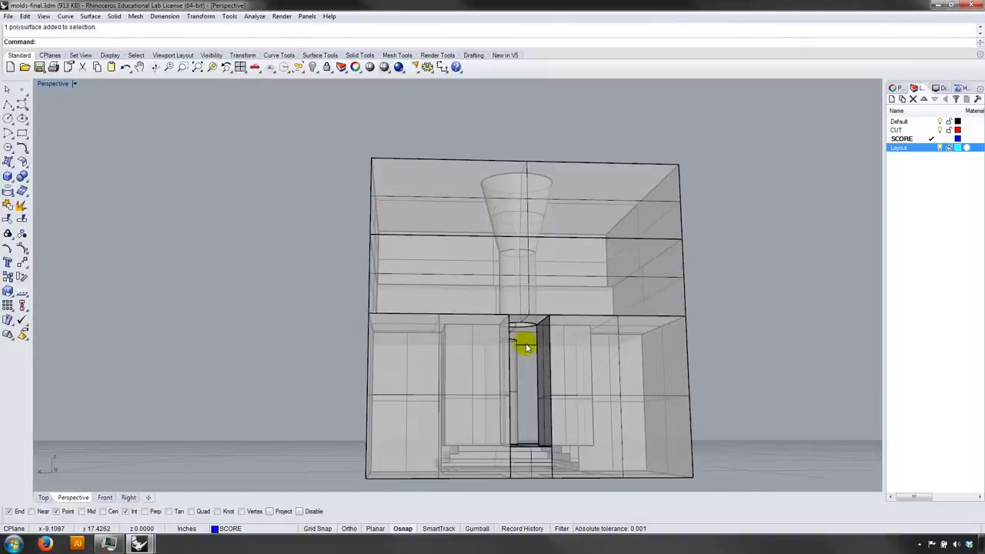
right_drag(501, 247, 563, 240)
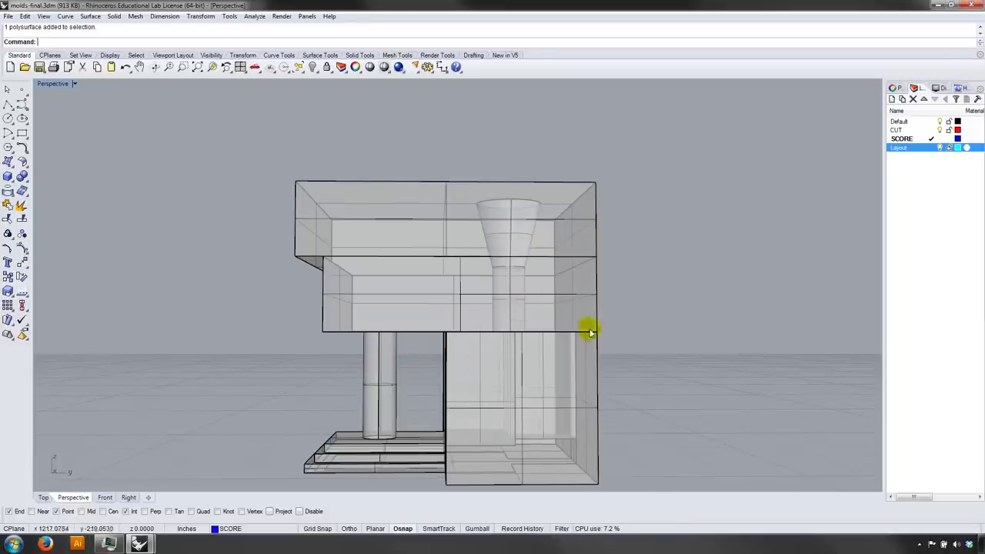
click(436, 252)
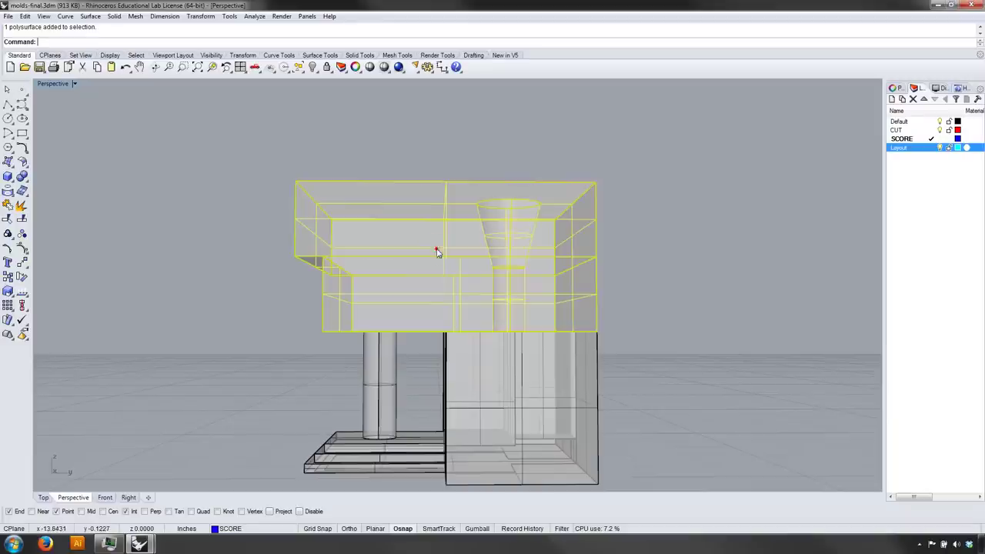
click(684, 279)
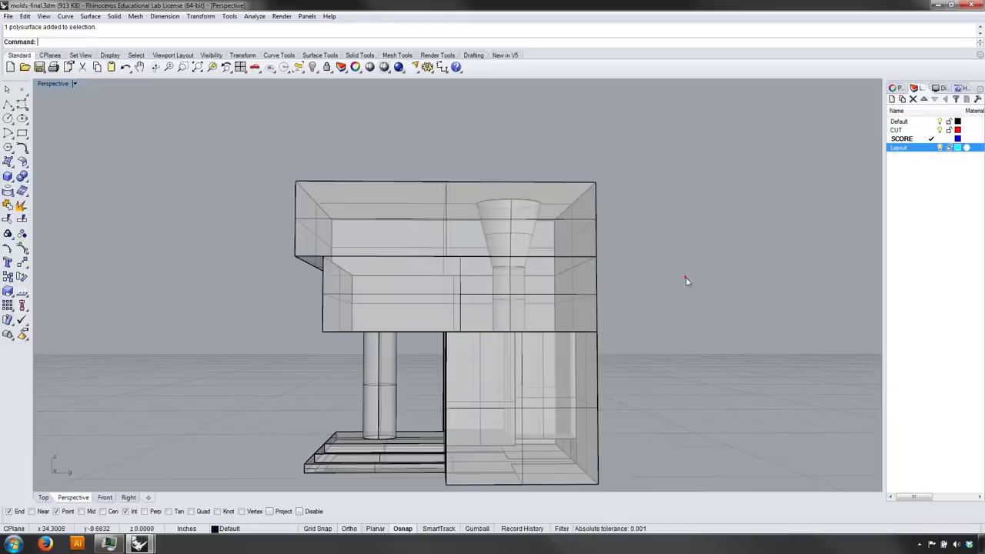
mouse_move(627, 242)
right_down()
mouse_move(636, 264)
mouse_move(608, 254)
mouse_move(609, 244)
mouse_move(615, 253)
right_up()
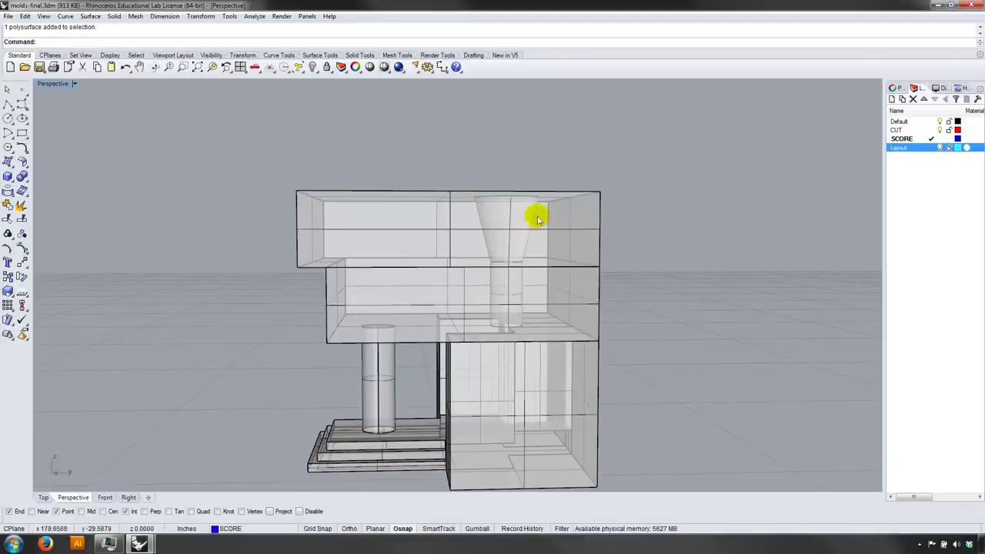
right_drag(520, 262, 518, 261)
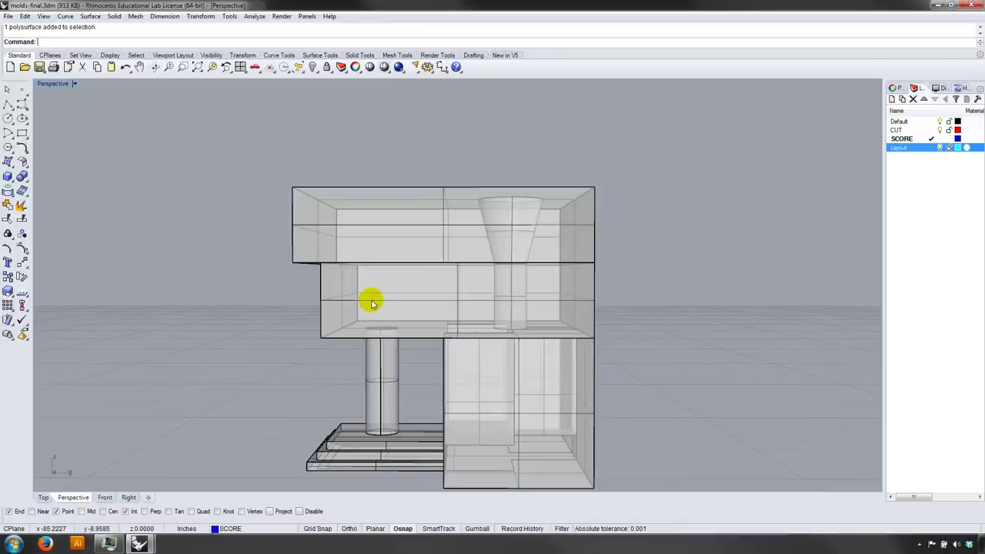
right_drag(371, 305, 381, 285)
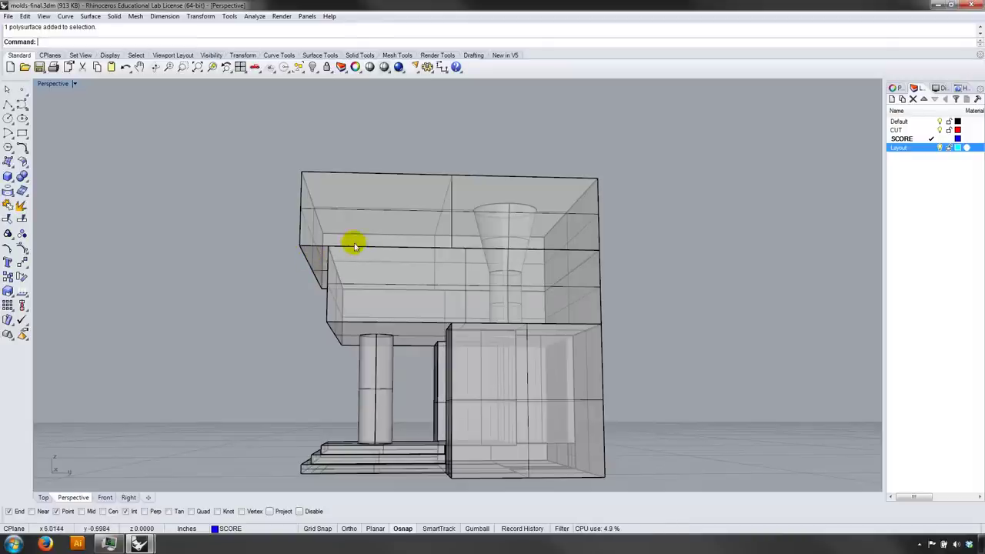
right_drag(374, 247, 374, 269)
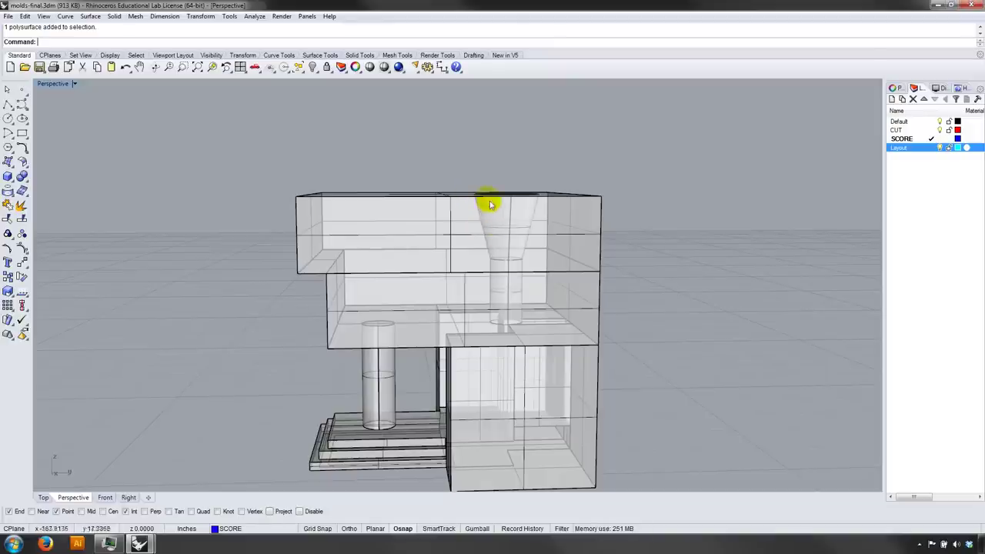
right_drag(489, 205, 534, 218)
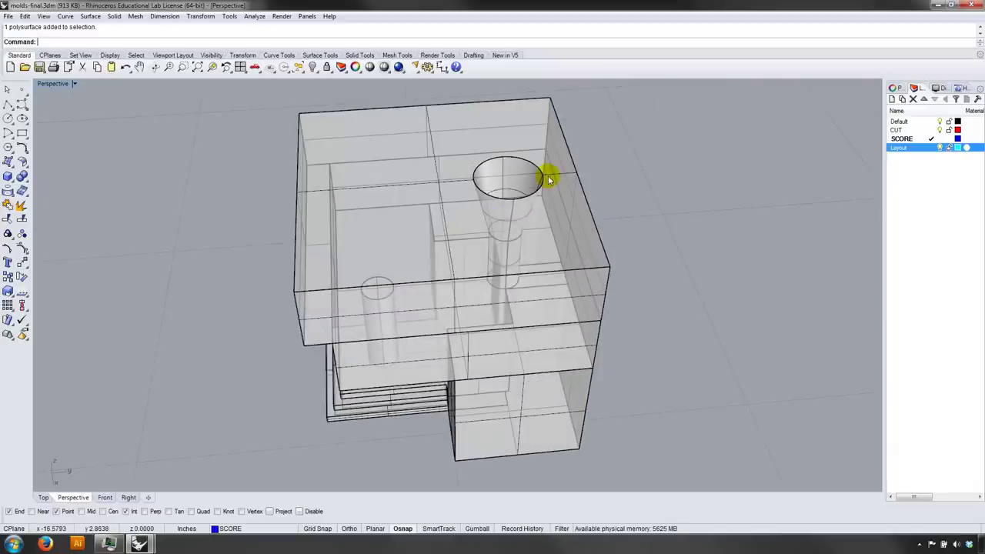
right_drag(512, 218, 512, 167)
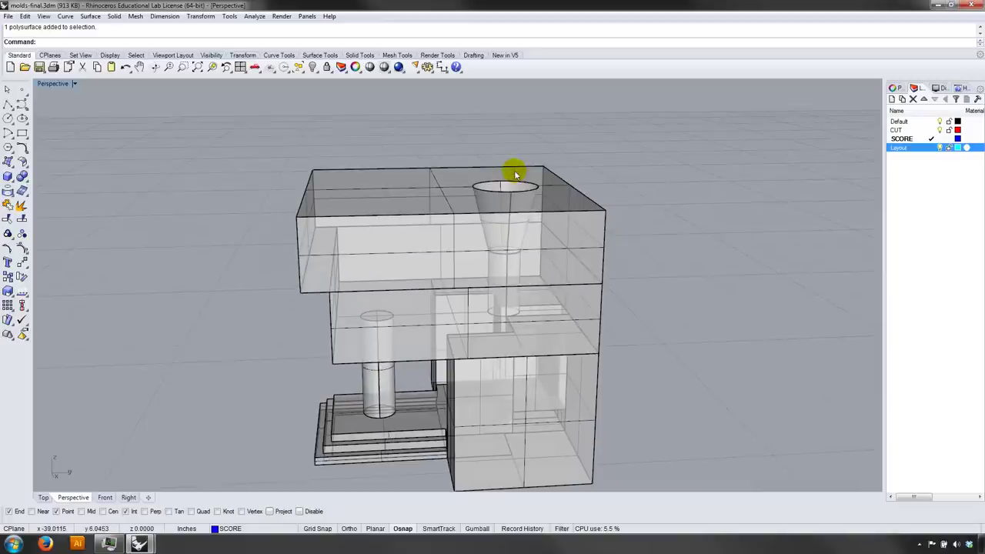
Step: Hide the two-tier upper piece of the assembled model to expose the lower piece
click(524, 223)
key(ctrl+h)
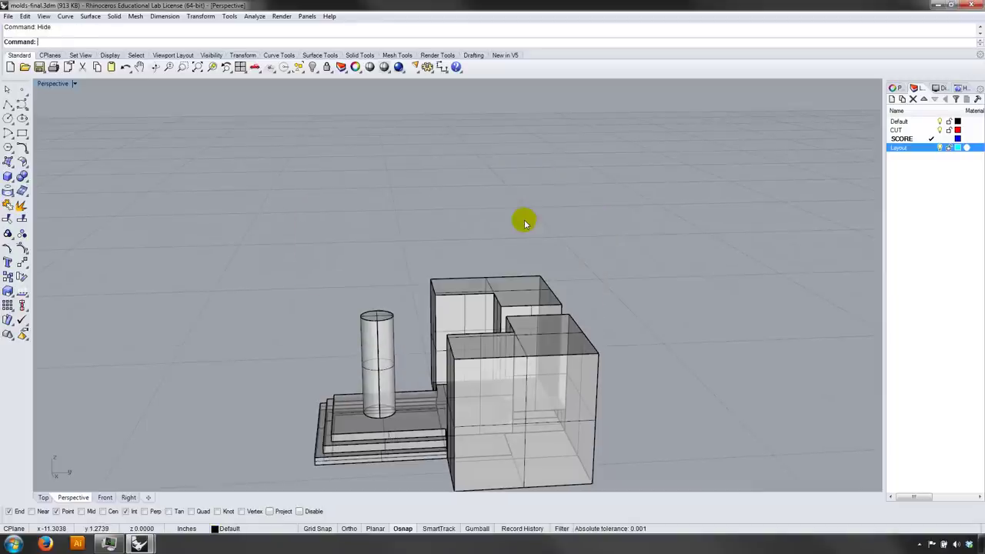
right_drag(455, 326, 440, 362)
Step: Rotate the lower piece 180 degrees in the Front view about the midpoint of its base so it is upside down
click(534, 310)
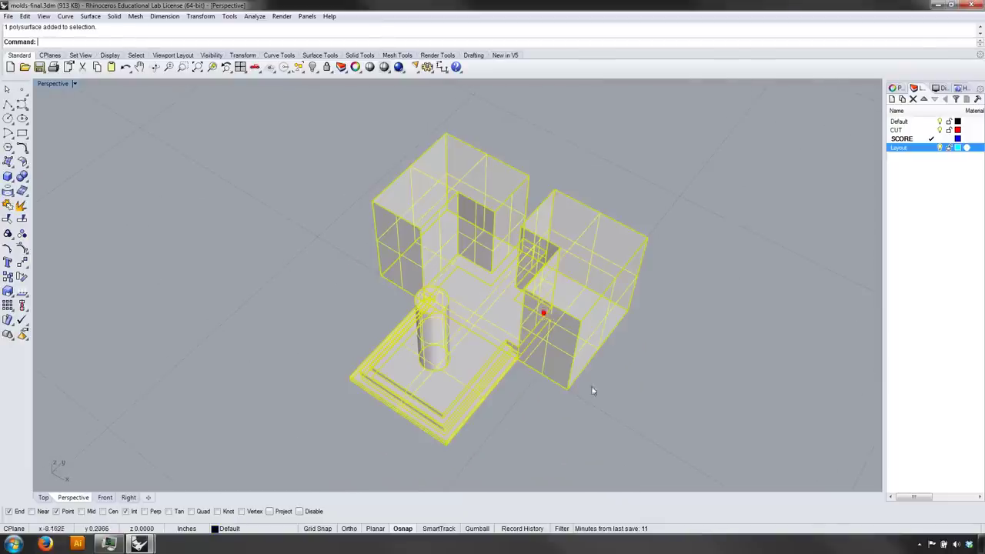
text(FF)
key(Return)
key(Return)
click(477, 340)
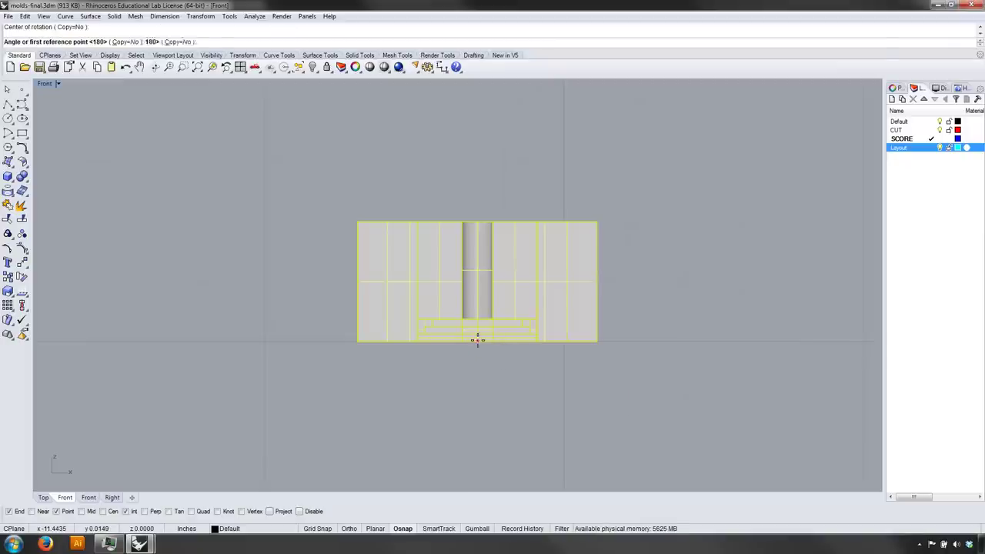
click(697, 308)
click(303, 403)
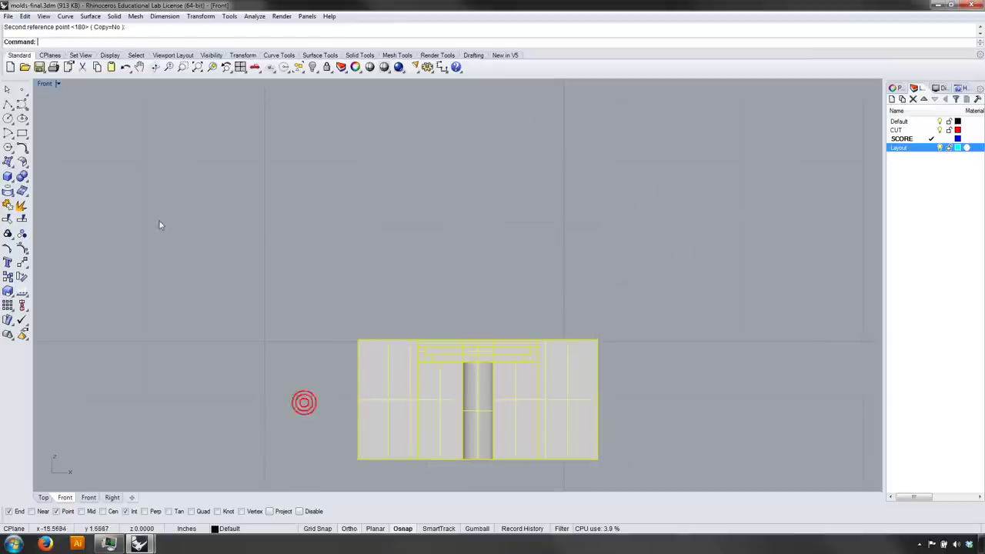
Step: Return the viewport to Perspective, deselect the lower piece and inspect its inverted column, steps and walls from several angles
click(44, 83)
mouse_move(69, 255)
click(223, 340)
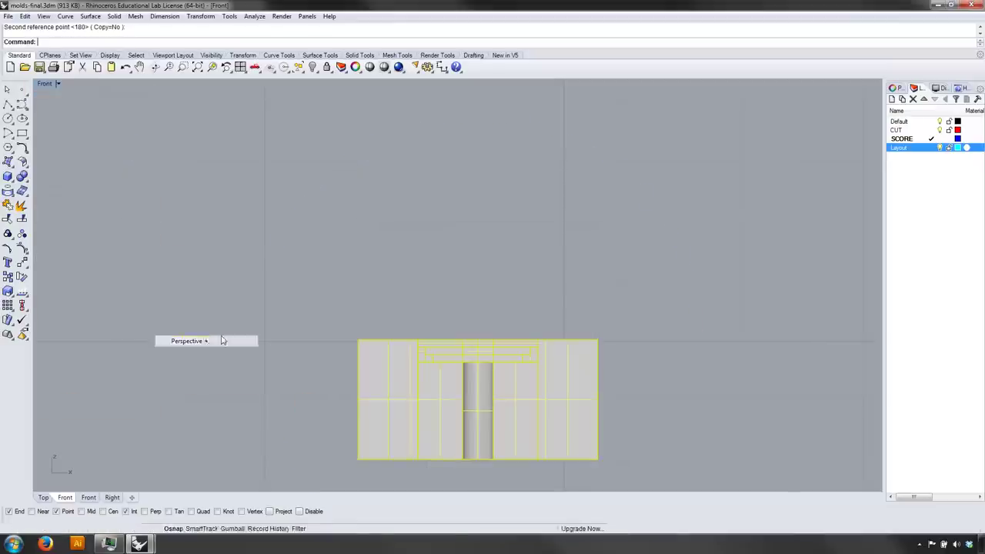
click(603, 202)
right_drag(580, 280, 533, 303)
right_drag(520, 339, 467, 392)
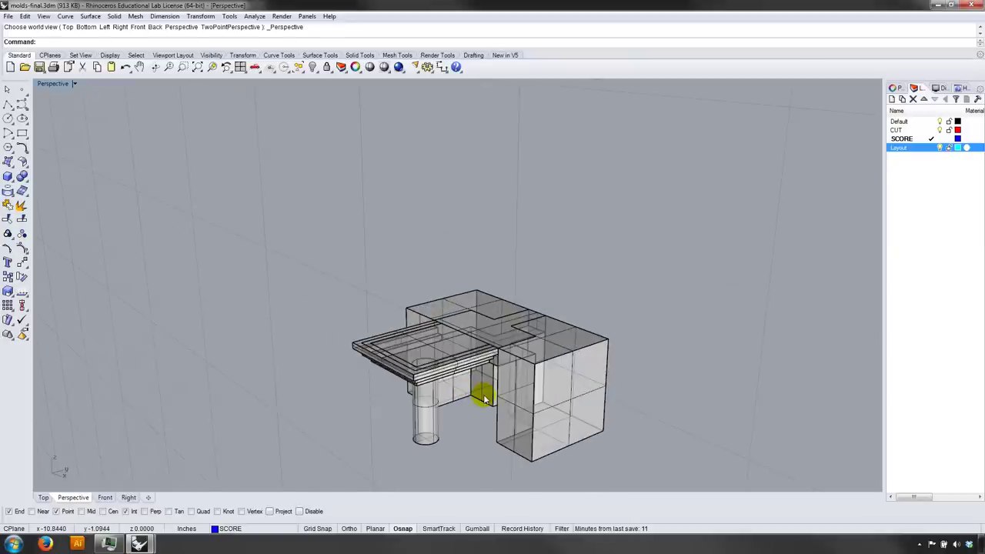
right_drag(479, 408, 529, 431)
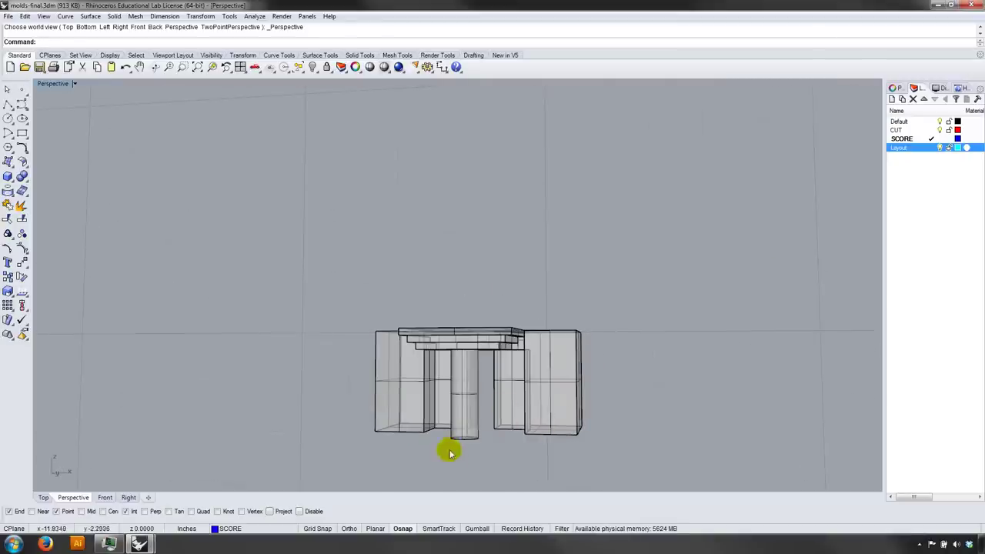
right_drag(520, 329, 497, 306)
right_drag(495, 409, 548, 396)
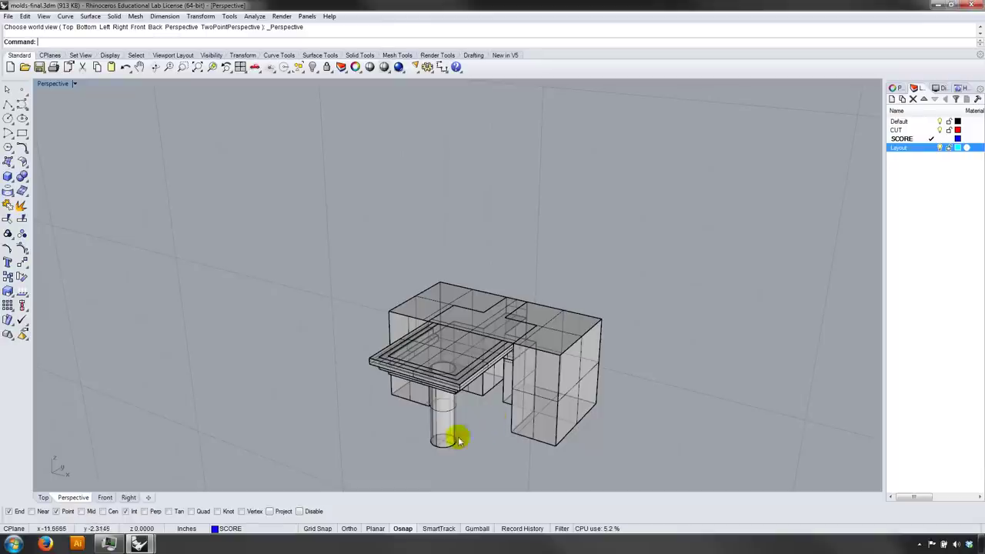
mouse_move(488, 434)
right_down()
mouse_move(585, 383)
mouse_move(555, 448)
mouse_move(494, 419)
right_up()
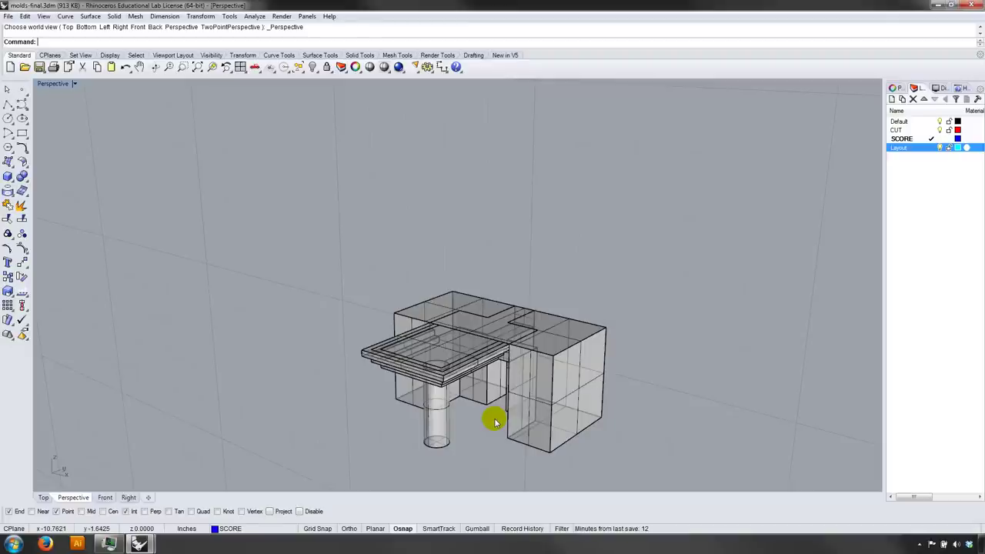
Step: Show the hidden two-tier upper piece again above the inverted lower piece, with nothing selected
key(ctrl+alt+h)
right_drag(605, 286, 660, 267)
click(561, 202)
right_drag(570, 226, 619, 258)
click(619, 259)
Step: In the Front view, draw a horizontal polyline along the joint between the two tiers, extending past the upper piece on one side
text(front)
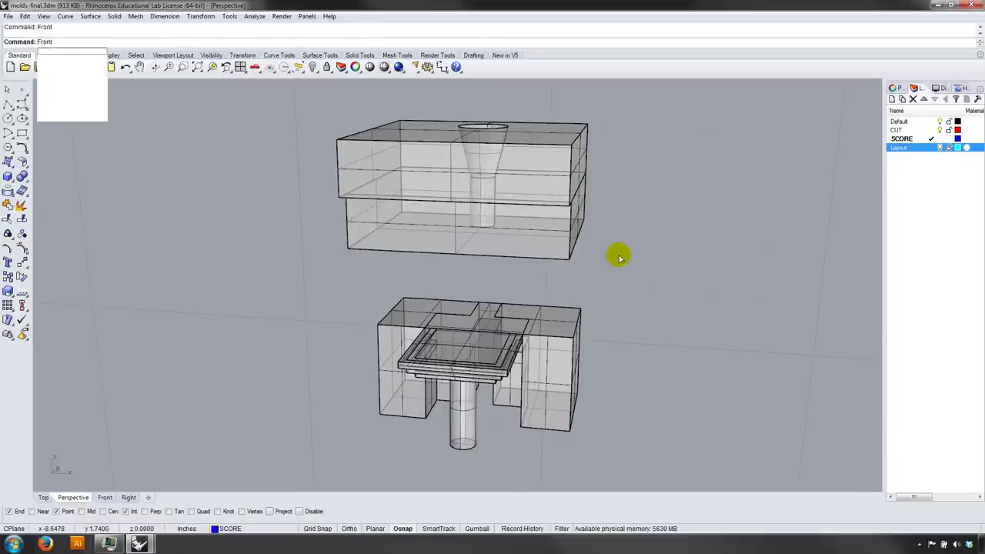
key(Return)
click(8, 105)
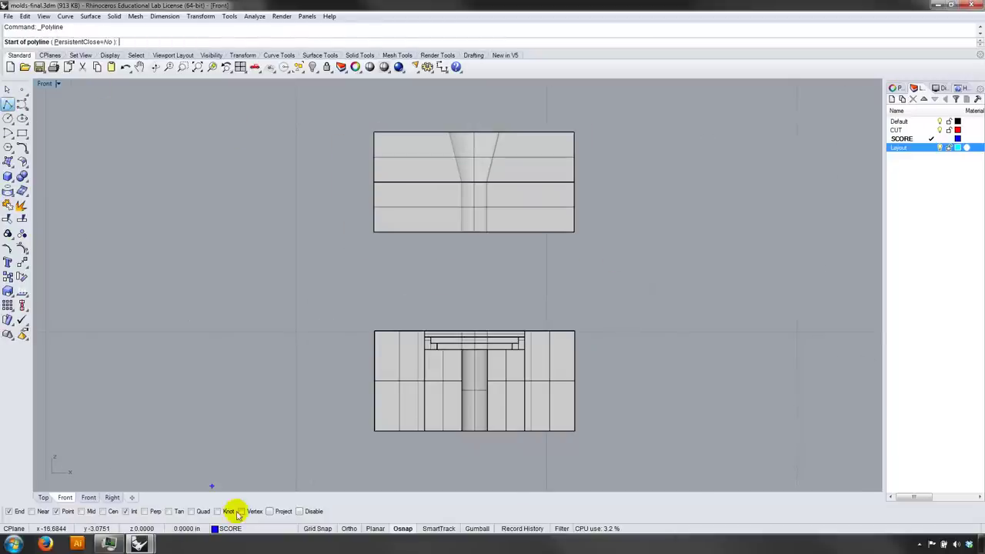
click(387, 191)
click(653, 177)
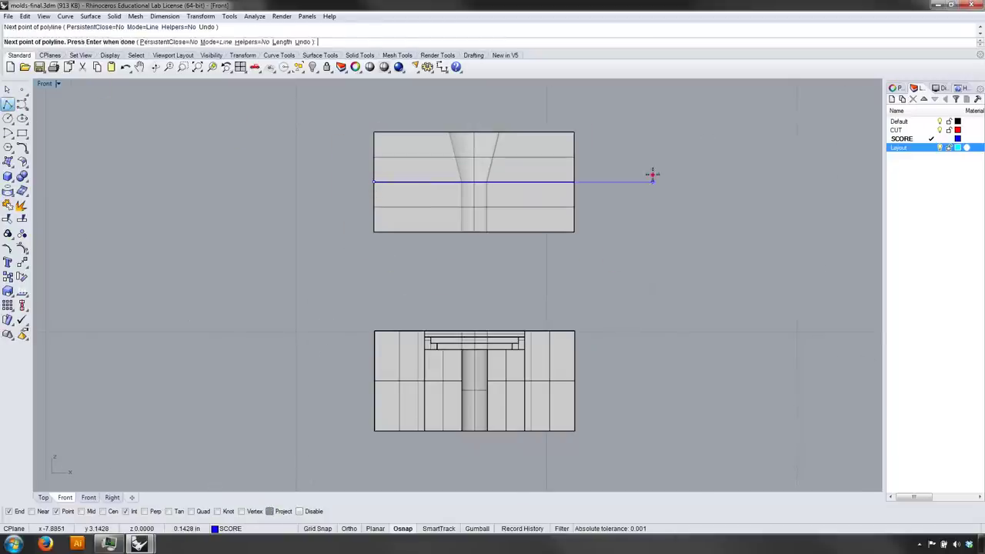
right_click(635, 146)
Step: Copy the horizontal line slightly sideways so the copy extends past both sides of the upper piece
text(c)
key(Return)
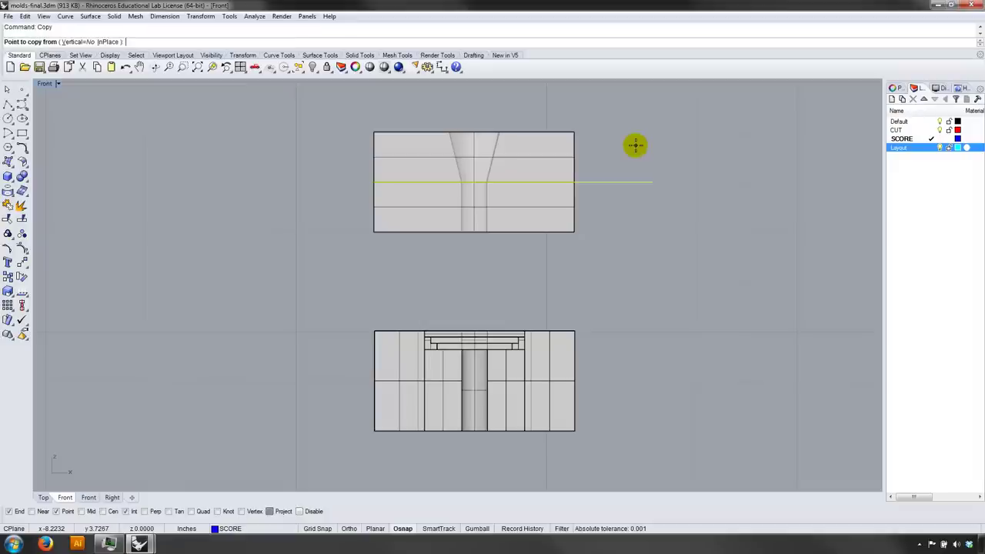
click(664, 231)
click(634, 231)
right_click(658, 276)
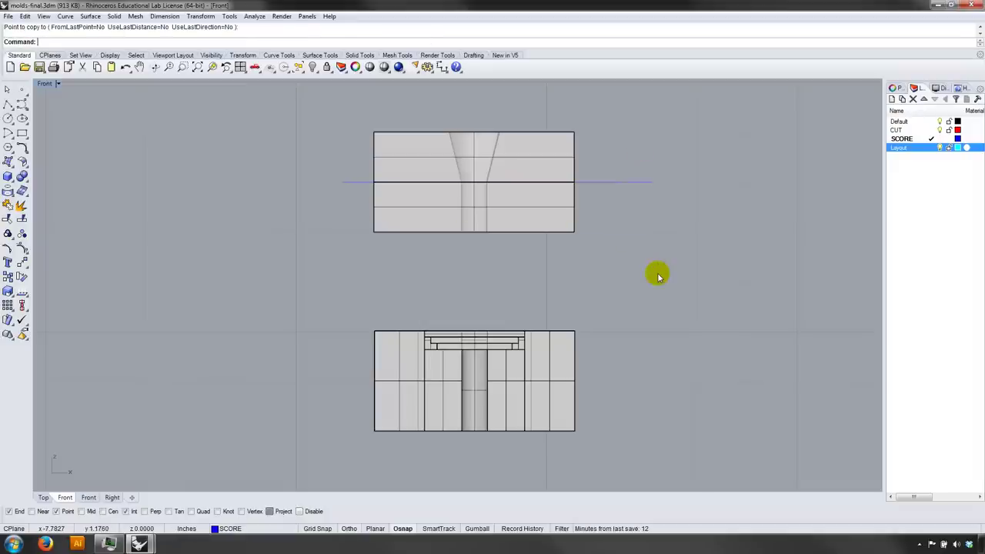
Step: Split the two-tier upper piece with the original horizontal line as the cutting object
text(Split)
key(Return)
drag(639, 271, 565, 210)
right_click(613, 212)
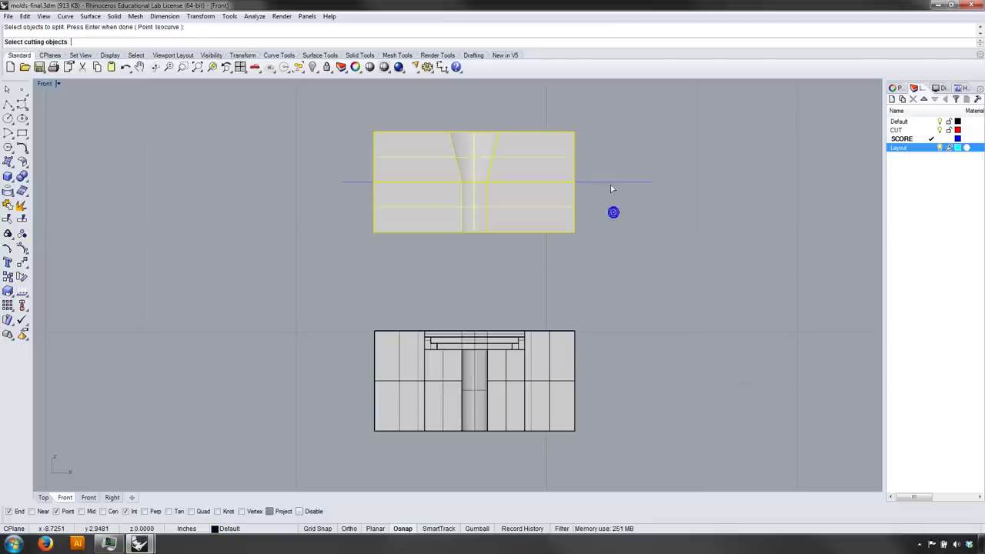
click(611, 183)
click(638, 212)
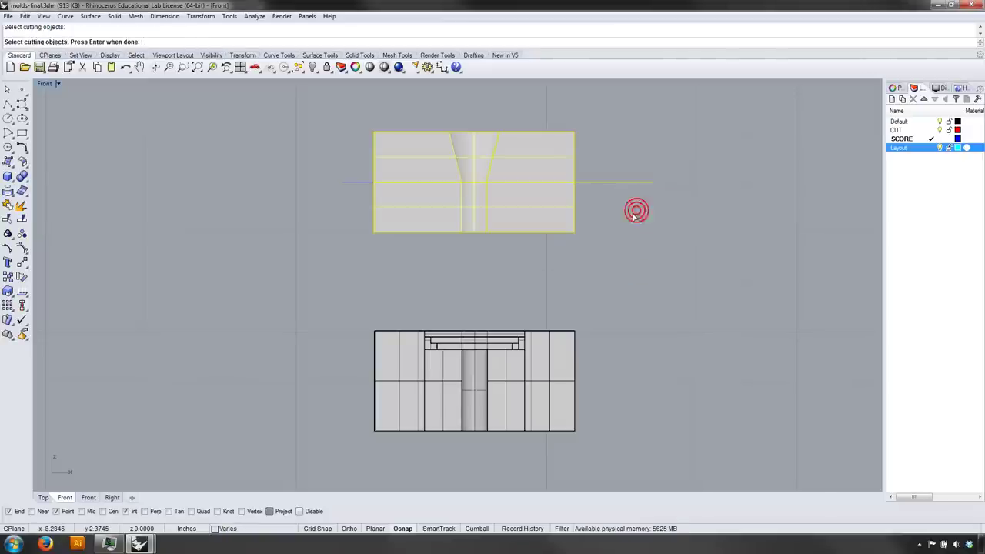
right_click(633, 213)
Step: Delete the original horizontal cutting line, keeping its shifted copy
click(560, 218)
click(580, 222)
drag(671, 223, 629, 165)
key(Delete)
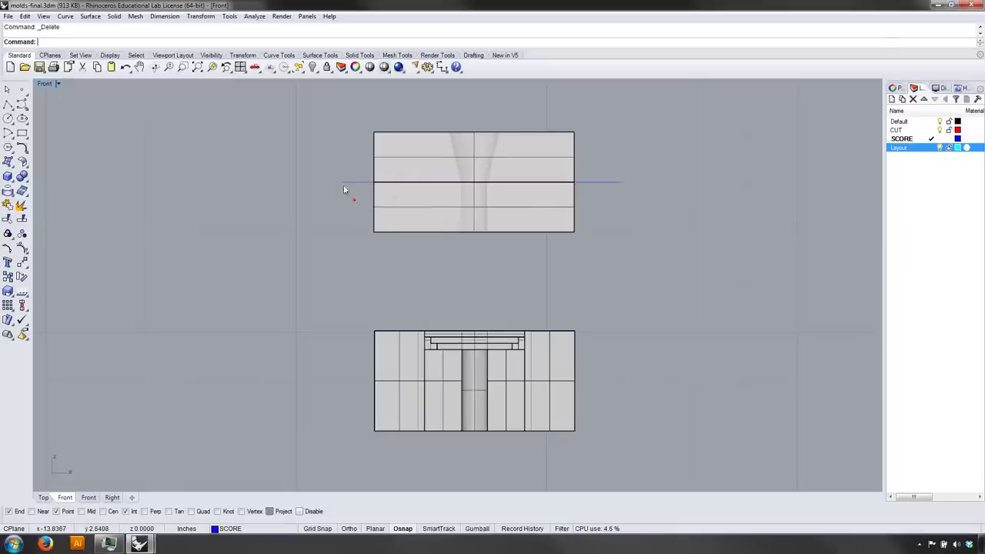
Step: Move the upper tier with the funnel sideways so it sits clear of the lower tier
click(458, 156)
drag(478, 158, 694, 158)
click(683, 290)
Step: Return to the Perspective view and delete all other models and layout curves, keeping only the split piece and the inverted lower piece
click(57, 83)
click(97, 253)
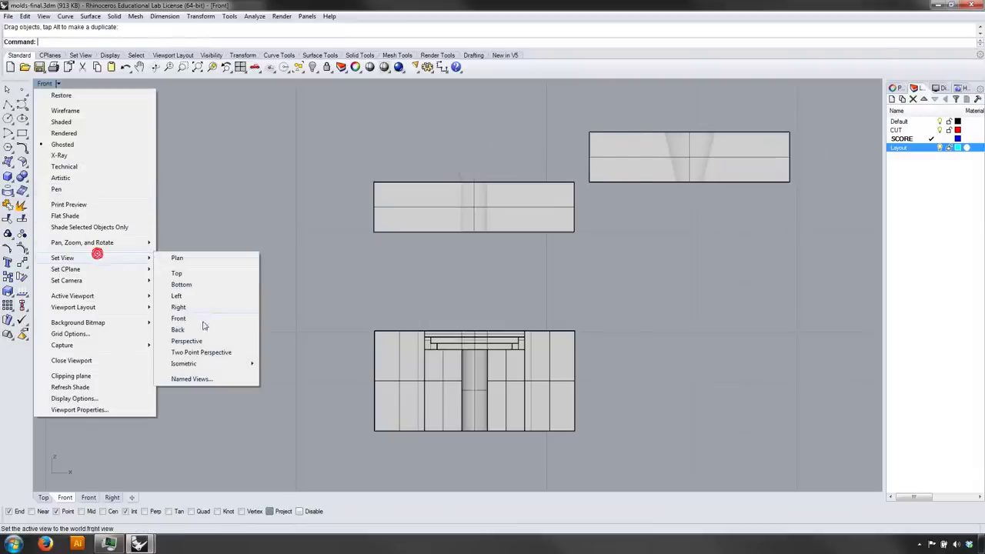
click(198, 341)
right_drag(431, 292, 504, 274)
scroll(502, 274, down, 8)
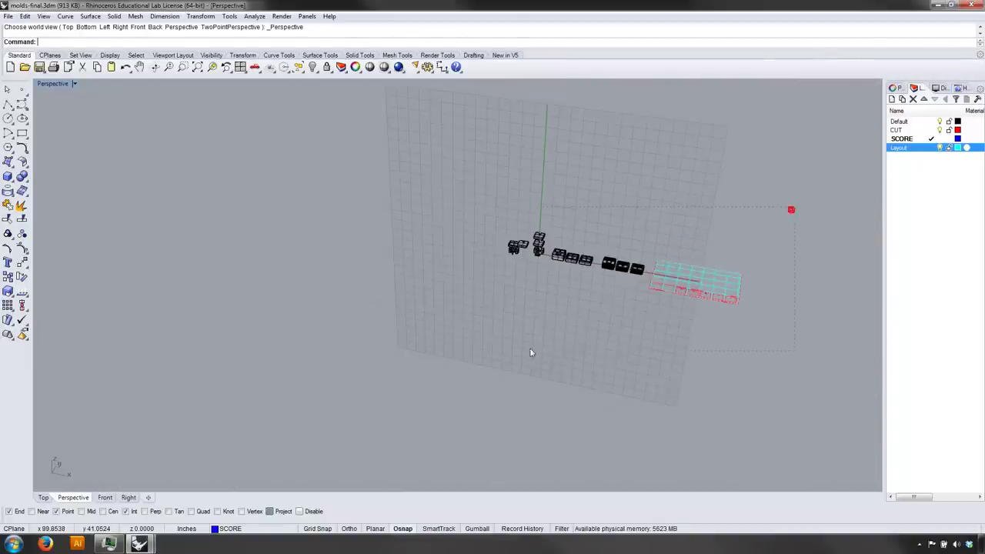
drag(532, 343, 531, 343)
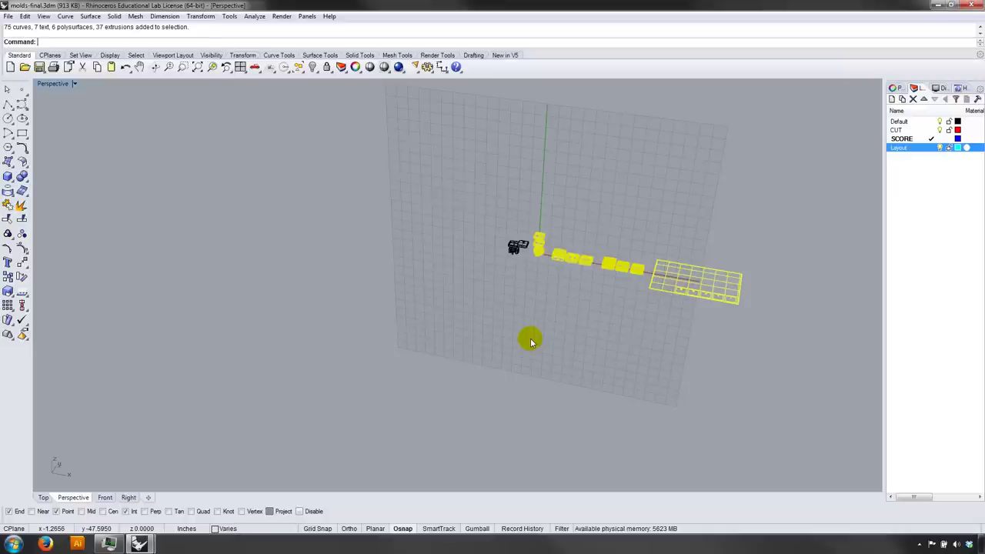
key(Delete)
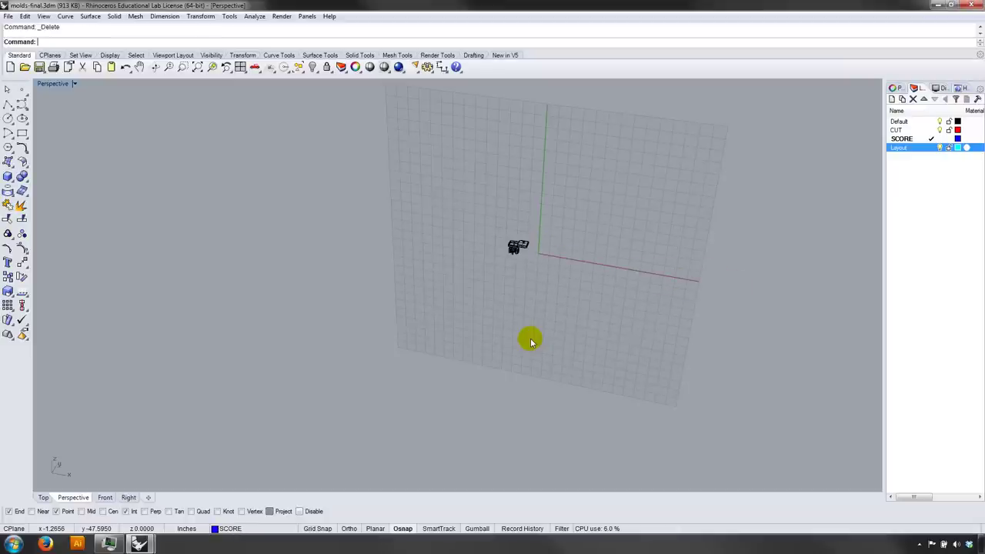
Step: Adjust the position of the separated funnel tier beside the other pieces and inspect the arrangement
click(524, 244)
scroll(528, 248, up, 6)
drag(528, 249, 578, 259)
click(541, 315)
right_drag(541, 315, 378, 198)
right_drag(489, 223, 414, 299)
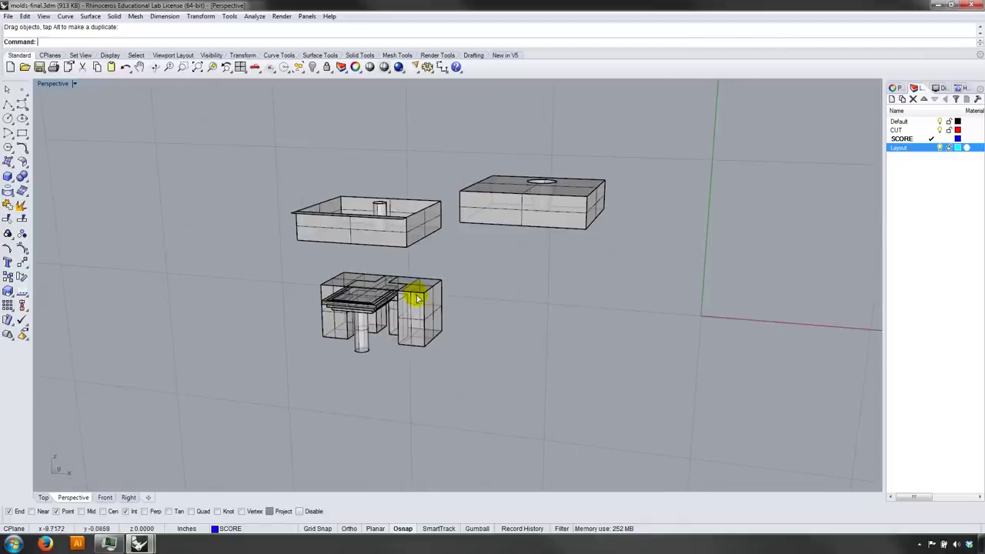
Step: Check the inverted lower piece's object type in its properties and cap the open bottom of the funnel tier
click(416, 298)
click(895, 88)
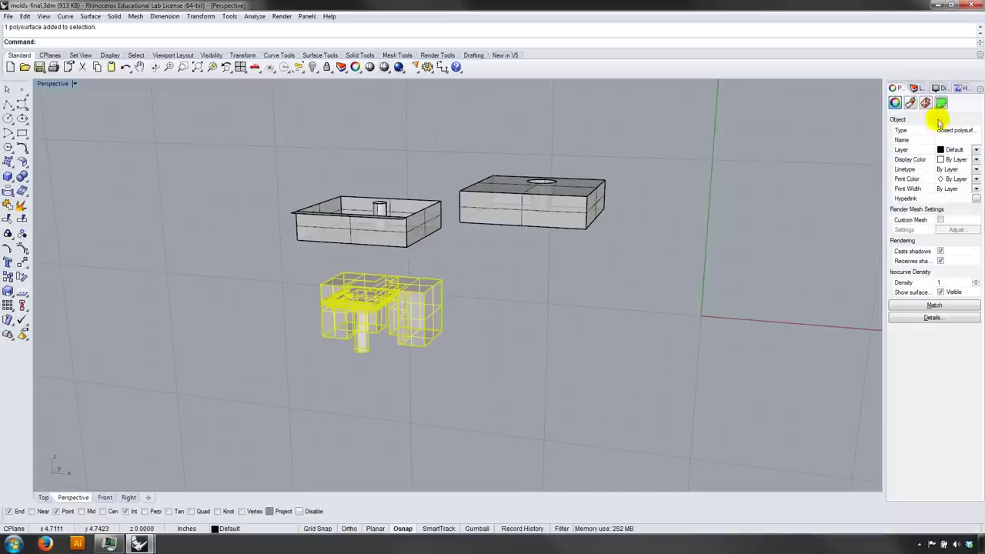
click(498, 271)
right_drag(529, 295, 551, 247)
click(545, 233)
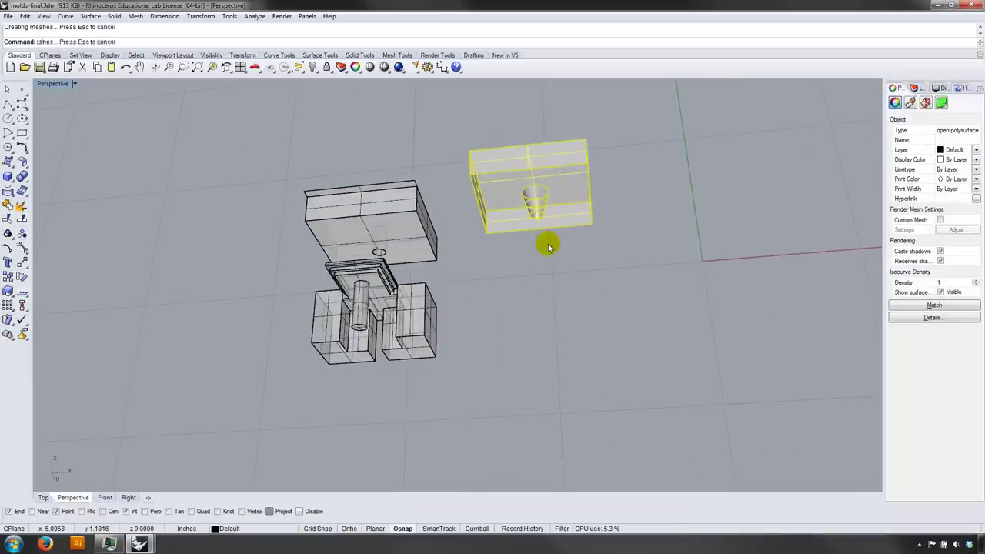
click(755, 179)
Step: Delete the leftover horizontal line along the edge of the open lower tier
right_drag(597, 231, 357, 222)
scroll(357, 223, up, 3)
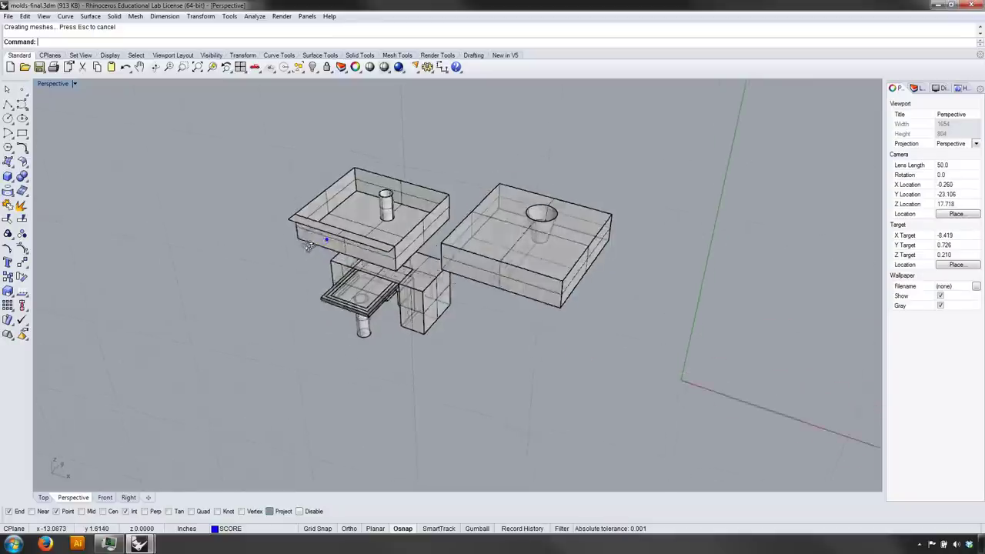
scroll(303, 220, up, 3)
click(293, 204)
mouse_move(231, 202)
right_down()
mouse_move(249, 125)
mouse_move(222, 149)
mouse_move(224, 197)
right_up()
key(Delete)
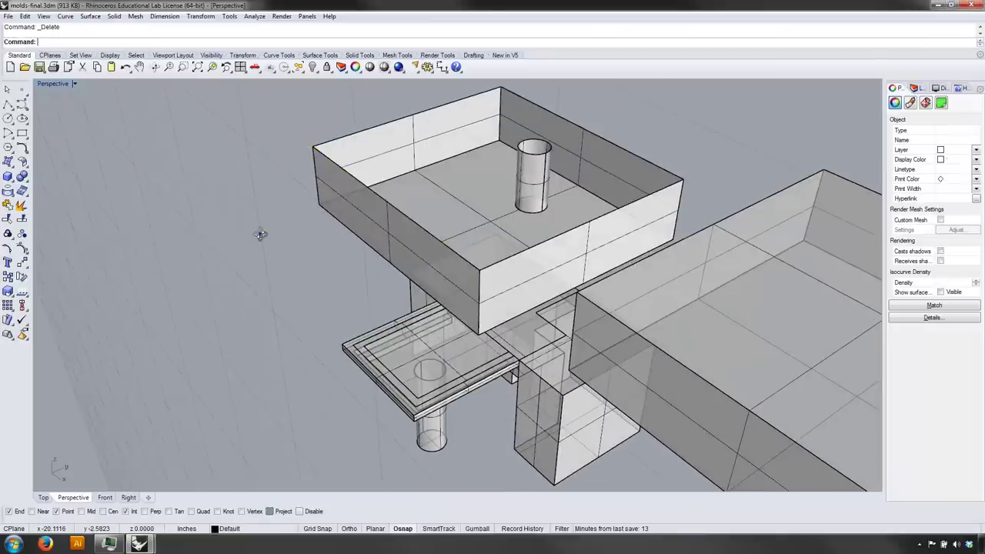
Step: Cap the open top of the lower tier with the straight cylindrical hole
right_drag(259, 234, 326, 226)
click(324, 221)
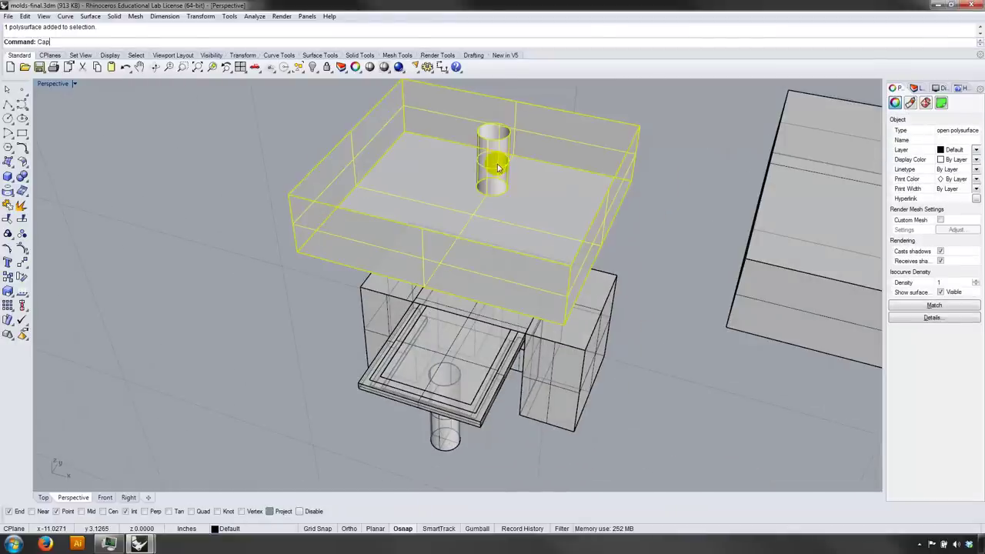
key(Return)
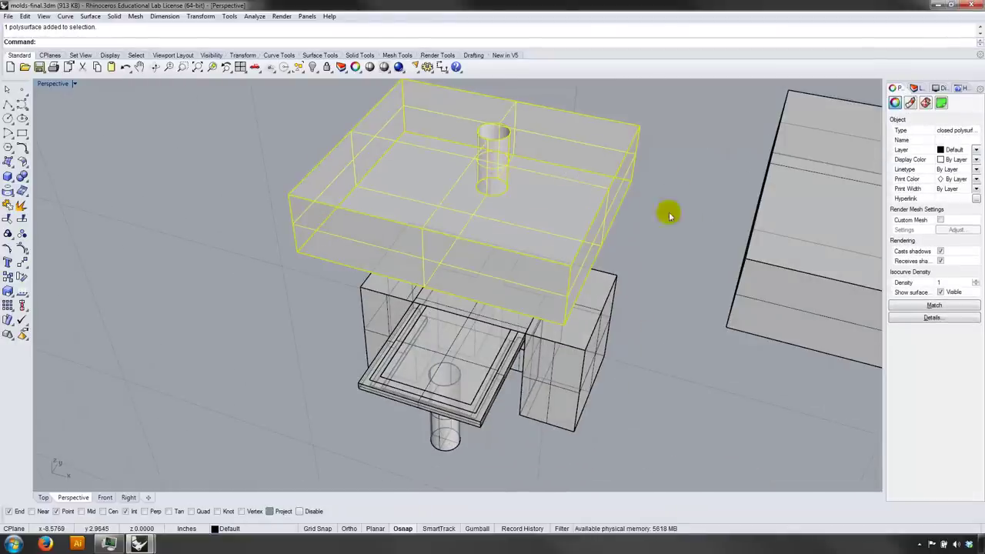
click(669, 214)
Step: Check the object type of each of the two separated tiers in the object properties
scroll(658, 231, down, 6)
right_drag(657, 260, 631, 217)
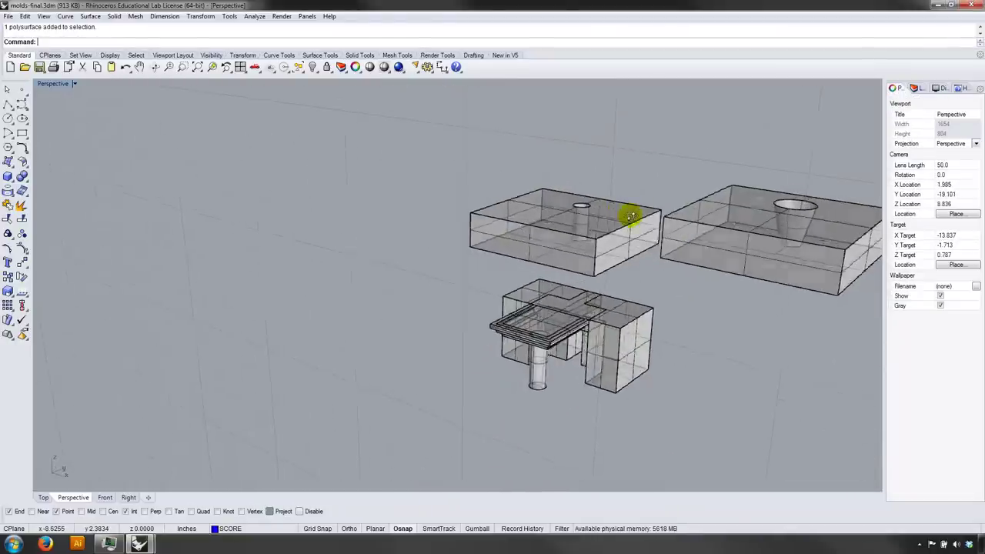
scroll(639, 218, down, 3)
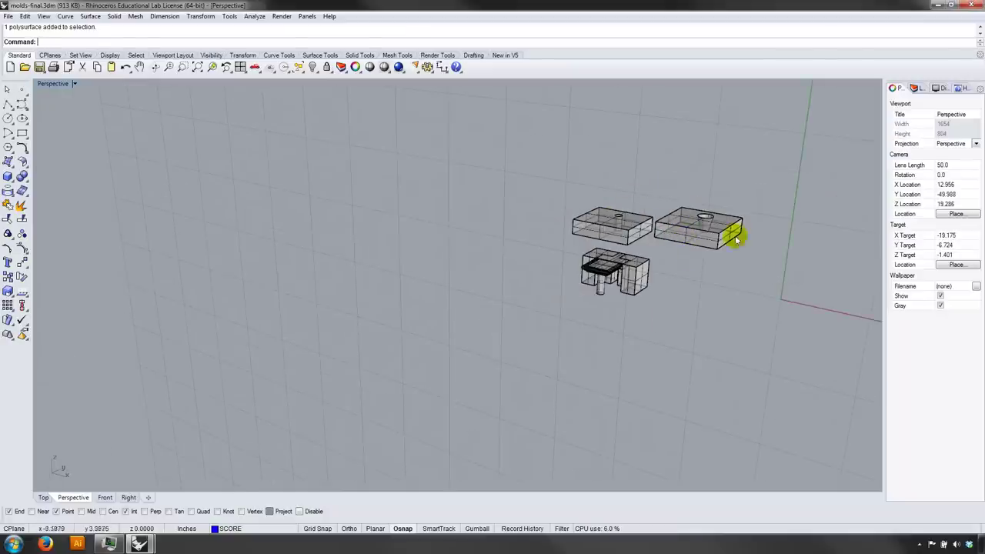
click(691, 216)
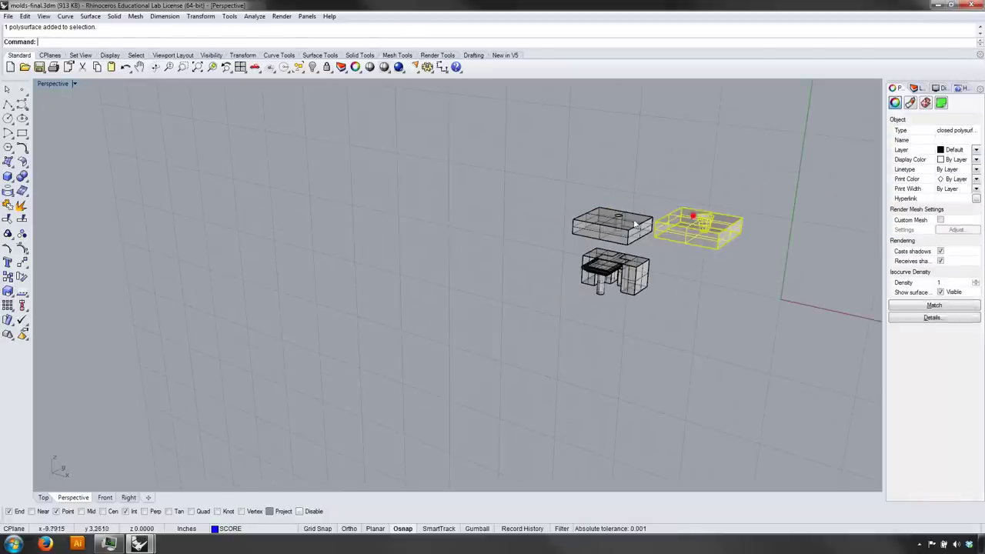
click(631, 220)
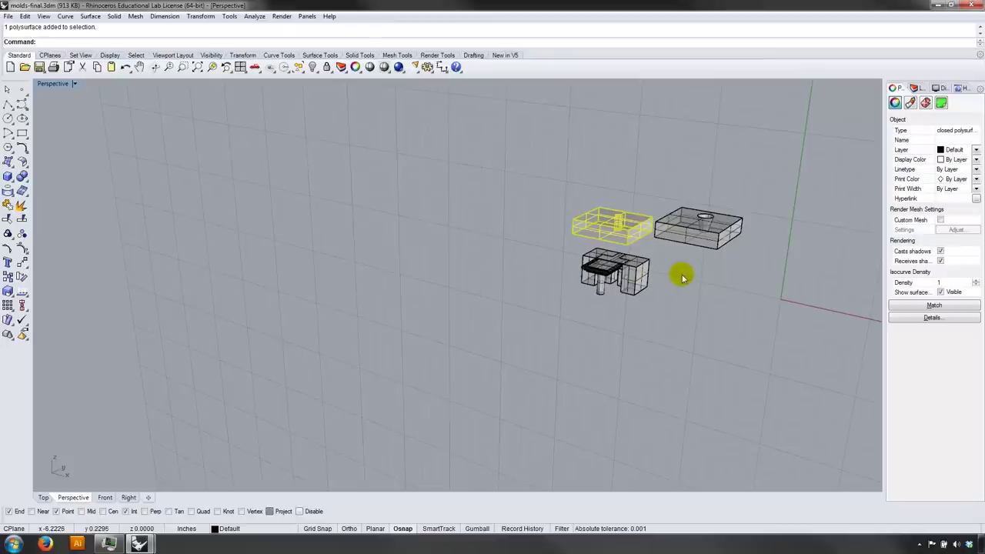
click(679, 277)
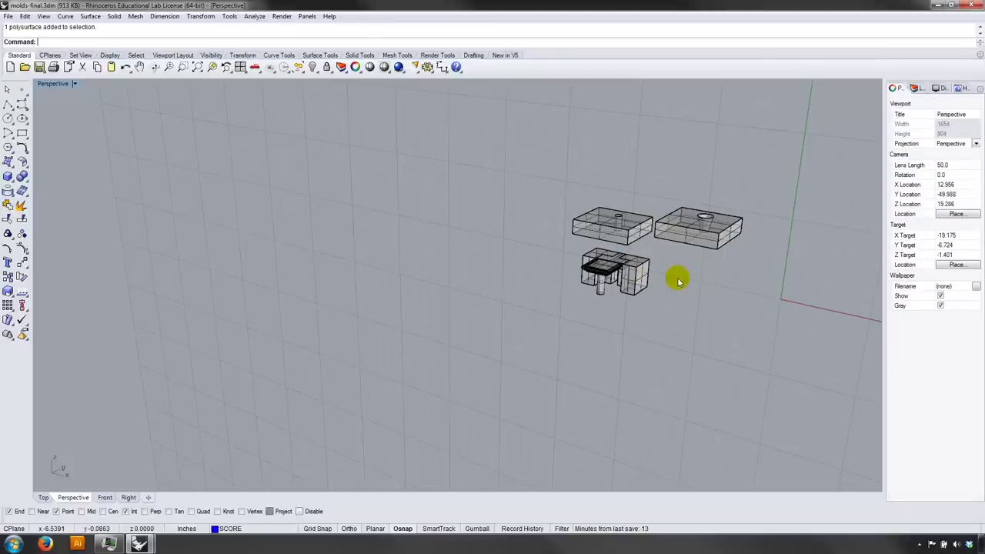
Step: Rotate the funnel tier 180 degrees in the Front view about the midpoint of its base so it is upside down
right_drag(686, 283, 675, 229)
scroll(710, 216, up, 6)
click(651, 204)
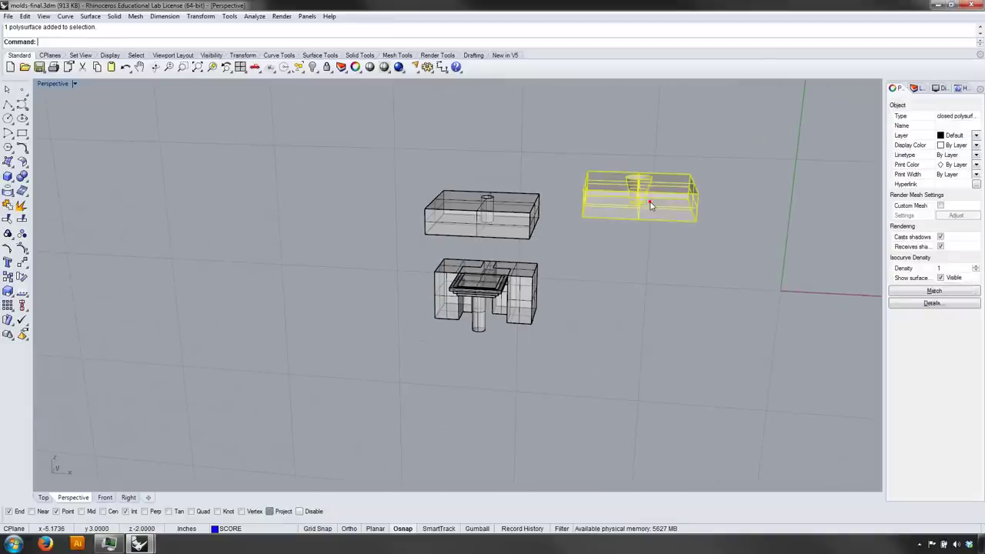
key(Return)
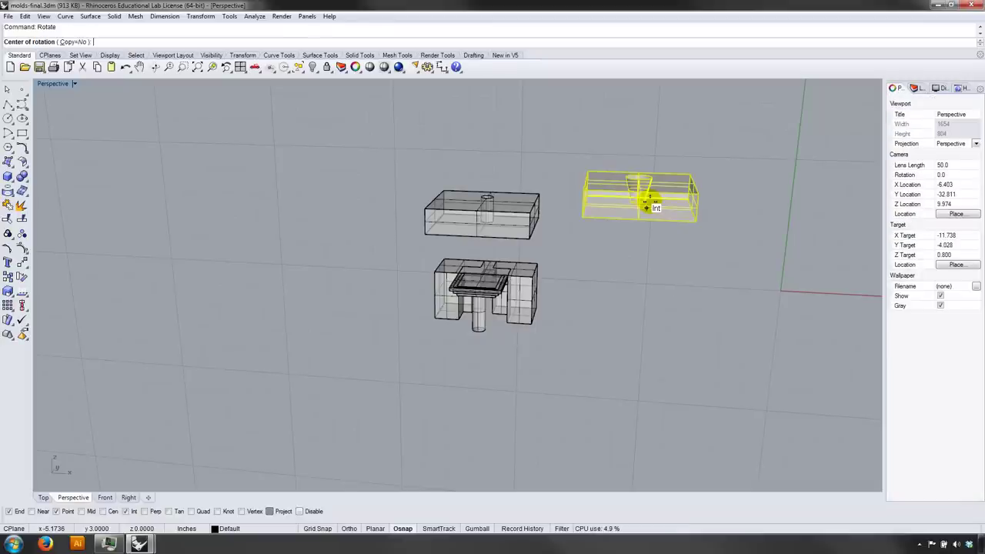
text(front)
key(Return)
click(633, 224)
shift+click(779, 234)
shift+click(547, 290)
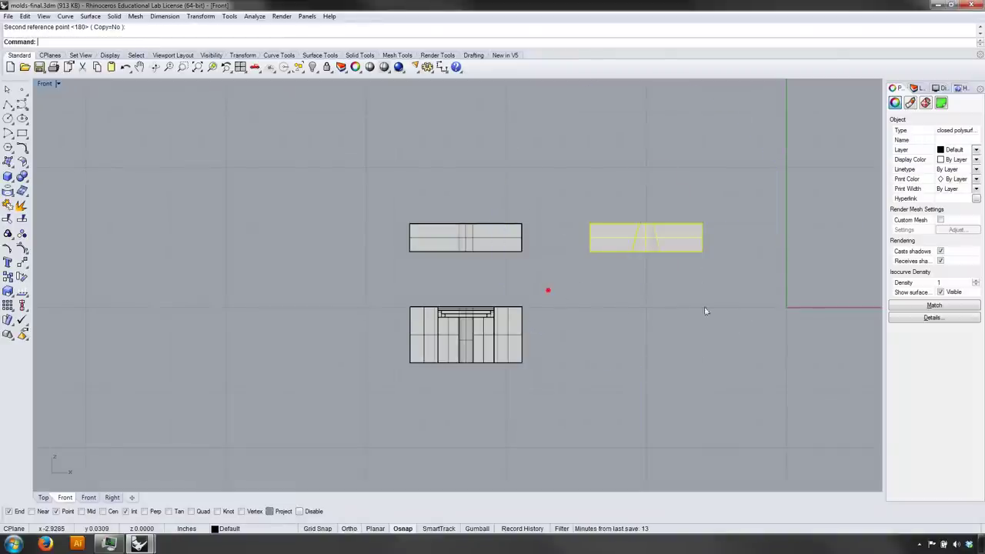
right_drag(698, 311, 634, 314)
click(634, 312)
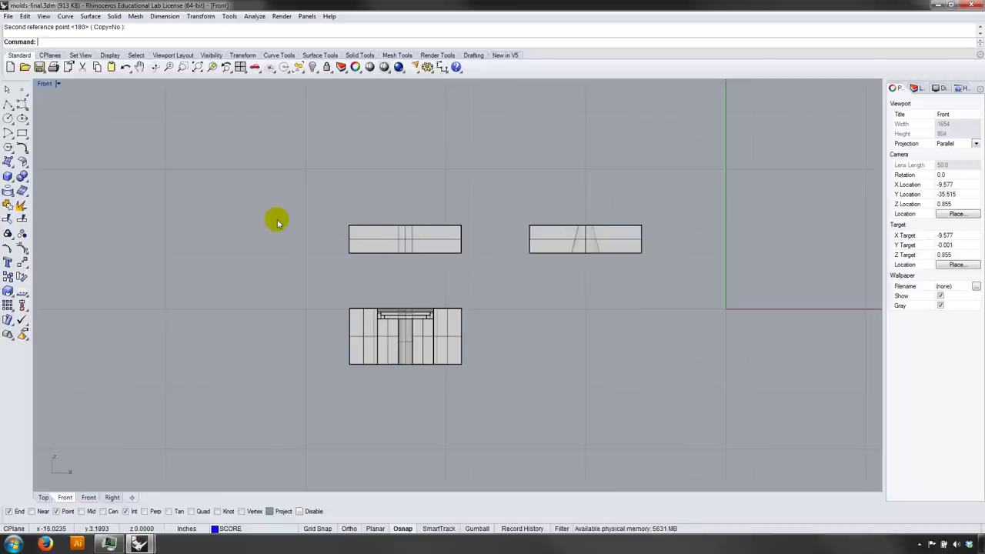
Step: Return to the Perspective view and examine the flipped funnel tier and the cylindrical hole in the other tier from several angles
click(45, 83)
click(90, 257)
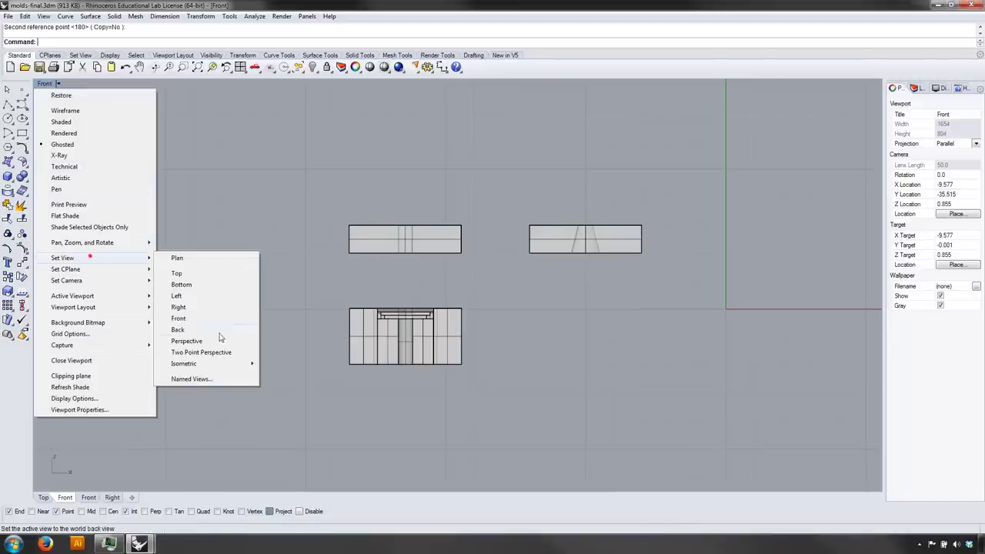
click(187, 341)
right_drag(532, 394, 537, 363)
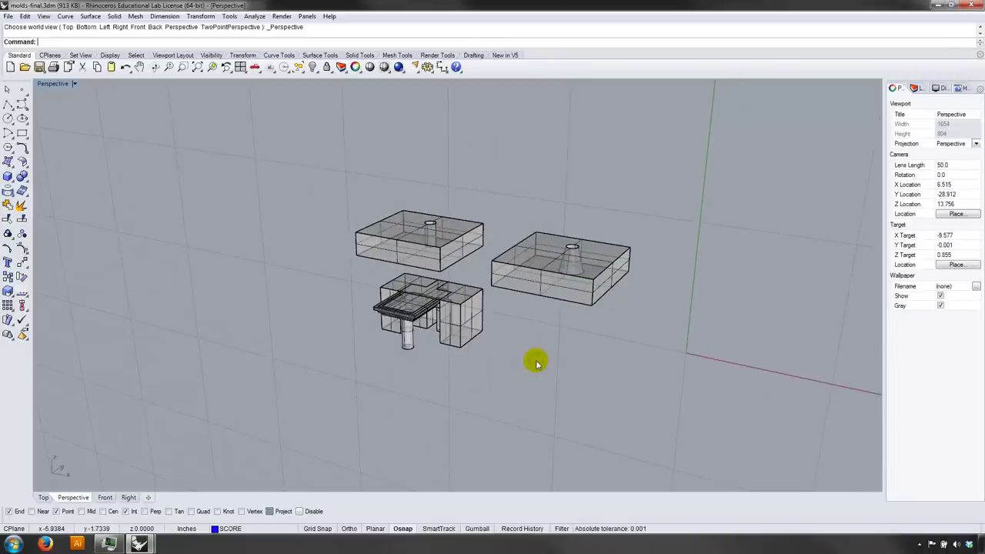
right_drag(613, 328, 633, 307)
scroll(633, 307, up, 6)
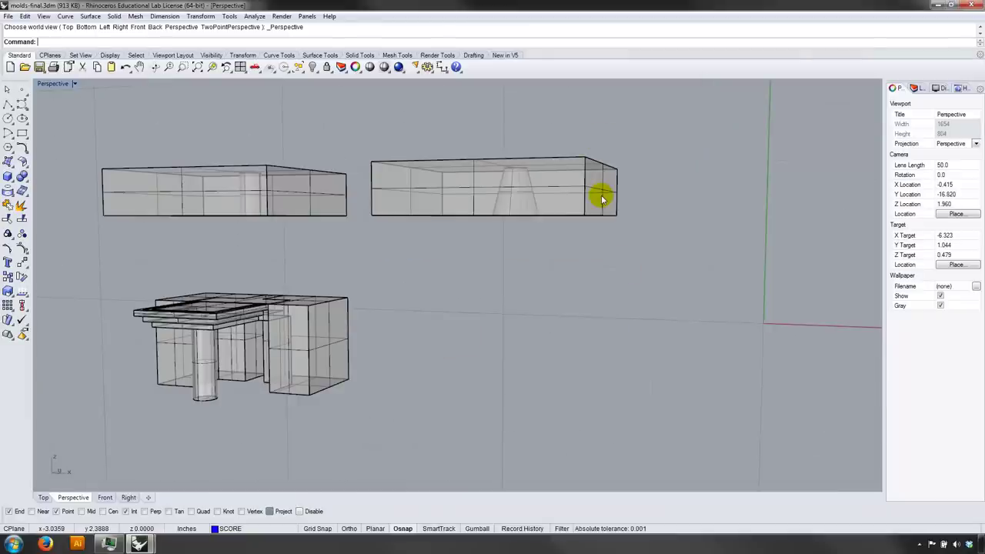
right_drag(602, 197, 557, 231)
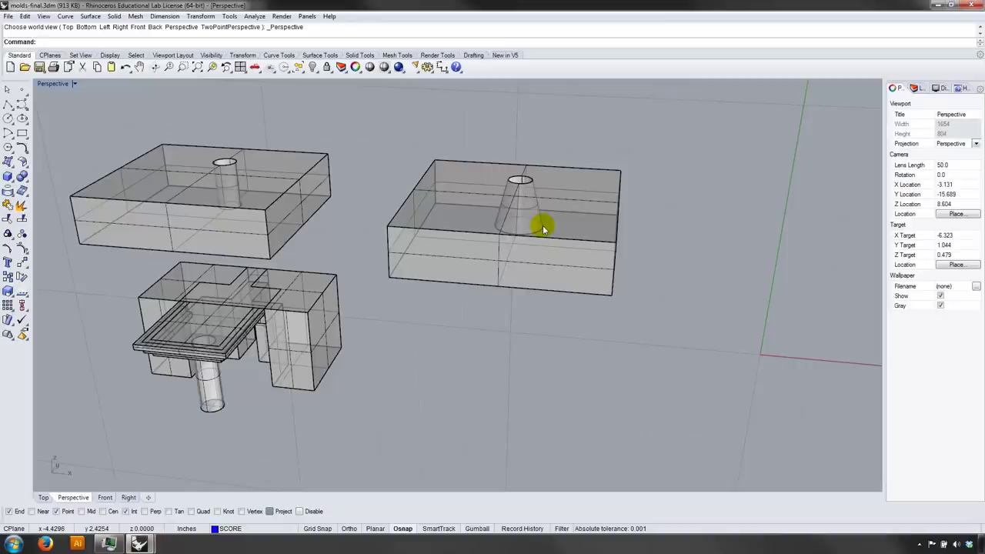
right_drag(542, 225, 549, 202)
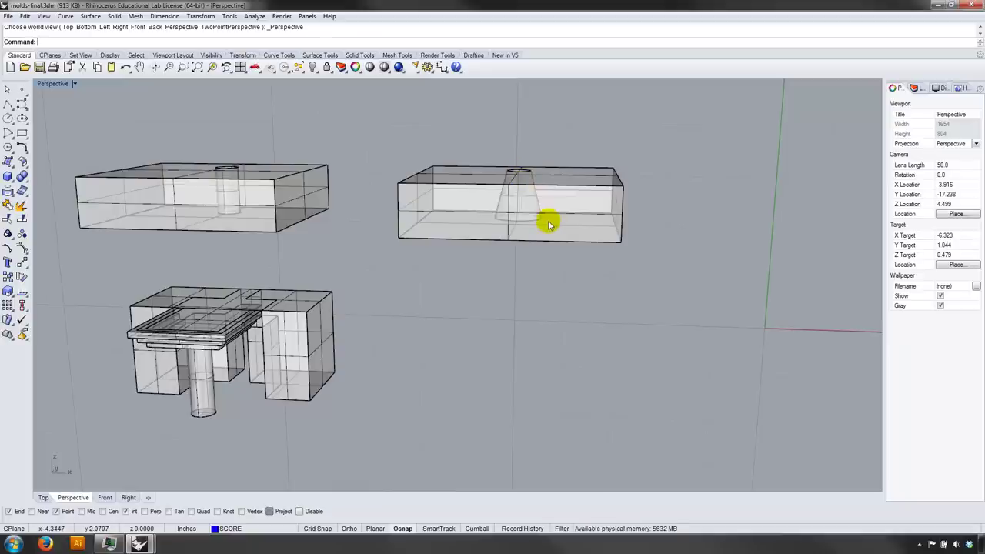
right_drag(532, 203, 501, 250)
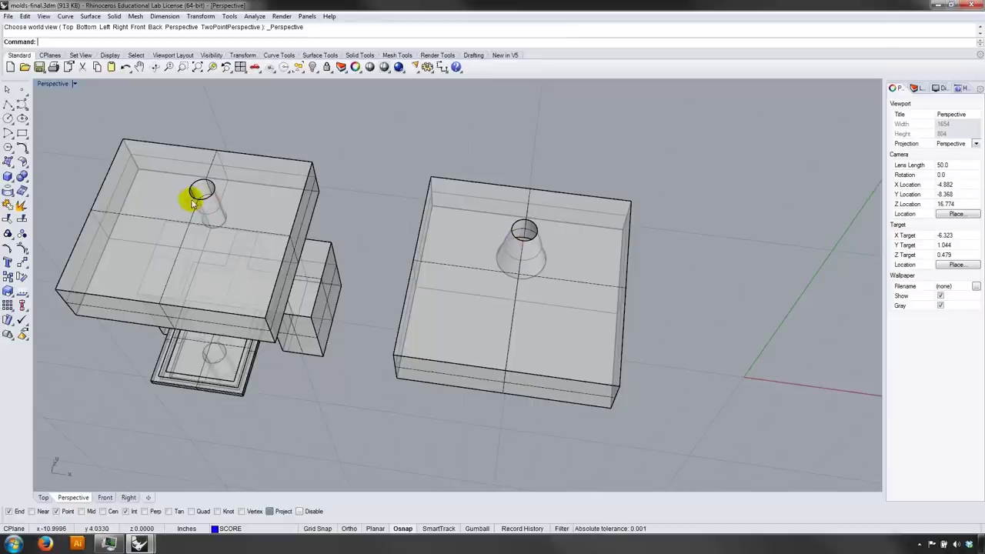
right_drag(373, 307, 377, 257)
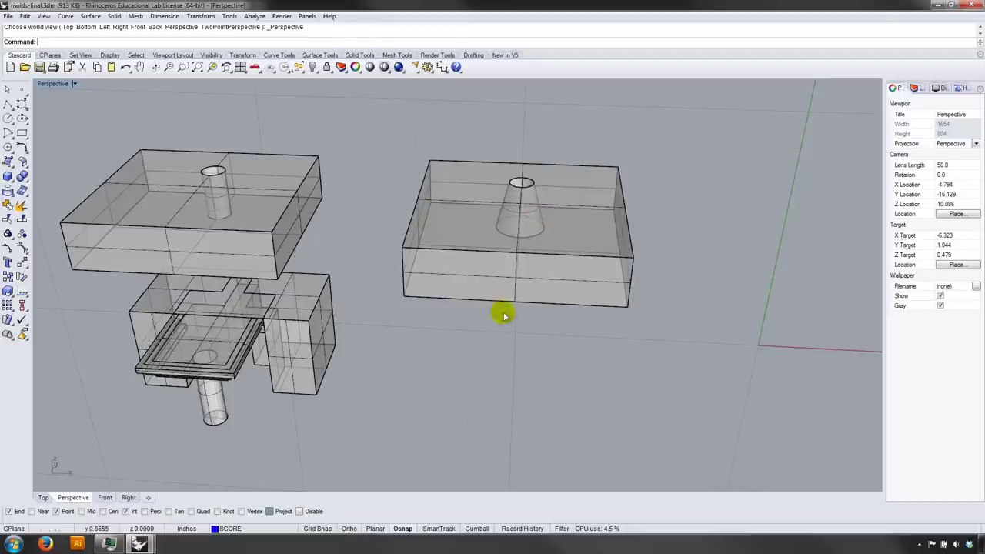
Step: Examine the two separated tiers and the remaining mold assembly in the Perspective and Front views, including the stepped plate's profile
right_drag(451, 357, 451, 354)
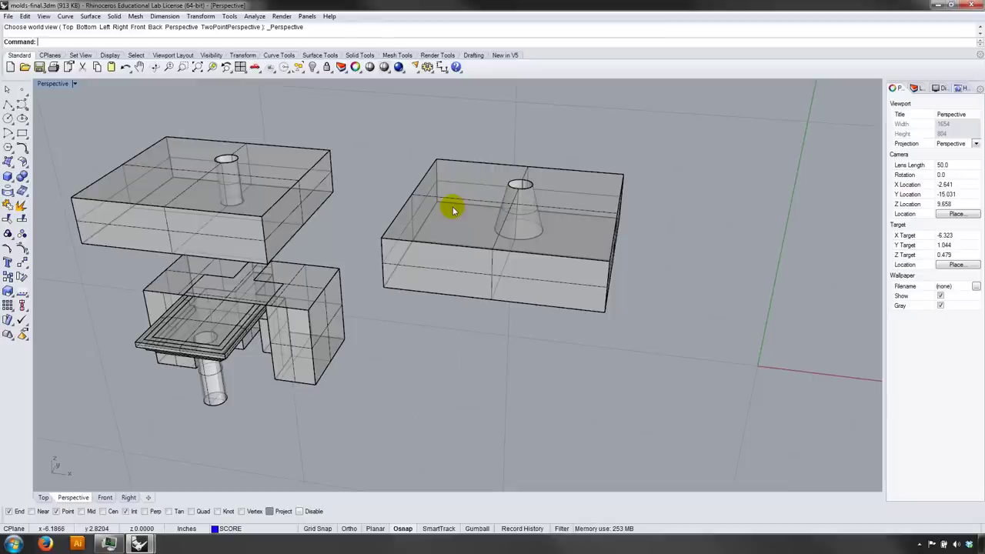
right_drag(434, 242, 411, 255)
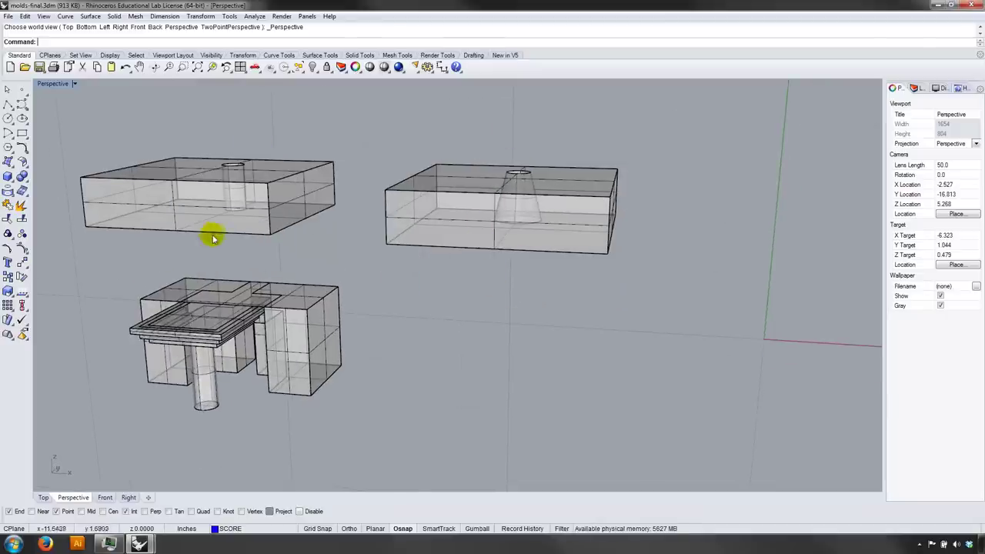
right_drag(426, 291, 72, 395)
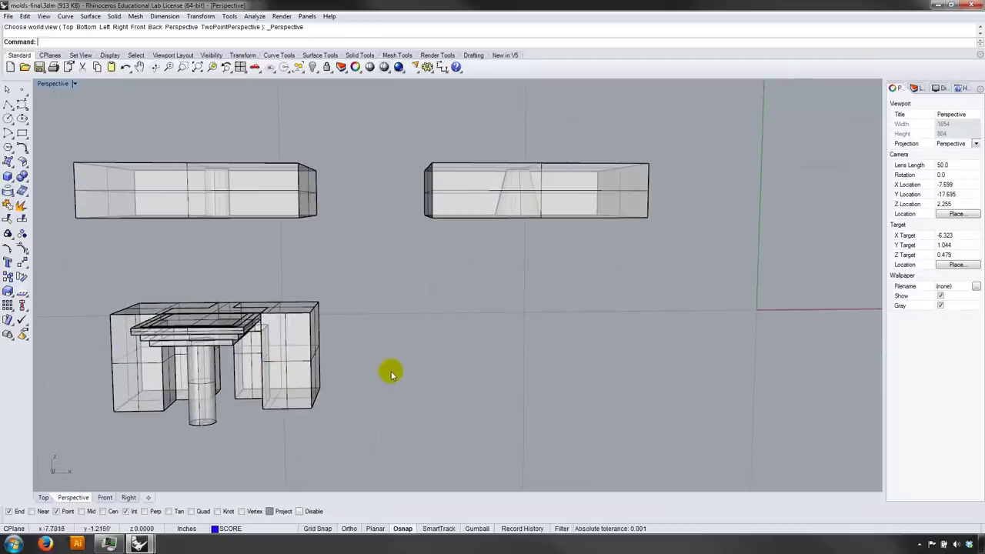
key(Return)
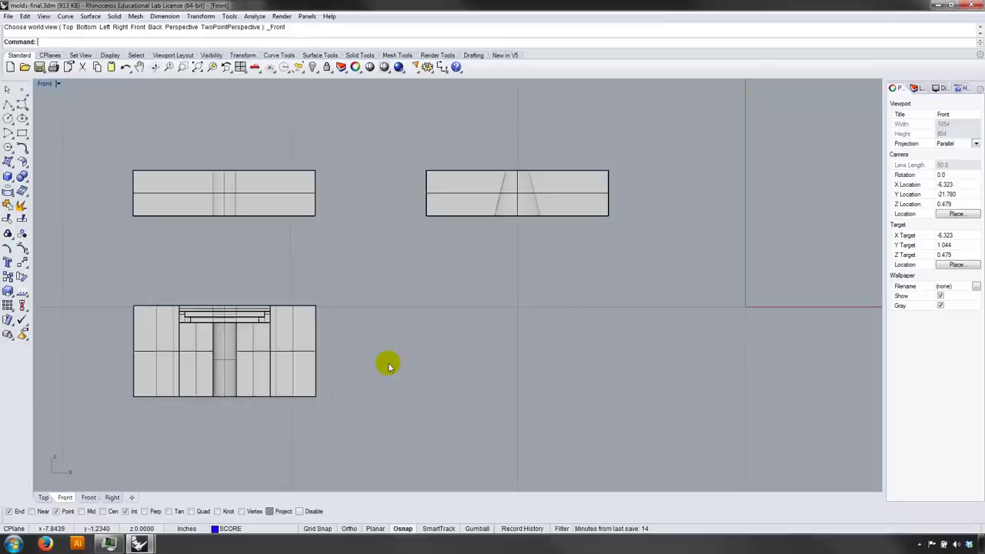
scroll(416, 332, up, 4)
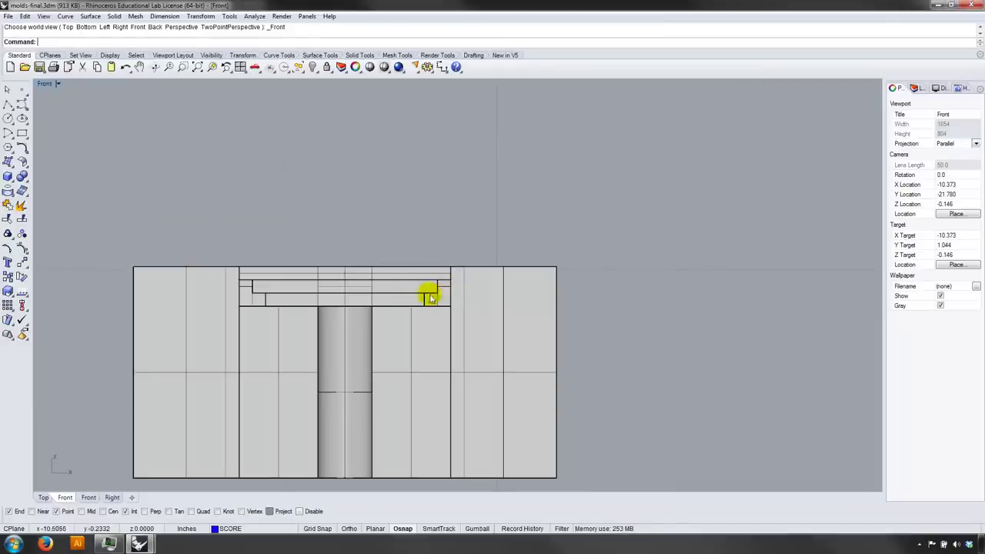
right_drag(576, 294, 537, 301)
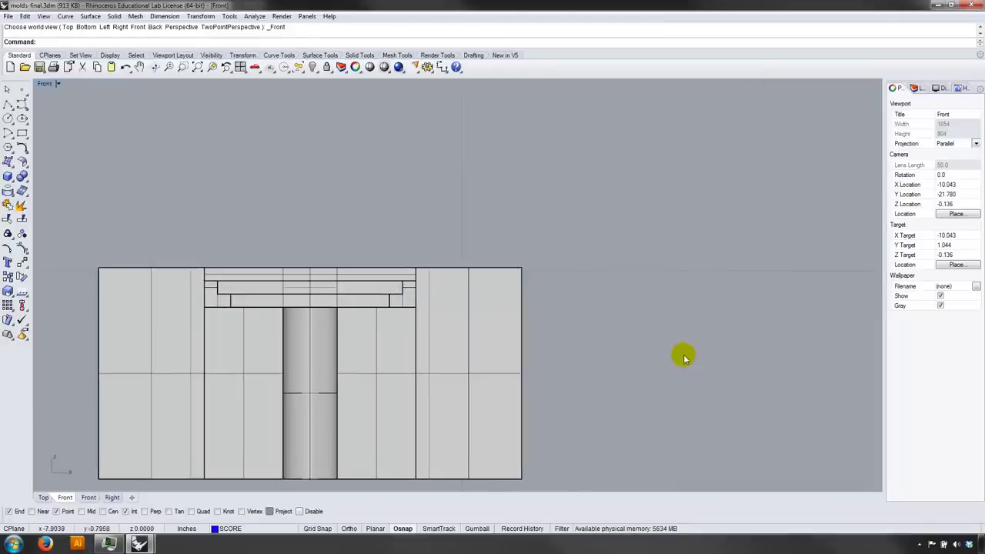
scroll(685, 354, down, 6)
right_drag(685, 347, 521, 315)
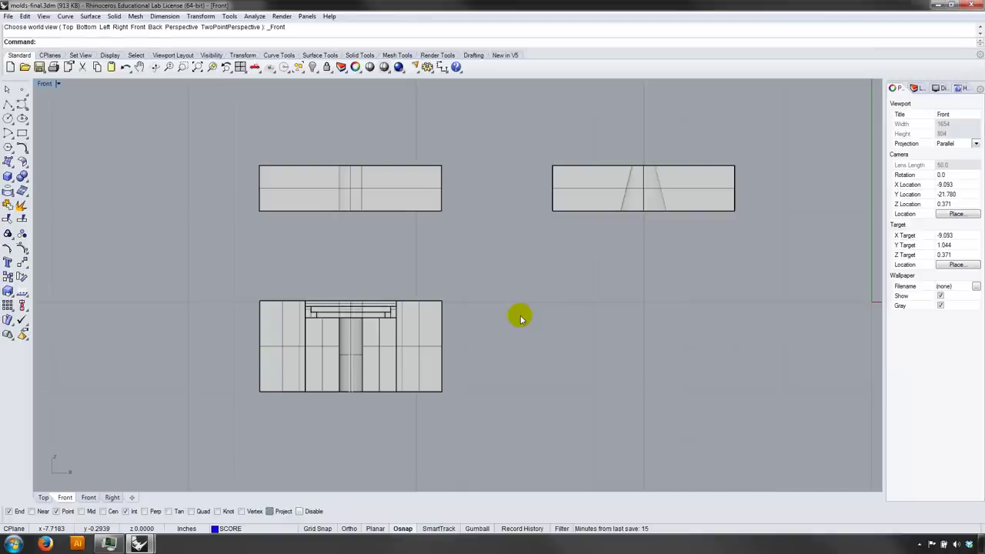
scroll(402, 296, up, 2)
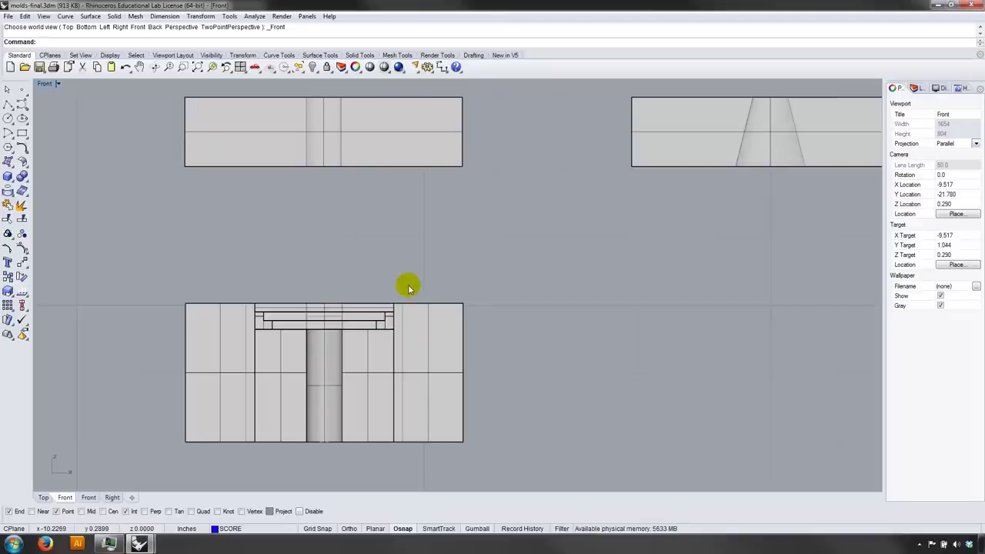
right_drag(413, 323, 403, 303)
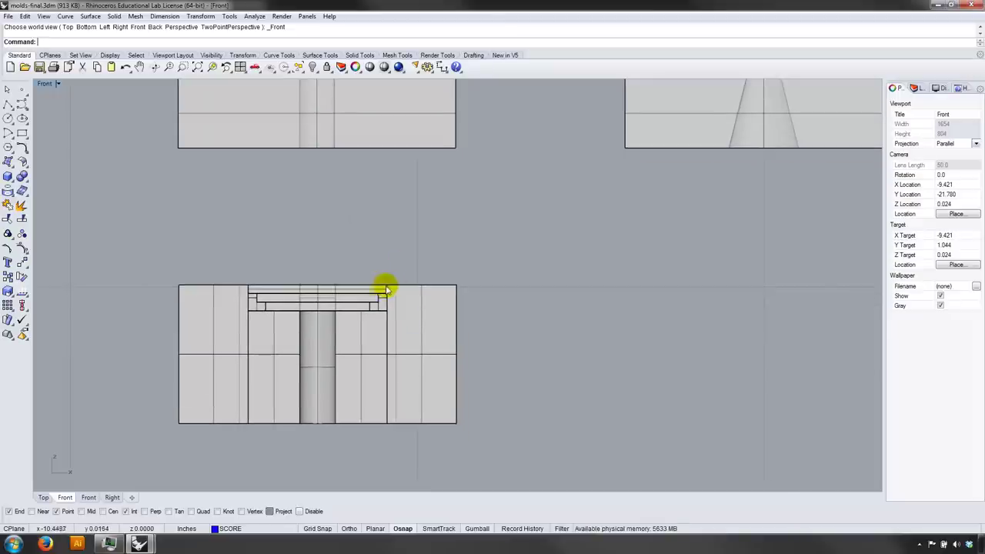
Step: Return to the Perspective view and hide the two separated tiers, leaving only the T-shaped mold assembly
click(45, 83)
mouse_move(69, 258)
click(178, 340)
right_drag(311, 308, 438, 331)
scroll(434, 334, down, 7)
scroll(434, 335, up, 5)
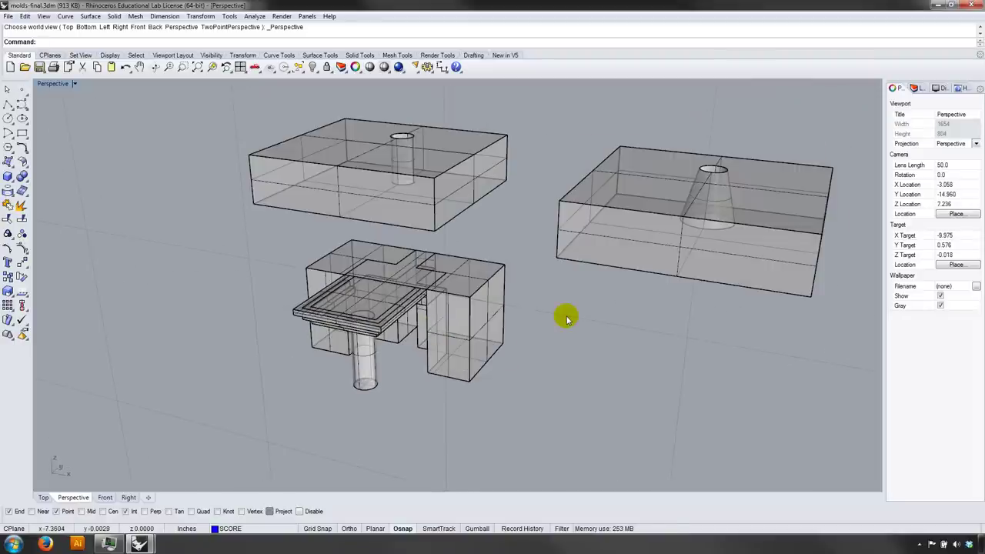
right_drag(566, 318, 630, 296)
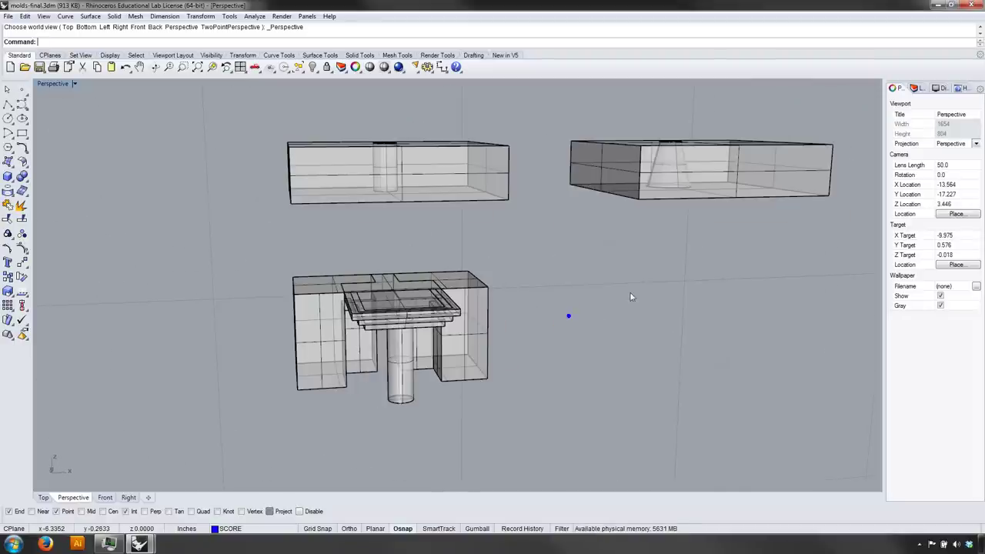
drag(565, 203, 478, 136)
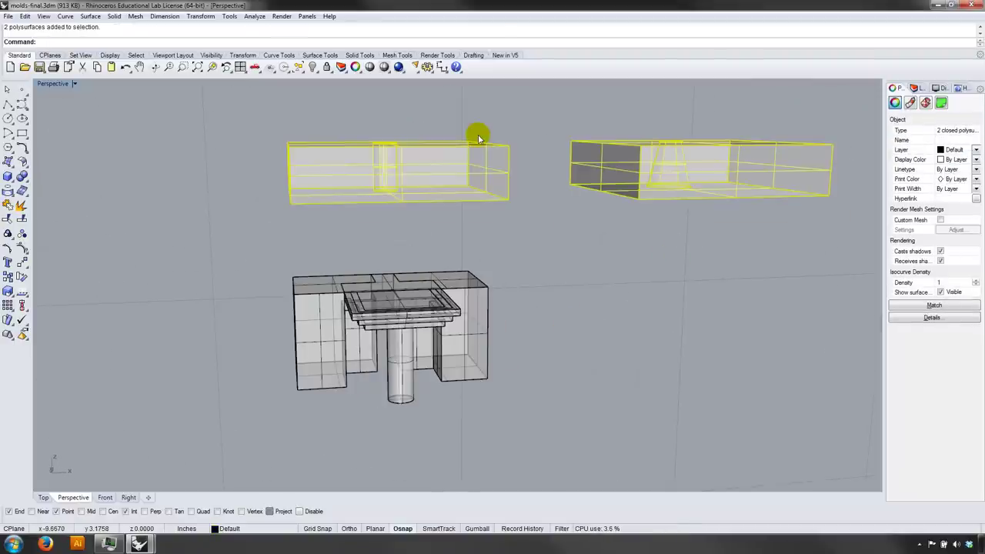
text(hide)
key(Return)
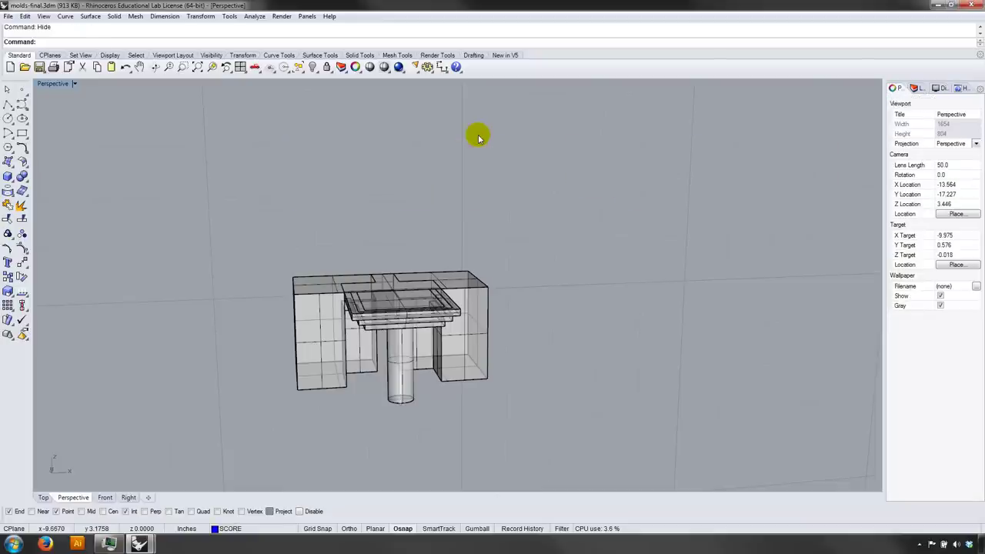
click(920, 544)
click(720, 451)
Step: Draw a 4 × 4 inch square in the Top view beside the mold assembly
right_drag(491, 301, 506, 361)
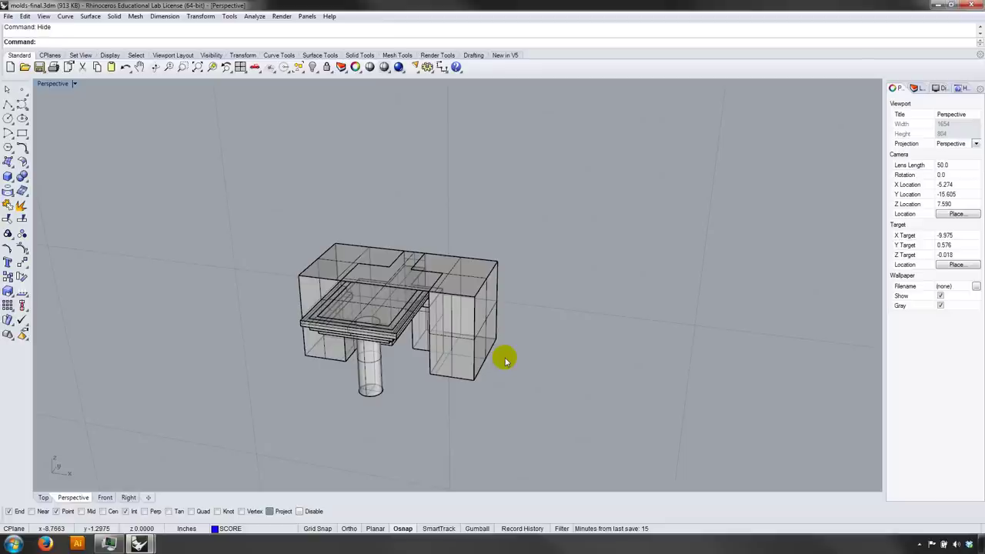
key(Return)
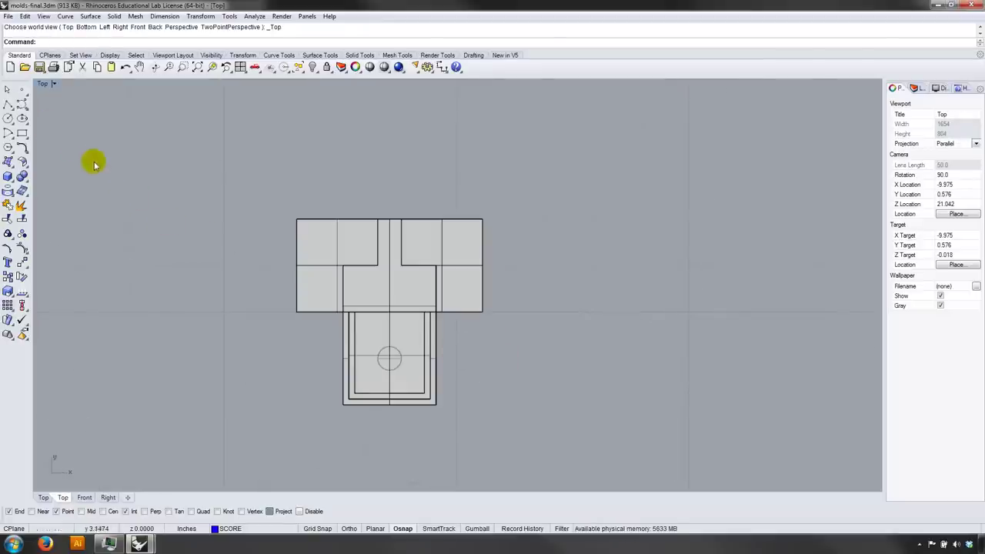
click(21, 133)
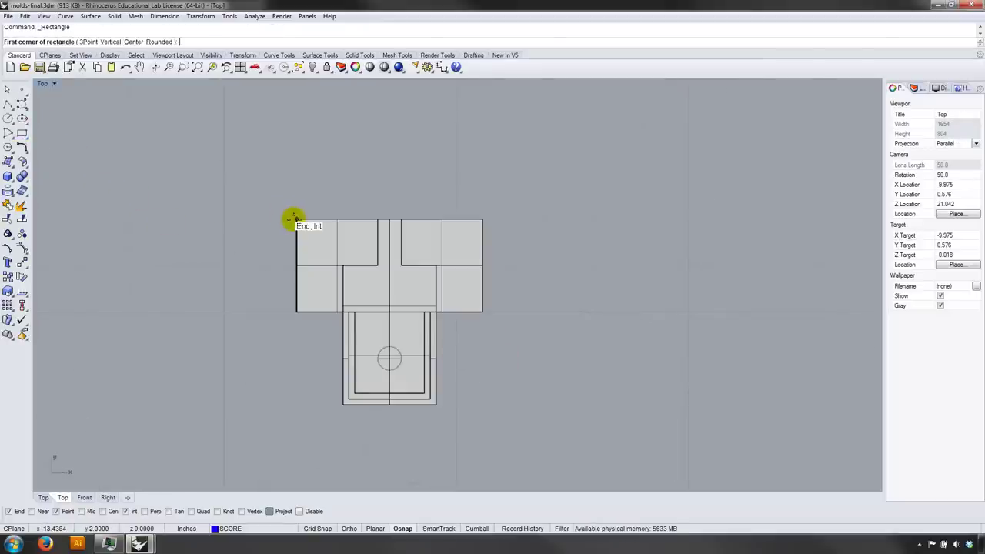
click(112, 210)
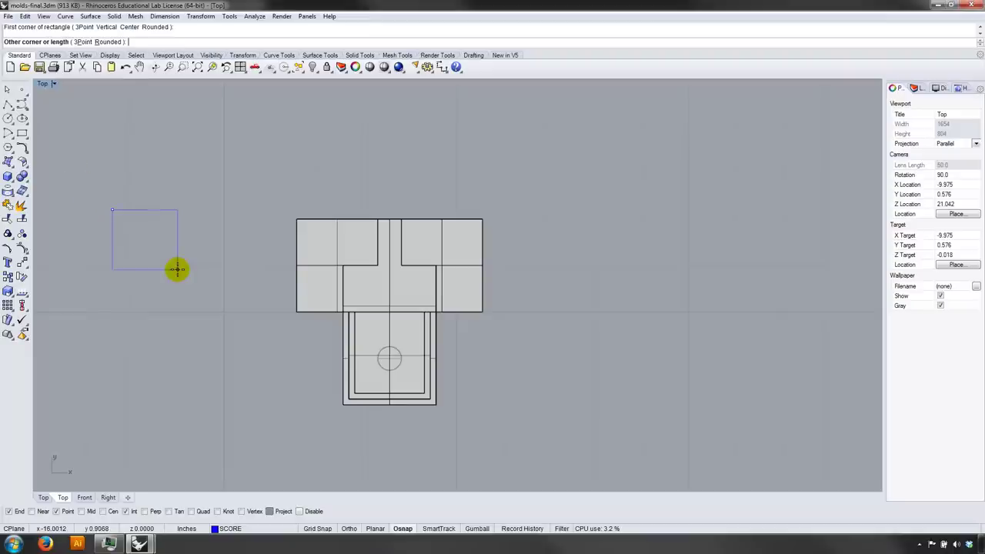
text(4)
key(Return)
key(Return)
Step: Move the square in the Top view so its upper-left corner coincides with the upper-left corner of the mold assembly
drag(185, 267, 172, 167)
text(Move)
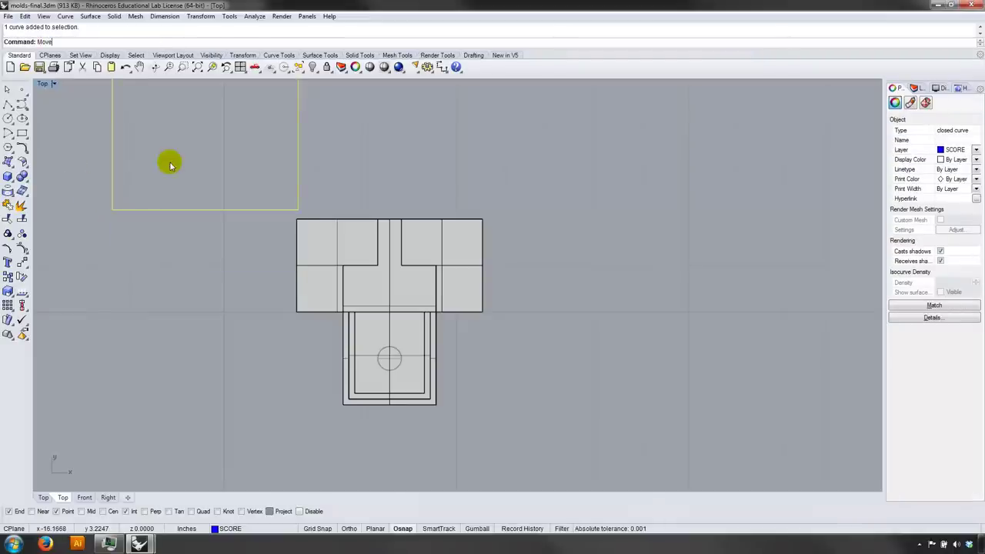
key(Return)
scroll(171, 163, down, 2)
right_drag(174, 158, 210, 290)
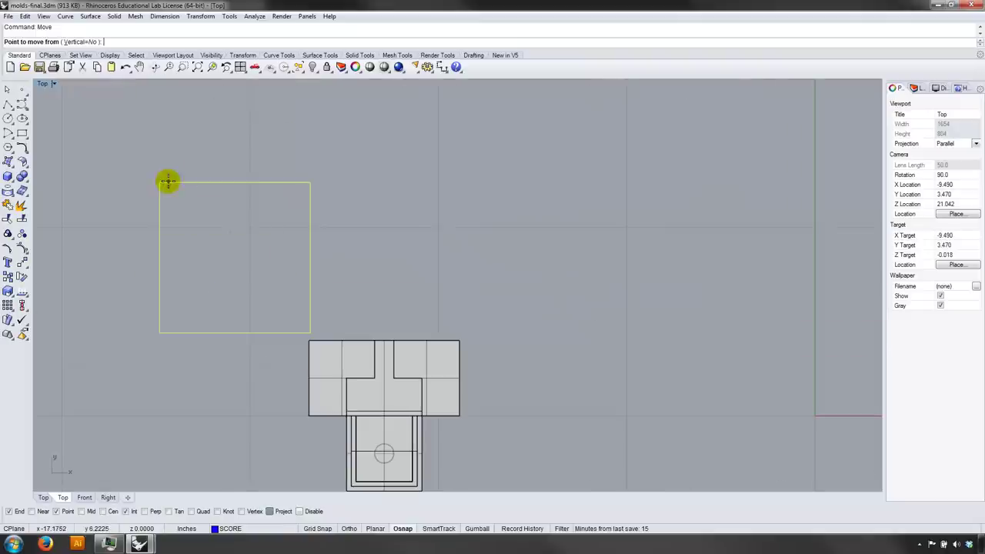
click(160, 182)
click(309, 341)
Step: Offset the square outward by about 0.5 inch around the mold assembly and delete the original inner square
right_drag(479, 365, 414, 244)
drag(413, 378, 378, 323)
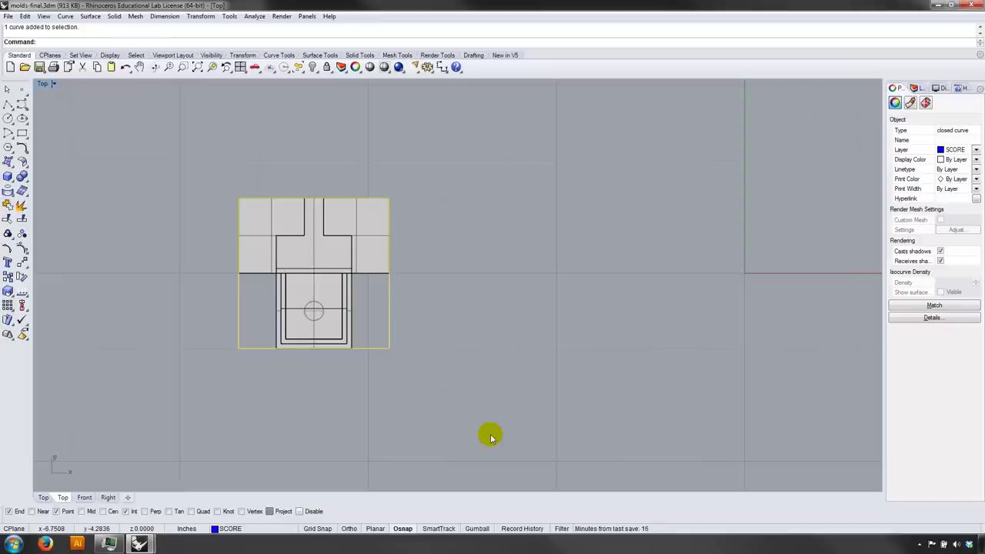
text(offset)
key(Return)
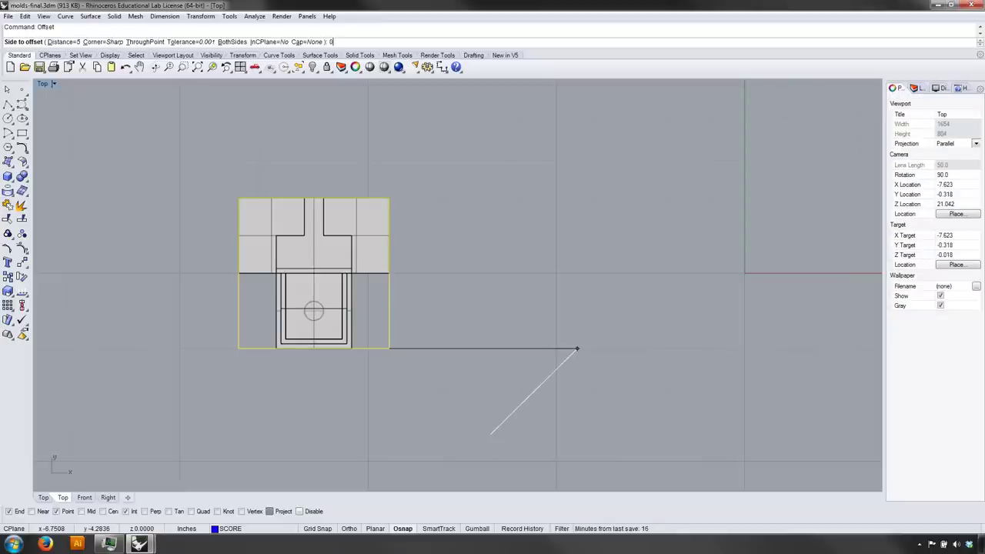
key(Return)
click(490, 434)
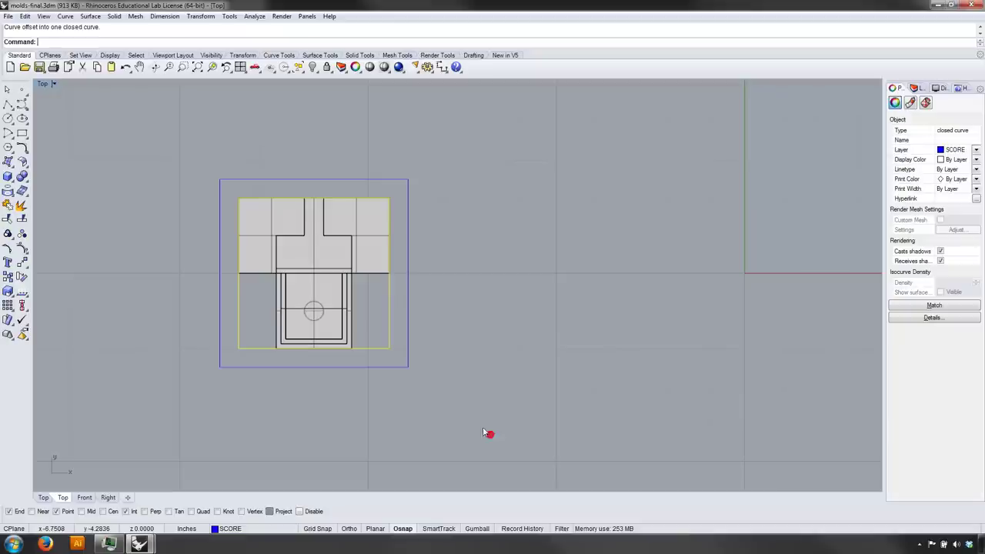
click(380, 344)
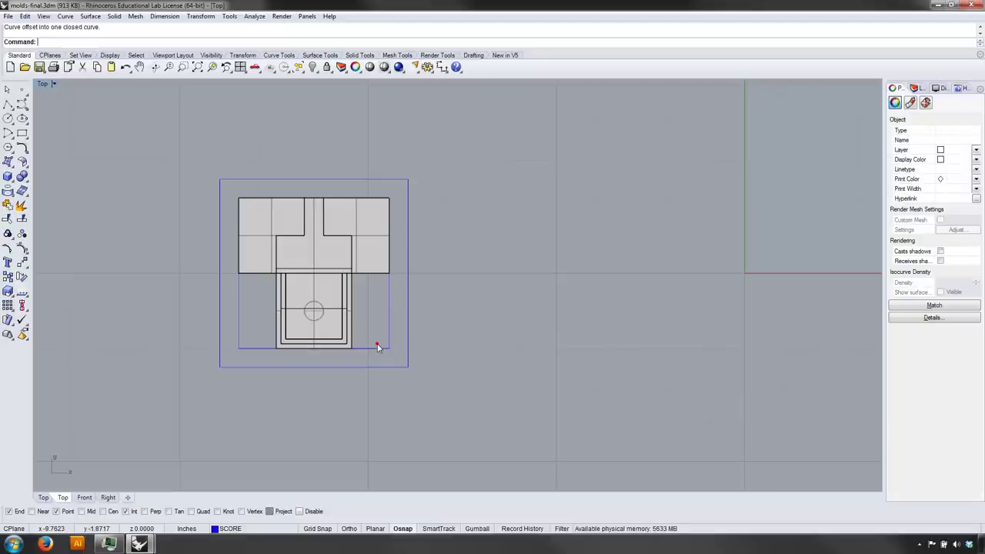
click(382, 348)
key(Delete)
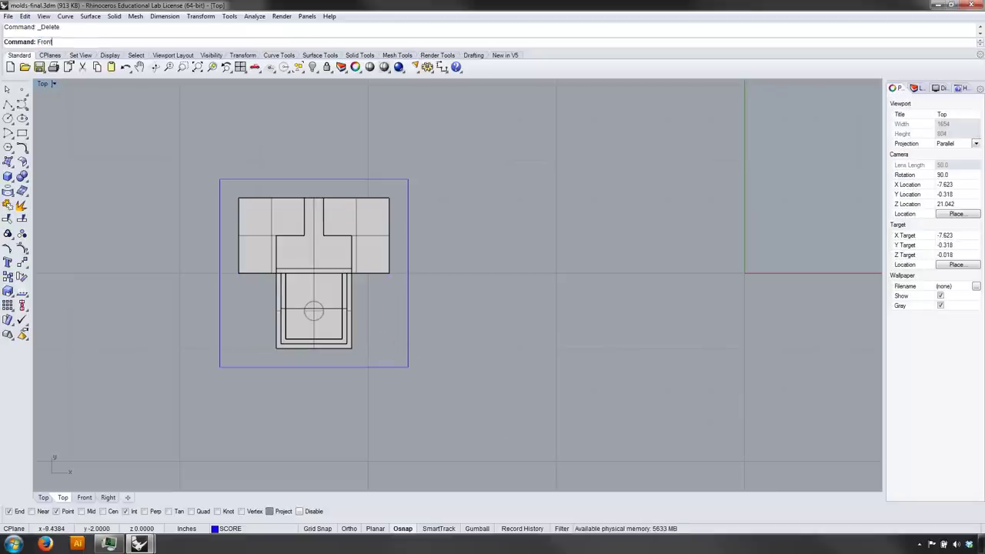
Step: Move the offset square straight down in the Front view to the bottom edge of the mold assembly
key(Return)
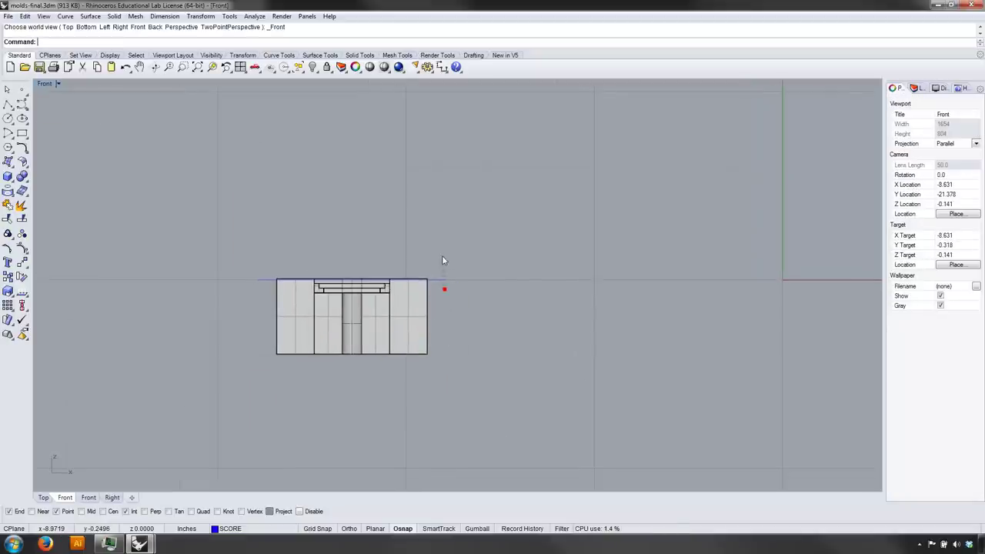
click(442, 260)
text(Move)
key(Return)
scroll(422, 281, up, 3)
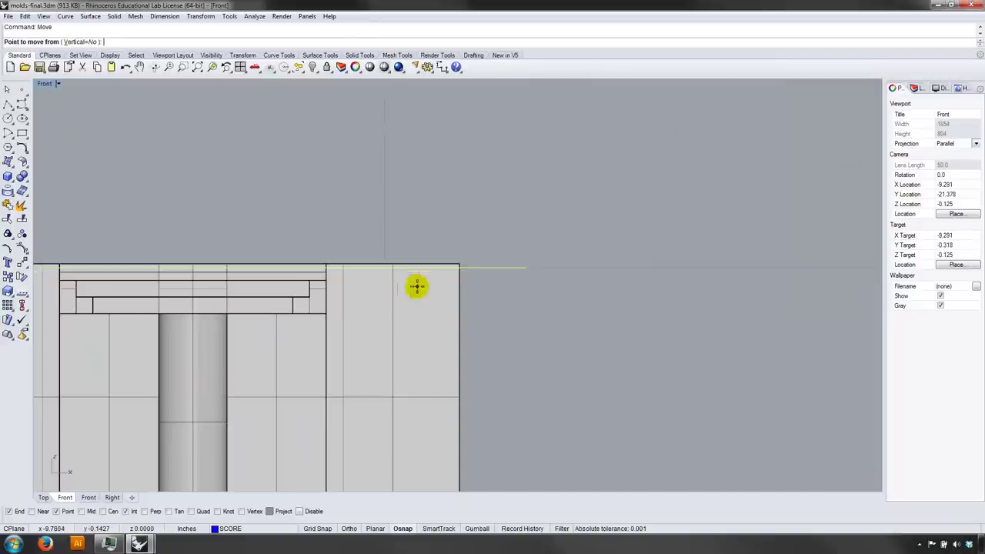
click(460, 267)
right_drag(460, 268, 499, 391)
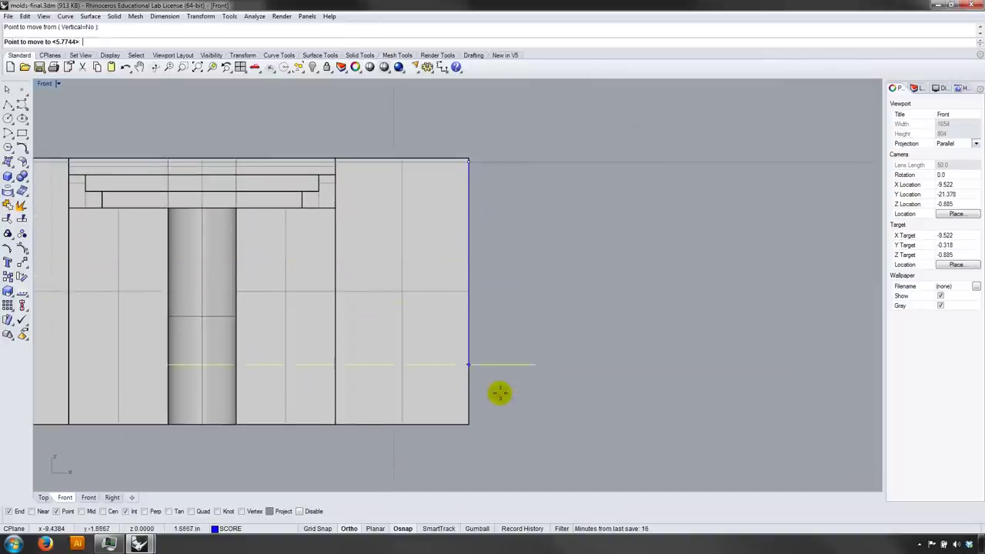
click(466, 424)
scroll(343, 262, down, 3)
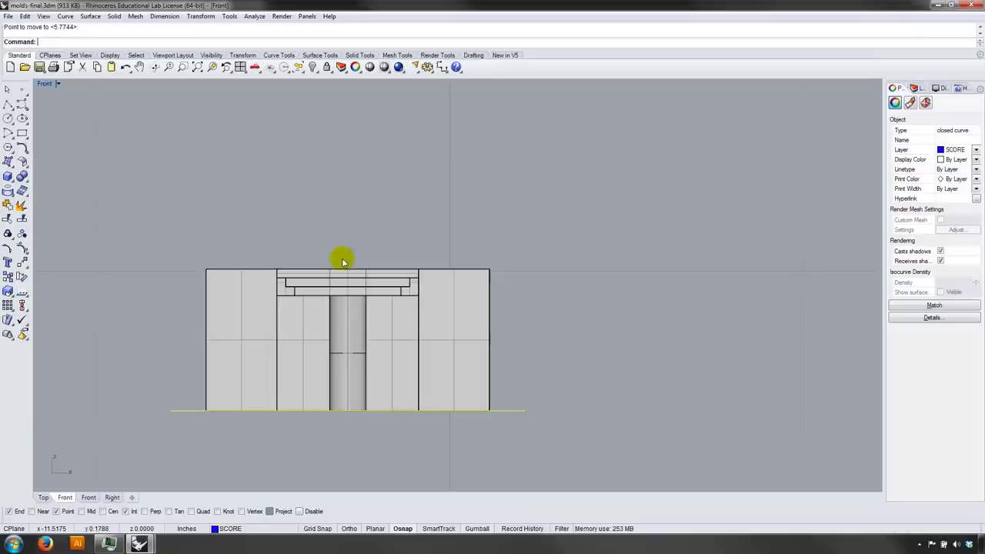
Step: Restore the four-viewport layout and frame the mold assembly and its surrounding square in the Top and Front viewports
double_click(46, 83)
click(536, 164)
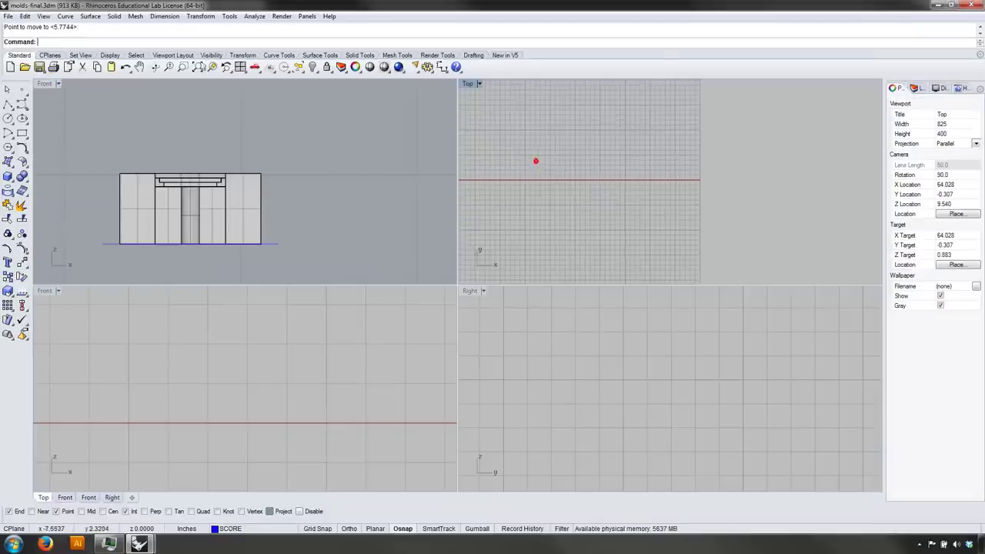
click(189, 67)
right_click(197, 67)
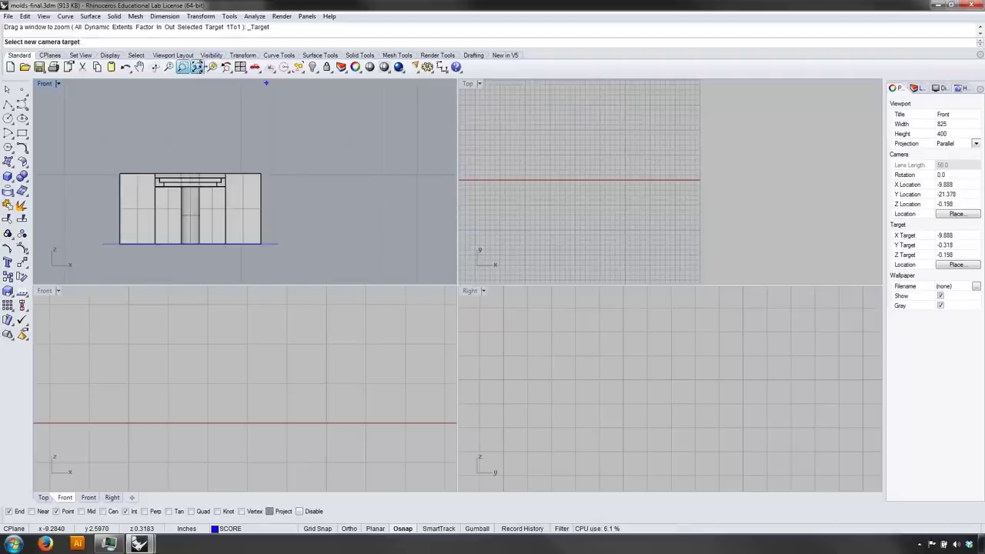
click(550, 88)
click(201, 67)
right_drag(544, 192, 579, 213)
scroll(560, 229, down, 12)
key(Escape)
scroll(548, 222, up, 2)
scroll(525, 223, up, 12)
right_drag(495, 231, 578, 236)
scroll(558, 228, up, 10)
scroll(285, 268, up, 8)
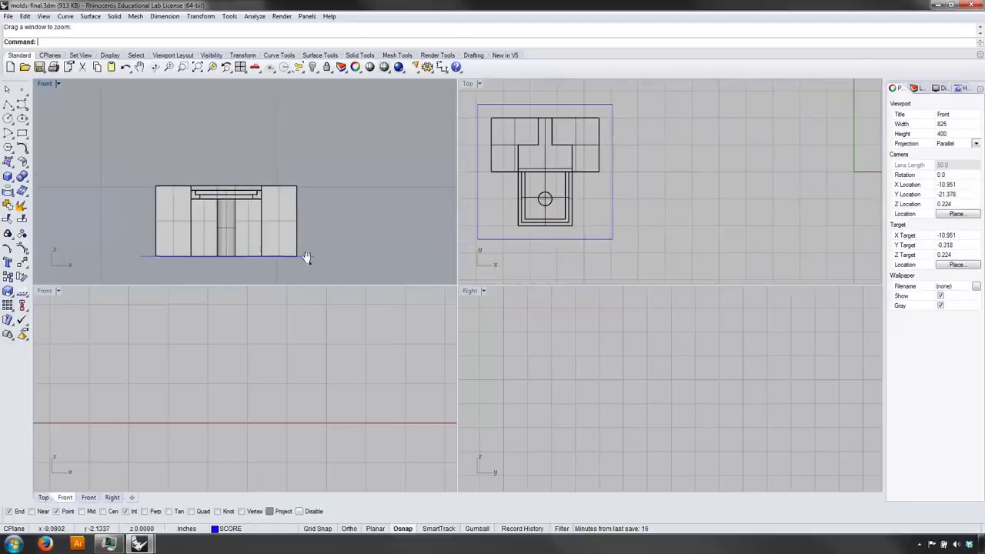
scroll(286, 238, down, 3)
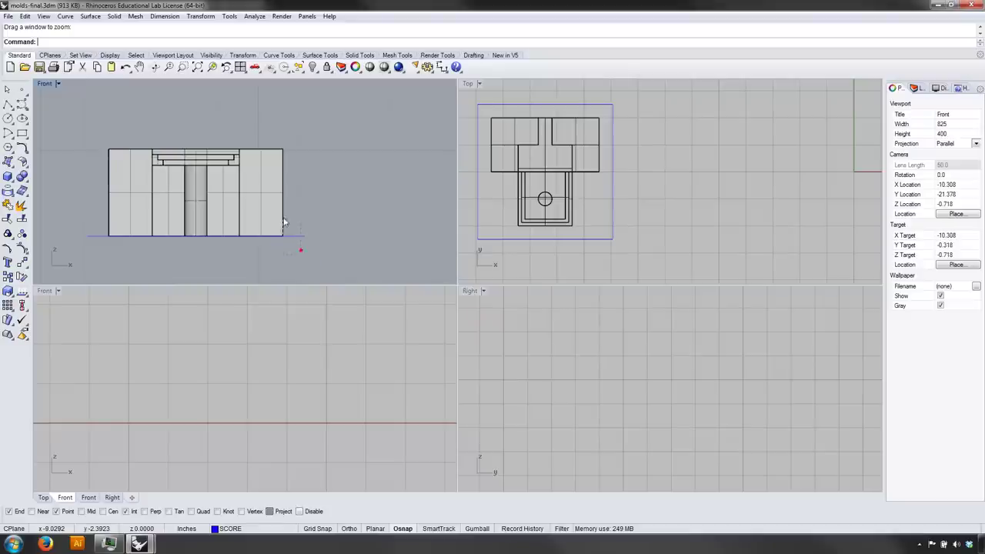
click(294, 235)
text(py)
key(Return)
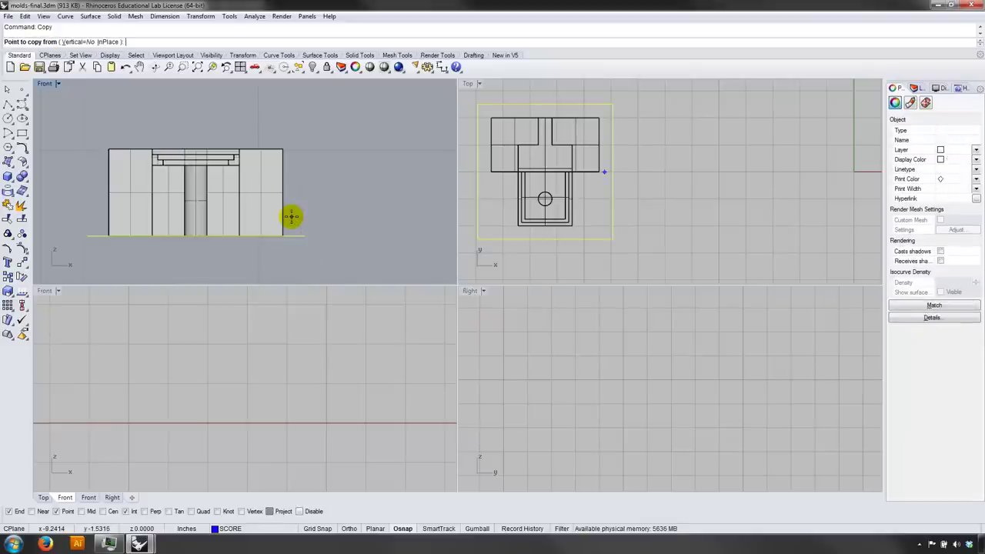
click(369, 226)
key(Escape)
Step: Change the Top viewport to a Perspective view of the mold assembly and base square
click(472, 86)
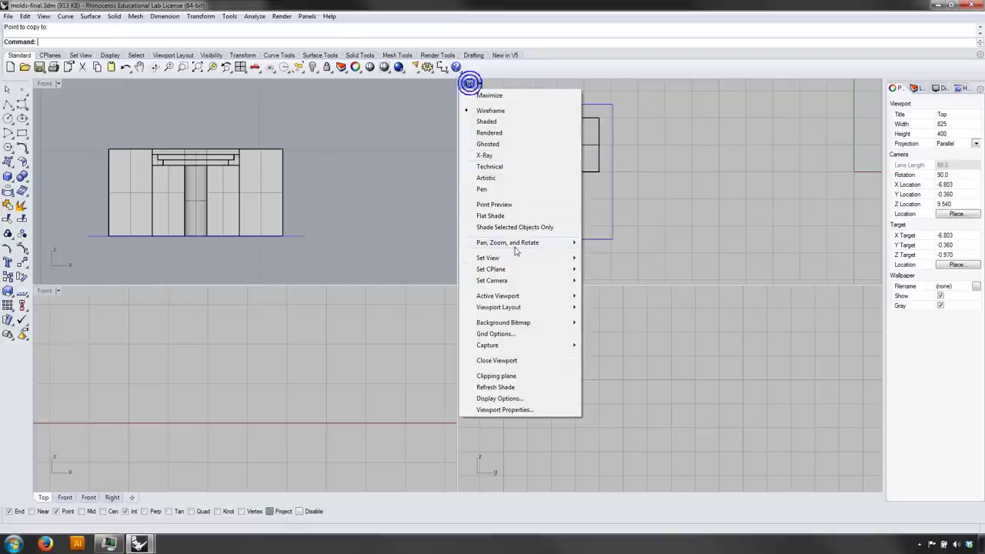
mouse_move(514, 256)
click(605, 340)
click(622, 211)
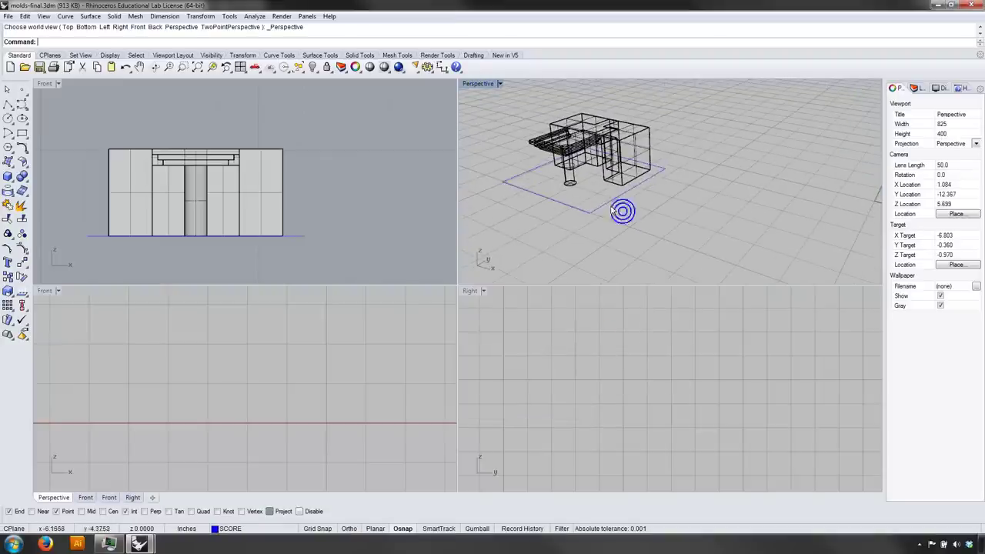
Step: Copy the base square vertically up to the top edge of the mold assembly and set the Perspective view to Shaded
click(605, 208)
text(Copy)
key(Return)
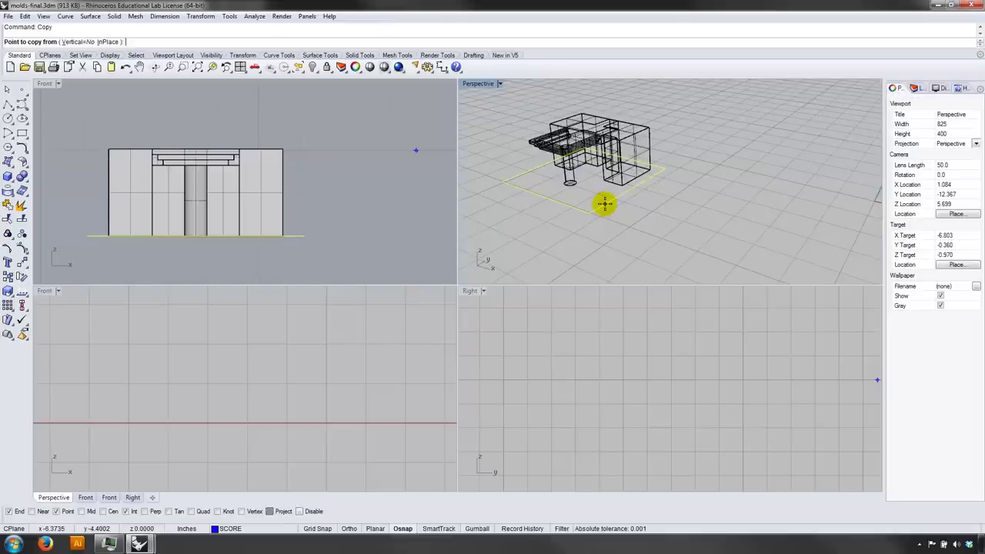
text(v)
key(Return)
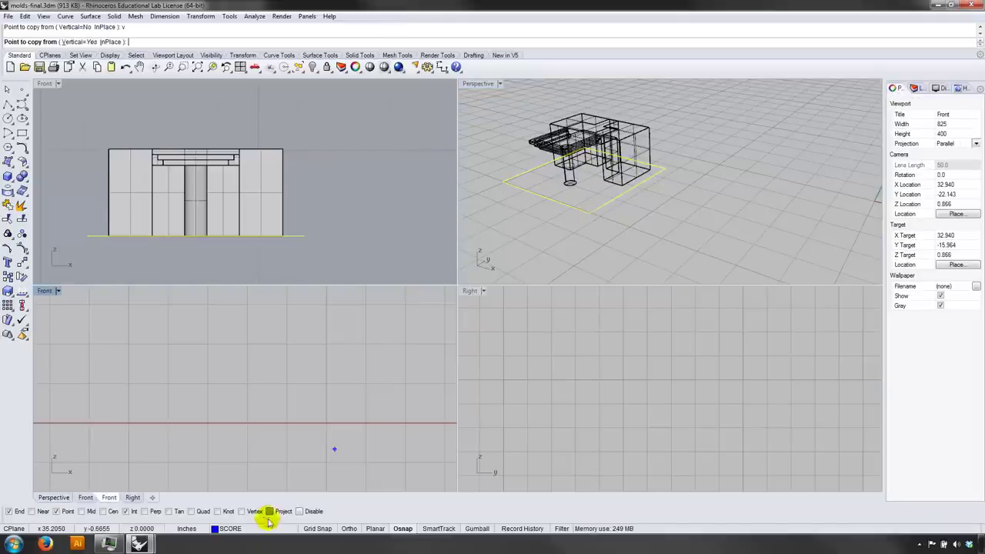
click(590, 212)
right_drag(595, 216, 615, 172)
click(623, 132)
key(Return)
click(492, 84)
click(486, 121)
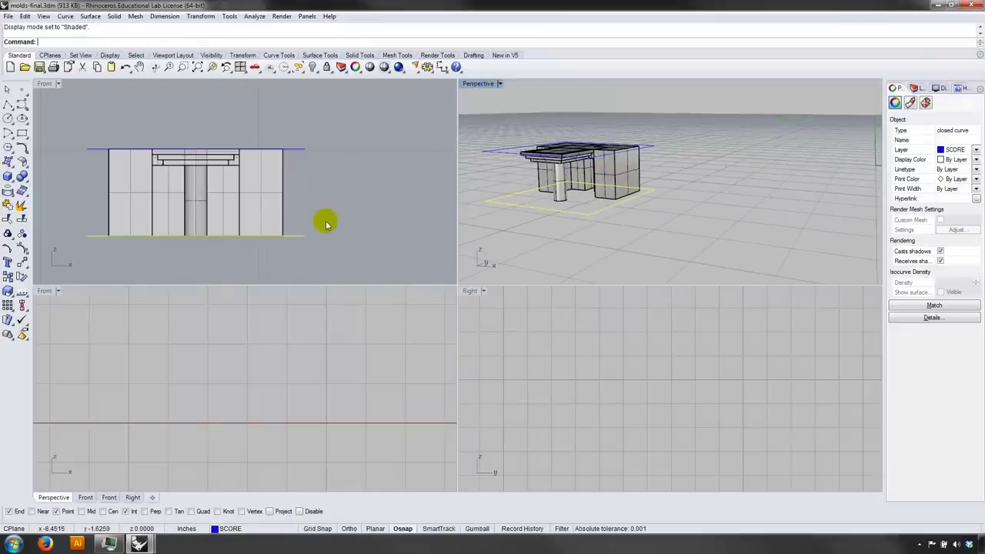
Step: Move the lower square straight down by 0.5 inch below the mold assembly in the Front view, using relative coordinates r0,-0.5
right_drag(325, 222, 357, 190)
key(Escape)
drag(343, 218, 329, 192)
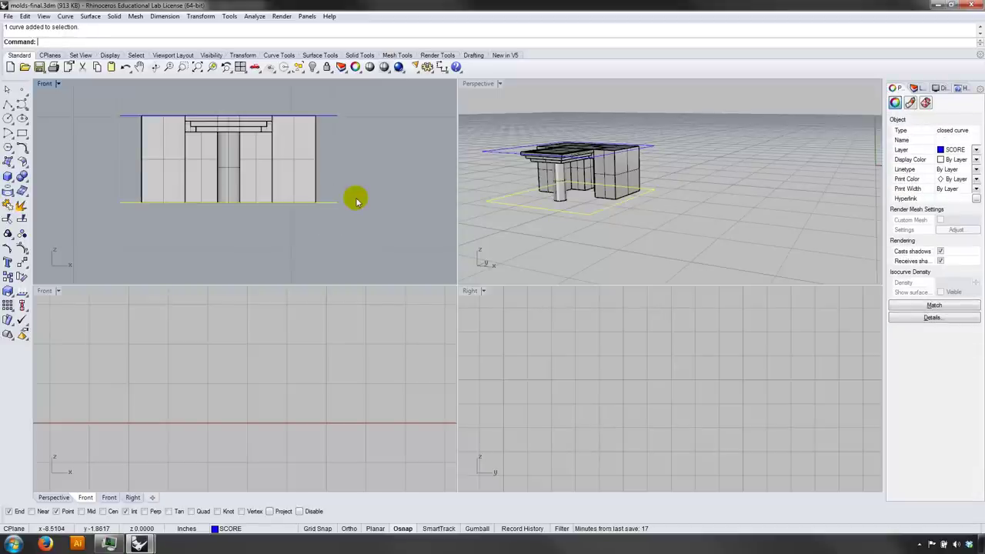
text(ove)
key(Return)
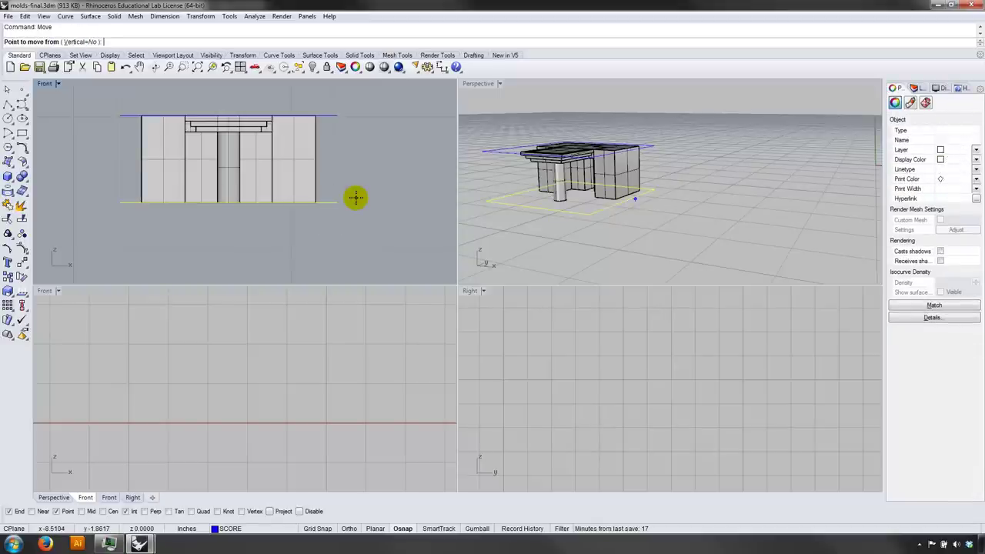
click(334, 201)
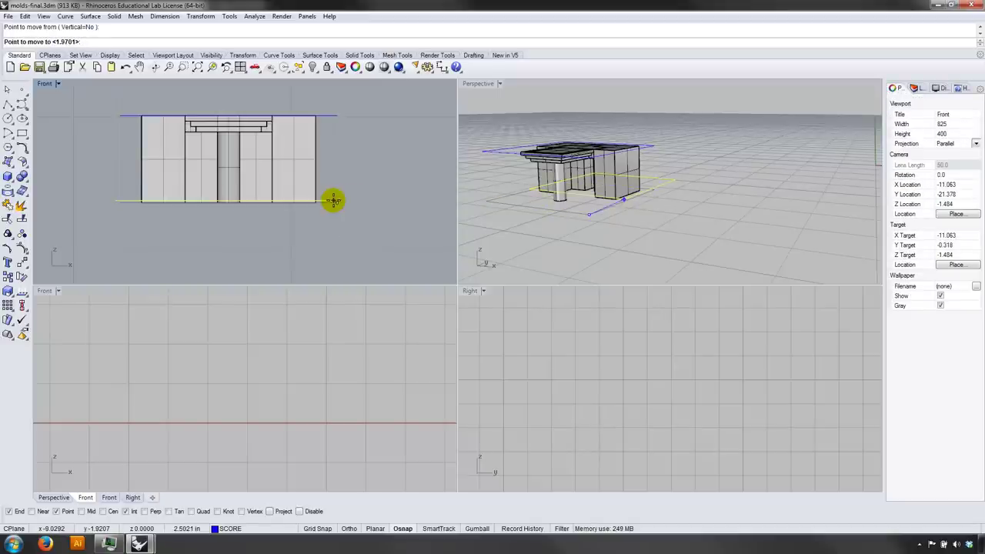
text(0)
click(334, 201)
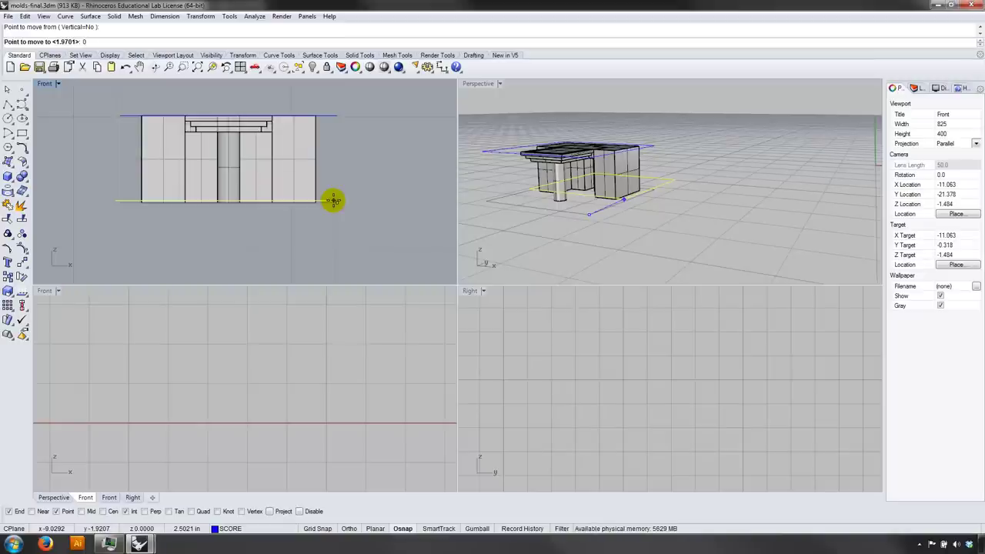
text(,0.5)
key(Left)
key(Left)
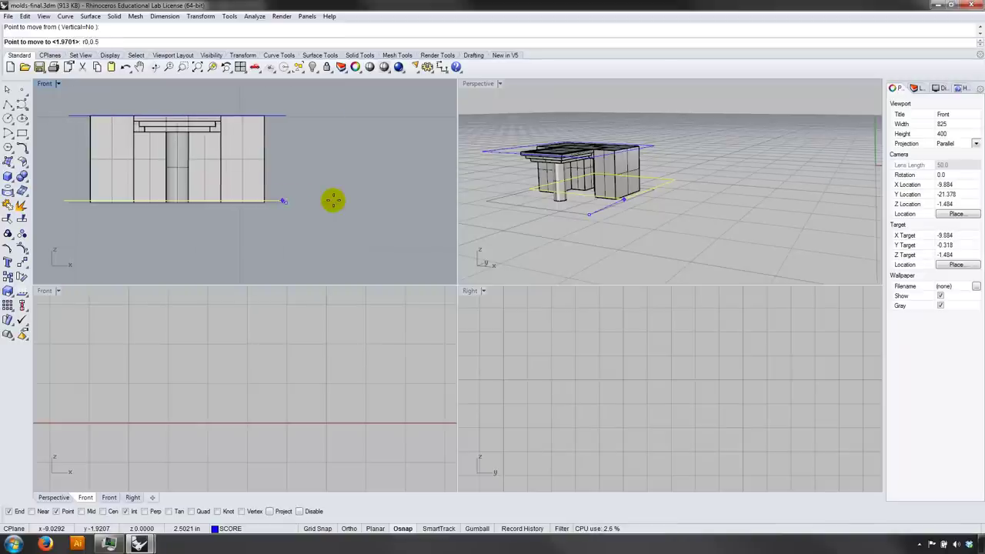
click(96, 44)
click(92, 42)
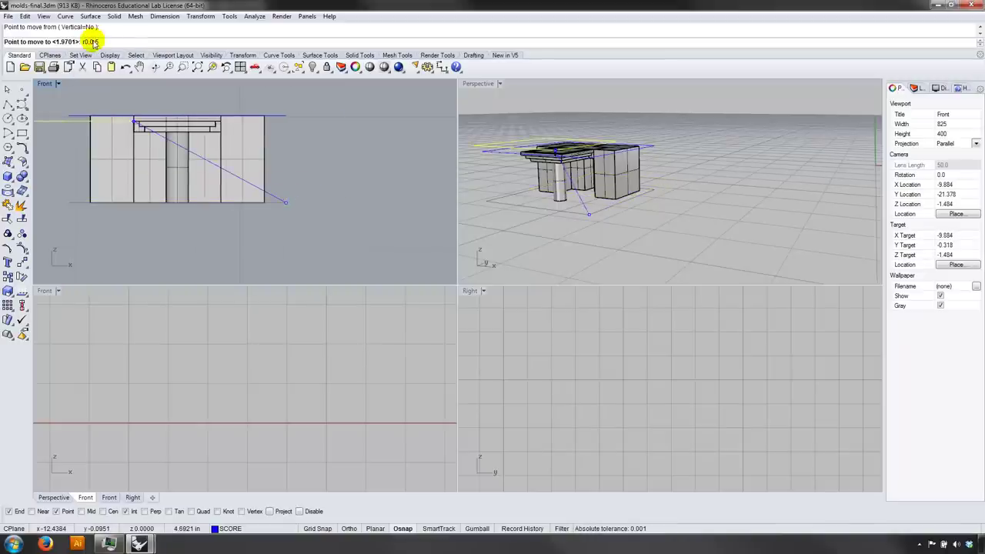
click(93, 42)
key(Right)
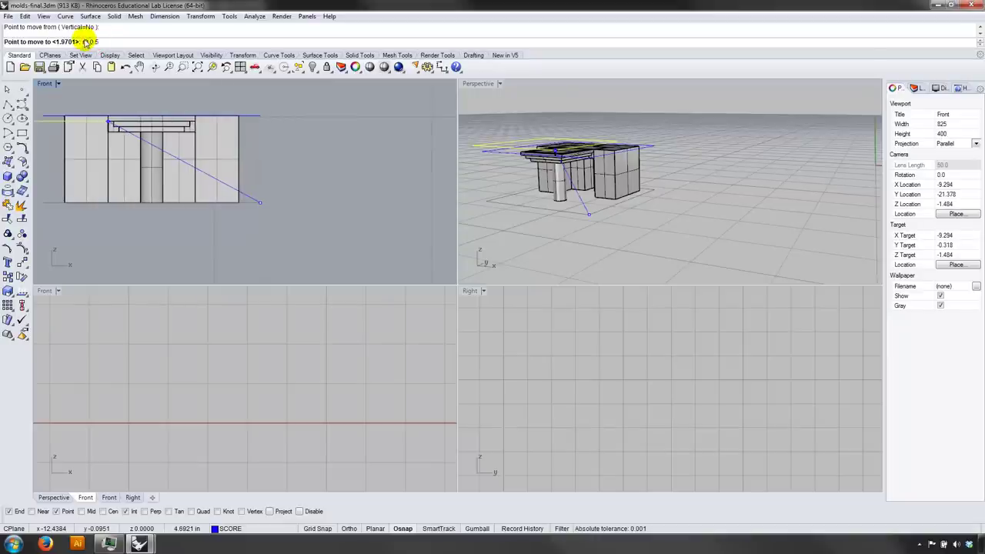
text(-)
key(Return)
right_drag(253, 138, 306, 134)
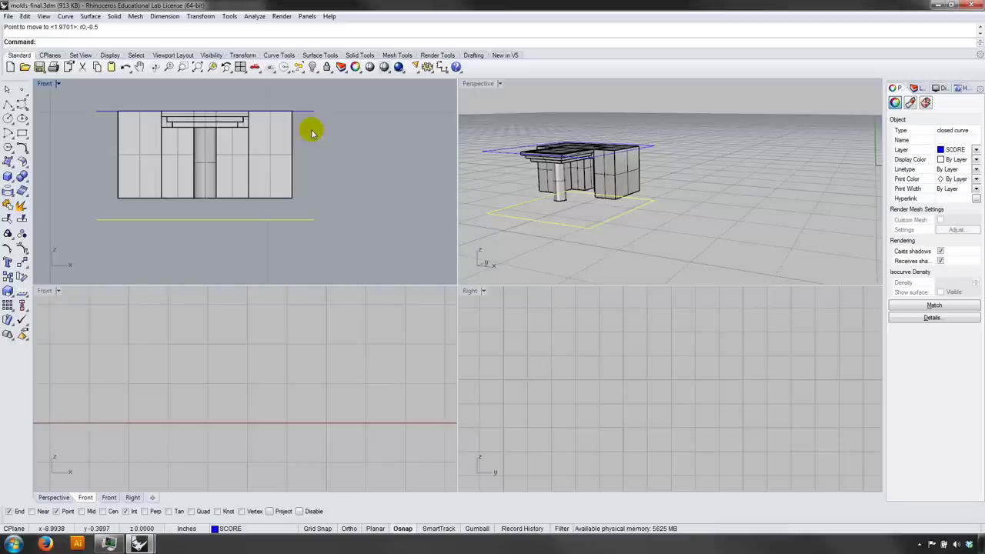
Step: Build a solid box in the maximized Perspective view from the lower square's opposite corners up to the height of the upper square
click(711, 113)
right_drag(711, 113, 655, 170)
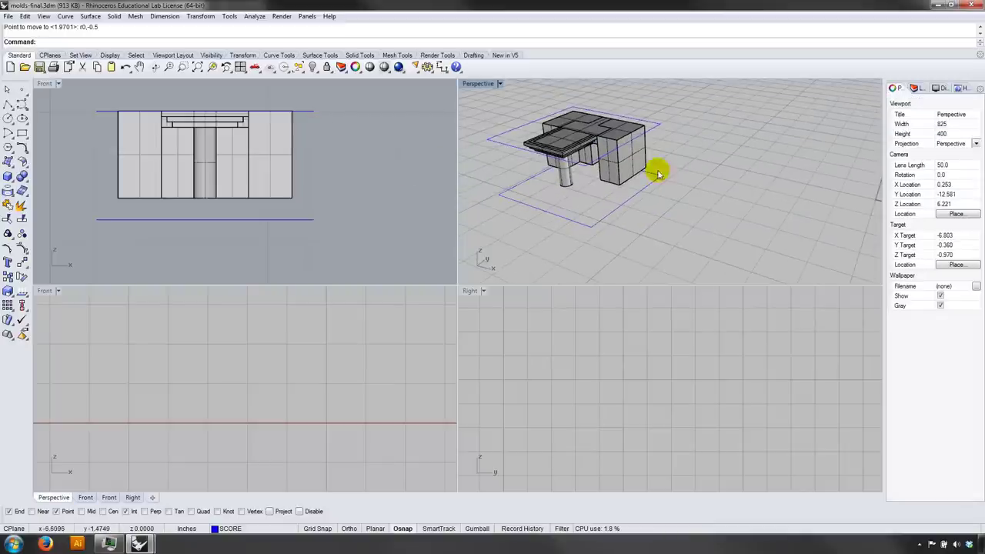
double_click(485, 83)
right_drag(304, 267, 88, 244)
click(10, 176)
right_drag(238, 254, 316, 234)
click(194, 323)
click(468, 376)
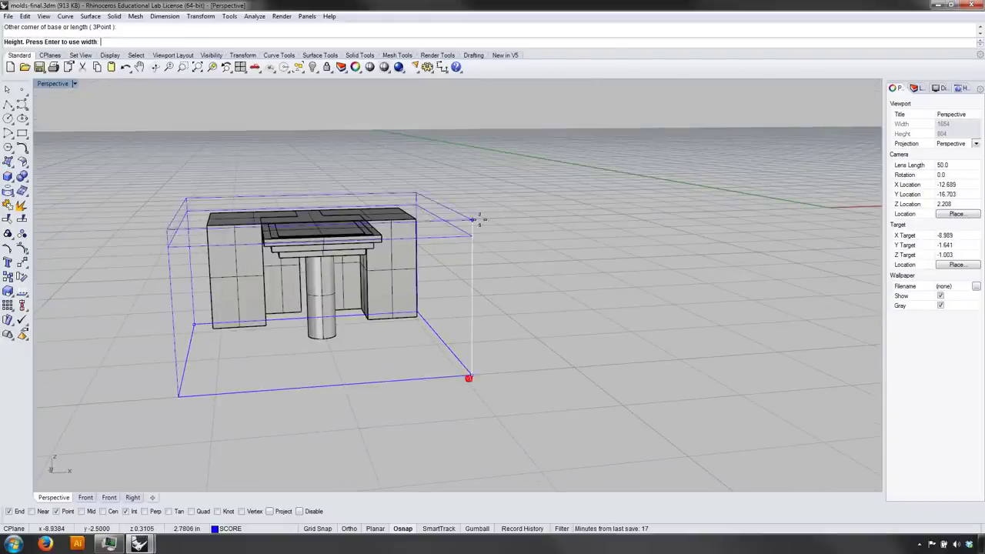
click(476, 228)
right_drag(540, 253, 480, 292)
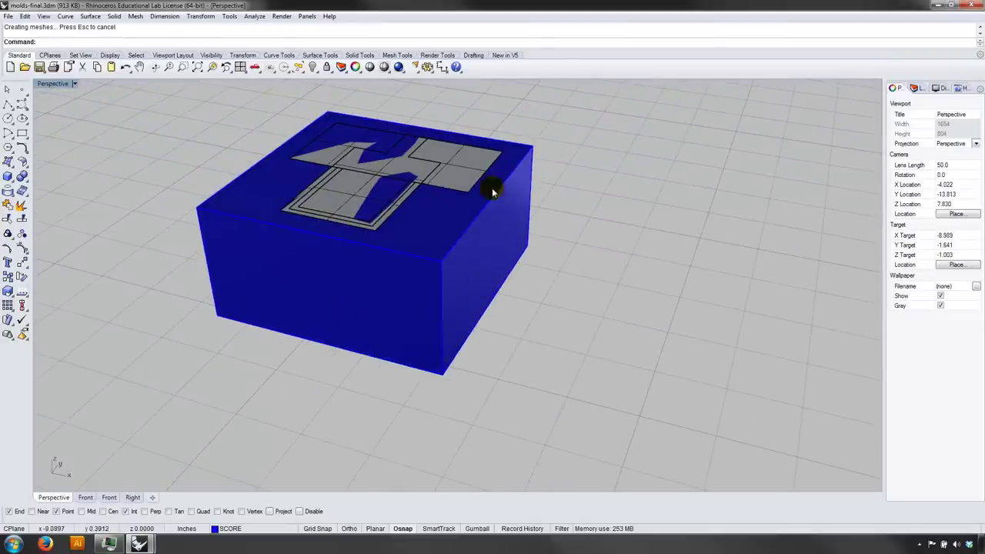
Step: Subtract the mold assembly from the surrounding box with BooleanDifference, deleting the input objects
right_drag(439, 293, 422, 285)
click(411, 285)
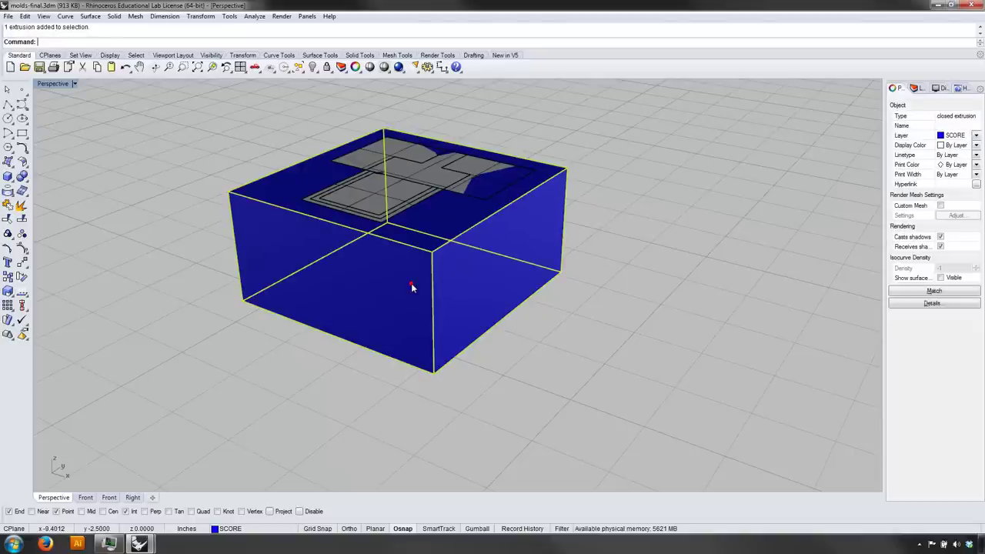
key(Return)
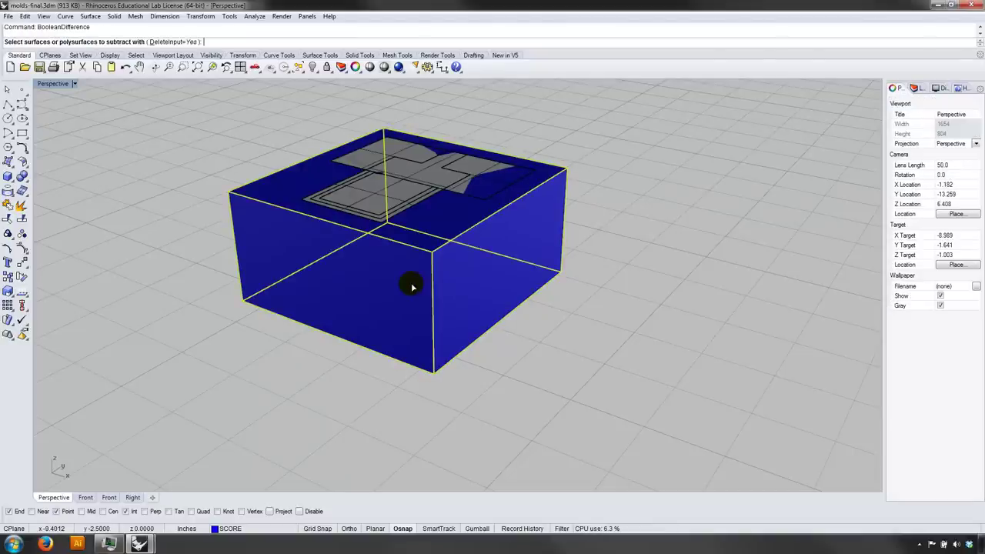
click(397, 192)
key(Return)
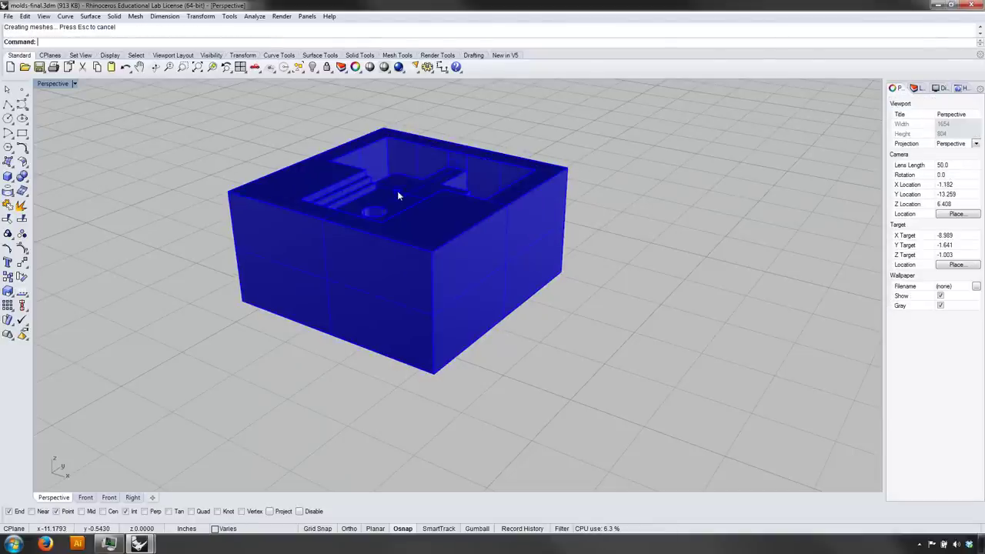
Step: Move the hollowed mold block to the Default layer
right_drag(397, 191, 388, 351)
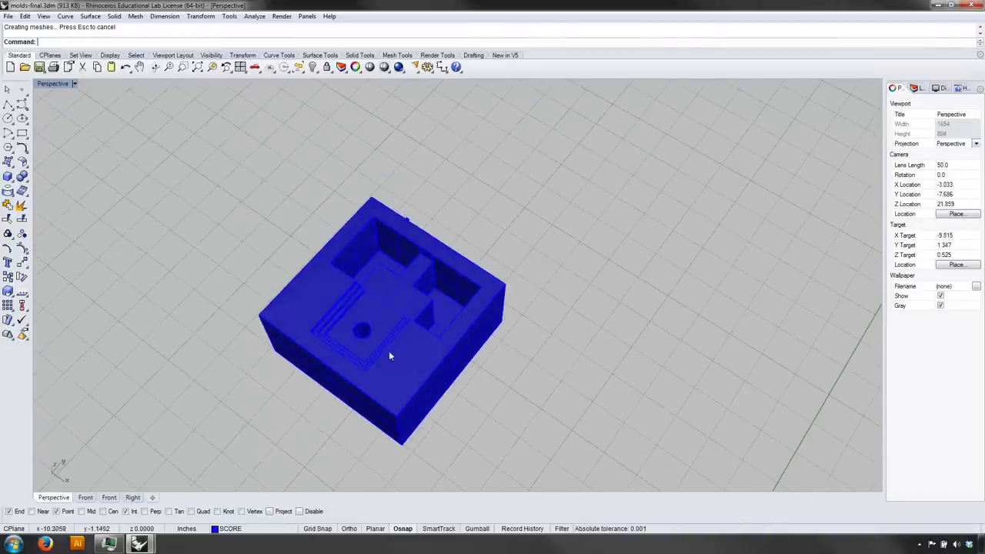
click(417, 352)
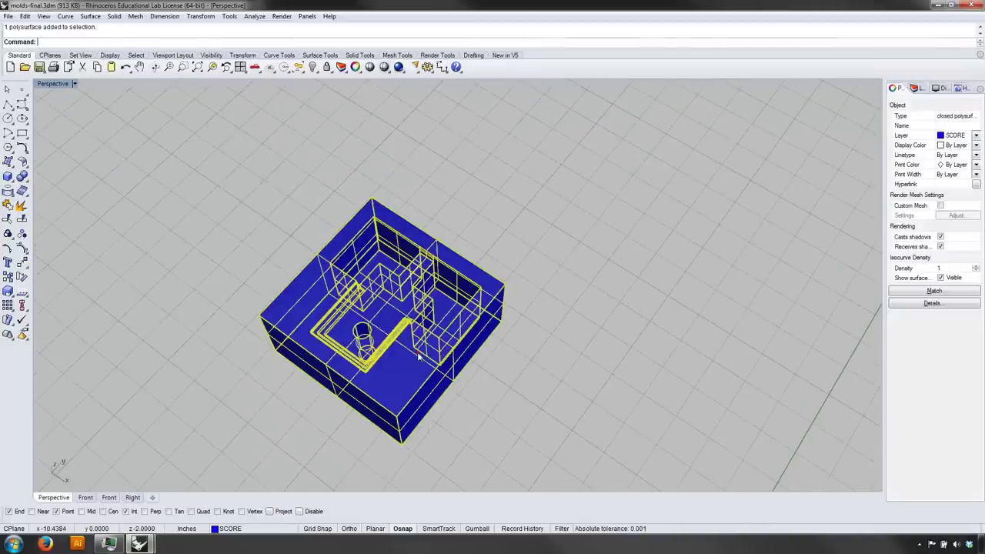
click(254, 529)
click(238, 490)
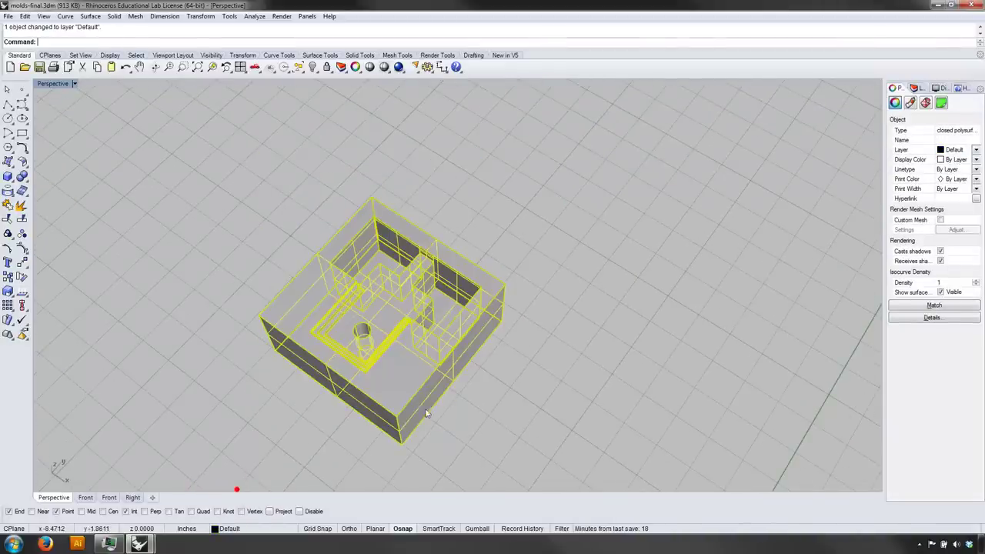
click(469, 406)
Step: Delete the leftover square outline curves at the top and bottom of the mold block
right_drag(470, 402, 476, 383)
scroll(365, 301, up, 4)
mouse_move(439, 307)
right_down()
mouse_move(228, 282)
mouse_move(237, 293)
mouse_move(429, 309)
right_up()
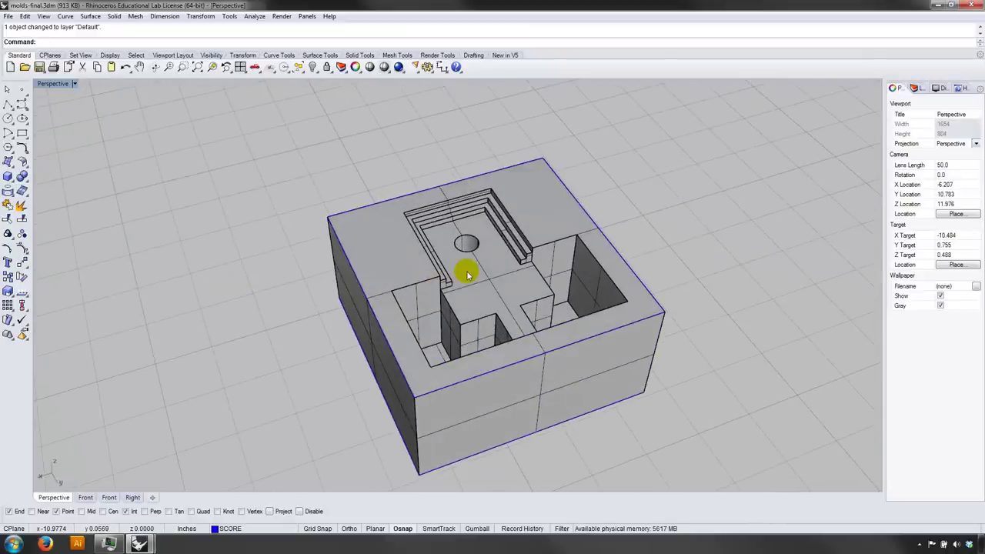
right_drag(467, 275, 490, 302)
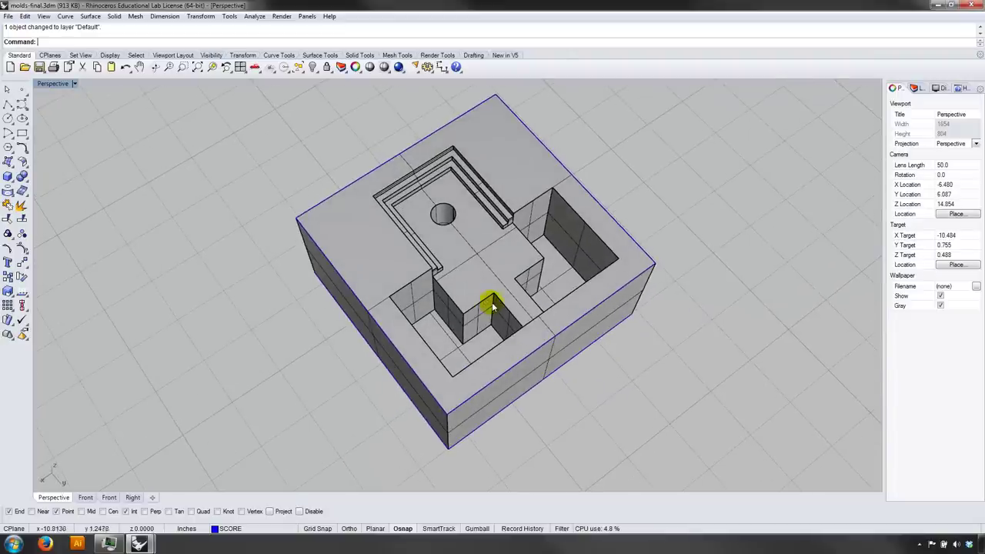
click(594, 307)
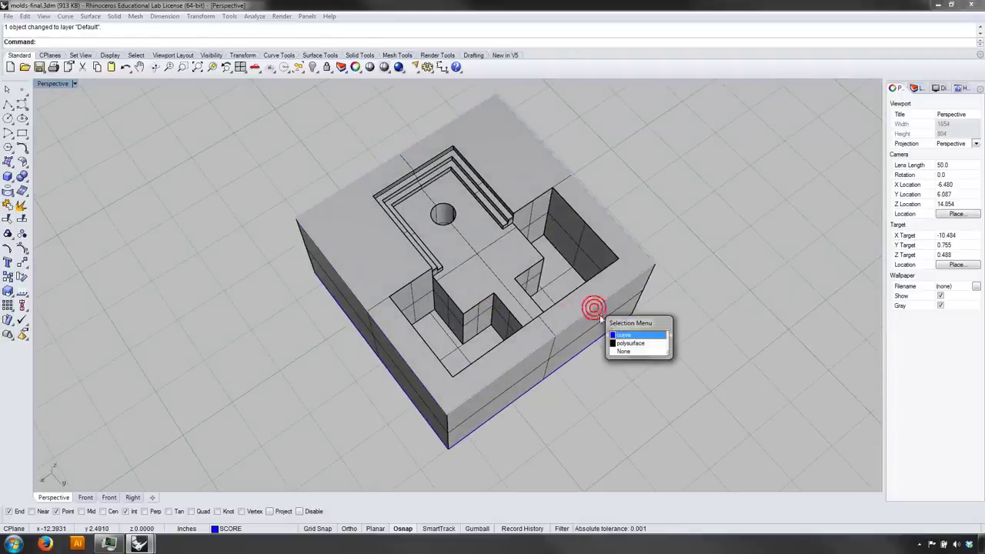
click(628, 342)
key(Delete)
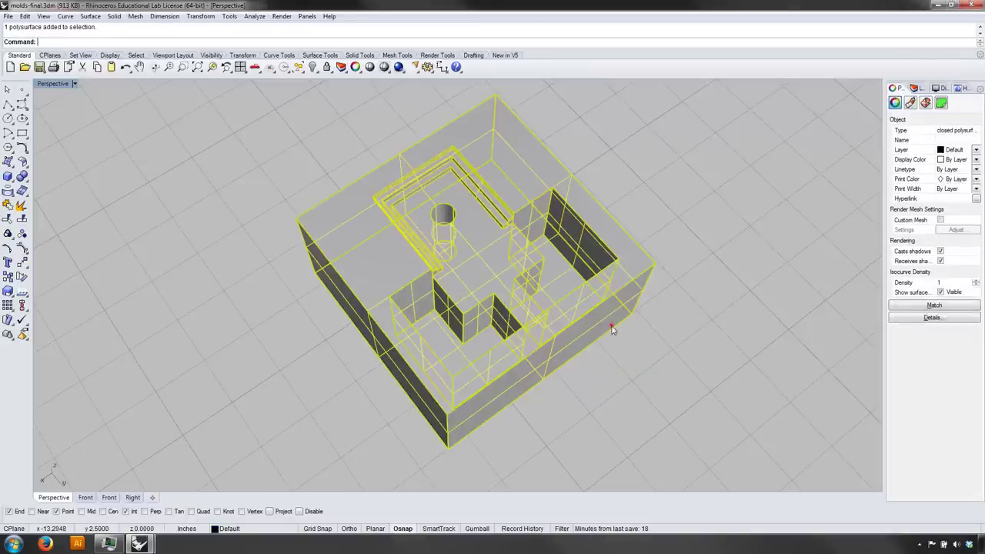
click(620, 332)
click(642, 356)
key(Delete)
mouse_move(501, 348)
right_down()
mouse_move(659, 303)
mouse_move(689, 313)
mouse_move(341, 398)
mouse_move(489, 339)
right_up()
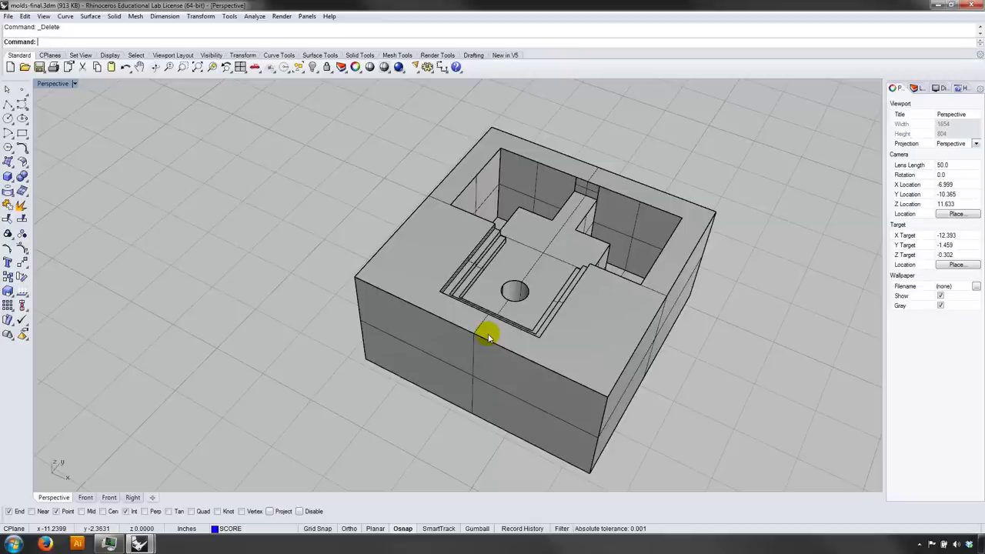
Step: Contour the mold block from its bottom corner vertically upward with a distance of 0.25 inch between contours
key(Return)
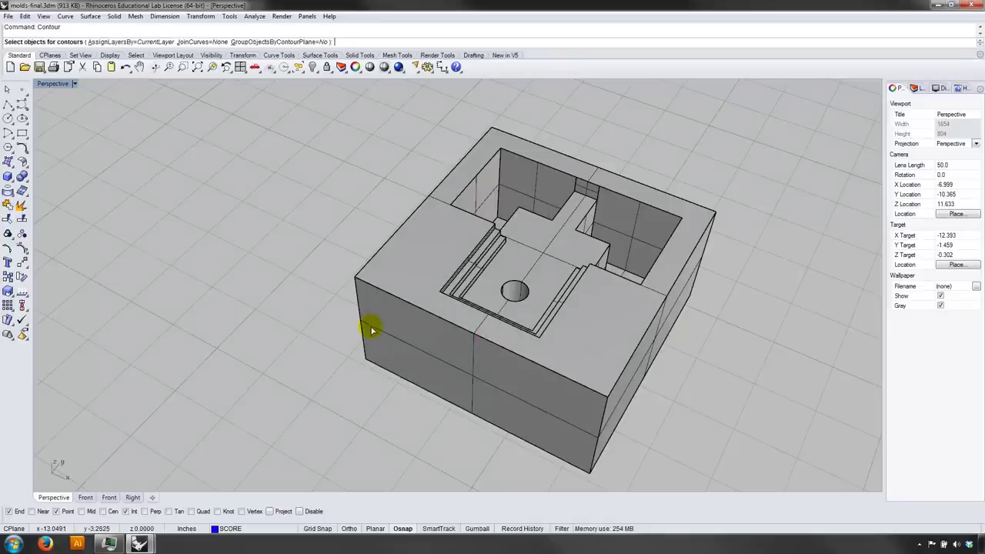
right_drag(368, 345, 380, 316)
click(396, 330)
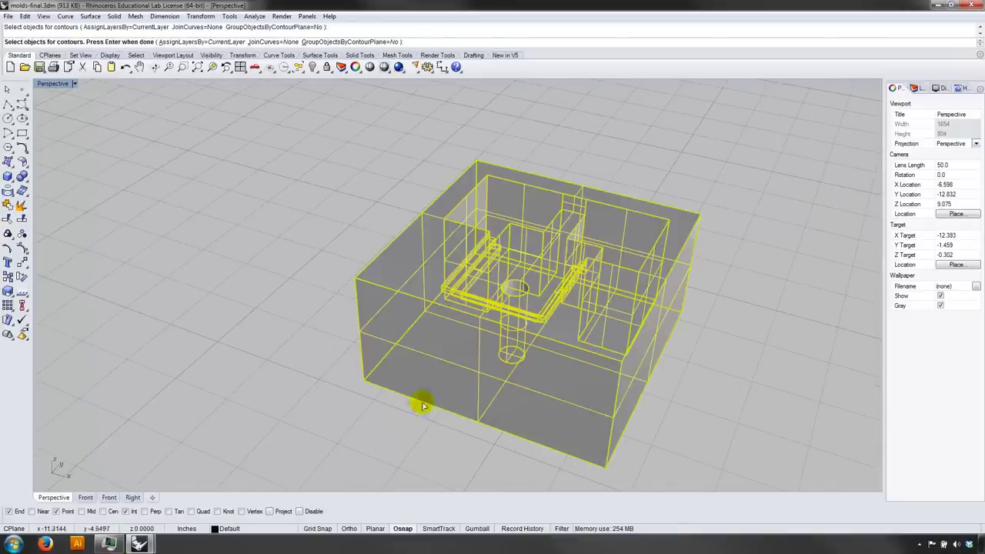
key(Return)
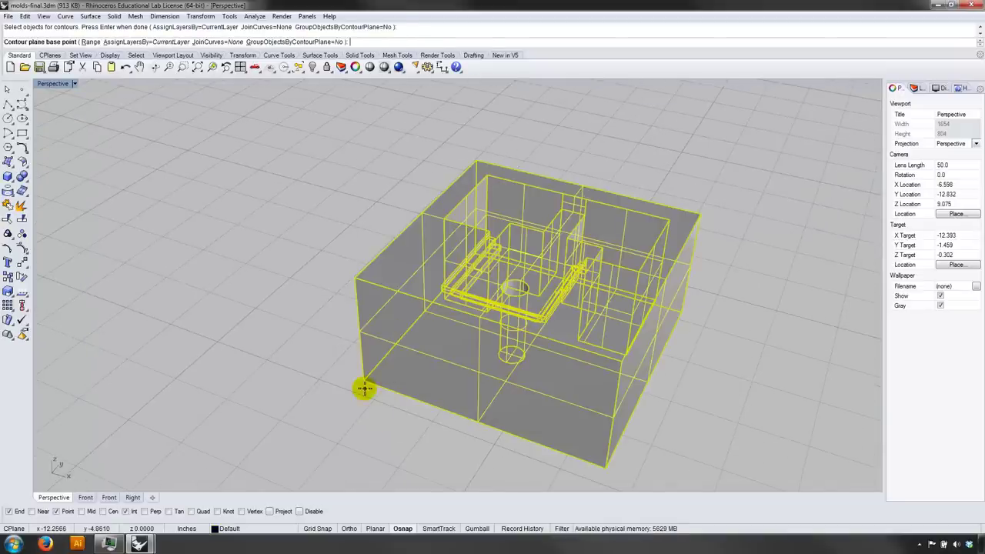
click(364, 382)
key(F8)
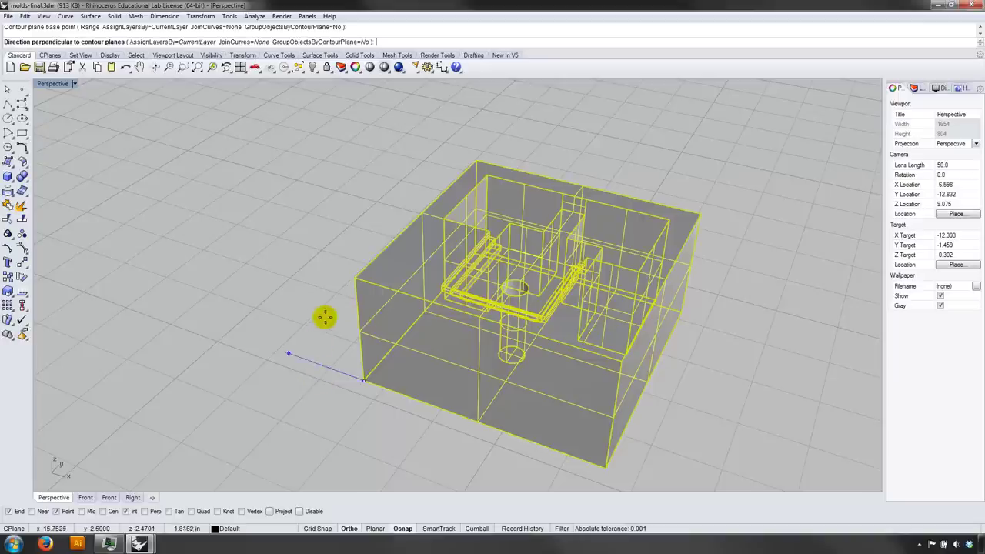
click(350, 275)
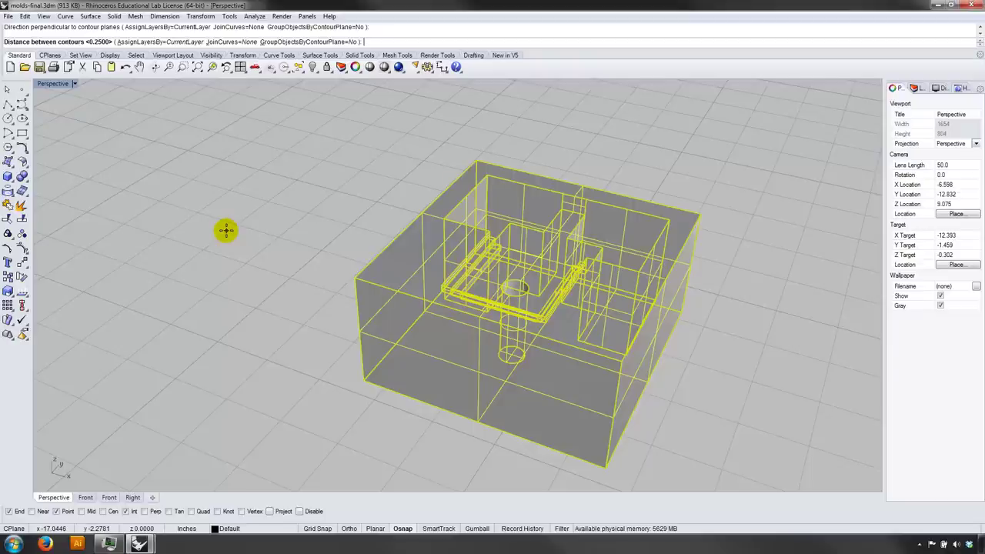
key(Return)
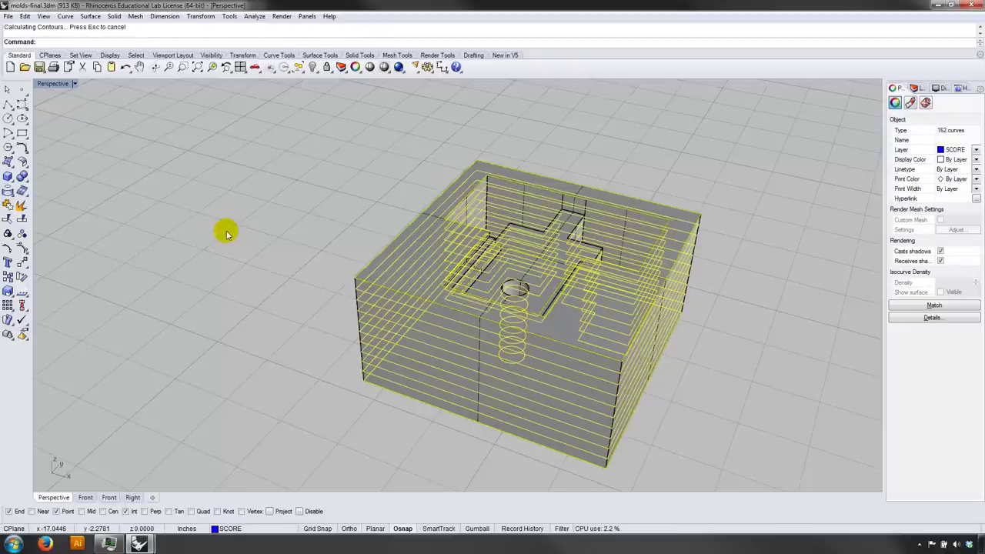
Step: Group the contour curves and move them clear of the mold block to one side
right_drag(266, 257, 281, 236)
mouse_move(204, 166)
right_down()
mouse_move(196, 176)
mouse_move(204, 163)
right_up()
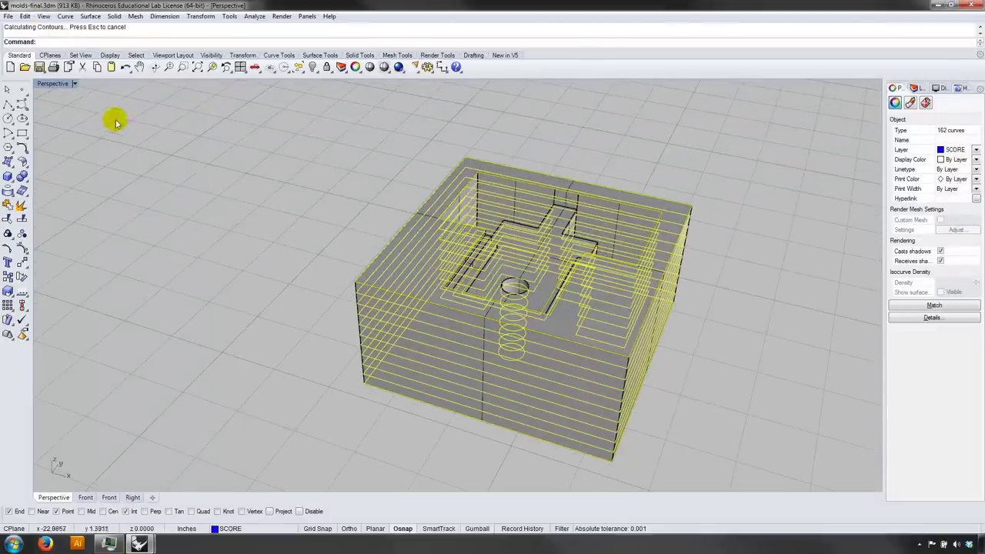
text(g)
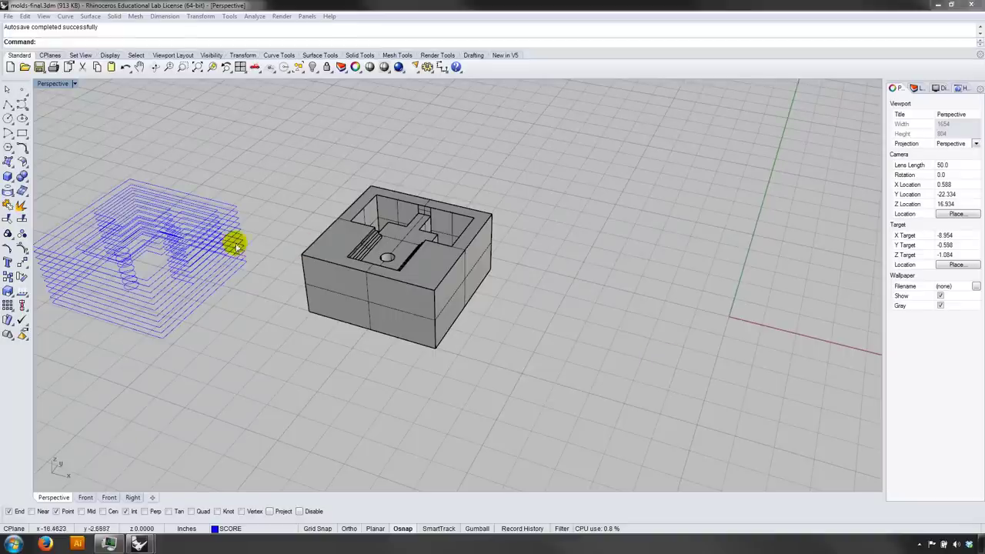
right_drag(213, 327, 233, 328)
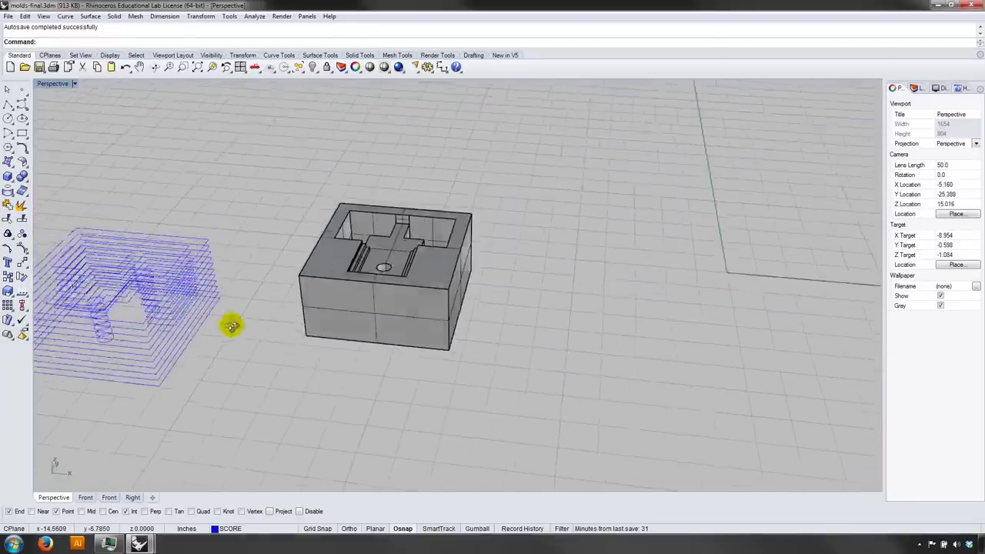
scroll(403, 222, up, 8)
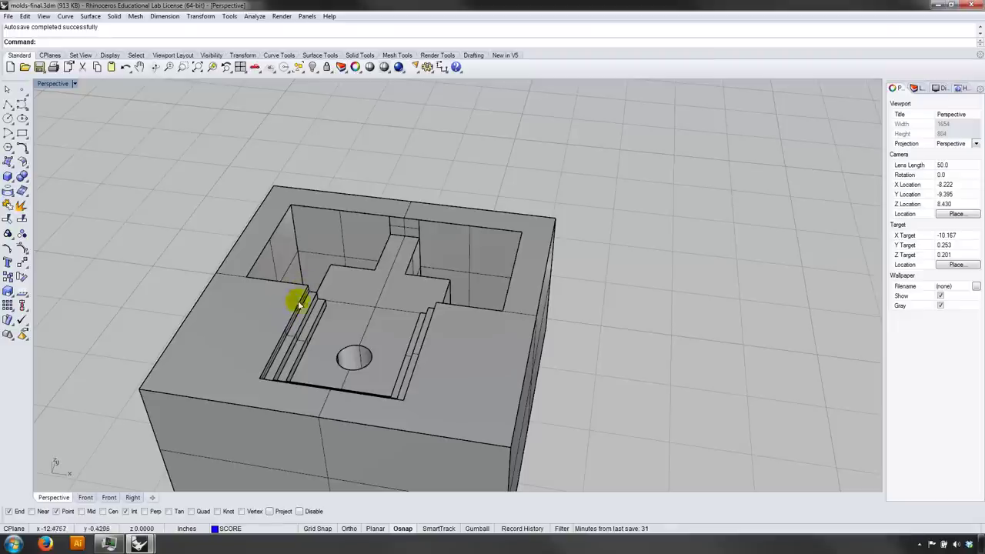
Step: Show the hollowed mold block in the front view
scroll(293, 301, down, 5)
right_drag(237, 300, 256, 306)
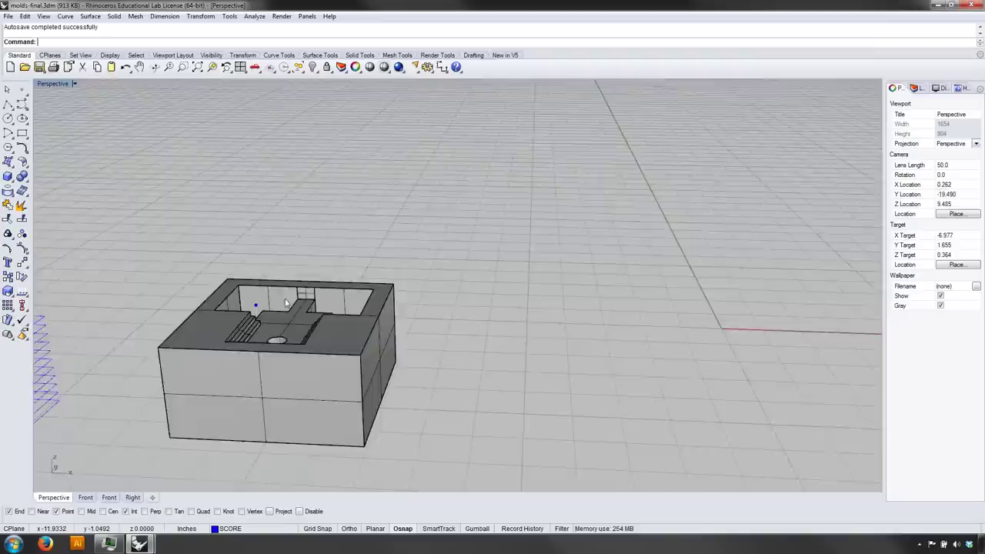
scroll(242, 308, up, 7)
scroll(267, 371, down, 5)
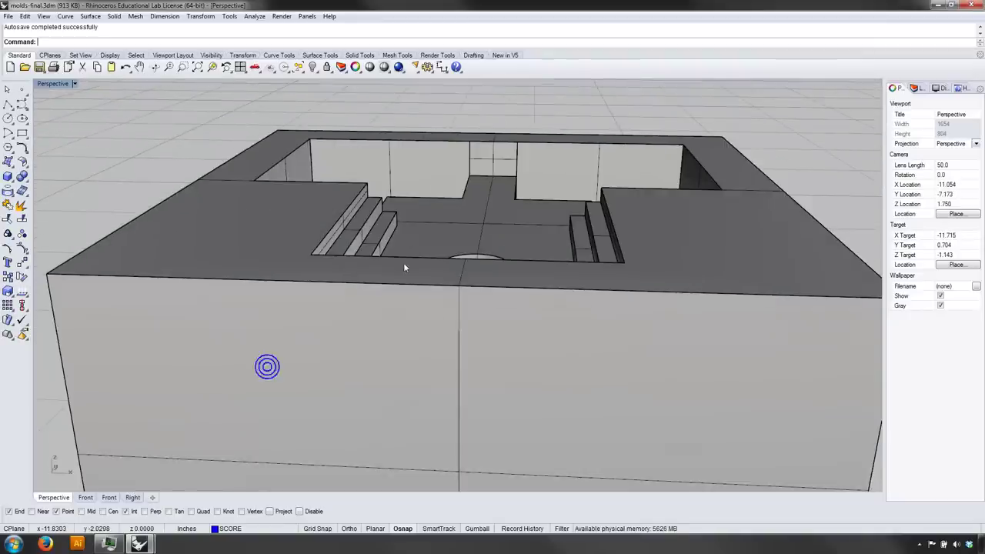
text(Front)
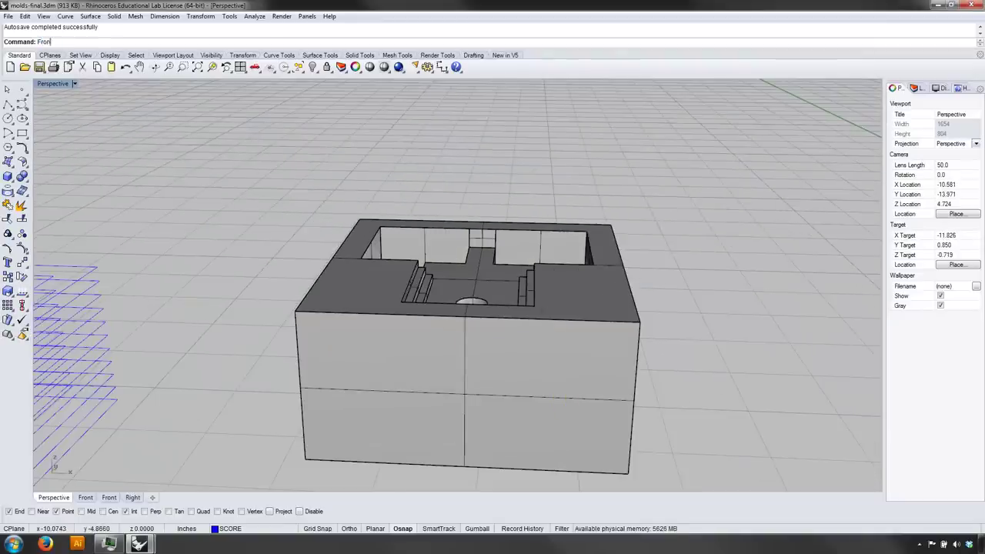
key(Return)
Step: Contour the mold block from its bottom corner up to its top corner with a distance of 0.125 inch between contours
click(551, 367)
text(Coun)
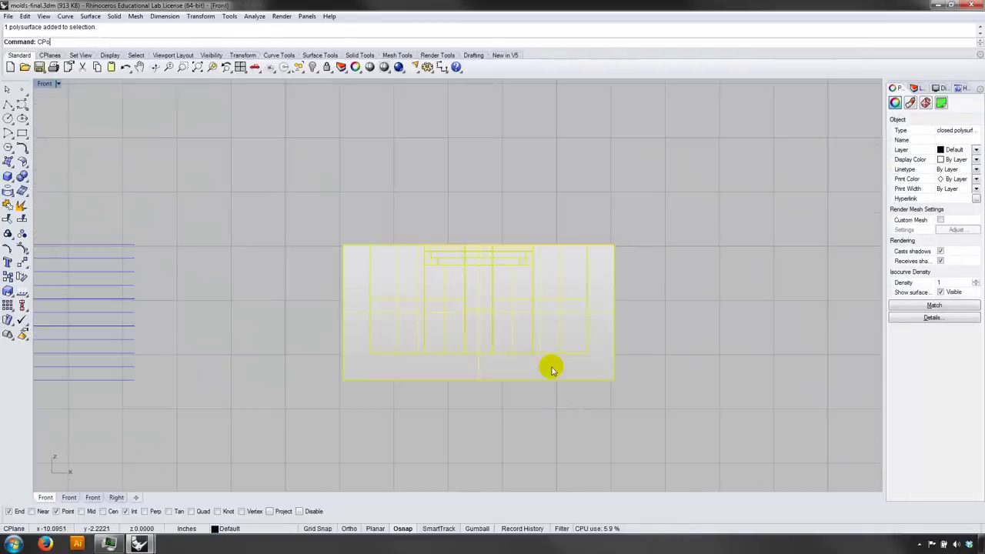
text(t)
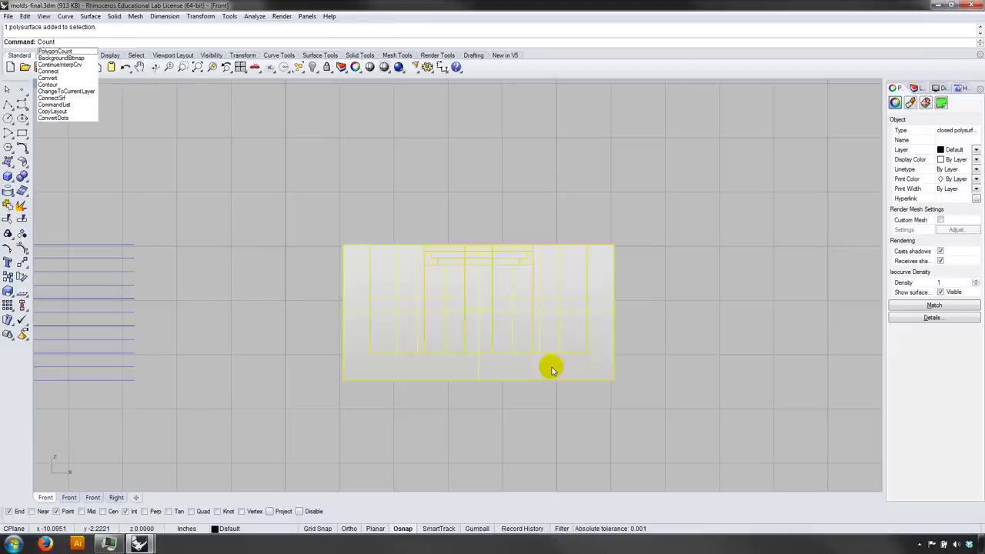
key(BackSpace)
key(BackSpace)
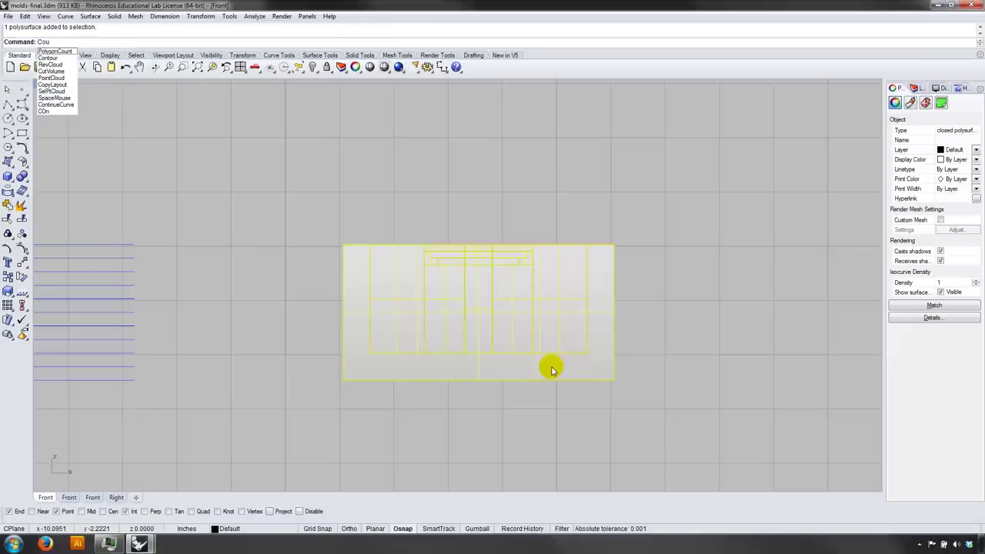
key(BackSpace)
text(ntour)
key(Return)
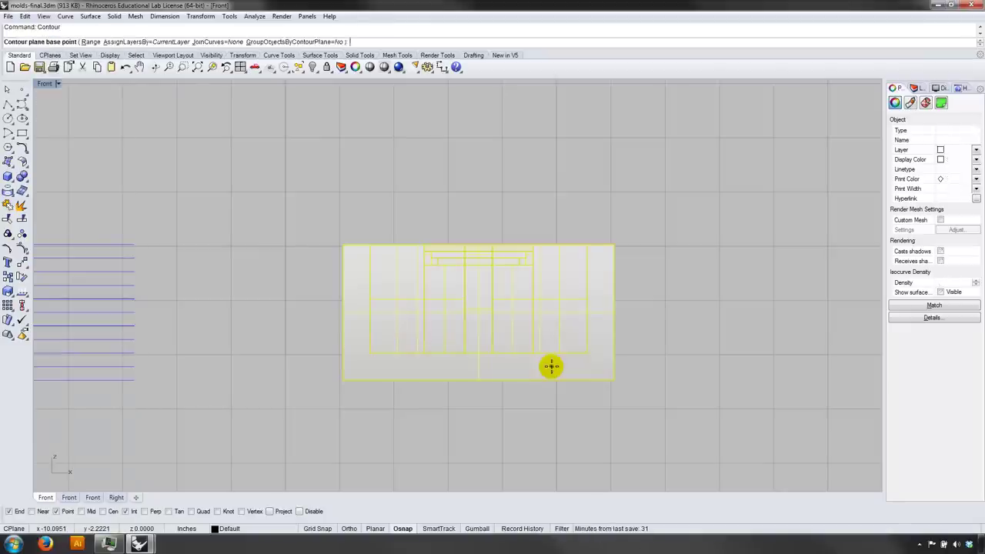
click(339, 381)
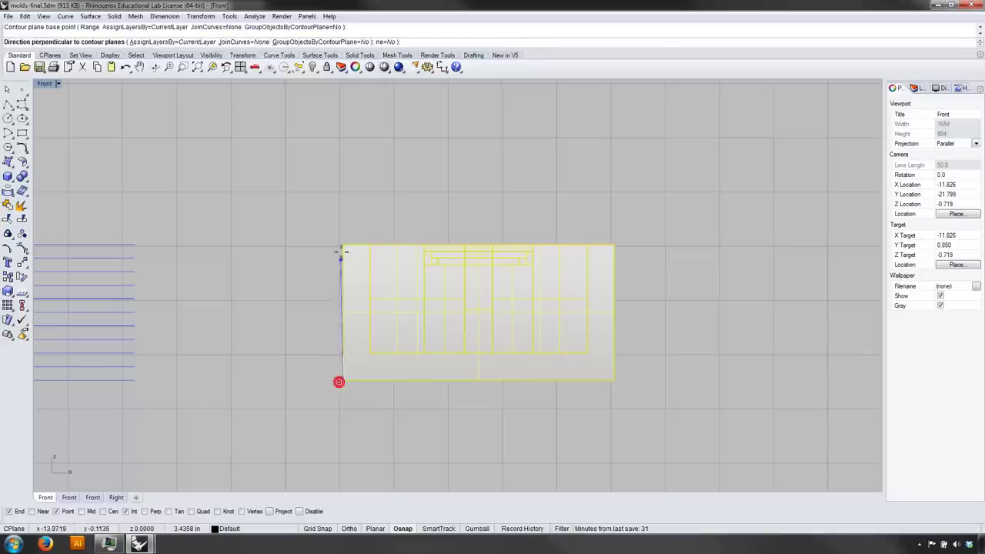
click(344, 246)
text(0.12)
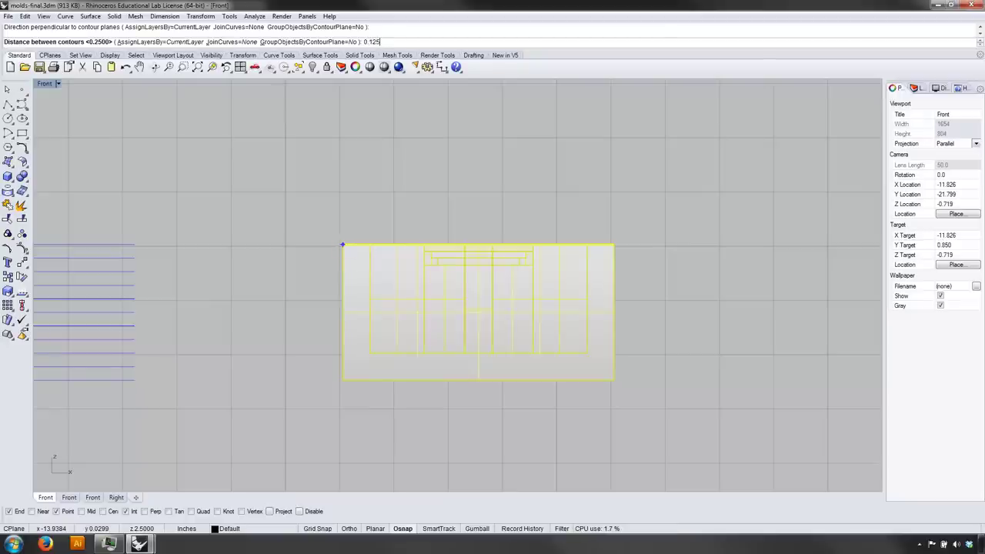
text(5)
key(Return)
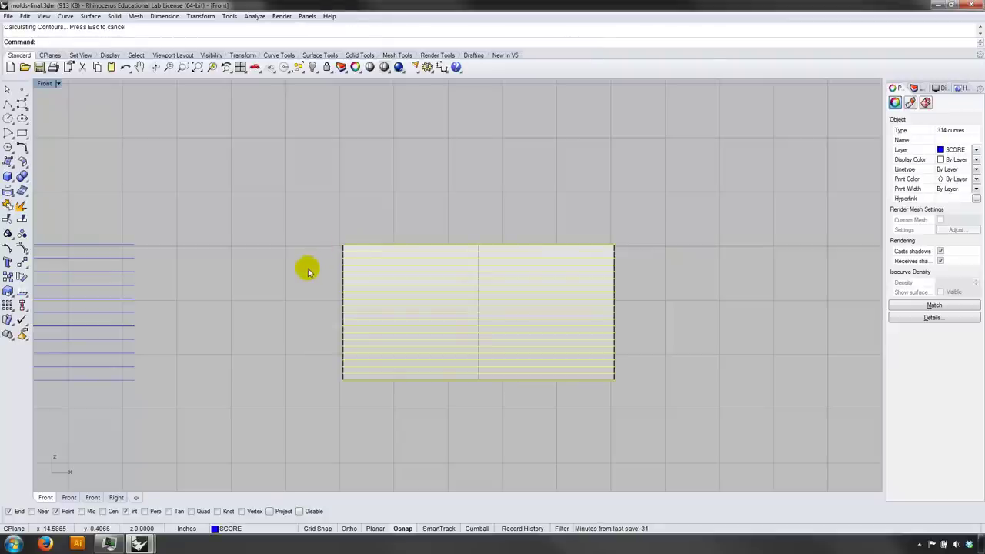
Step: Hide the solid mold block so that only its contour curves remain displayed
click(307, 271)
click(343, 262)
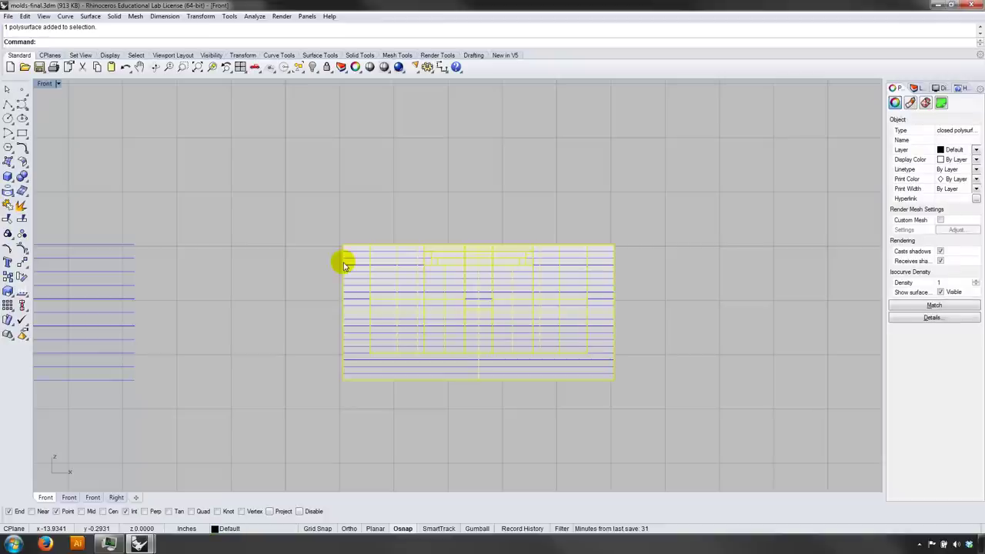
key(ctrl+h)
Step: Try to move the contour curves crossing one end of the new stack toward the earlier contours, and undo the move
drag(397, 429, 332, 273)
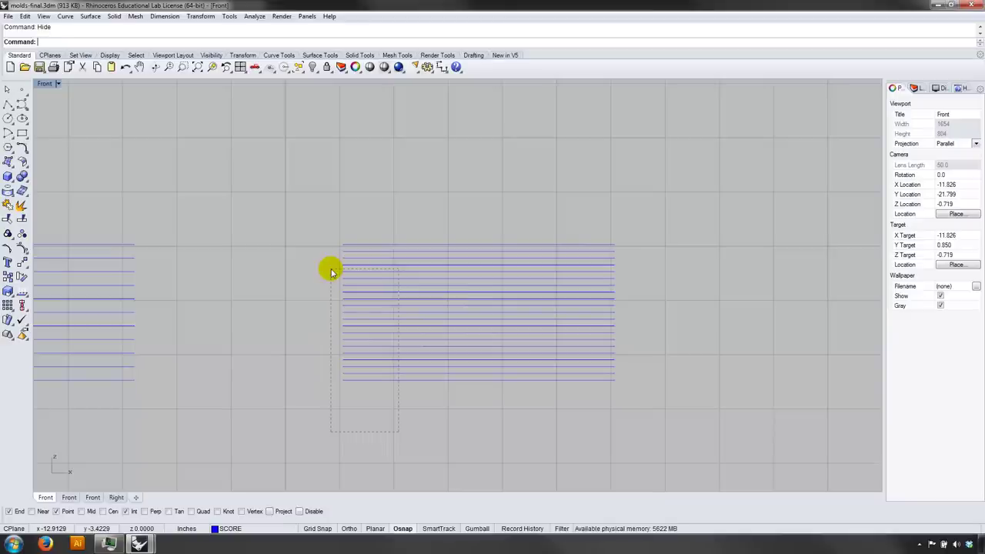
drag(332, 273, 331, 266)
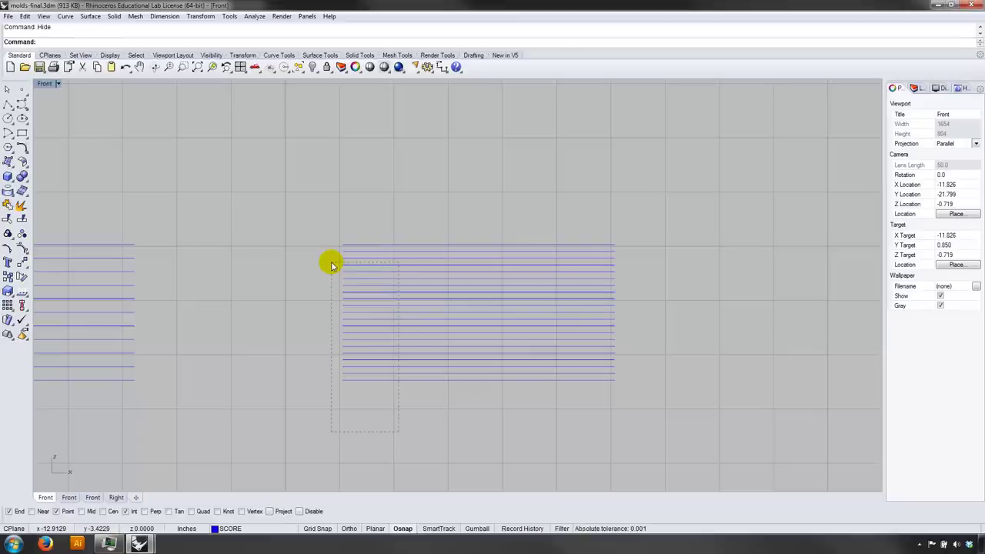
drag(329, 262, 322, 217)
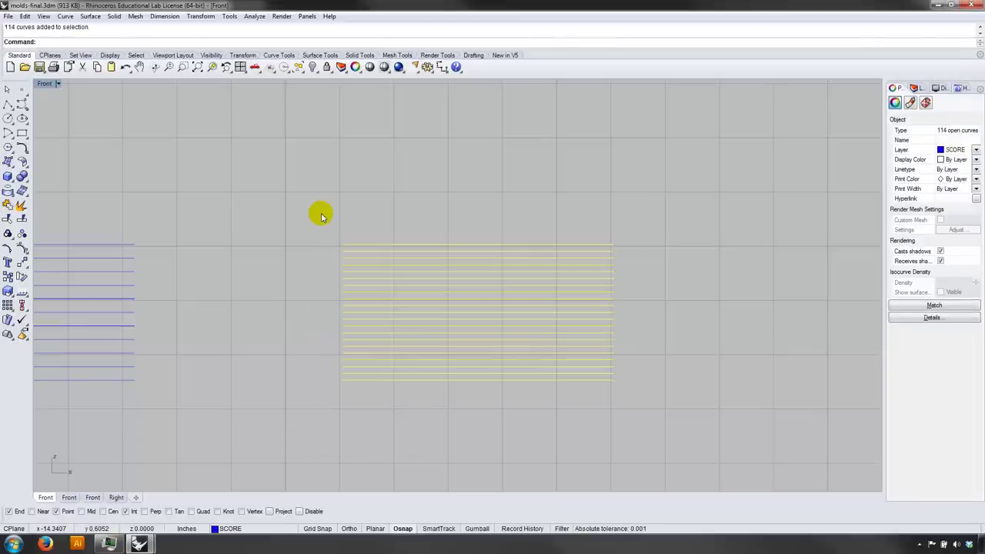
text(ove)
key(Return)
click(384, 443)
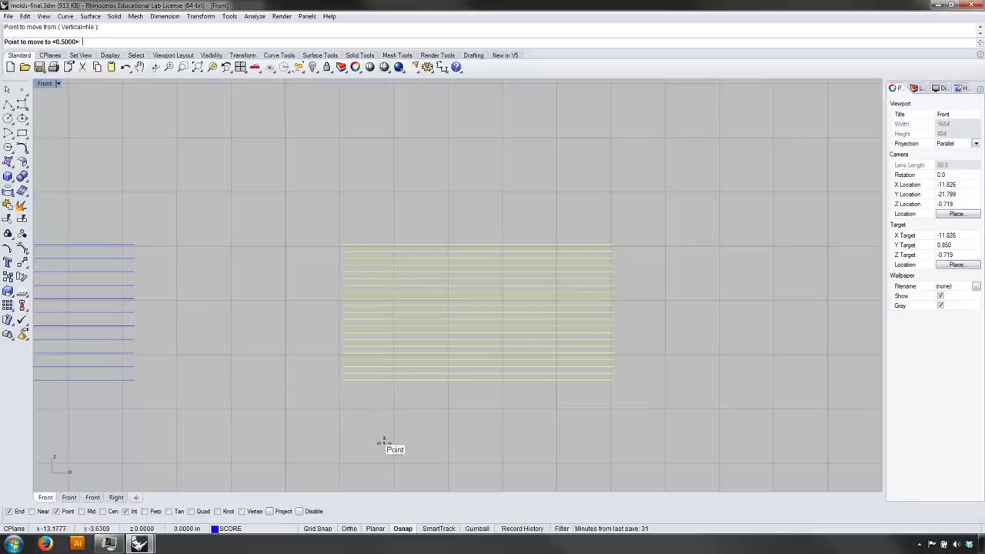
click(193, 451)
right_drag(194, 450, 215, 457)
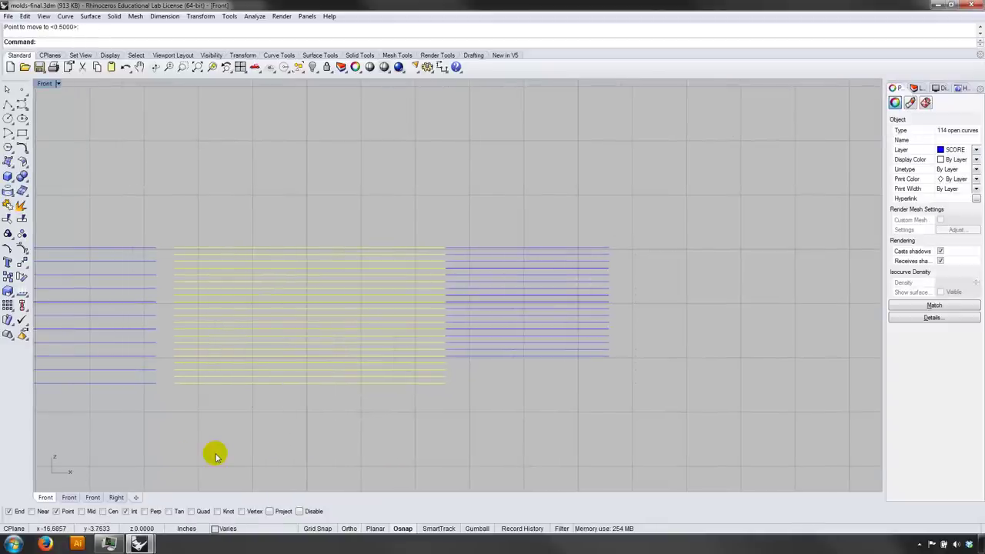
key(Escape)
key(ctrl+z)
Step: Move all curves of the new contour stack horizontally to sit just beside the earlier contour stack
drag(695, 433, 323, 181)
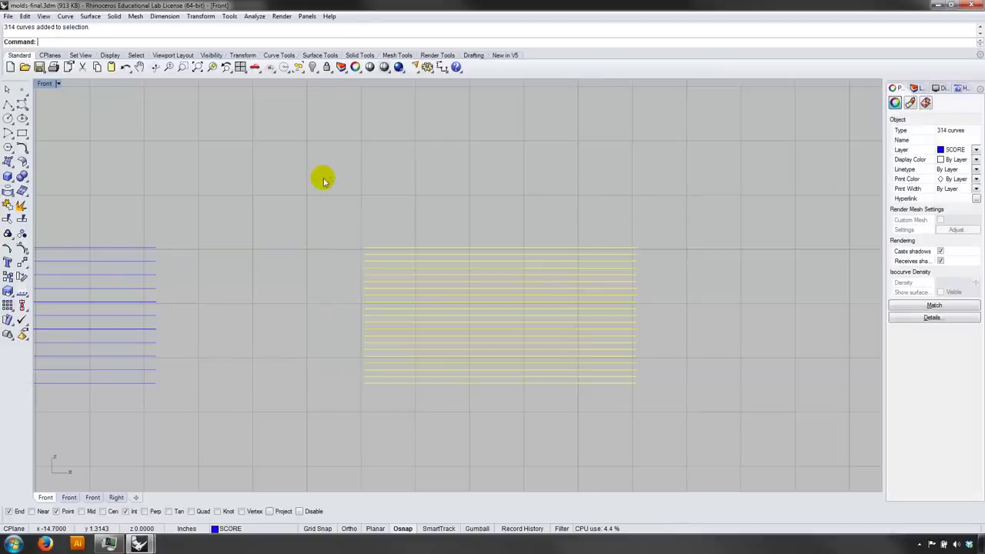
key(Return)
click(523, 456)
click(339, 458)
key(ctrl+z)
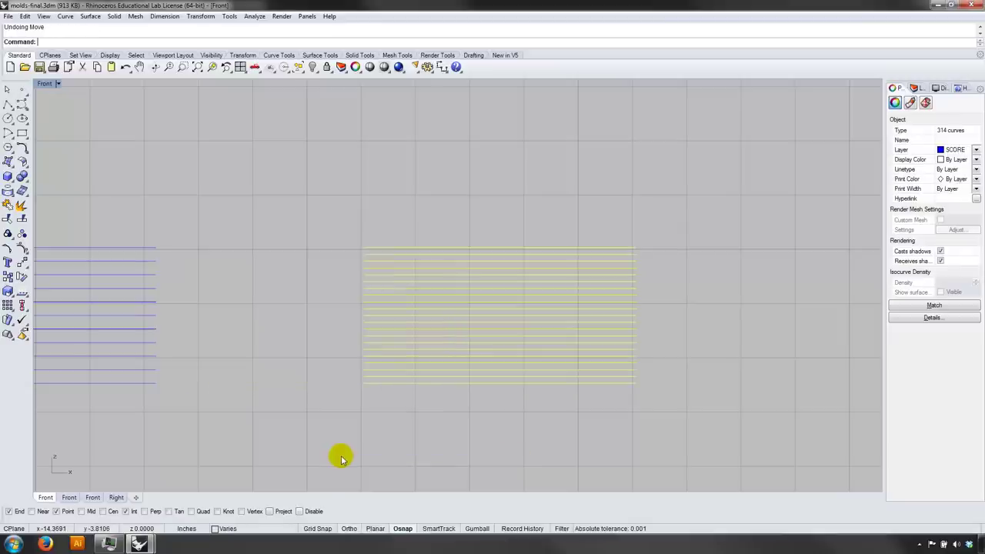
key(Return)
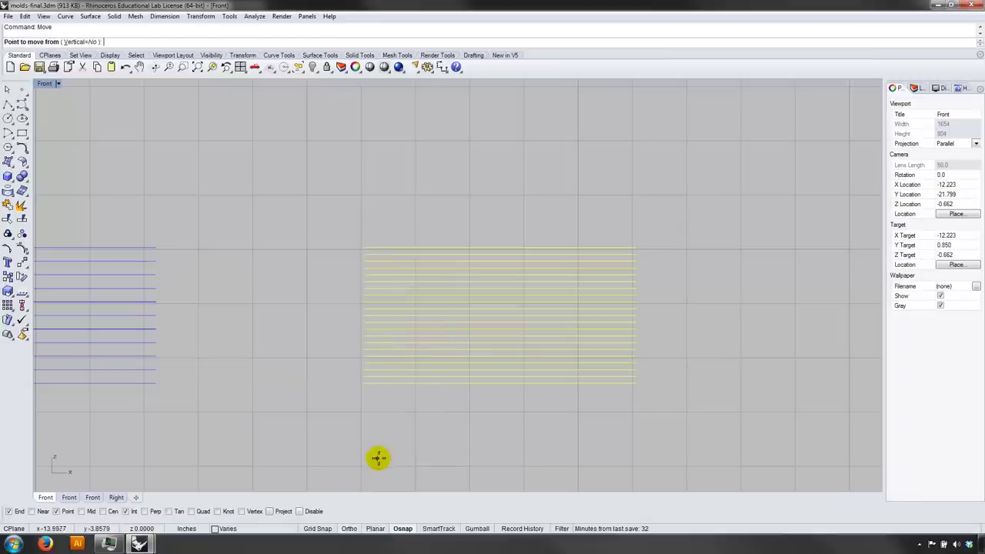
click(412, 456)
shift+click(222, 454)
right_drag(277, 456, 317, 454)
key(Escape)
Step: Delete the third contour level from the top and every level below the fourth in the new stack
scroll(224, 320, up, 3)
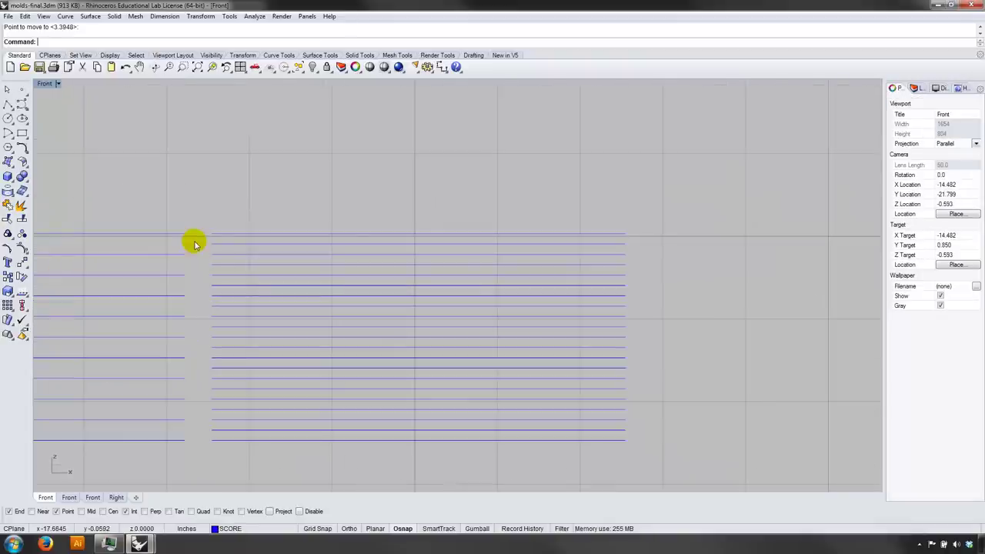
click(201, 241)
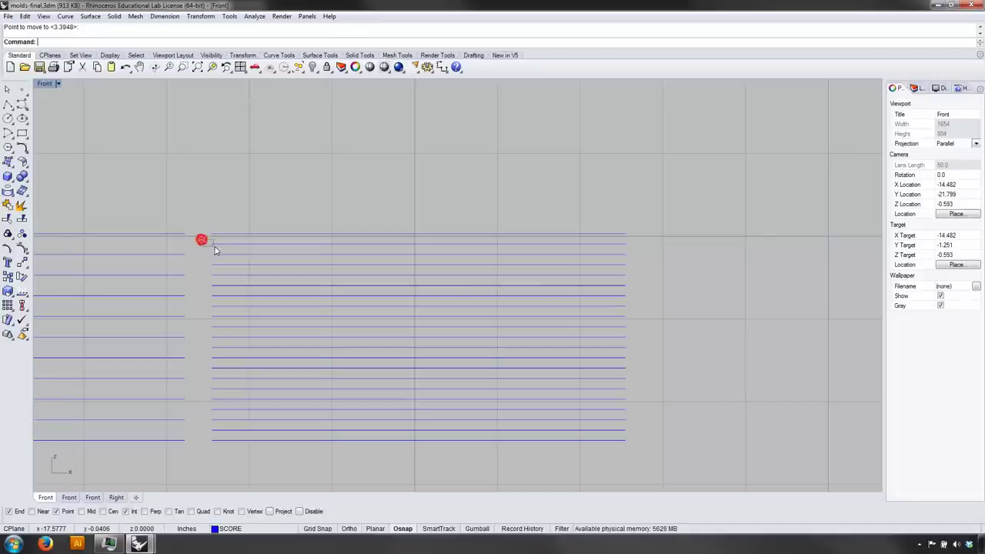
drag(207, 248, 655, 256)
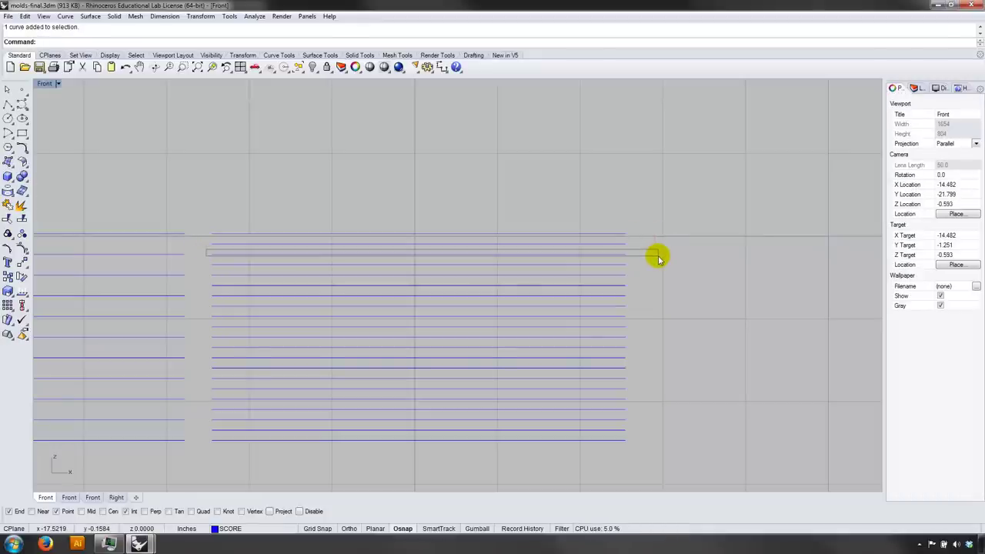
key(Delete)
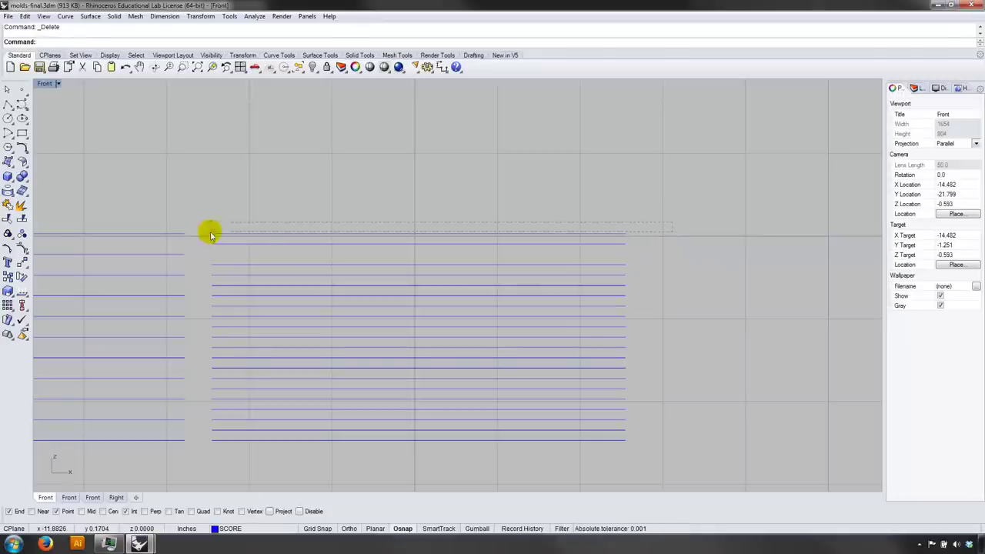
click(205, 238)
drag(207, 272, 651, 495)
key(Delete)
Step: In the top view, turn on projected snapping and move the remaining fine contours corner to corner onto the earlier contour stack
right_drag(351, 362, 541, 372)
text(top)
key(Return)
scroll(585, 349, down, 12)
drag(687, 392, 512, 218)
text(m)
key(Return)
click(283, 511)
click(512, 244)
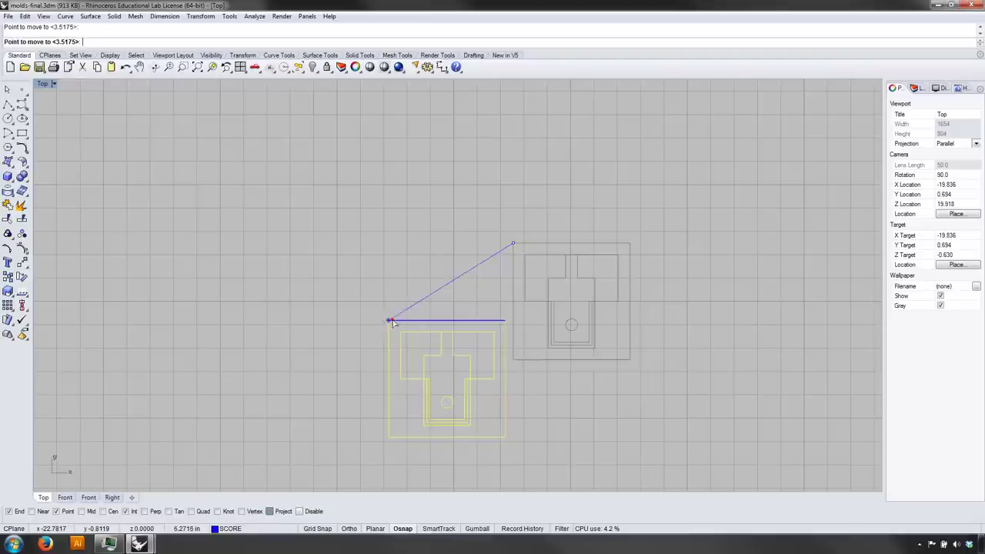
click(391, 320)
Step: Examine the combined contour stack in the perspective view and return to a wider top view
click(42, 83)
click(69, 255)
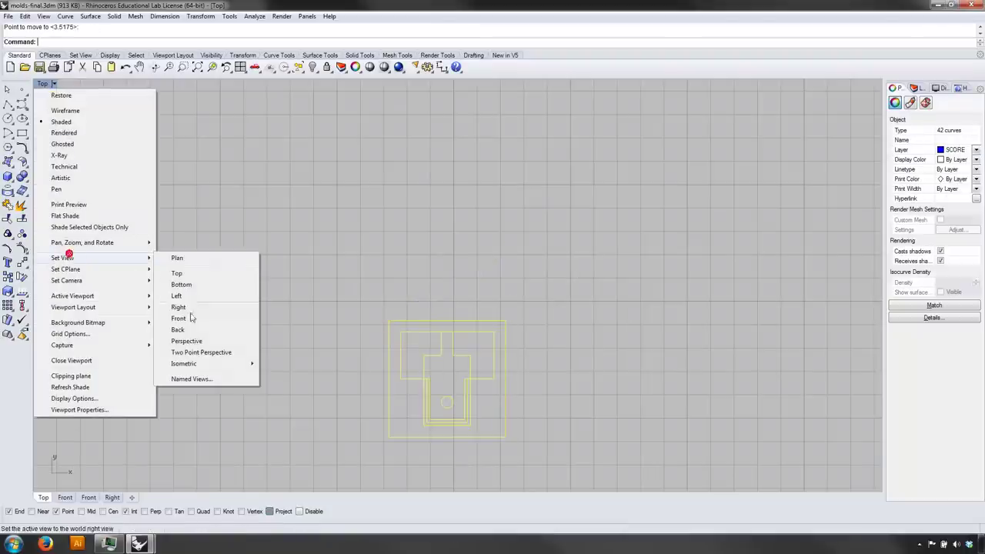
click(186, 341)
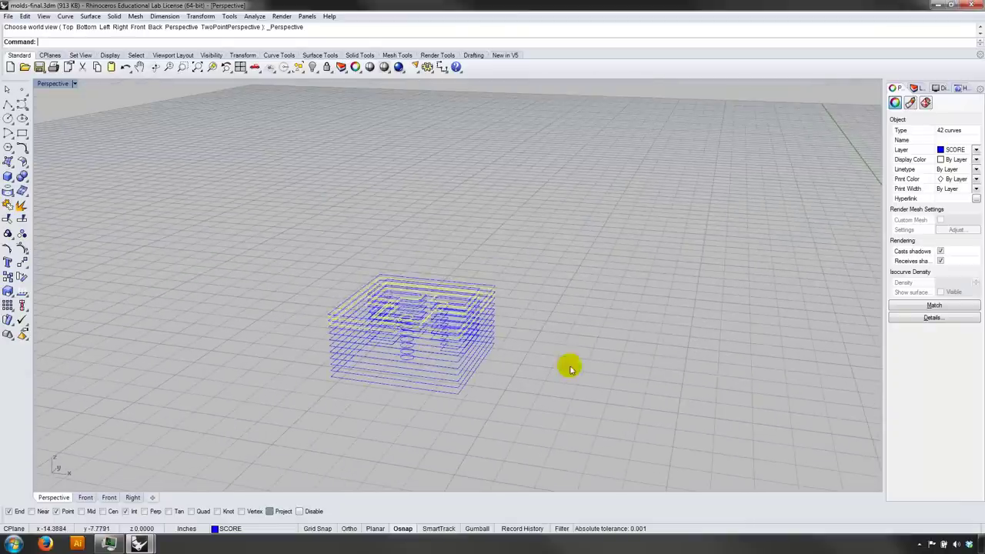
click(569, 370)
right_drag(574, 367, 397, 331)
key(Return)
scroll(528, 391, down, 5)
scroll(397, 330, down, 6)
right_drag(543, 314, 462, 312)
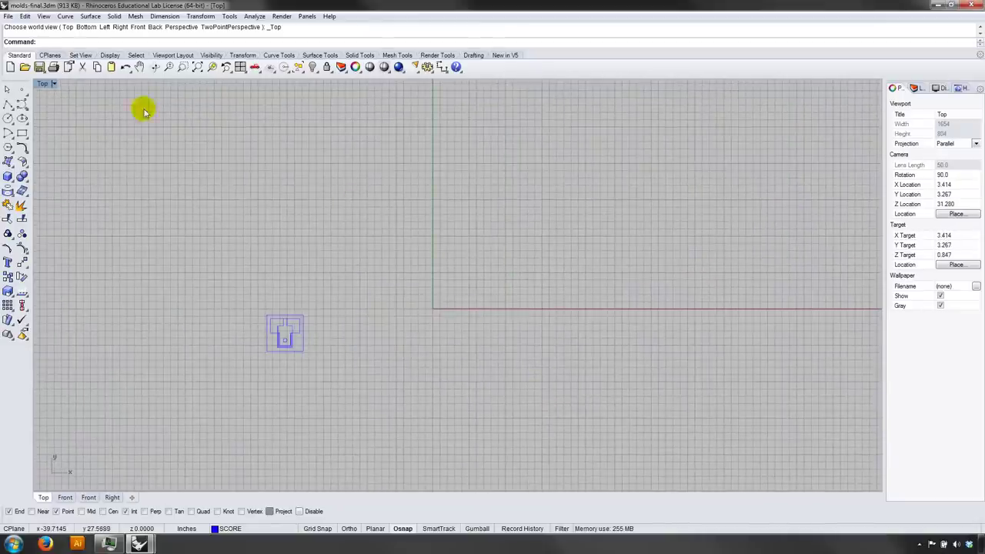
click(18, 140)
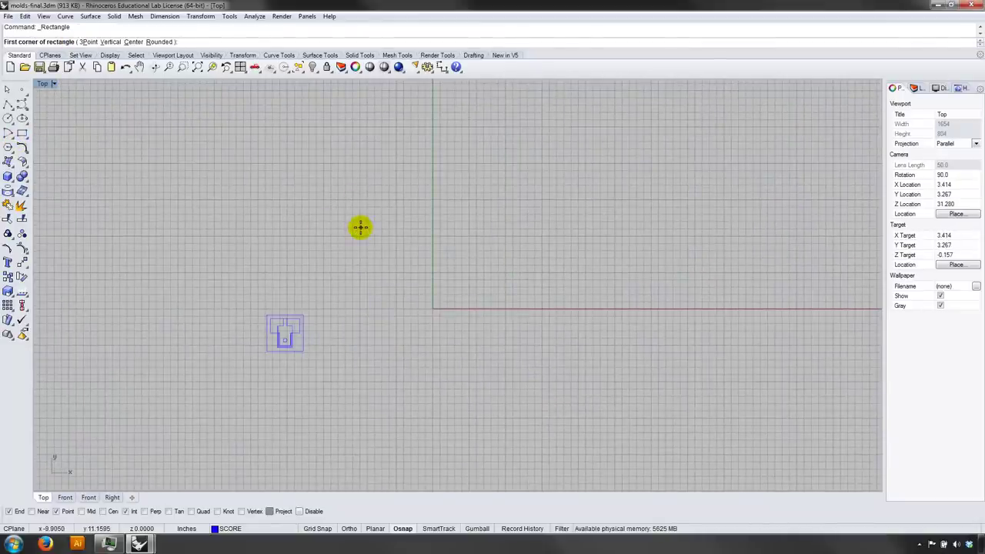
text(24)
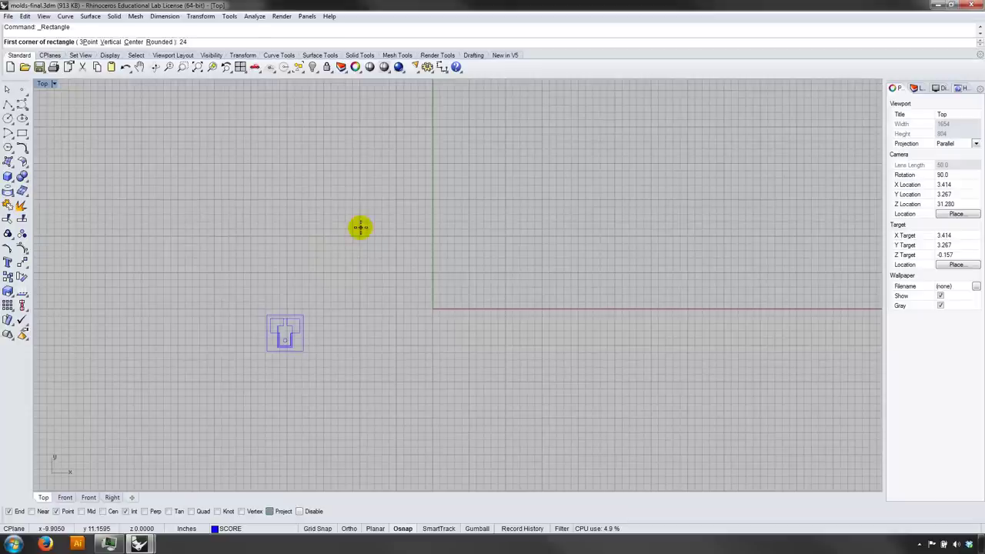
text(26)
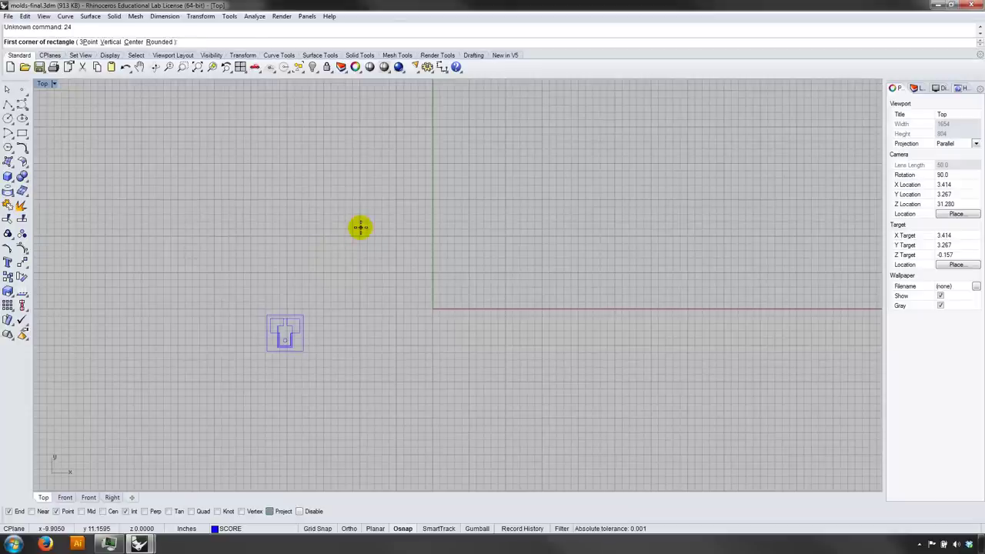
key(Escape)
Step: Draw a 36 by 24 inch rectangle beside the contour stack in the top view
text(Rec)
key(Return)
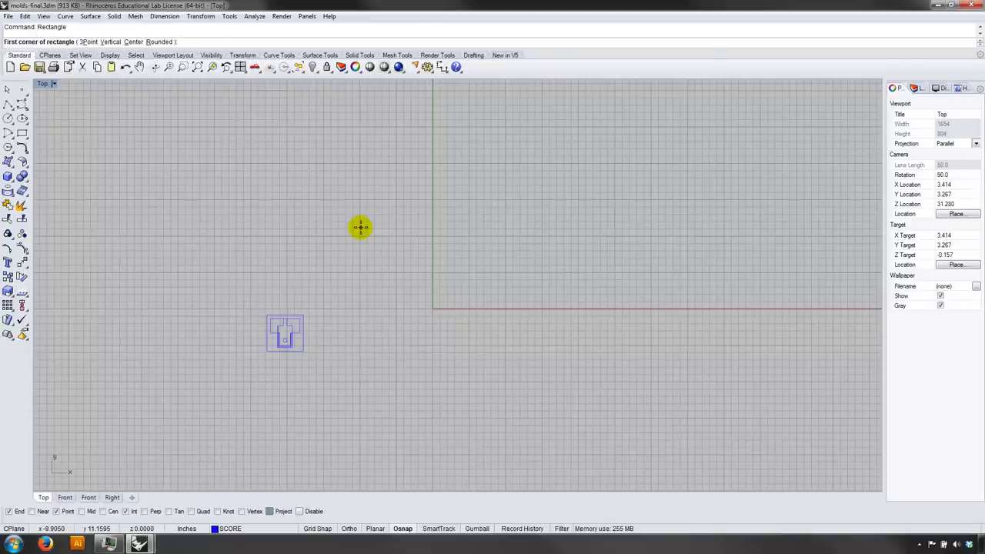
click(342, 322)
text(36)
key(Return)
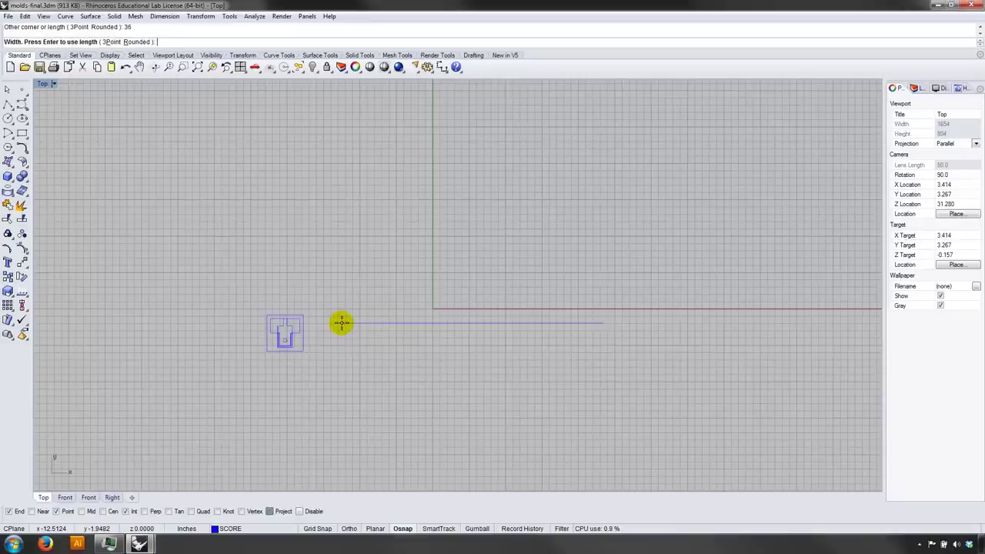
text(24)
key(Return)
Step: Try to explode the 36 by 24 inch rectangle into separate segments, and undo it
drag(652, 376, 336, 116)
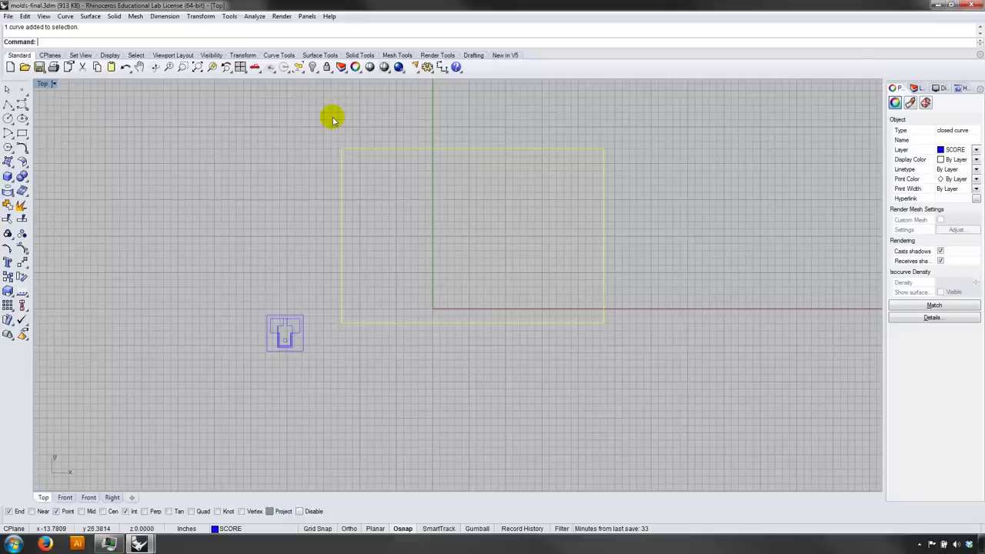
key(Return)
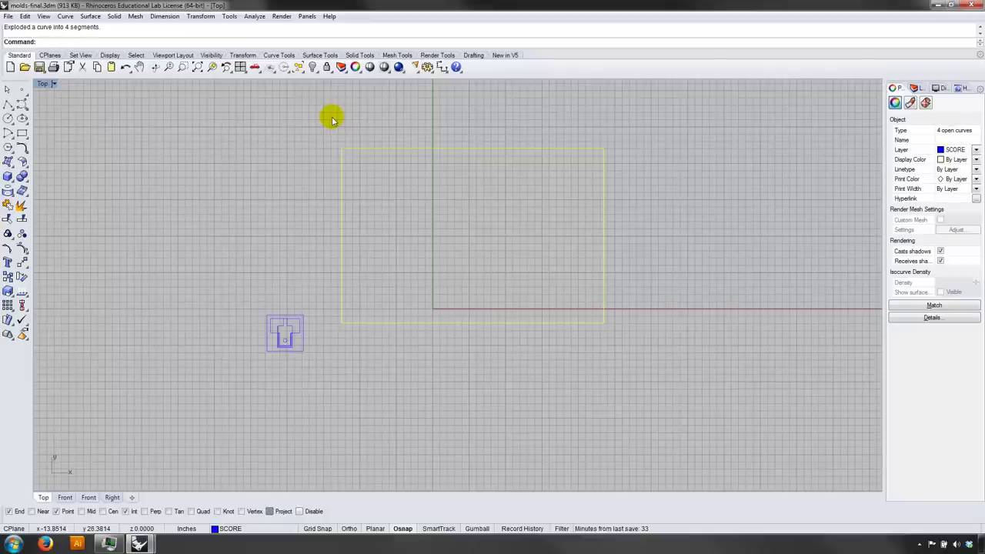
key(ctrl+z)
Step: Offset the 36 by 24 inch rectangle inward by 0.25 inch to create a margin frame
text(O)
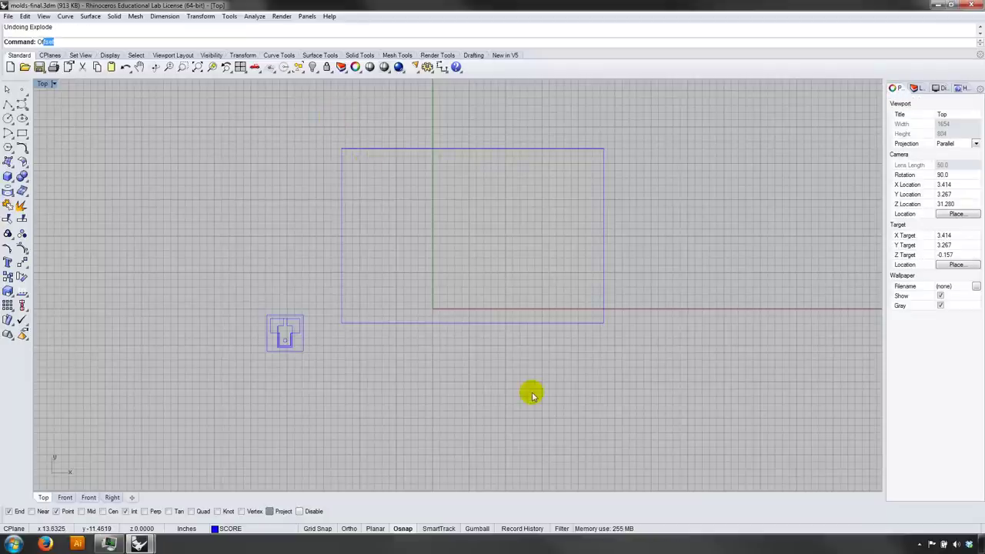
key(Return)
text(0.25)
key(Return)
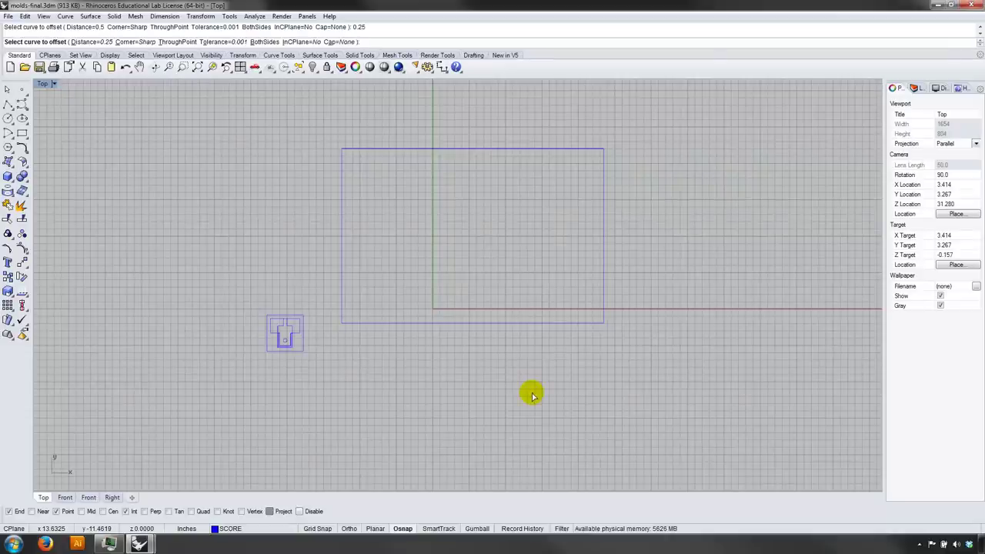
click(407, 323)
click(408, 297)
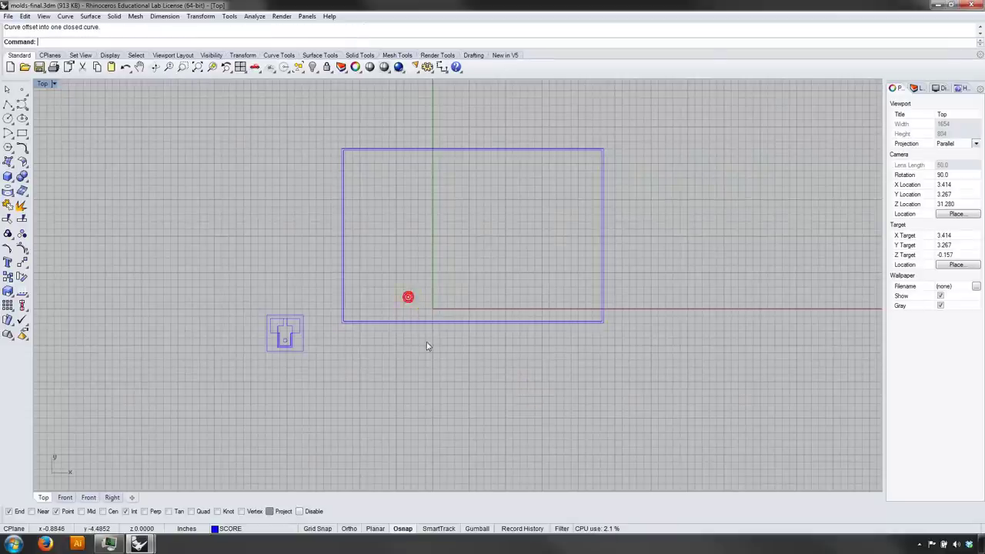
click(649, 356)
Step: Explode the inner margin rectangle into separate line segments
click(383, 319)
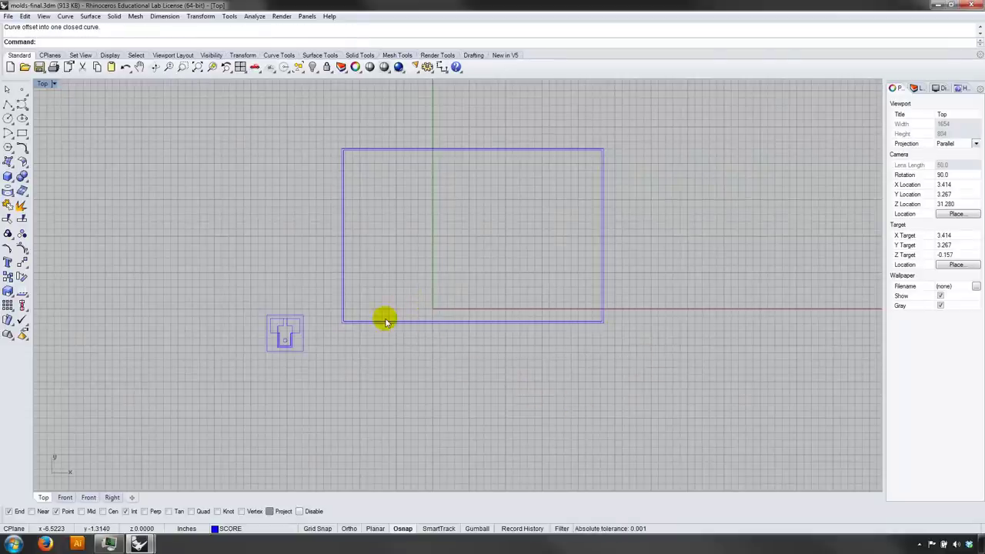
click(385, 317)
text(Explode)
key(Return)
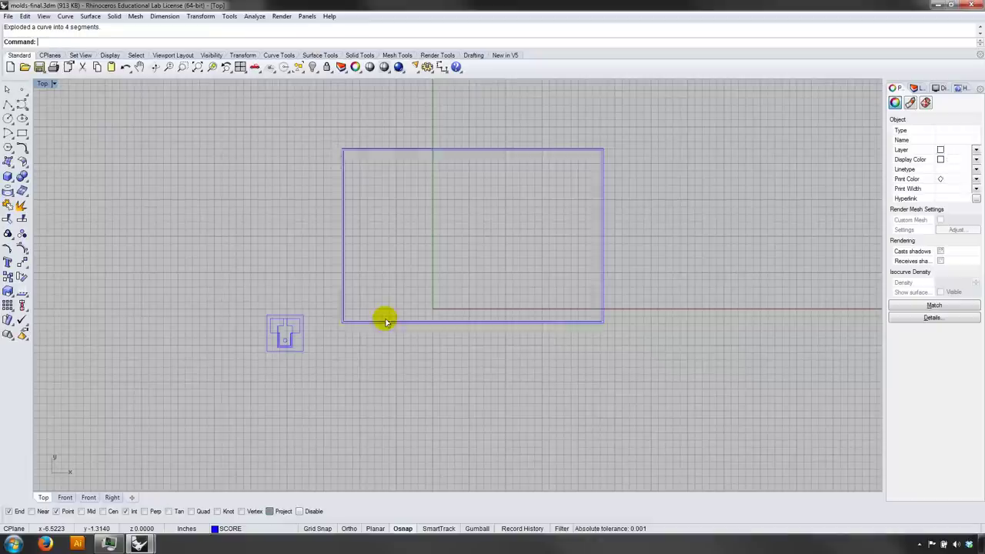
click(406, 368)
Step: Set the offset distance to 5 inches and offset the inner frame's left edge inward once
text(Of)
key(Return)
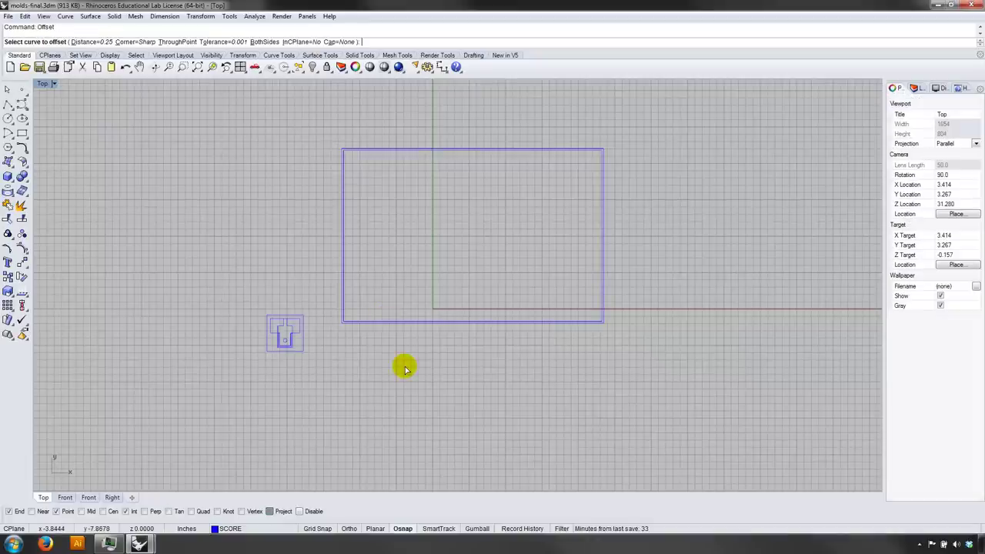
text(d)
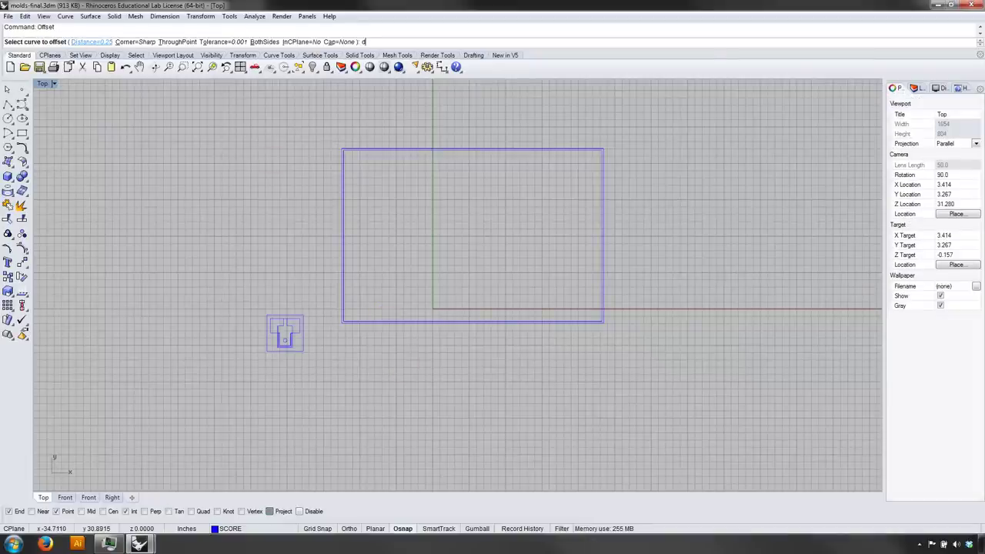
key(Return)
text(5)
key(Return)
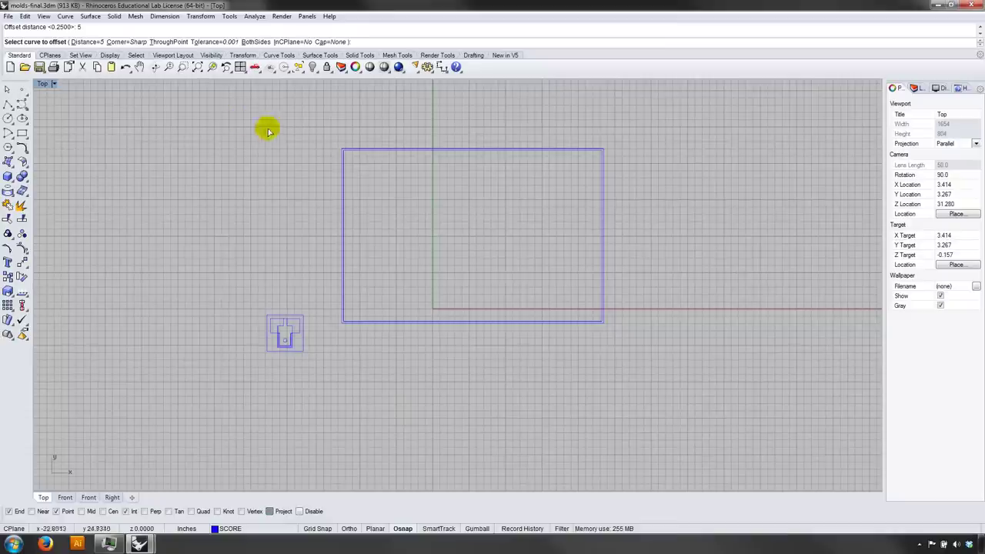
click(344, 164)
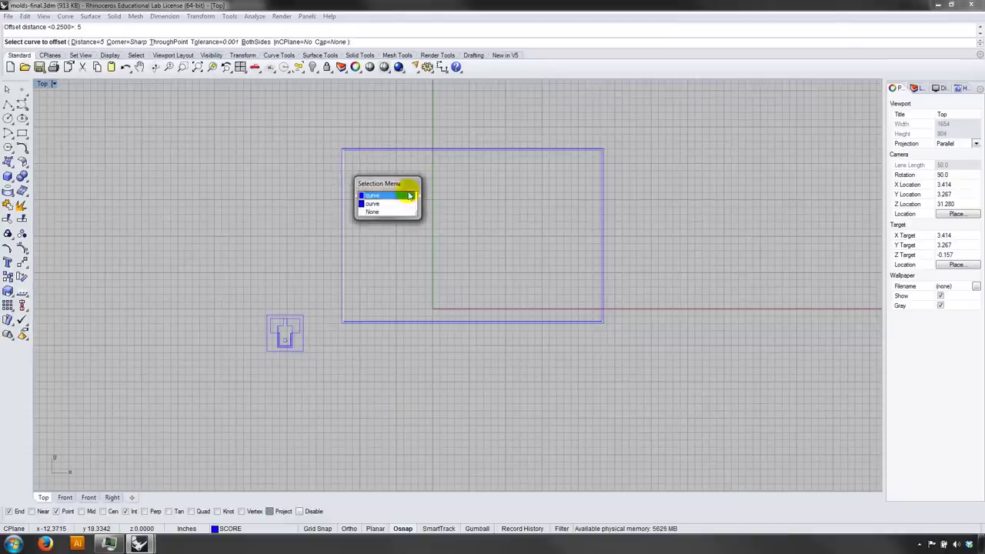
click(406, 193)
click(387, 197)
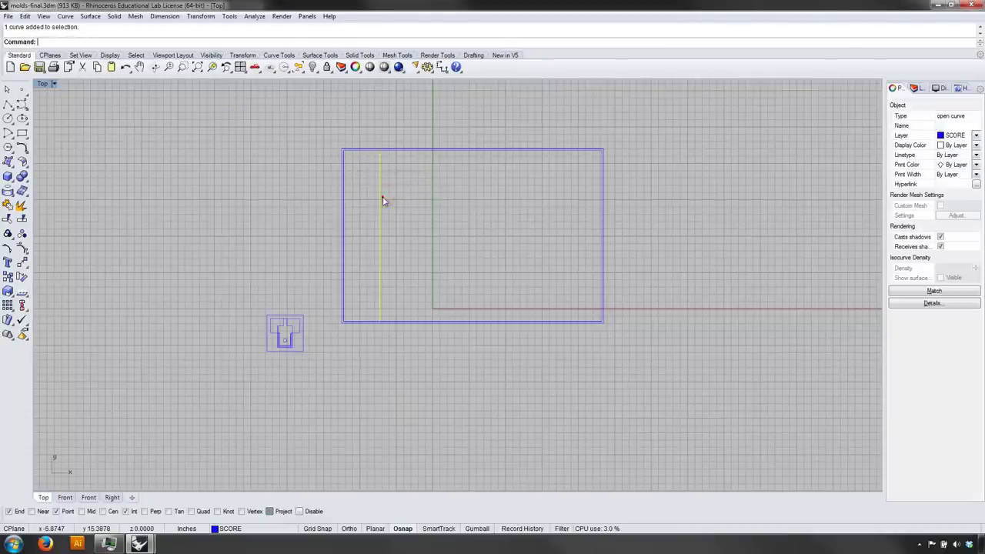
Step: Keep offsetting each new vertical line rightward by 5 inches until six dividers span the sheet
click(456, 202)
click(415, 202)
right_click(474, 196)
click(473, 195)
click(453, 198)
right_click(483, 196)
click(482, 196)
click(489, 200)
right_click(489, 200)
click(515, 201)
key(Return)
click(550, 201)
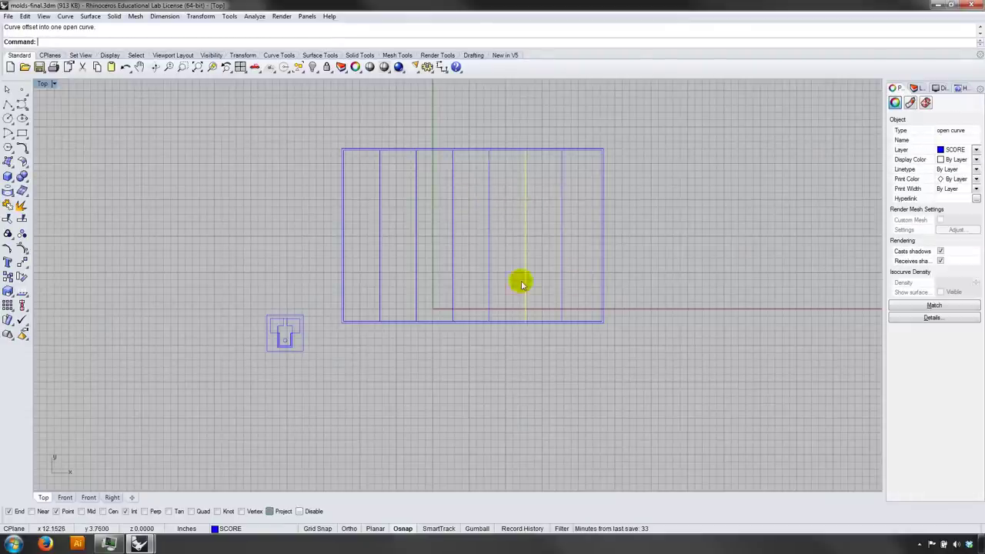
Step: Offset the inner frame's bottom edge upward repeatedly by 5 inches to form four horizontal dividers
click(534, 321)
right_click(534, 321)
click(534, 320)
click(539, 286)
key(Return)
click(543, 249)
click(544, 249)
key(Return)
click(547, 194)
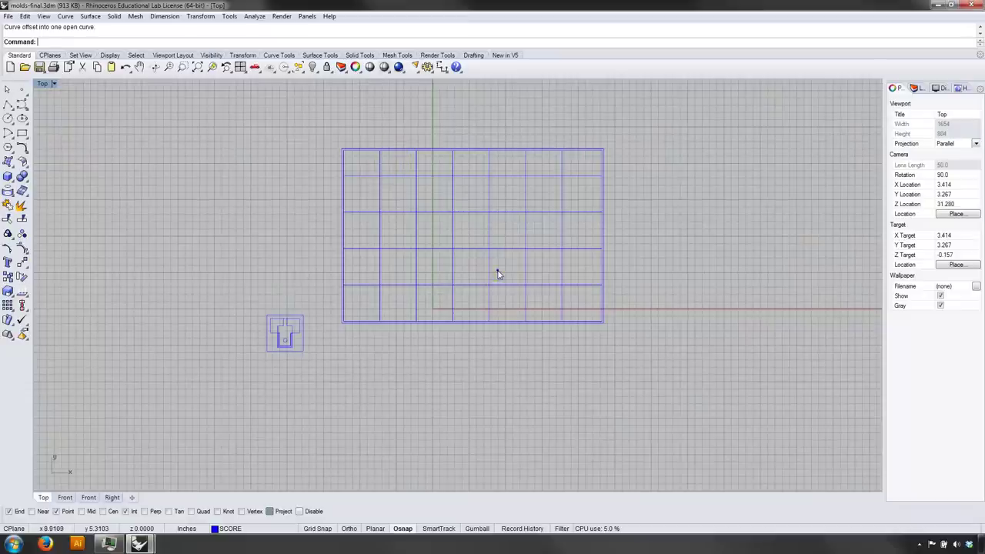
Step: Assign the whole sheet outline and its grid lines to the Layout layer
right_drag(498, 271, 521, 261)
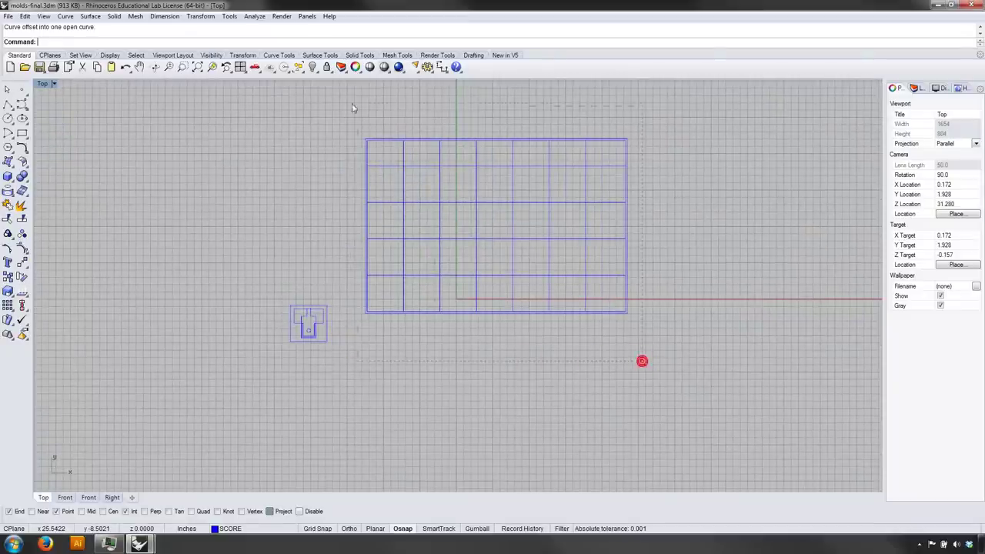
drag(360, 121, 358, 117)
click(230, 530)
click(230, 519)
click(439, 435)
Step: Return to the four-viewport layout and ungroup the contour curves in the front view
right_drag(411, 406, 430, 419)
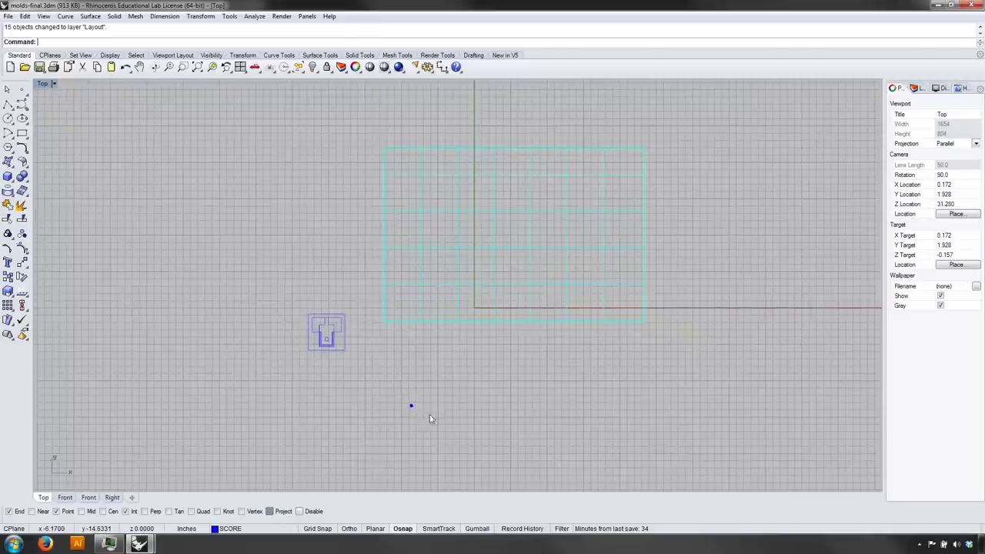
scroll(337, 322, up, 5)
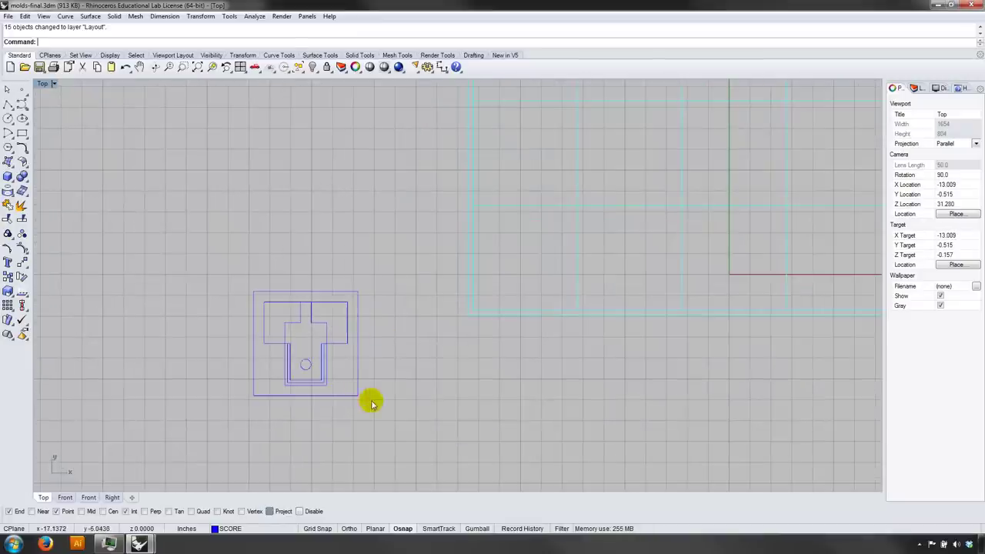
scroll(376, 414, down, 4)
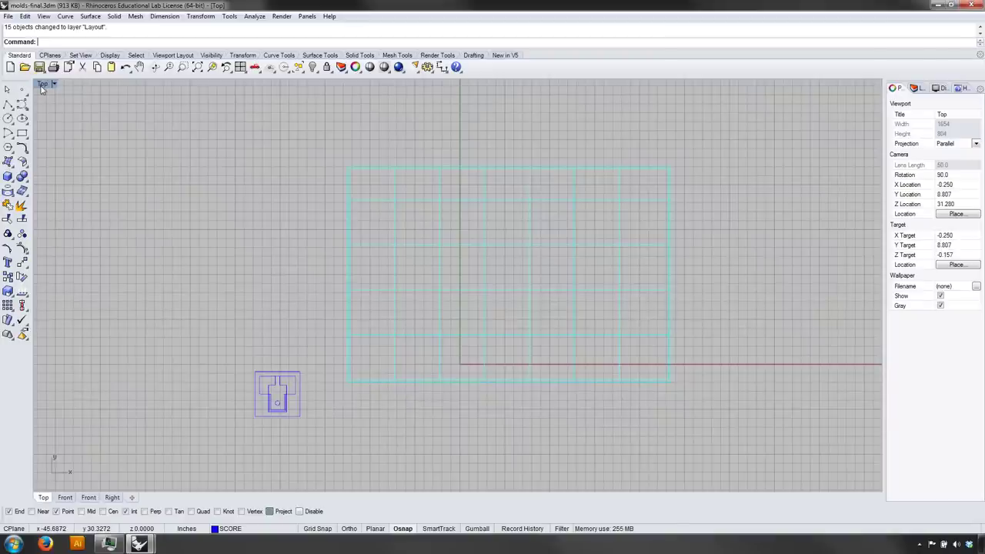
double_click(42, 84)
right_drag(294, 159, 248, 202)
scroll(220, 222, down, 8)
scroll(173, 213, up, 6)
scroll(362, 166, up, 5)
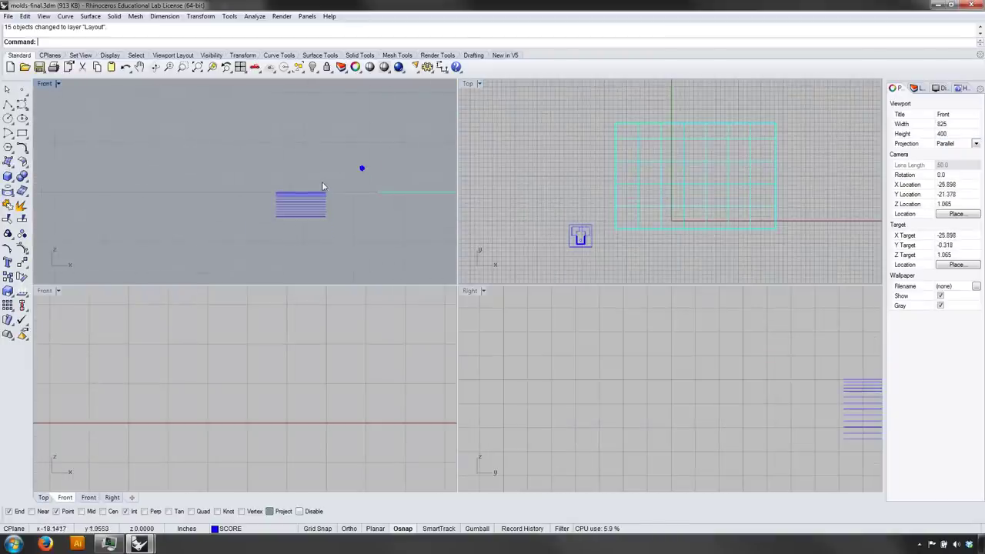
right_drag(336, 209, 358, 149)
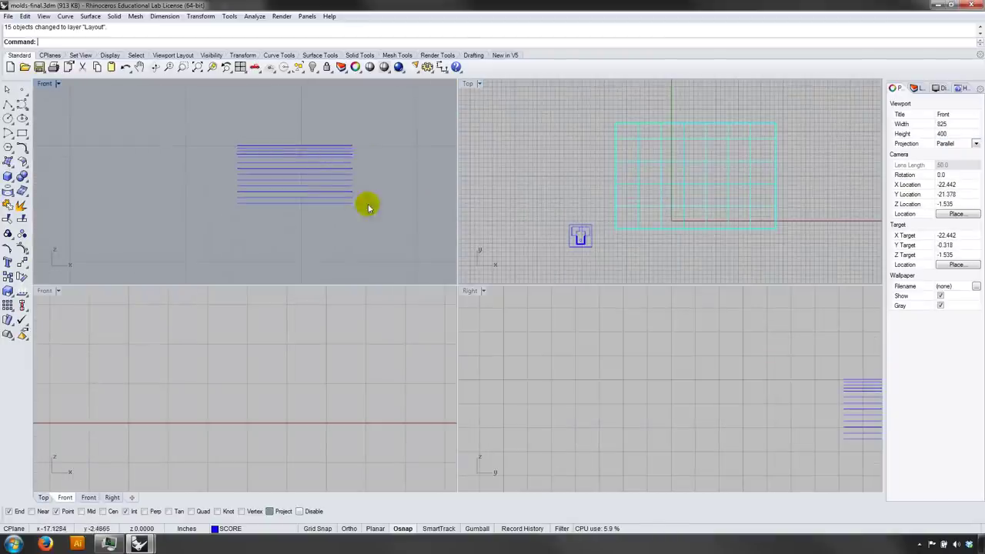
scroll(368, 216, up, 3)
right_drag(369, 214, 420, 248)
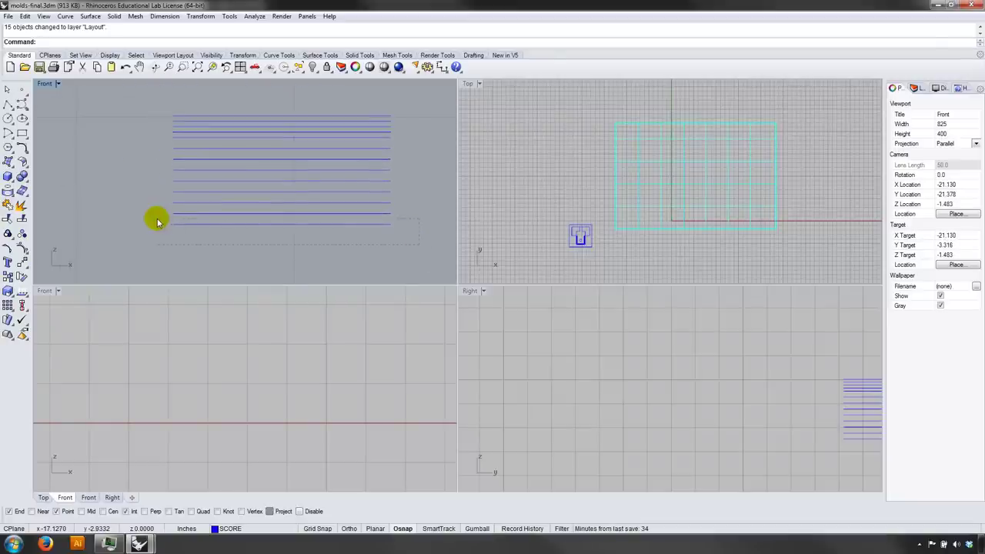
drag(157, 219, 158, 219)
click(287, 244)
drag(408, 252, 181, 224)
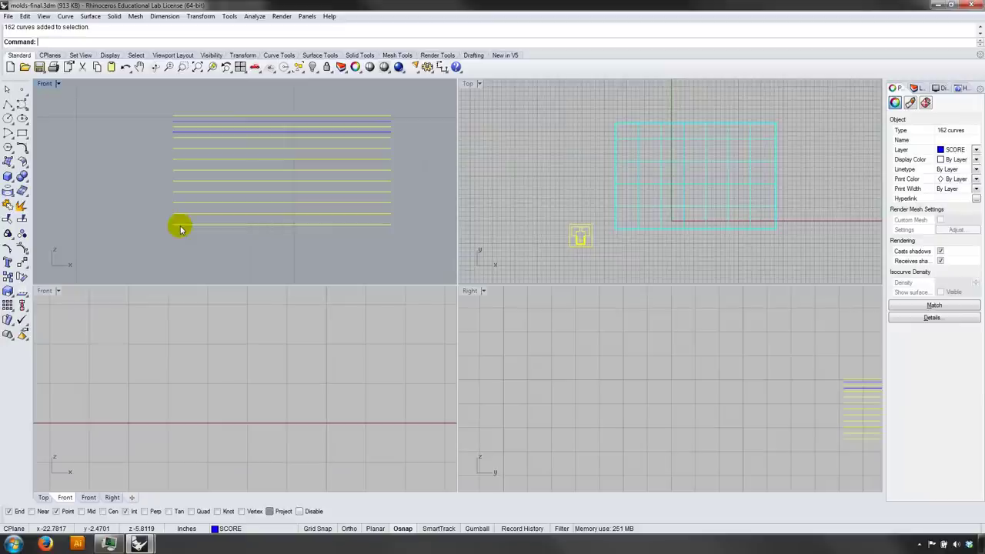
click(244, 272)
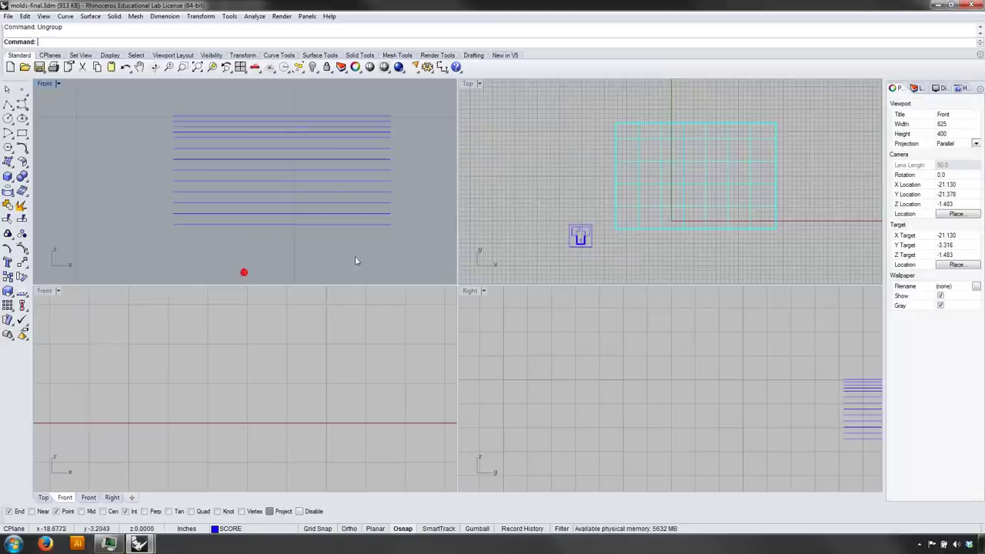
Step: Try to move the lowest contour's separate segments into the lower-left cell of the sheet grid, and undo the move
drag(148, 223, 150, 224)
right_drag(542, 218, 492, 212)
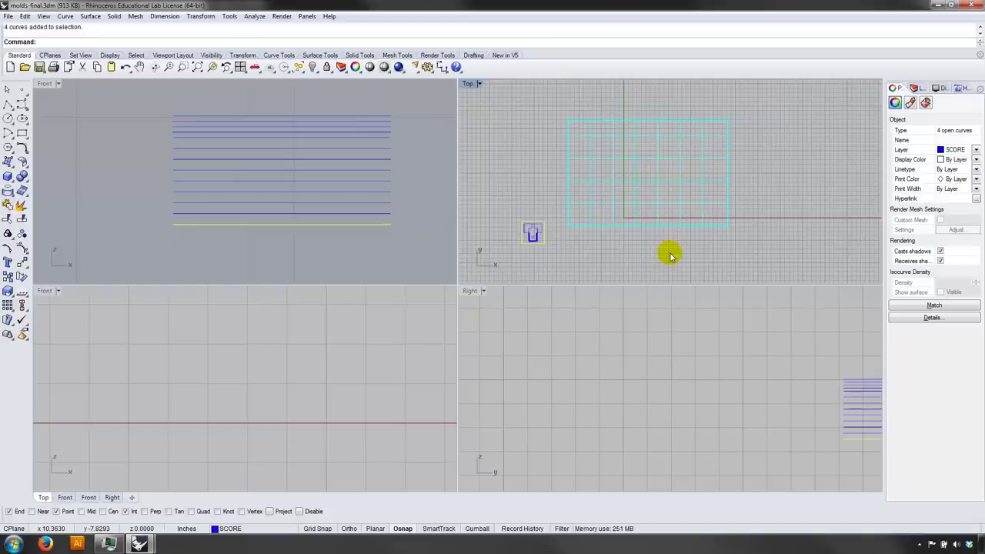
right_drag(669, 257, 649, 252)
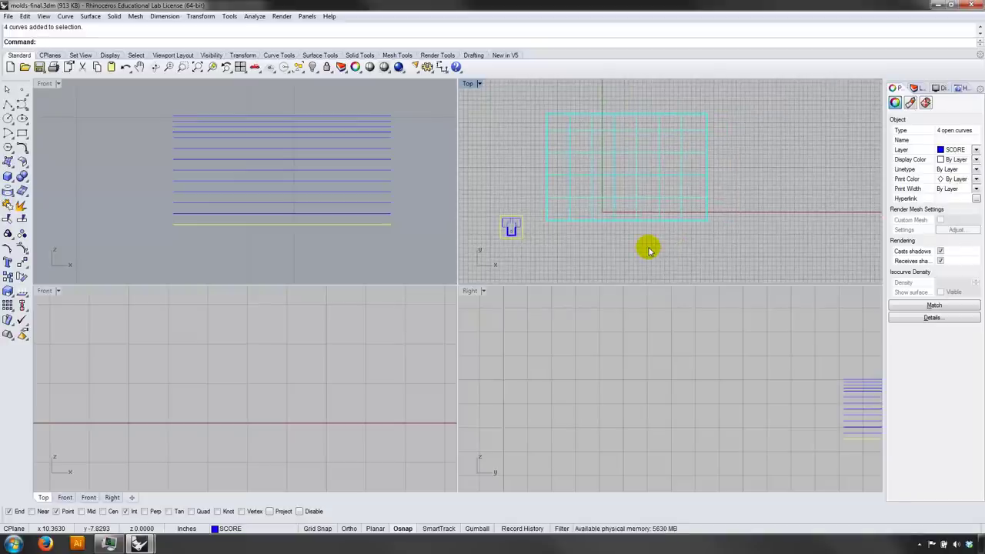
text(move)
key(Return)
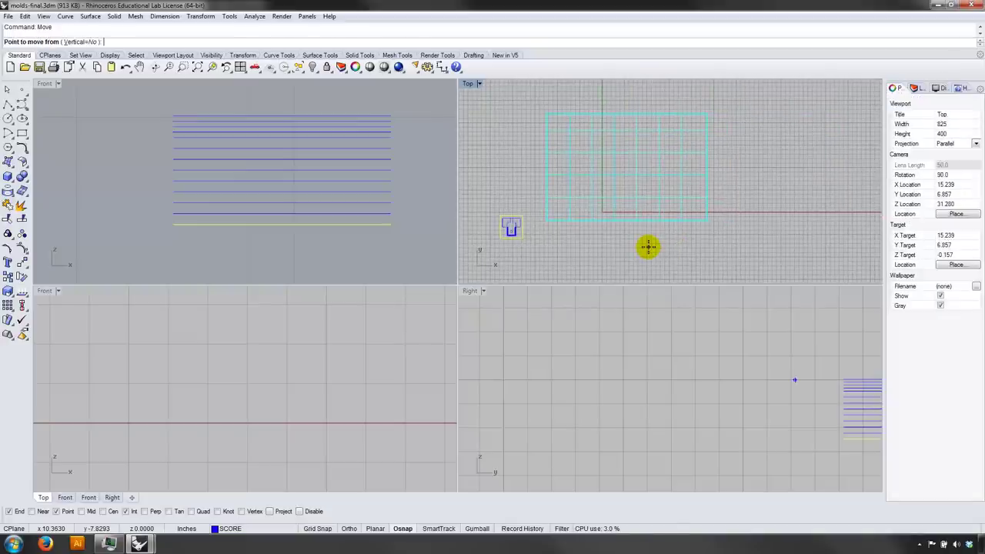
click(499, 239)
scroll(540, 215, up, 3)
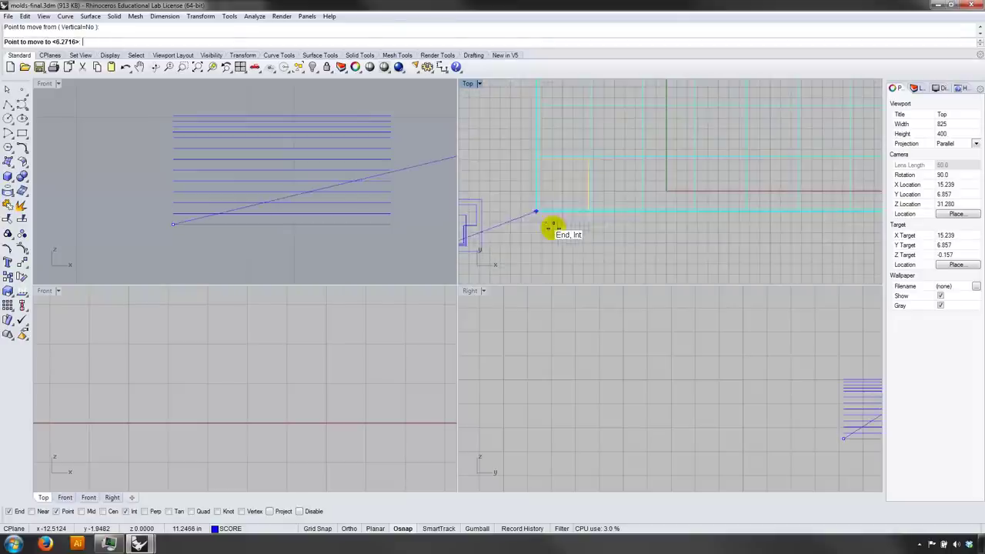
click(540, 208)
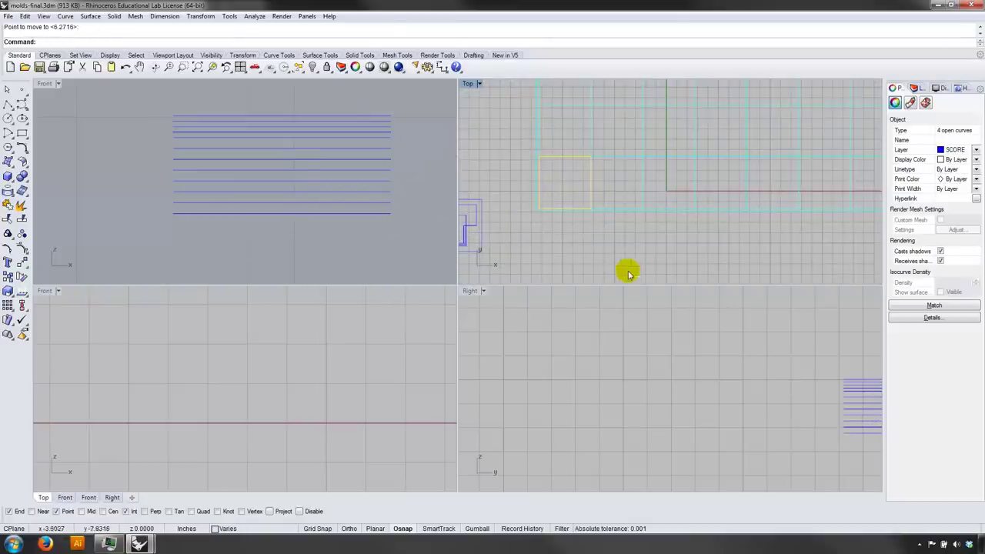
key(ctrl+z)
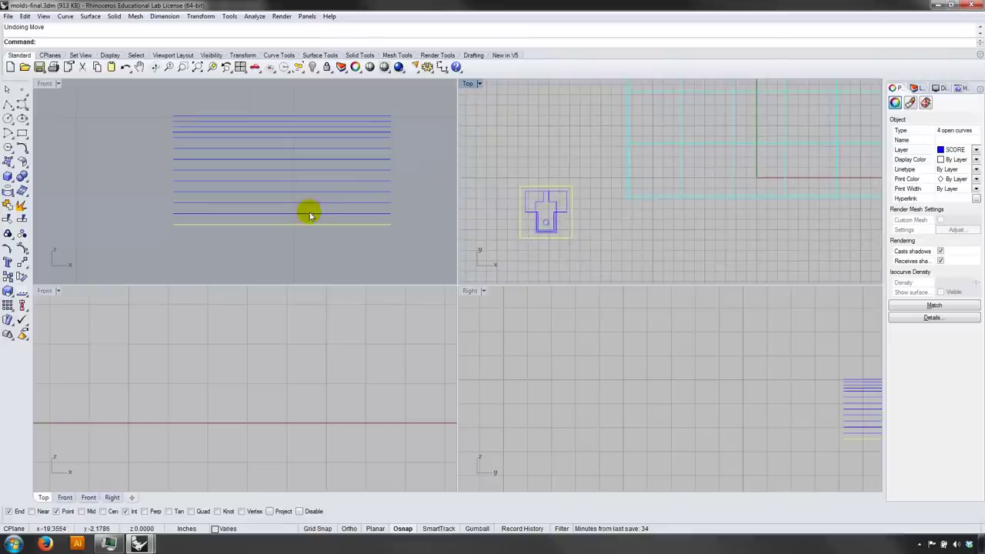
Step: Join all the contour stack's segments into continuous curves
drag(413, 236, 151, 104)
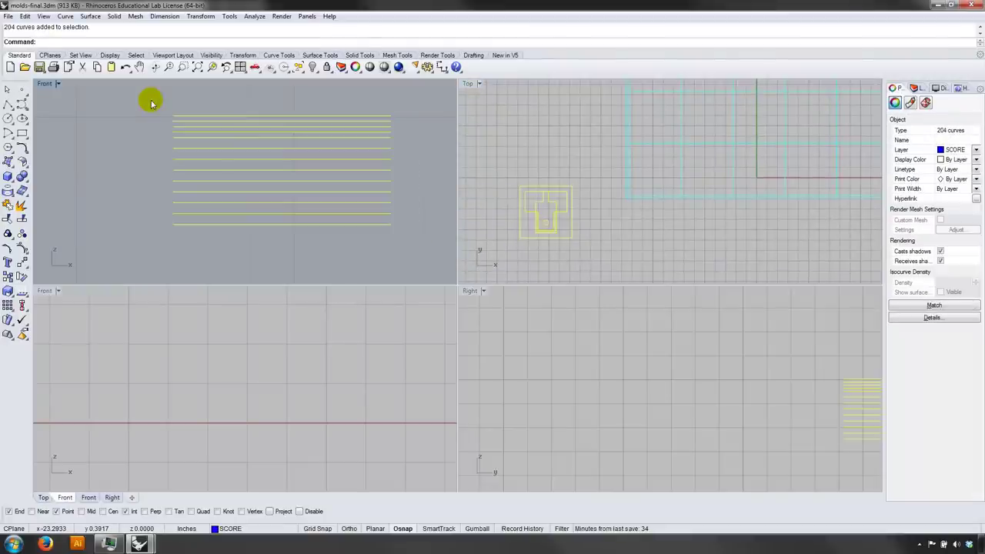
text(Jo)
key(Return)
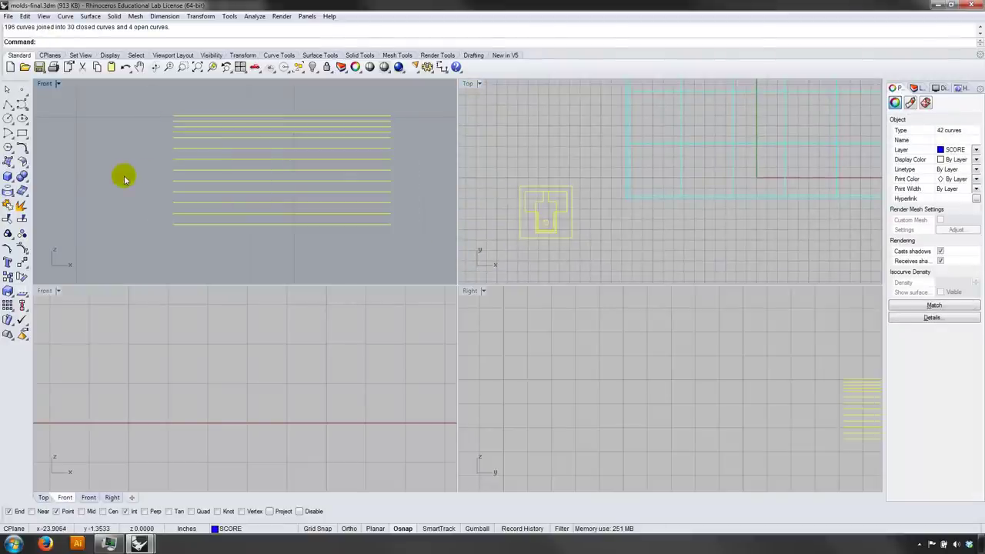
click(416, 247)
Step: Move the joined lowest contour by its lower-left corner onto the lower-left cell of the sheet grid
click(386, 225)
click(420, 243)
drag(141, 219, 140, 219)
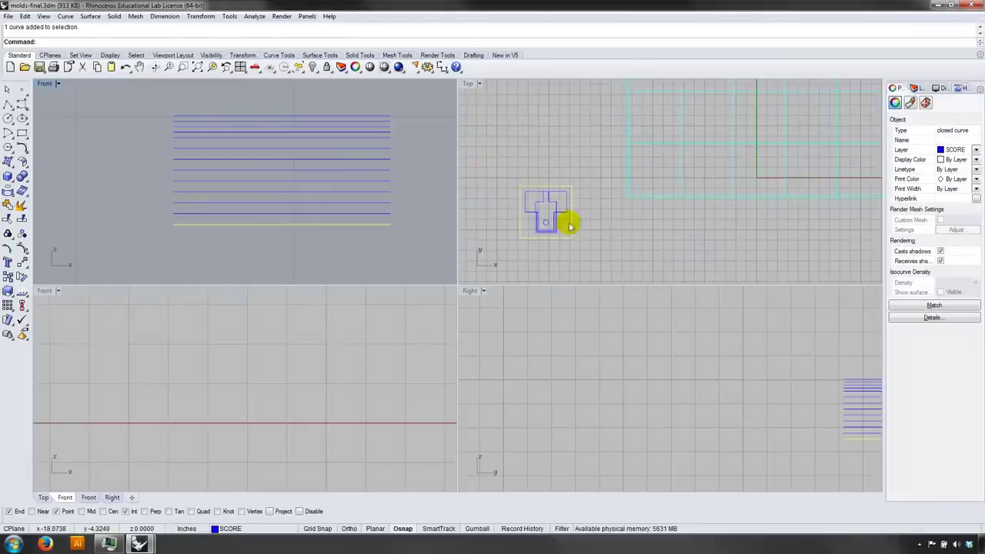
right_drag(634, 231, 577, 246)
scroll(597, 238, down, 2)
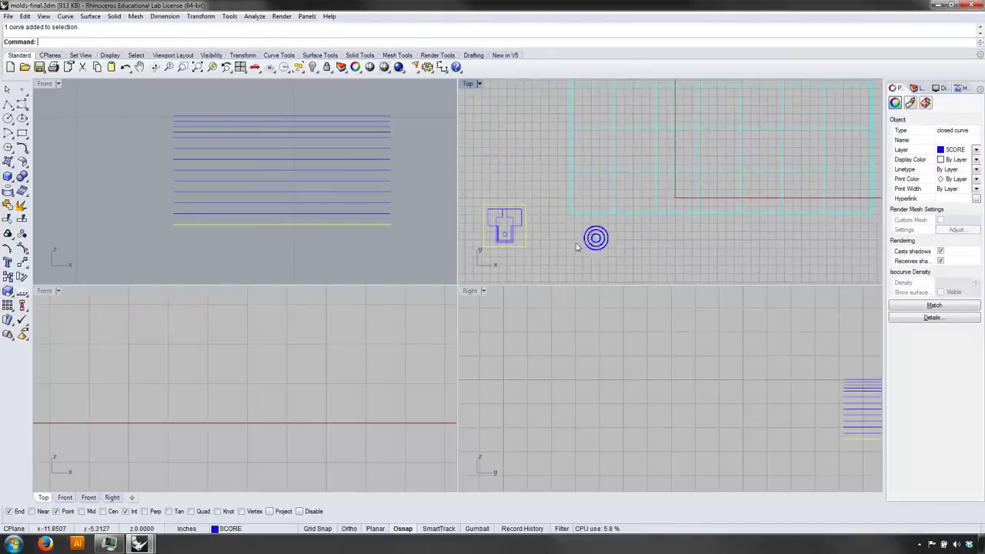
key(Return)
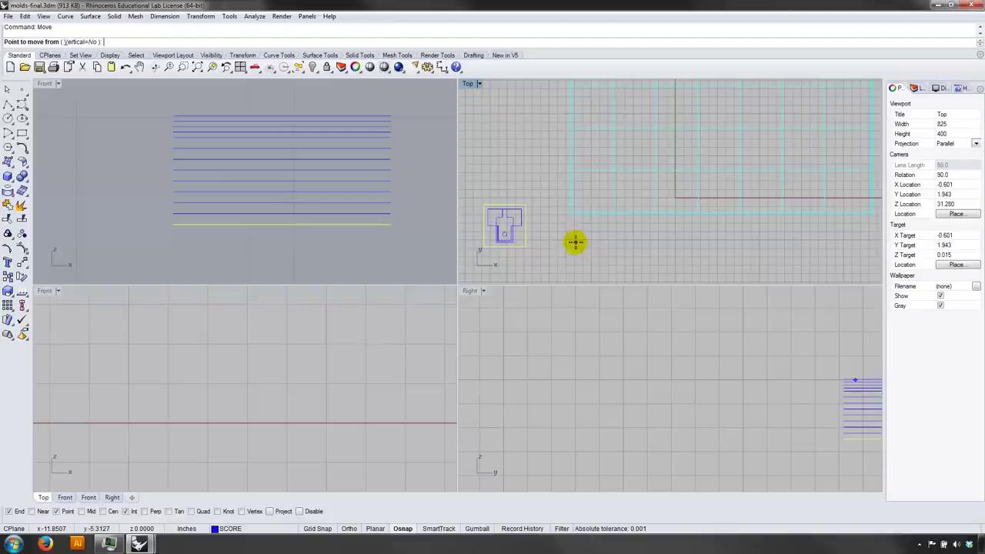
click(481, 248)
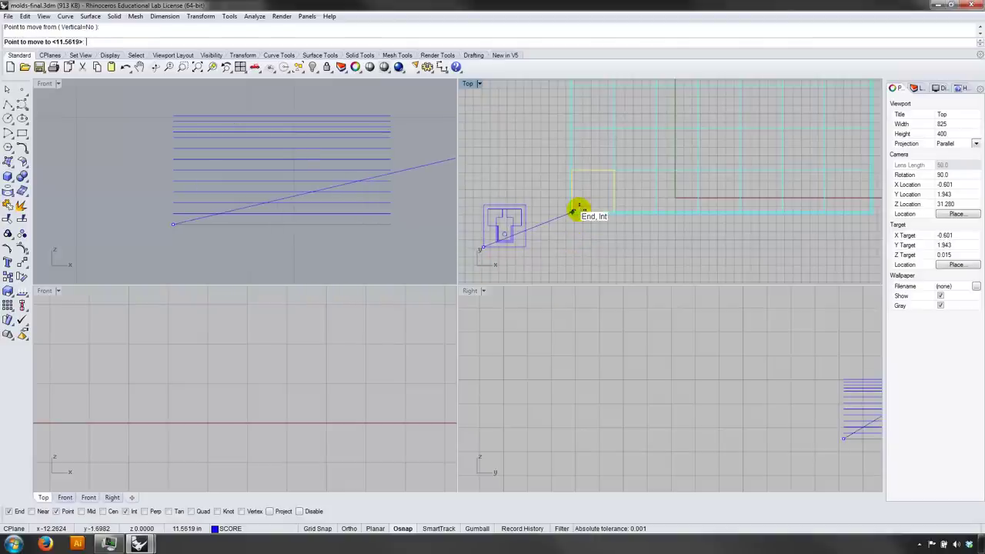
click(574, 210)
click(352, 240)
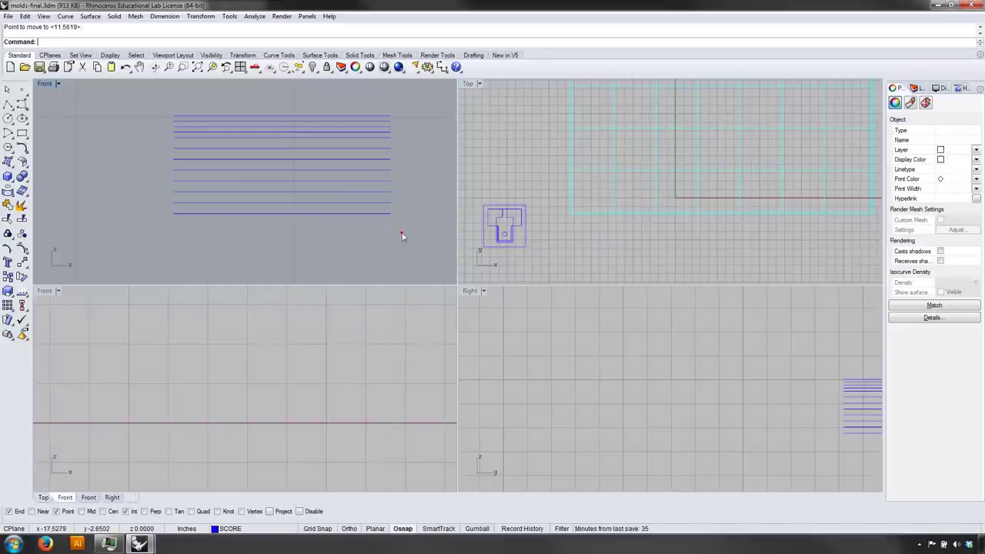
Step: Move the stack's lowest contour by its lower-left corner onto the second cell of the sheet grid's bottom row
click(168, 215)
key(Return)
click(173, 213)
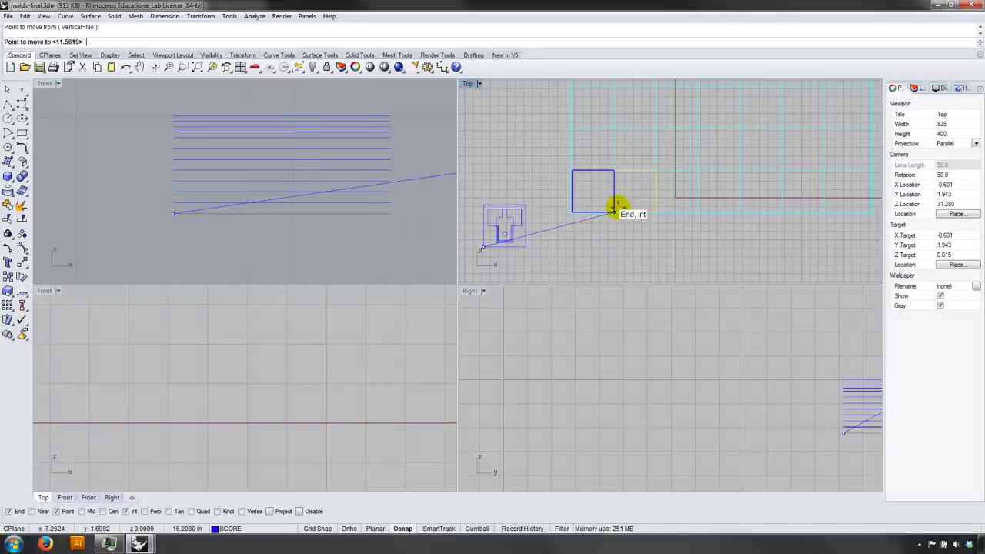
click(613, 208)
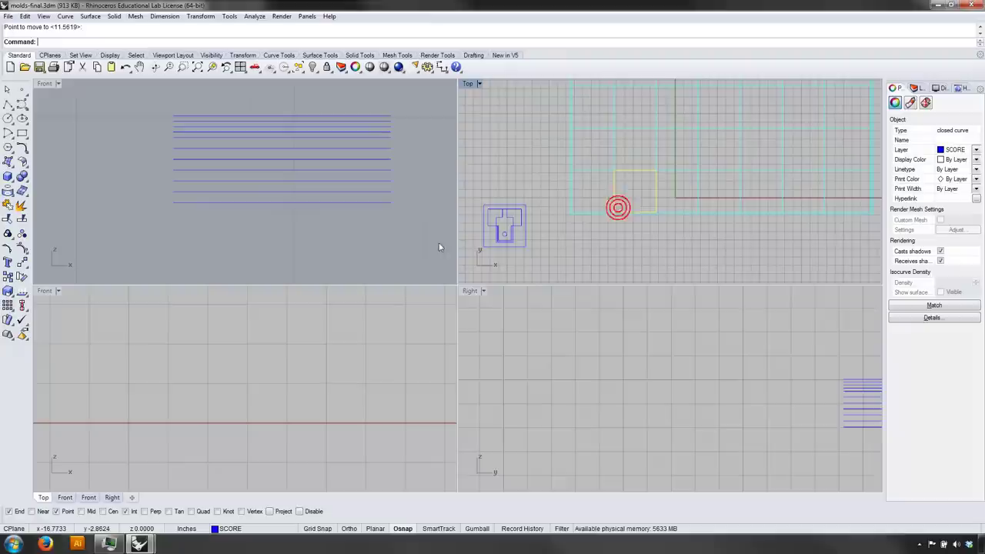
Step: Move the lowest remaining contour's four curves from their lower-left corner into the third cell of the grid's bottom row
click(394, 224)
click(162, 203)
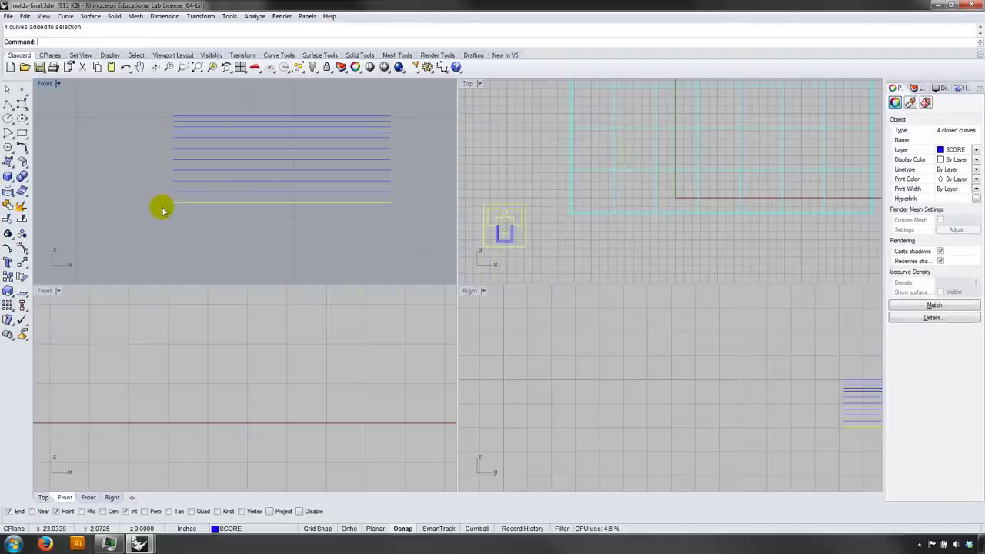
key(Return)
click(483, 248)
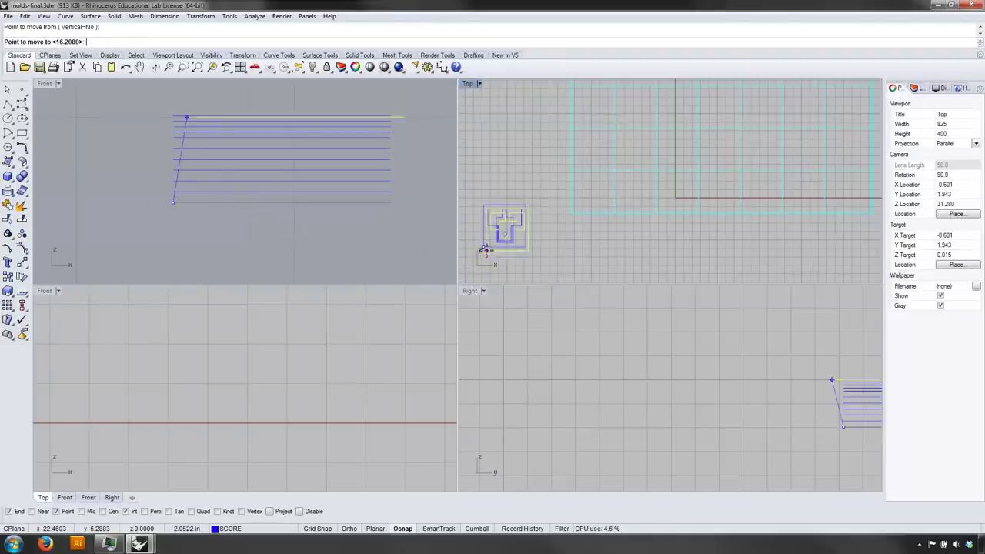
click(658, 210)
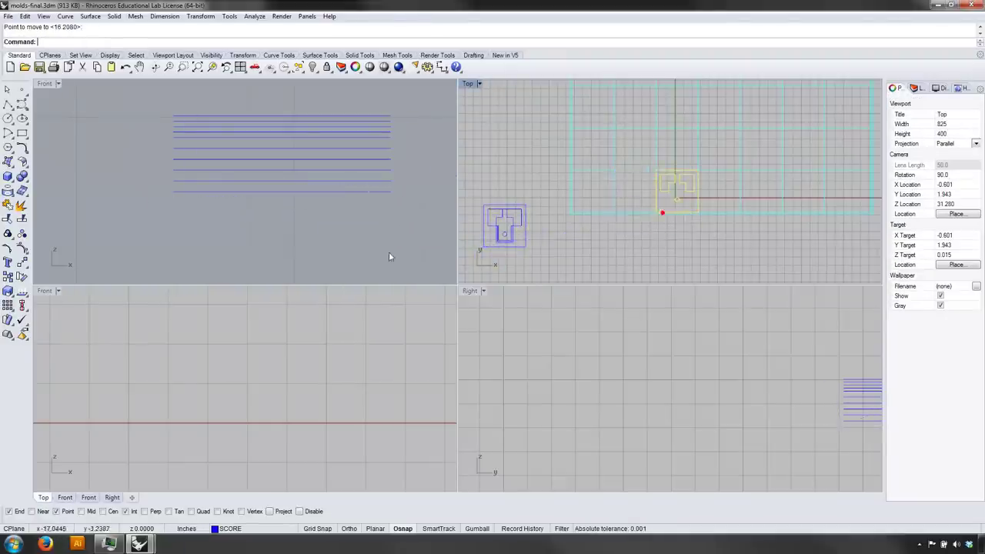
Step: Move the lowest remaining contour level into the fourth cell of the grid's bottom row, aligned by its lower-left corner
click(374, 218)
click(162, 196)
key(Return)
click(161, 199)
click(705, 206)
Step: Move the next lowest contour level by its lower-left corner onto the fifth cell of the grid's bottom row
click(352, 211)
click(157, 181)
key(Return)
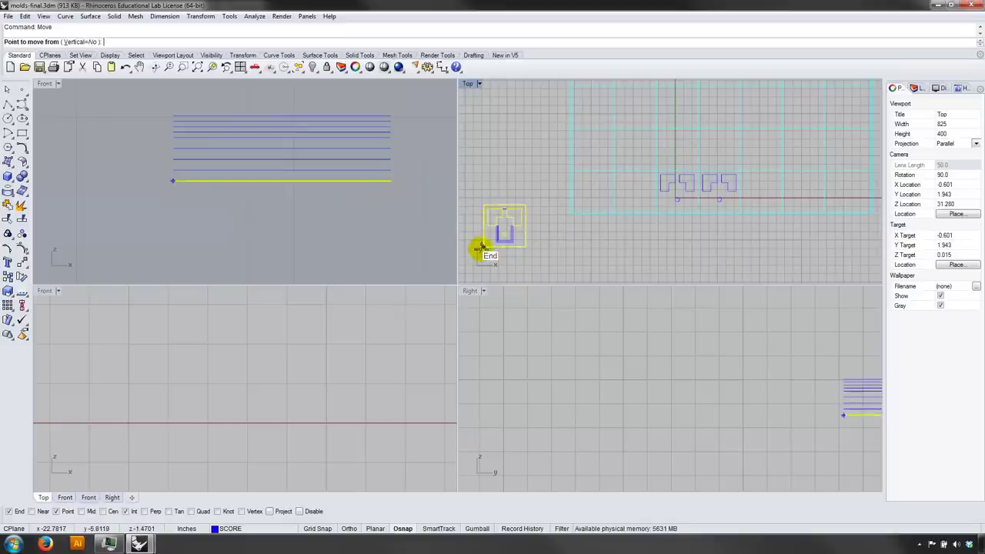
click(481, 248)
click(742, 212)
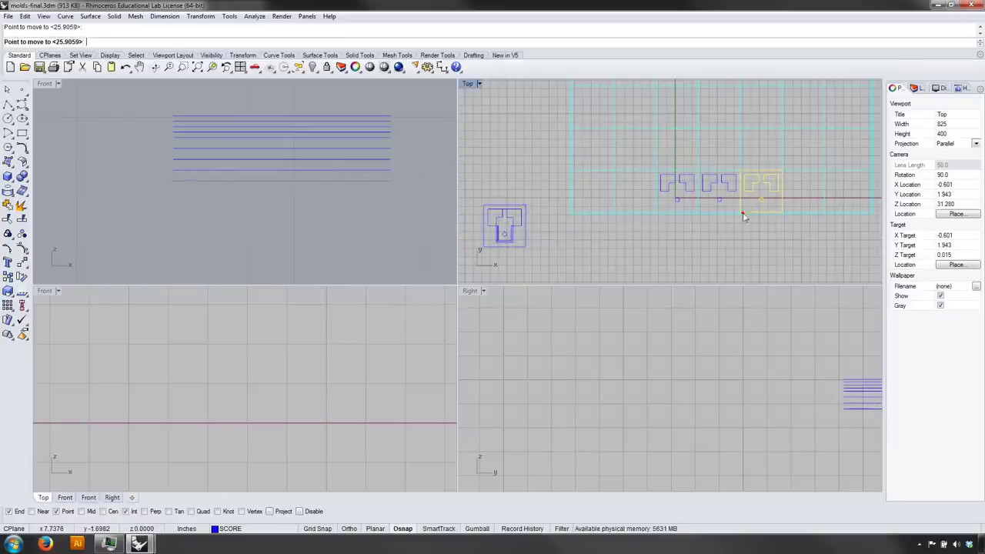
Step: Move the four curves of the next contour level onto the sixth cell of the grid's bottom row
click(357, 221)
click(526, 224)
key(Return)
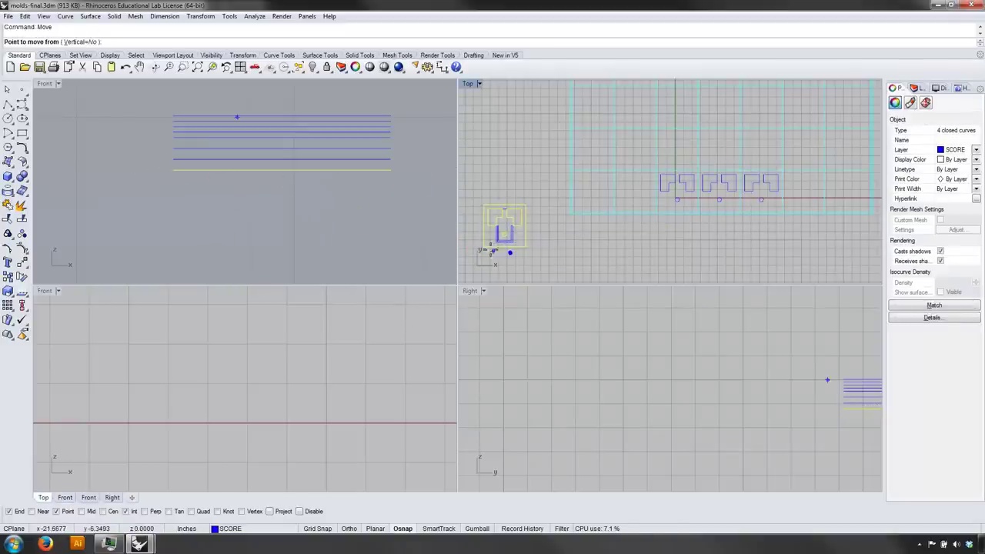
click(482, 248)
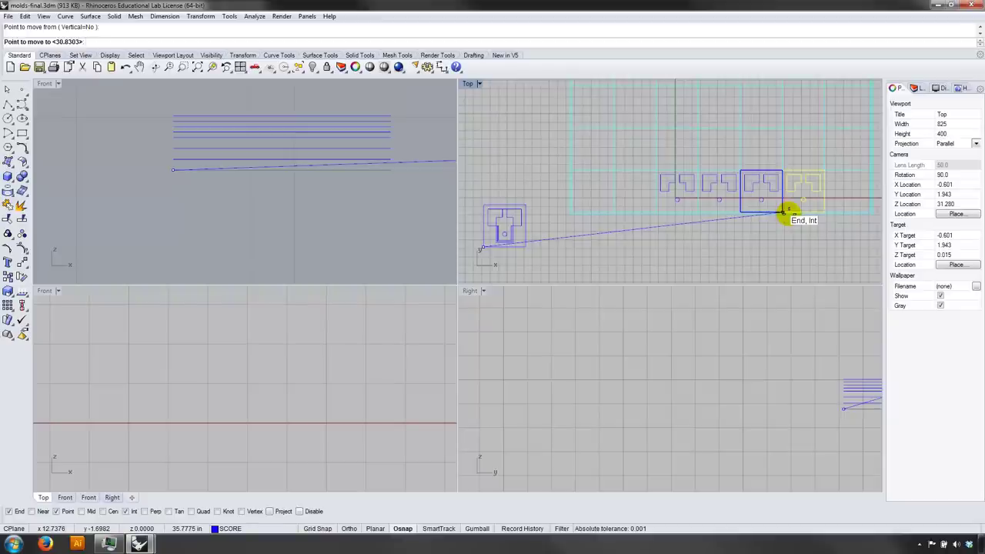
click(784, 213)
Step: Move the lowest remaining contour level by its lower-left corner into the seventh and last cell of the grid's bottom row
click(381, 197)
drag(405, 178, 128, 158)
key(Return)
click(166, 165)
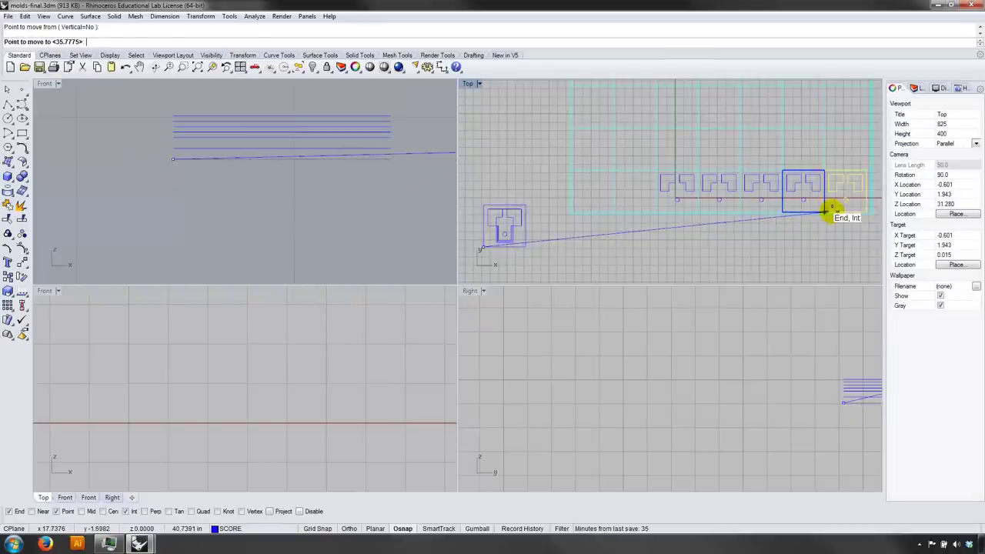
click(825, 209)
Step: Move the next contour level by its lower-left corner onto the first cell of the grid's second row from the bottom
click(399, 162)
drag(160, 146, 160, 147)
key(Return)
click(173, 149)
click(576, 170)
Step: Examine the remaining contour stack and how the bottom row of placed contours fits against the sheet's right margin
click(208, 160)
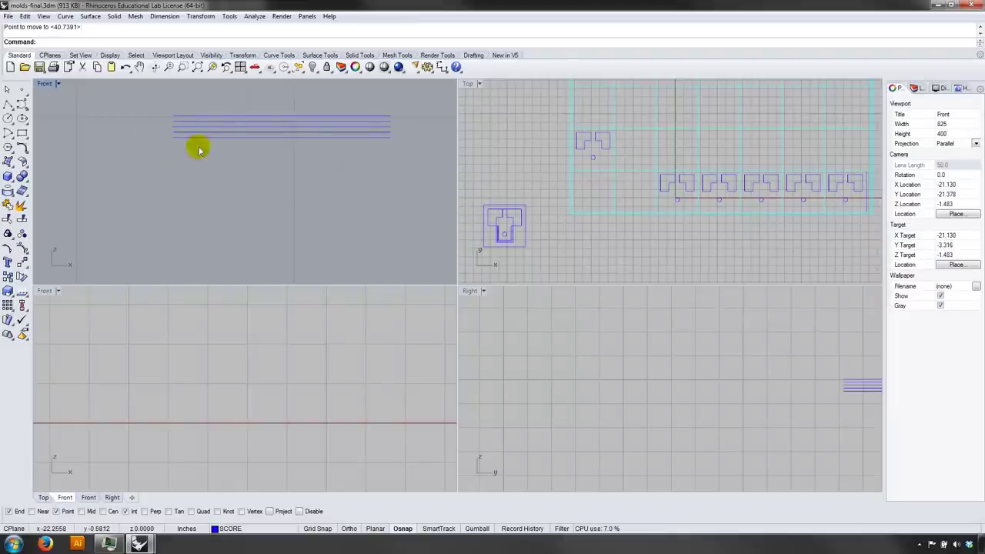
right_drag(327, 167, 311, 191)
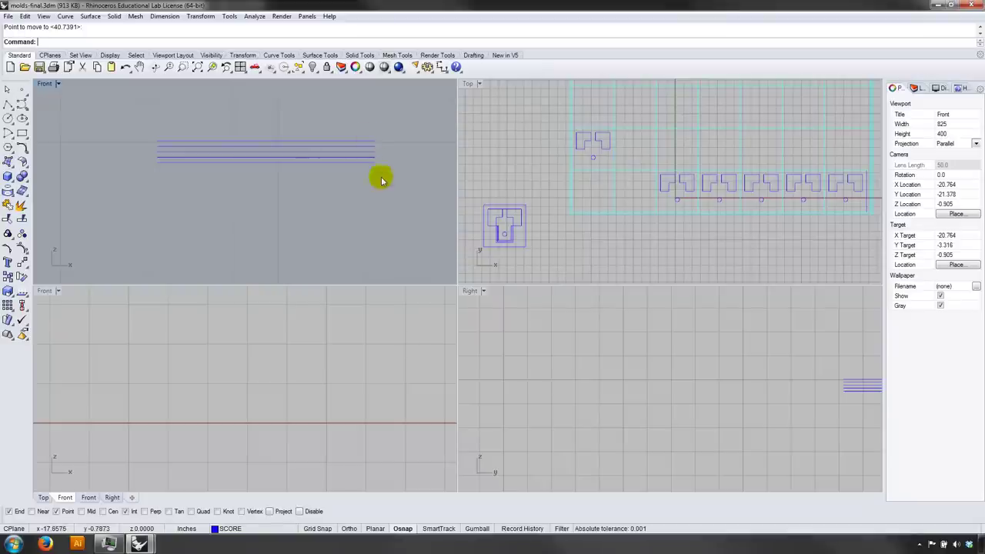
right_drag(643, 248, 567, 217)
scroll(566, 218, down, 4)
right_drag(695, 212, 665, 207)
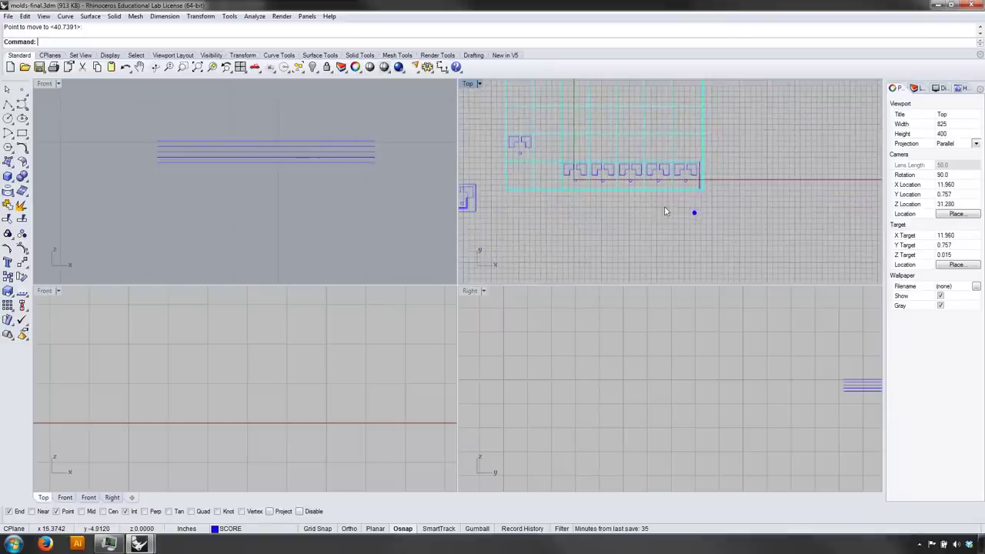
scroll(690, 189, up, 4)
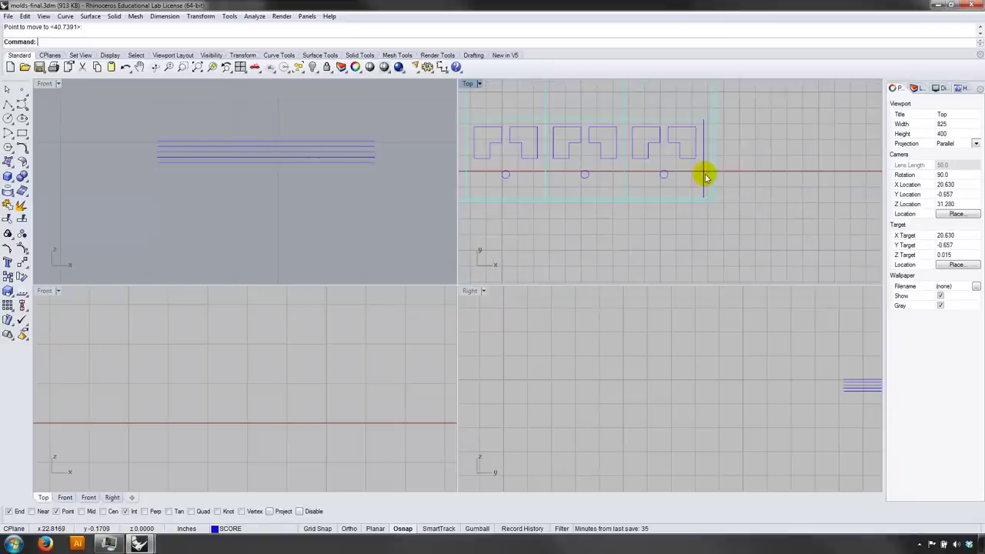
scroll(685, 239, down, 3)
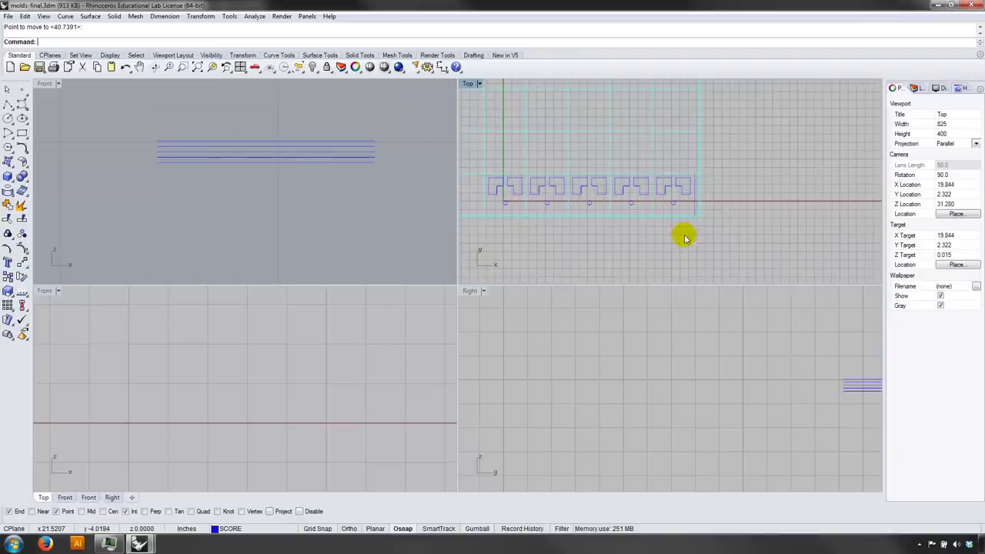
scroll(687, 239, down, 6)
right_drag(694, 239, 712, 202)
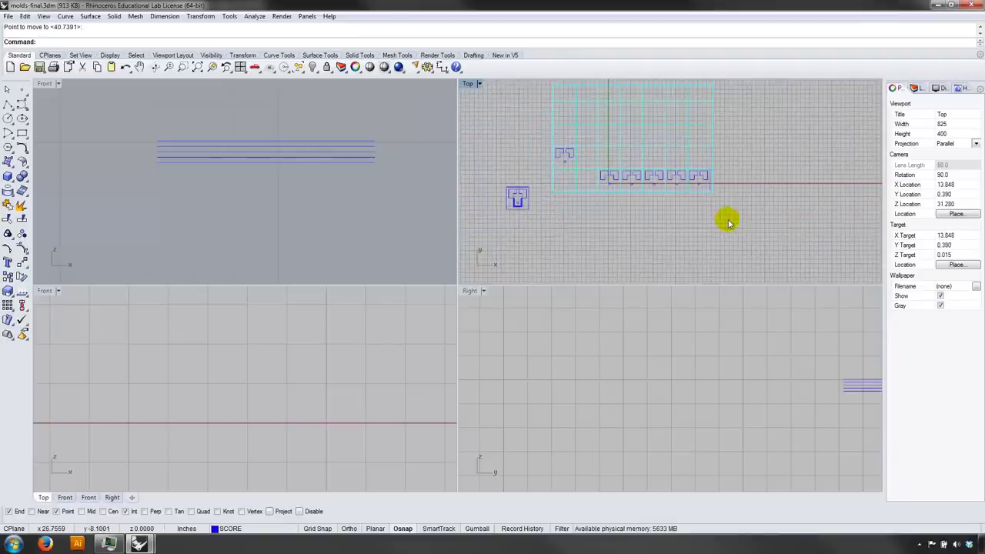
Step: Select the whole sheet grid with its placed contours and start copying it
scroll(735, 235, down, 1)
drag(554, 118, 567, 105)
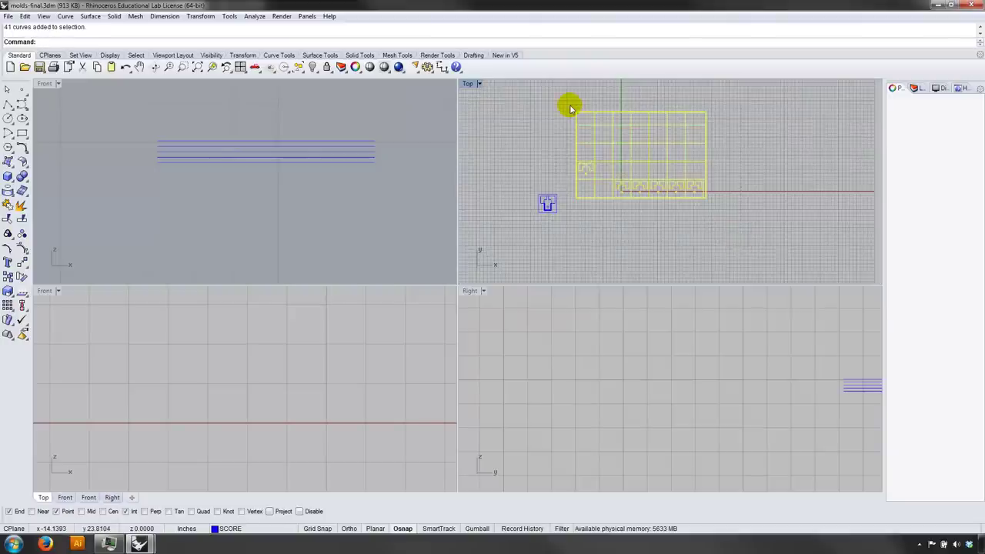
text(Copy)
key(Return)
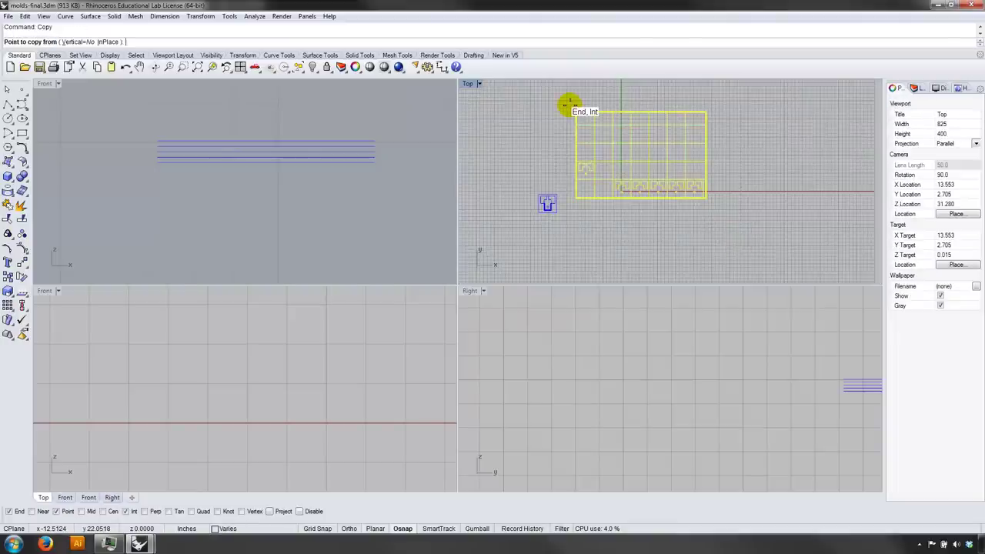
Step: Copy the gridded layout sheet and its slice profiles to a spot just beside the original sheet
click(598, 235)
shift+click(742, 236)
right_drag(771, 246, 749, 246)
right_click(750, 245)
click(638, 241)
Step: Copy the lowest slice of the stack into a left-column cell of the second sheet, above the duplicated profiles
right_drag(353, 178, 341, 199)
scroll(387, 218, up, 2)
click(524, 232)
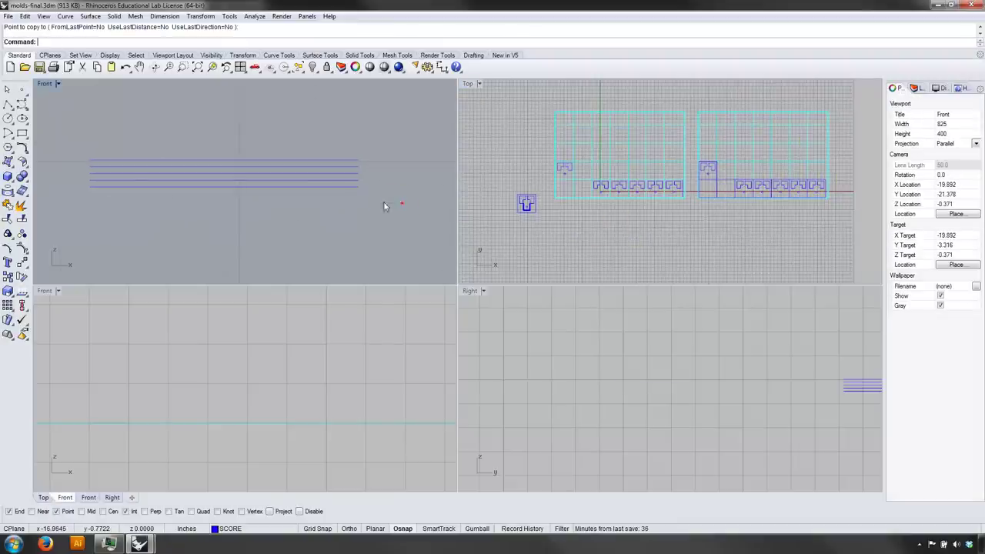
drag(61, 188, 60, 189)
text(Copy)
key(Return)
click(515, 216)
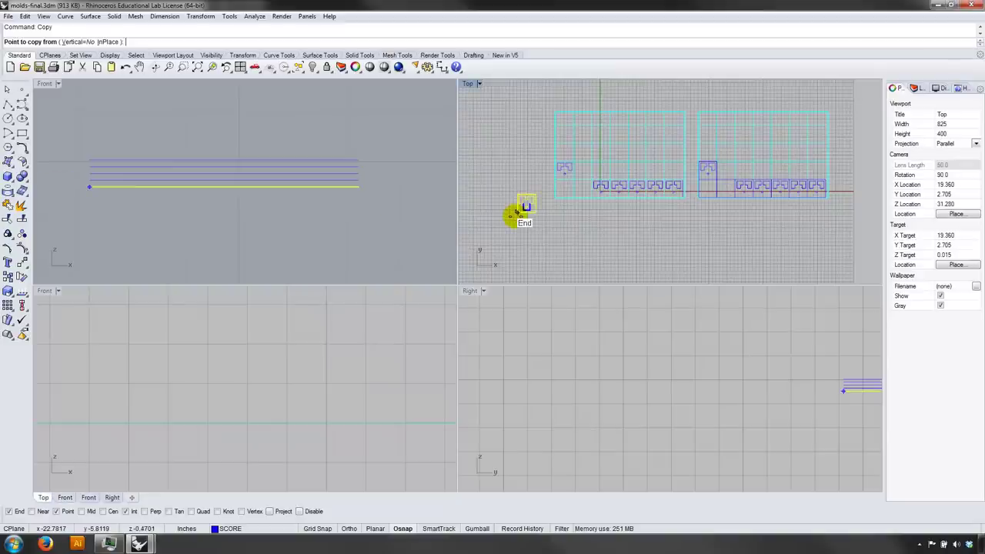
scroll(696, 228, up, 6)
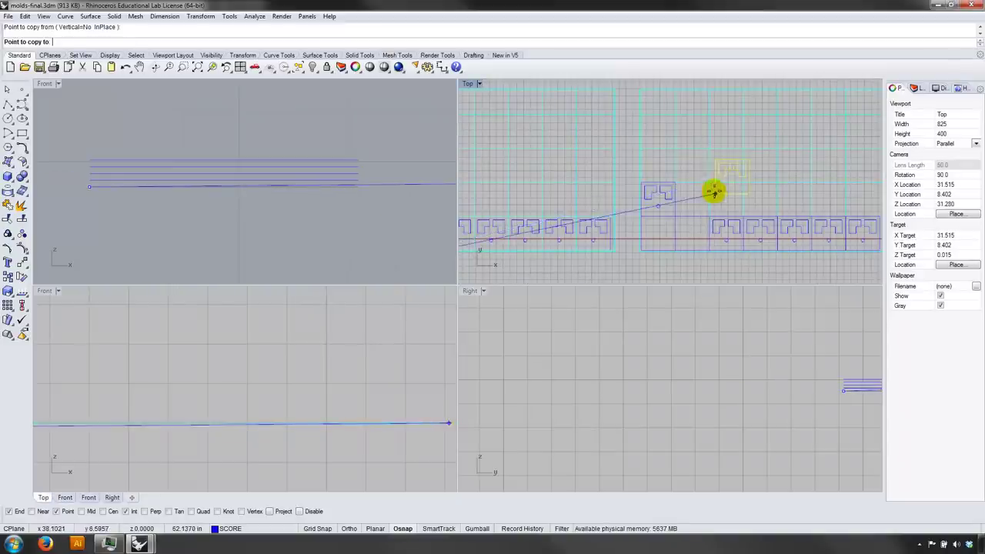
click(641, 147)
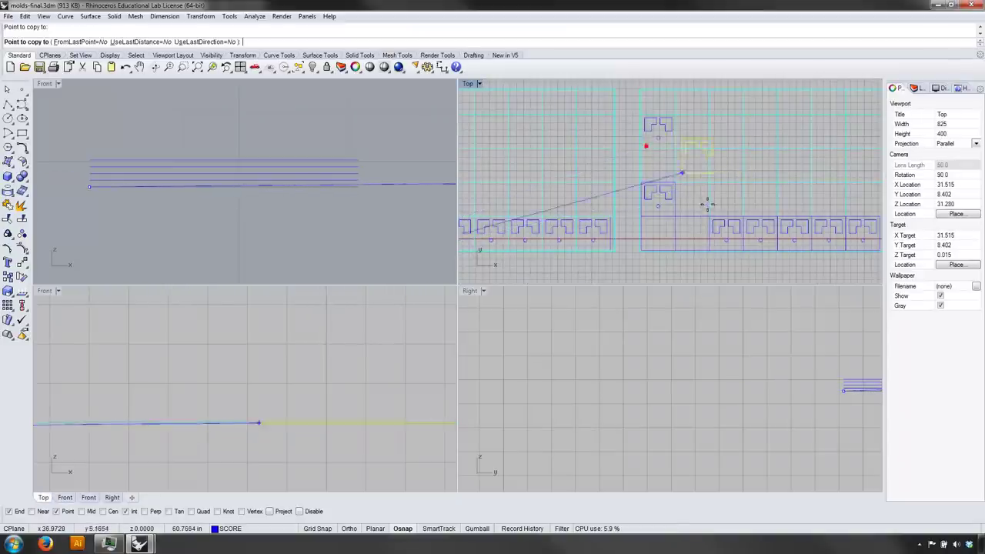
right_click(717, 240)
right_drag(719, 240, 665, 207)
scroll(666, 210, down, 2)
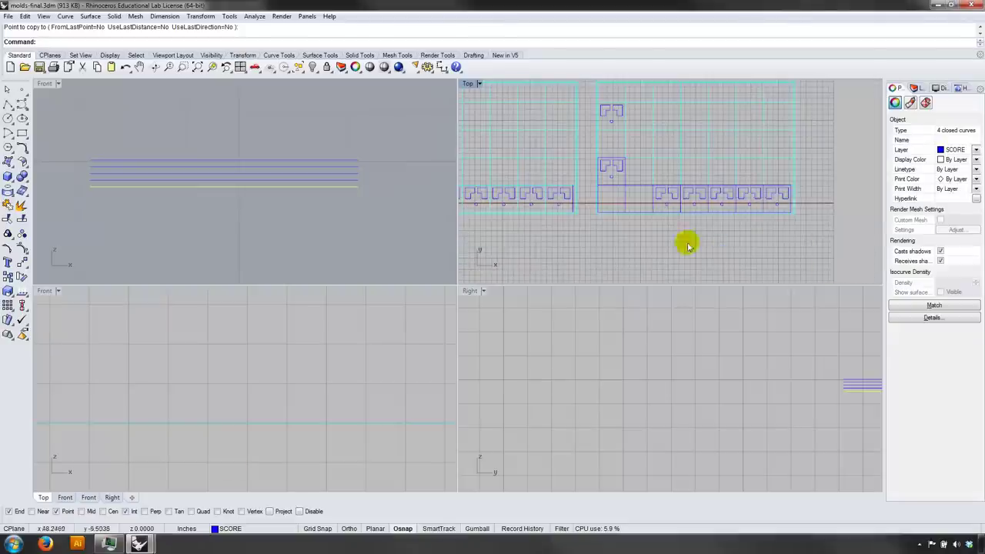
Step: Delete the duplicated SCORE curves from the second sheet's lower rows, keeping the Layout layer hidden only during the deletion
click(234, 529)
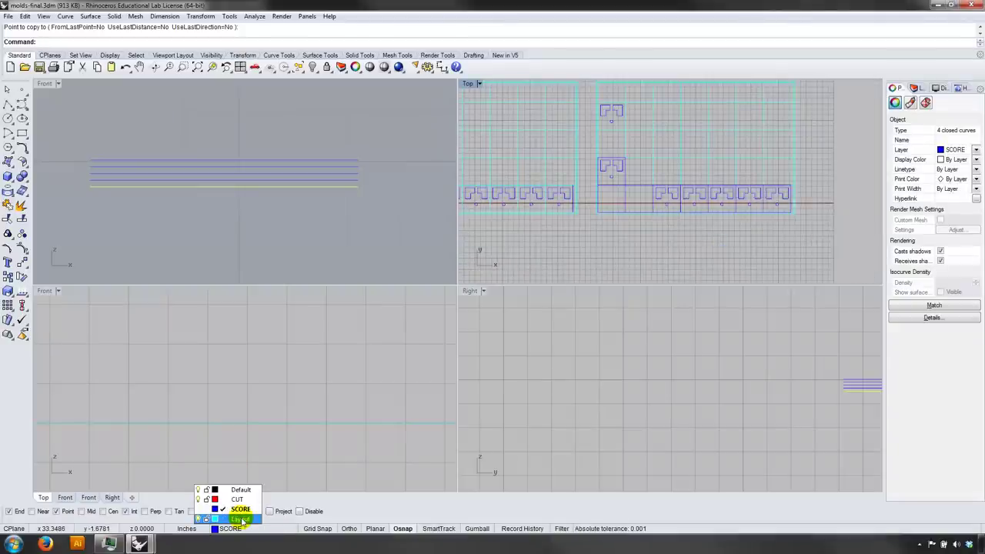
click(199, 520)
click(724, 244)
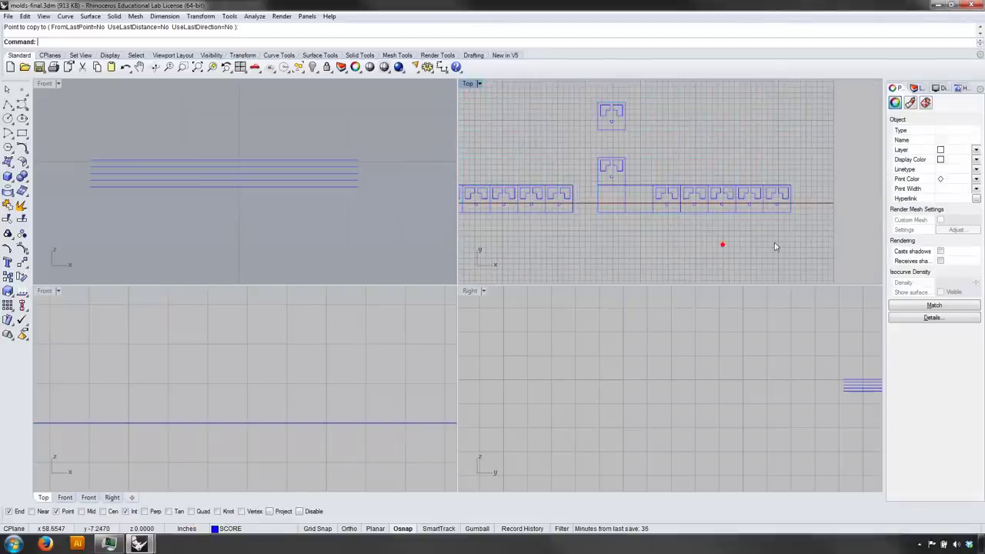
drag(797, 241, 652, 191)
drag(593, 149, 592, 145)
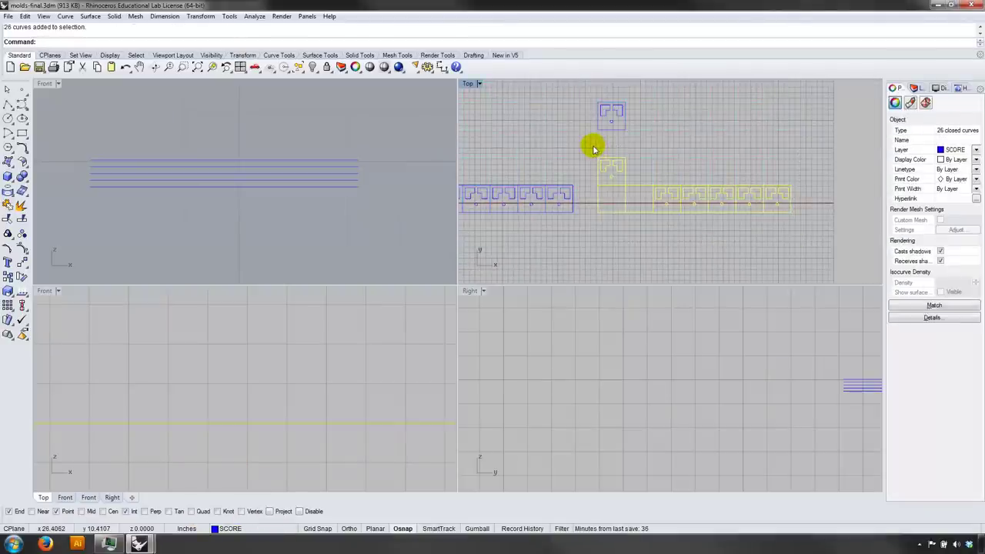
key(Delete)
click(284, 529)
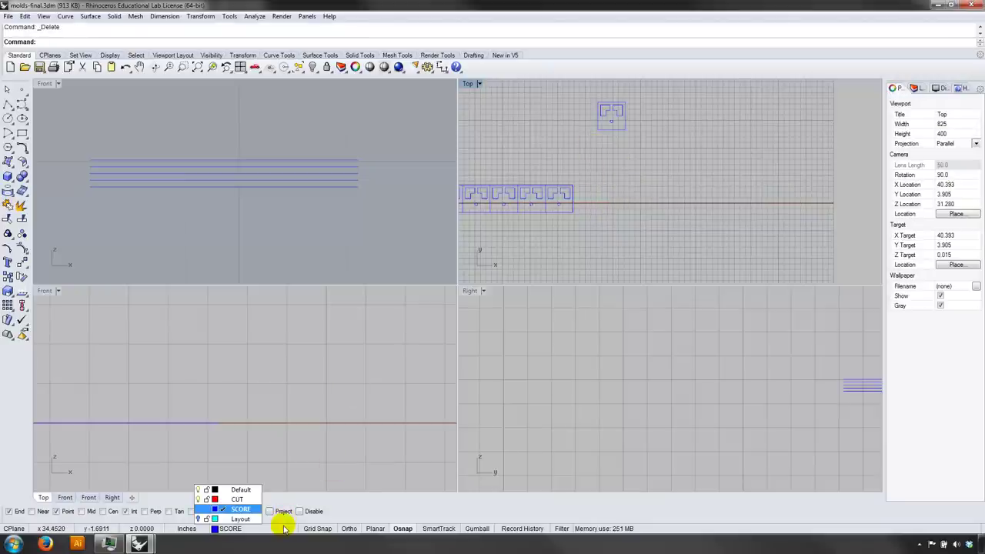
click(712, 234)
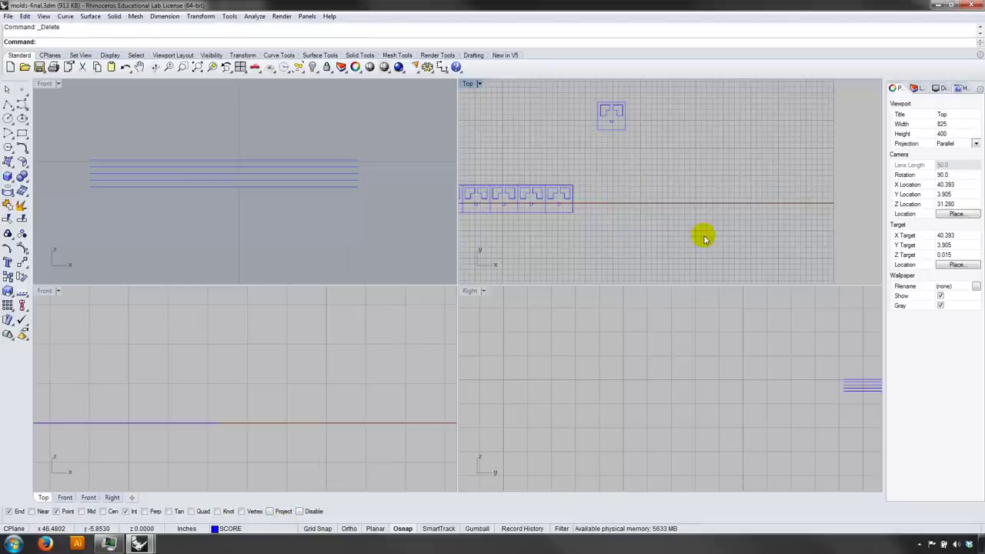
click(255, 528)
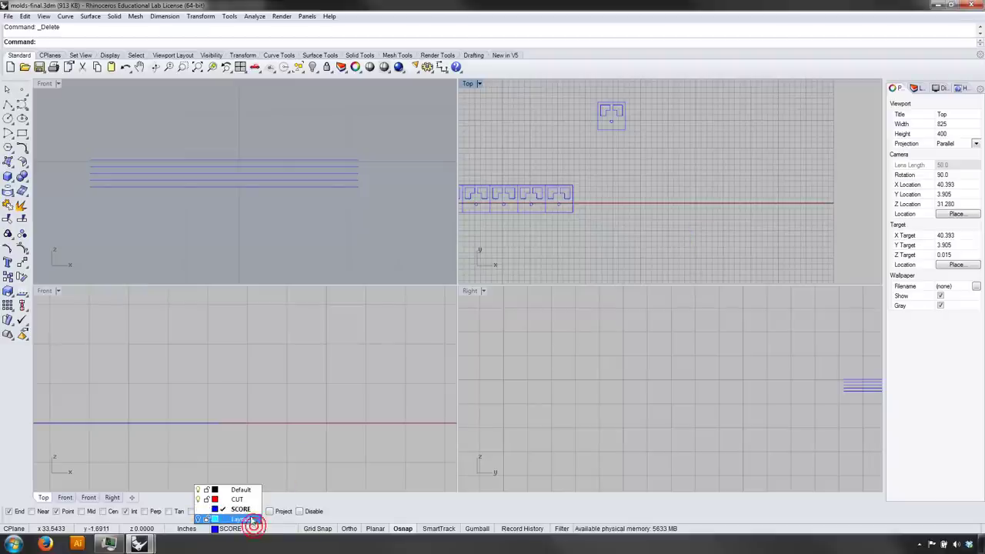
click(199, 520)
Step: Copy the lowest slice of the stack again into the cell next to the slice already on the second sheet
click(402, 202)
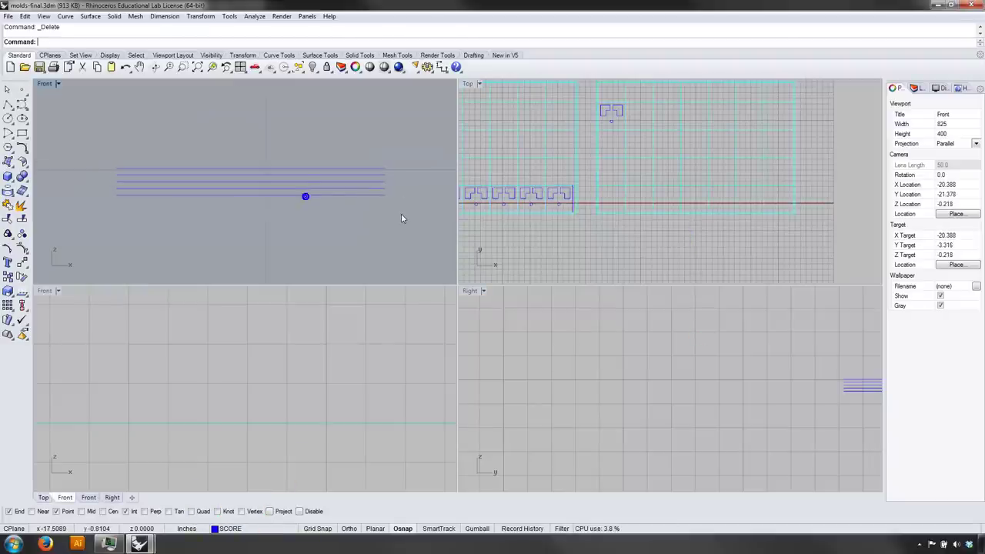
drag(101, 196, 101, 196)
text(Cop)
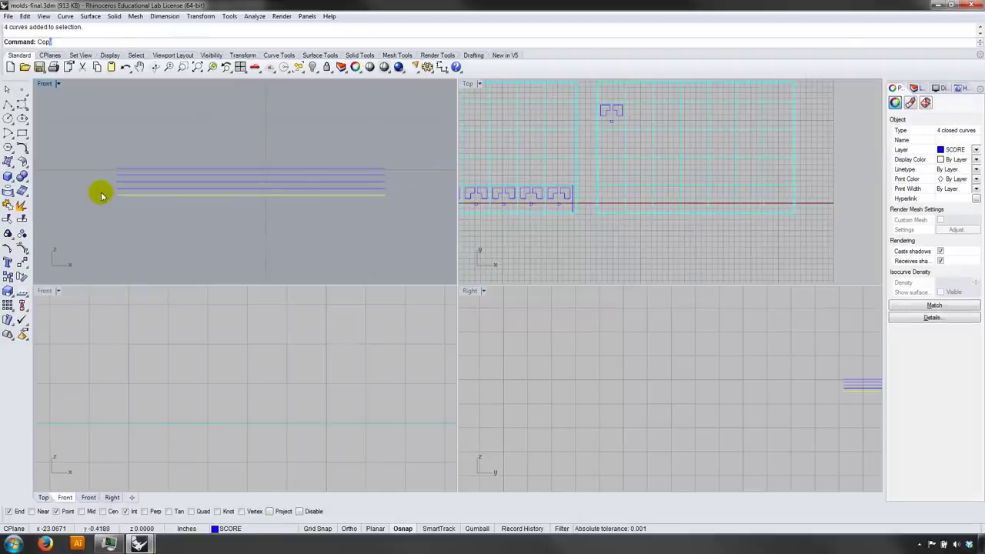
text(y)
key(Return)
right_drag(444, 209, 609, 249)
click(523, 248)
right_drag(709, 206, 605, 265)
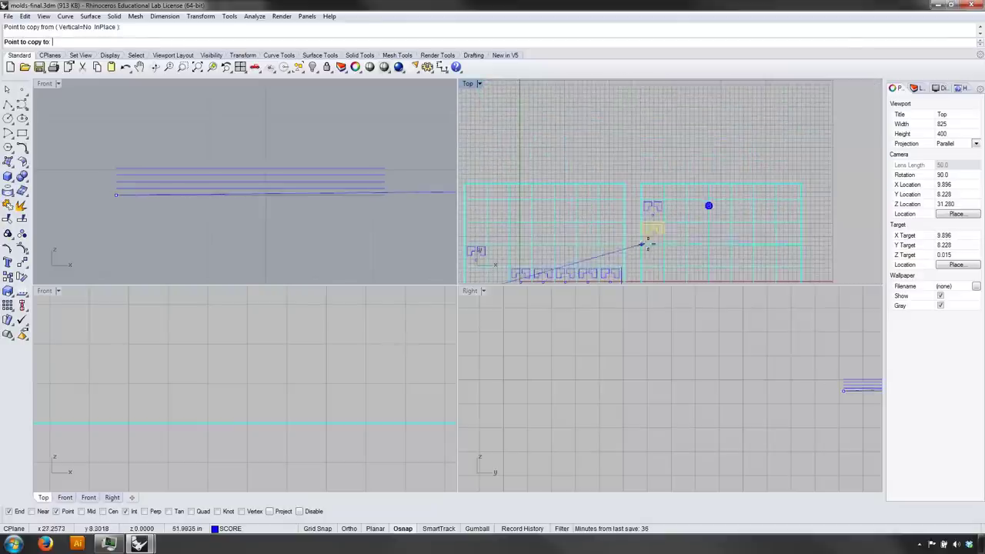
click(662, 218)
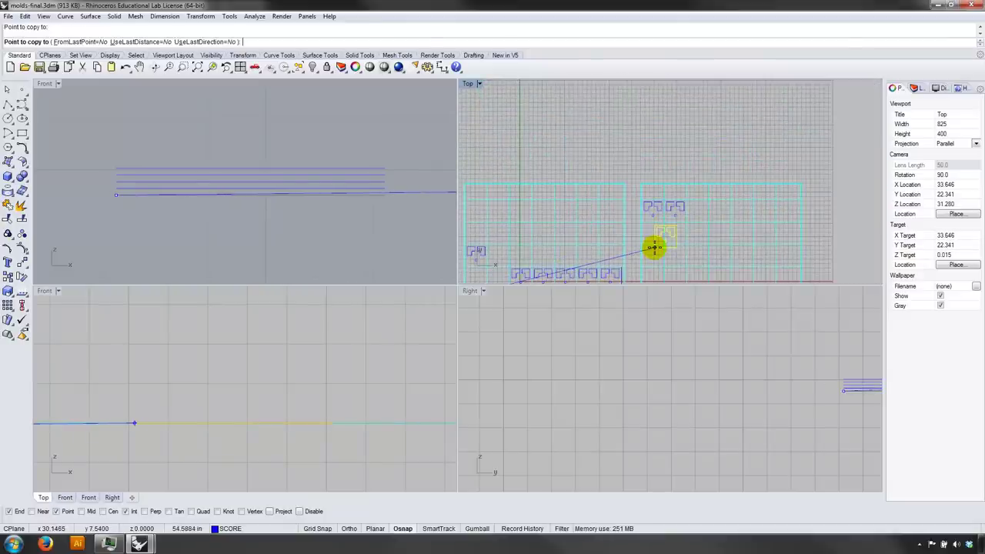
right_drag(655, 248, 703, 160)
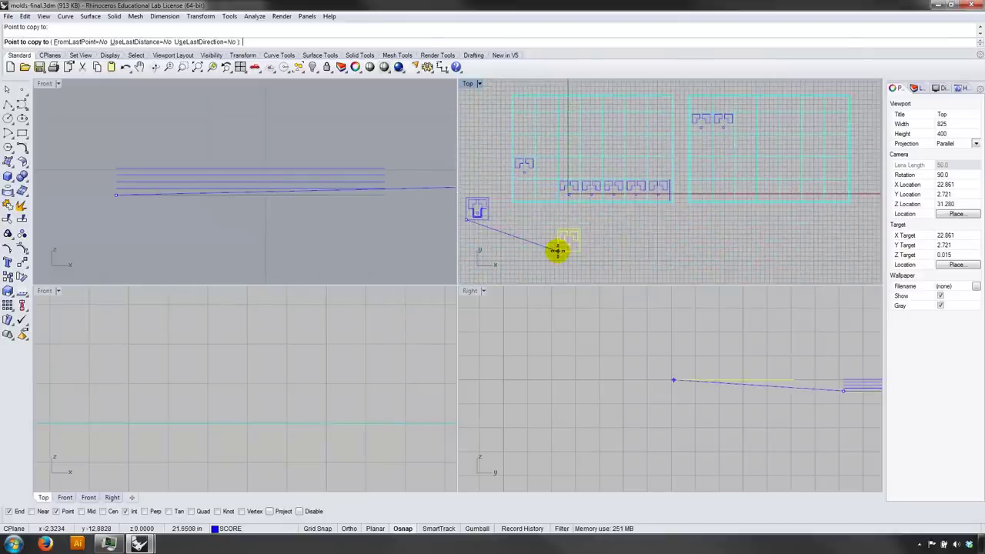
key(Escape)
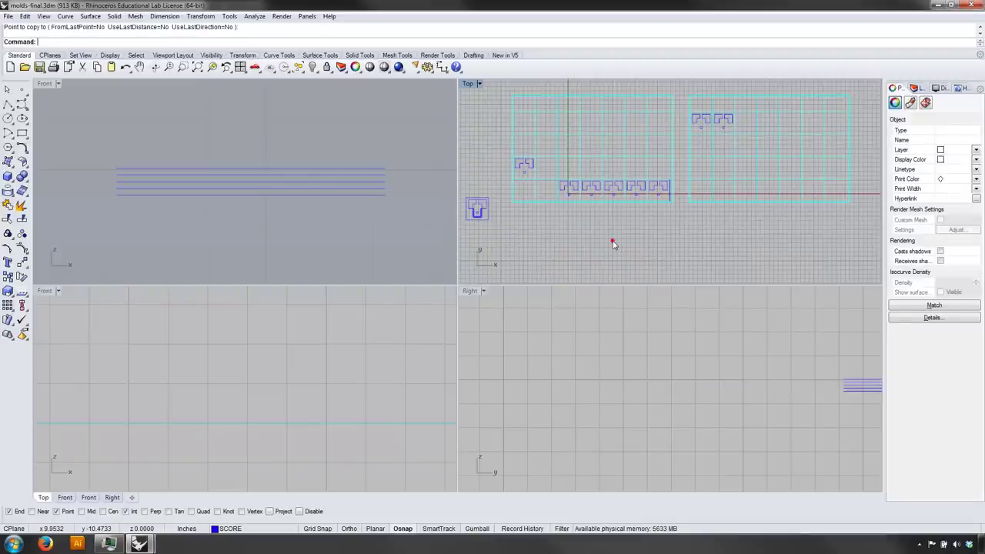
key(Escape)
Step: Undo the slice copies, the layer visibility changes and the deletion, back to the freshly copied second sheet
key(ctrl+z)
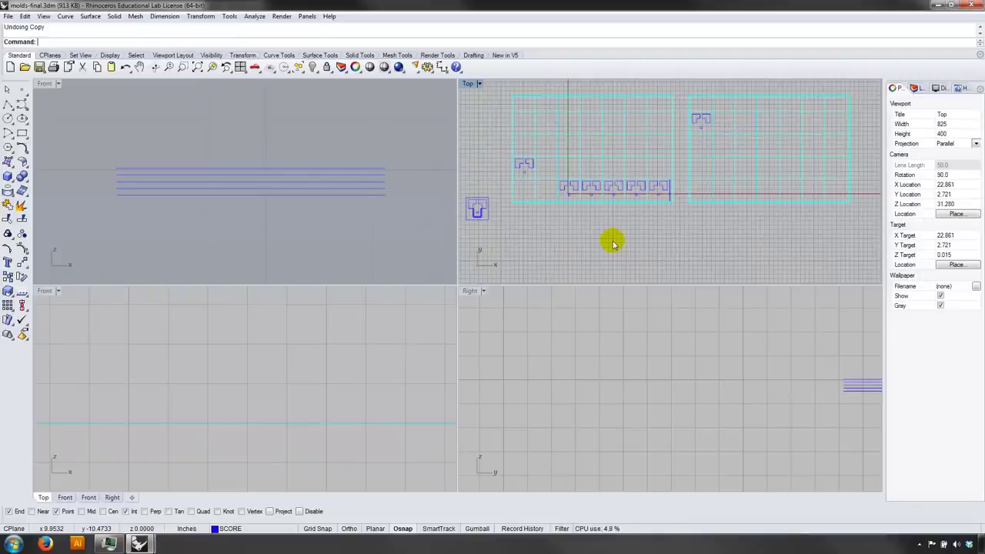
click(231, 529)
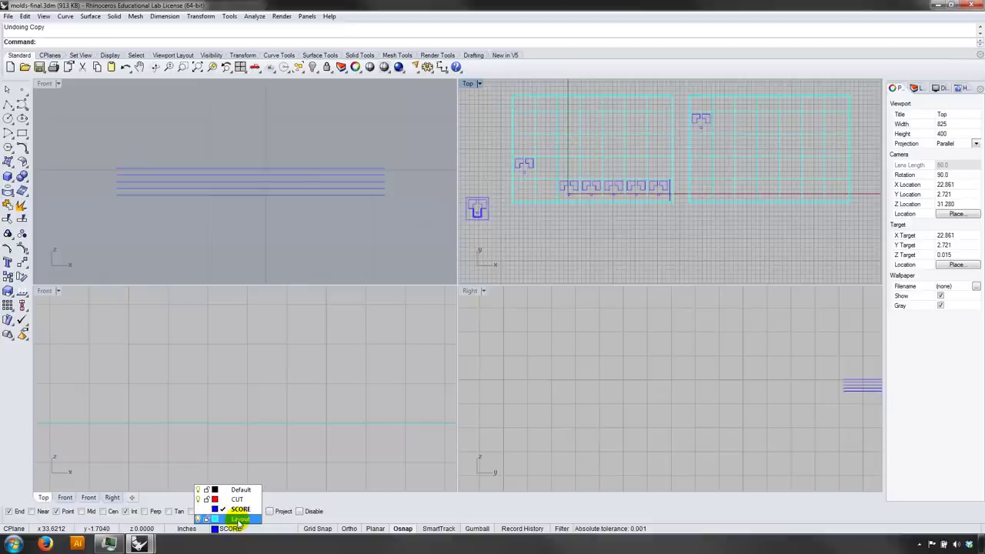
click(24, 16)
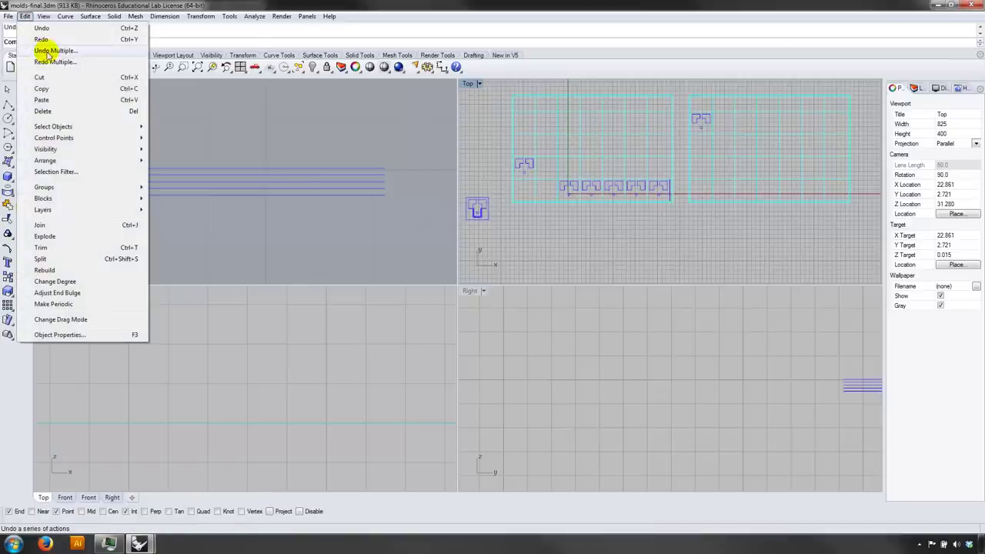
click(336, 245)
key(ctrl+z)
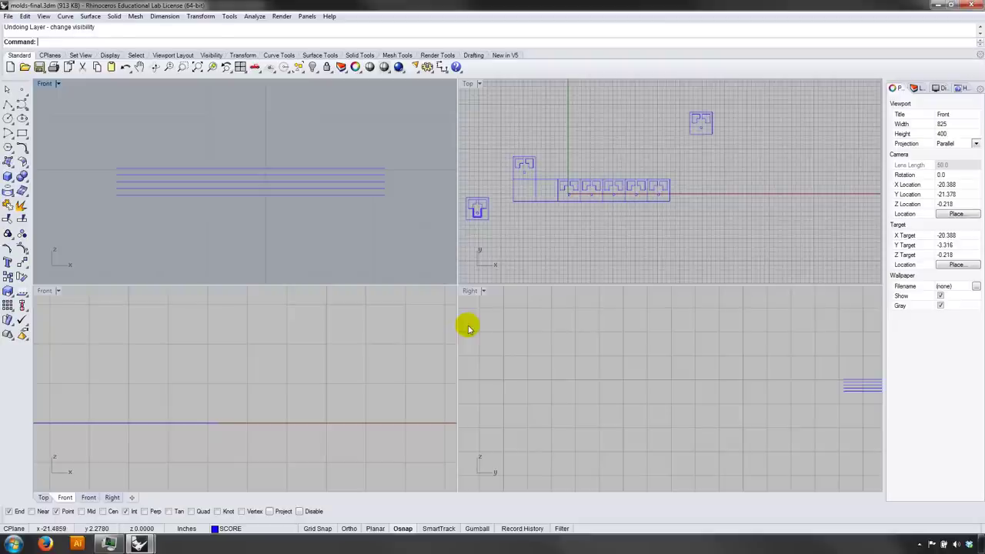
key(ctrl+z)
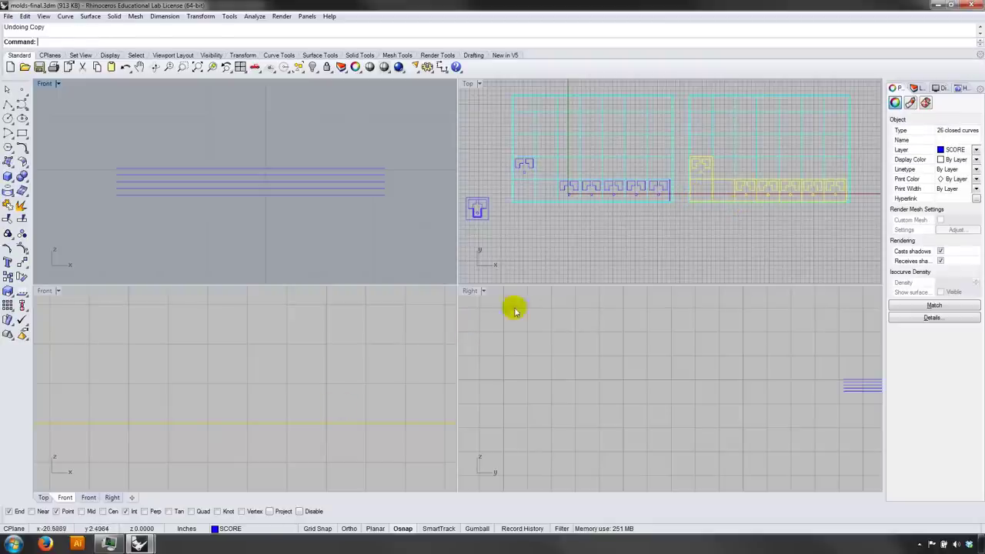
Step: With the Layout layer temporarily hidden, delete all duplicated SCORE curves on the second sheet
click(230, 529)
click(198, 520)
click(775, 234)
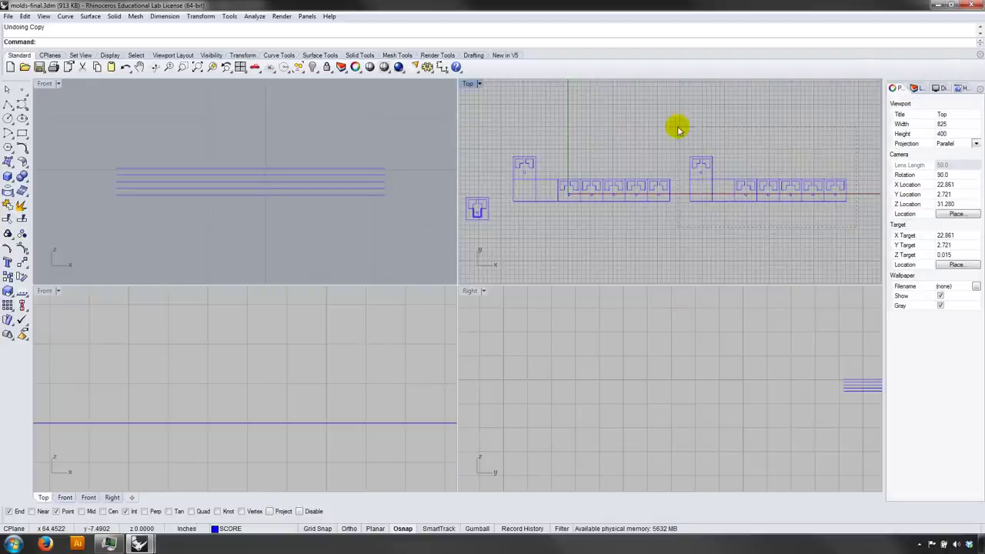
drag(677, 130, 678, 129)
key(Delete)
click(229, 529)
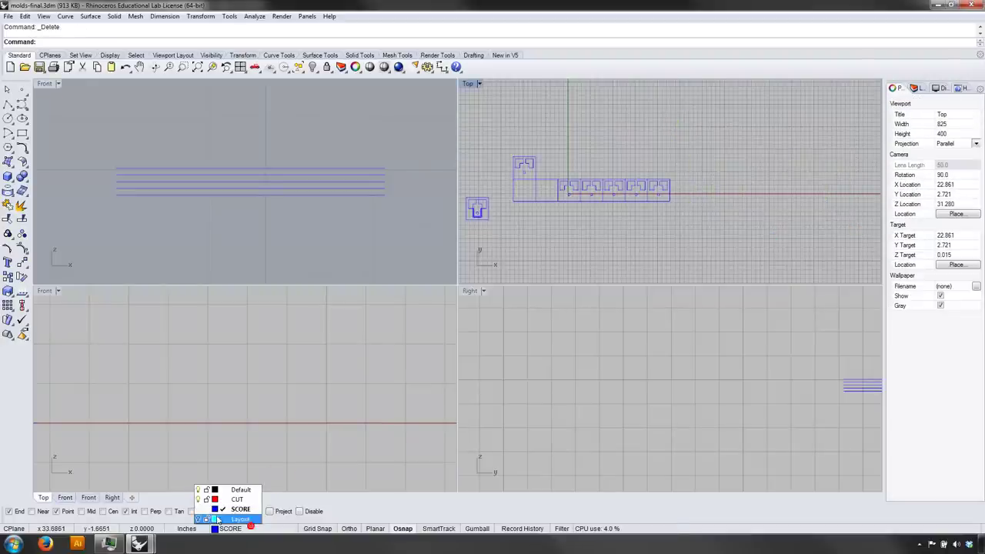
click(197, 520)
click(390, 229)
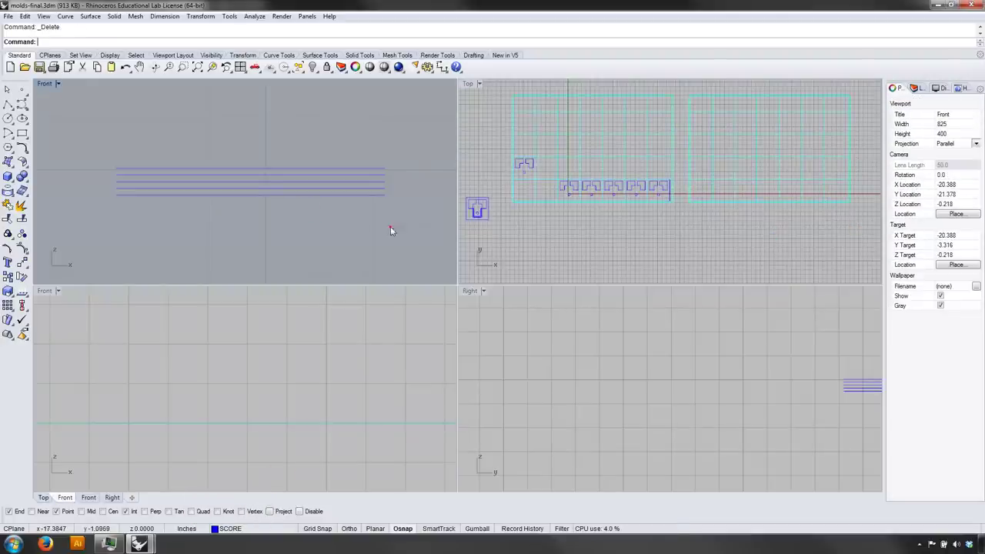
Step: Move the lowest slice of the stack by its corner into the first bottom-row cell of the second sheet
click(128, 195)
key(Return)
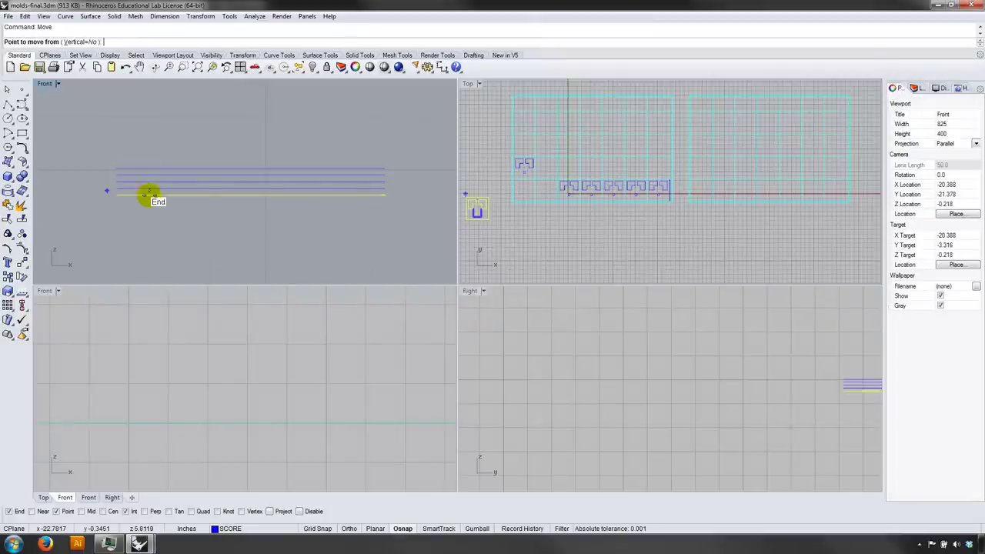
click(467, 215)
scroll(700, 208, up, 4)
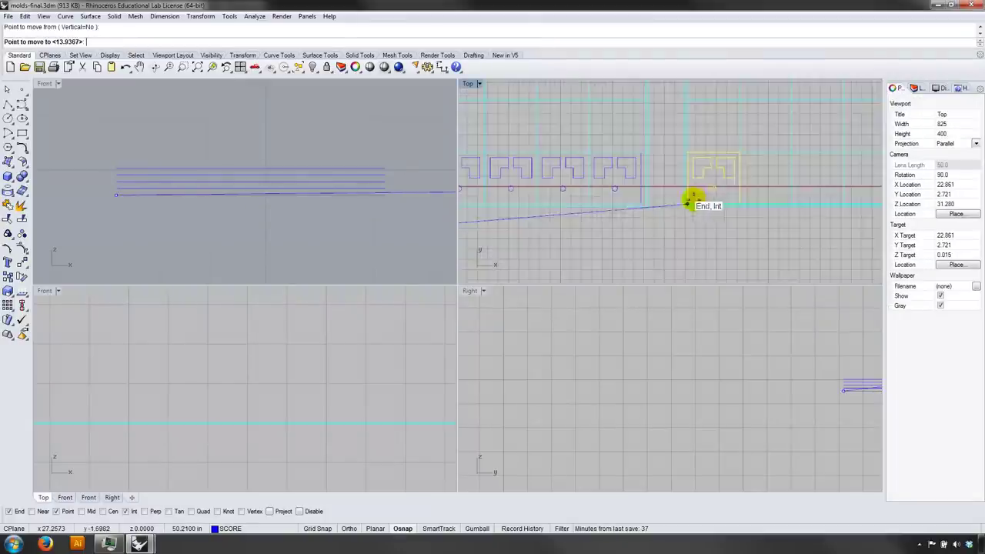
click(690, 200)
Step: Move the lowest remaining slice of the stack into the second bottom-row cell of the second sheet
drag(374, 204, 51, 184)
right_drag(547, 246, 774, 244)
scroll(623, 238, down, 3)
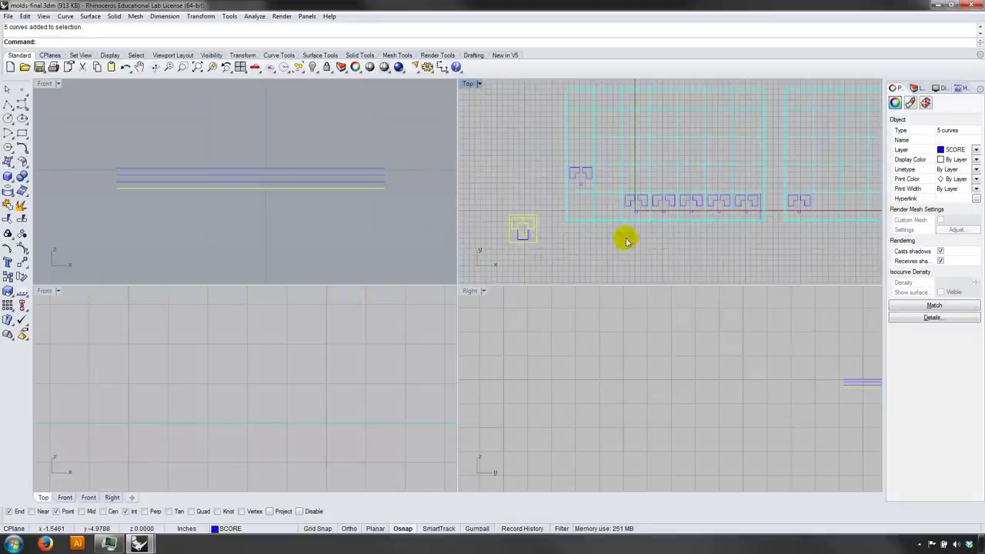
right_click(510, 249)
click(510, 249)
scroll(775, 242, up, 3)
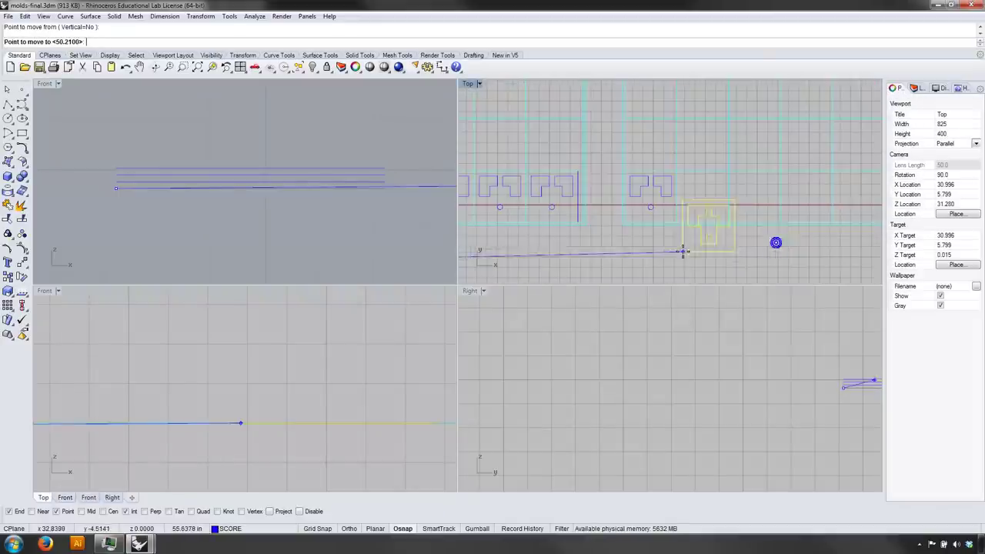
click(676, 222)
scroll(605, 249, down, 5)
Step: Move the lowest slice of the remaining stack into the third bottom-row cell of the second sheet
click(402, 237)
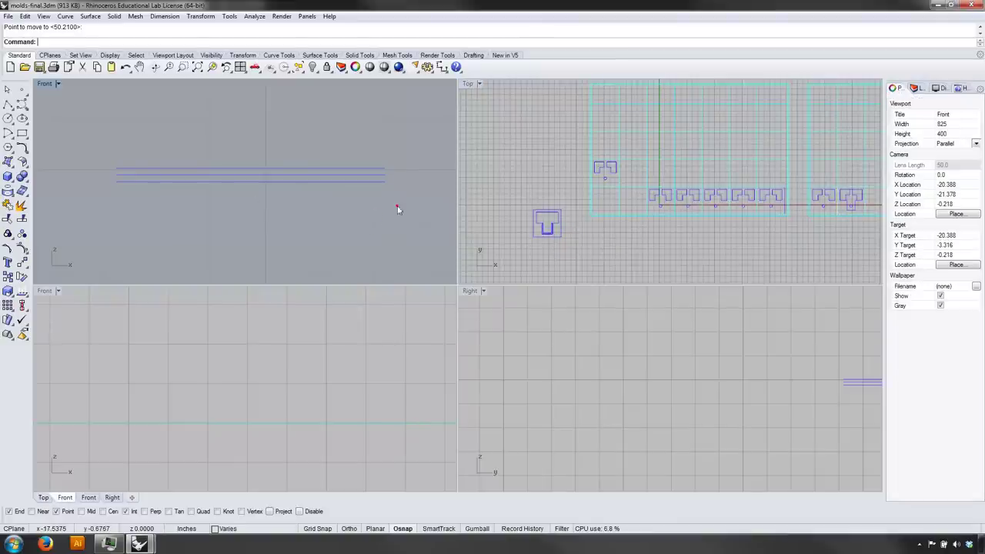
drag(104, 183, 103, 179)
right_click(105, 187)
click(115, 182)
scroll(631, 235, down, 4)
right_drag(706, 229, 788, 221)
scroll(638, 220, up, 2)
click(638, 220)
right_drag(545, 231, 708, 223)
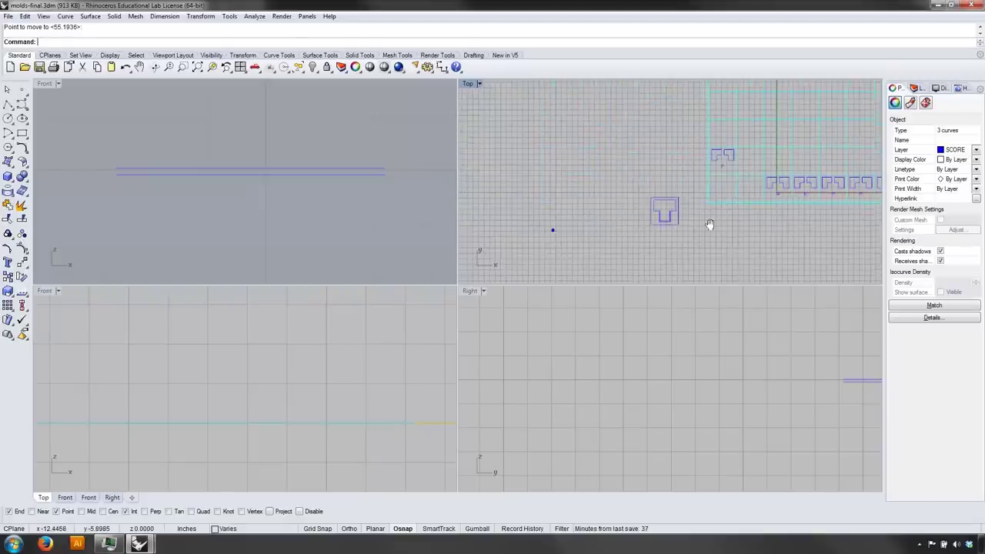
Step: Move the lower of the two remaining slices into the fourth bottom-row cell of the second sheet
click(416, 194)
click(105, 183)
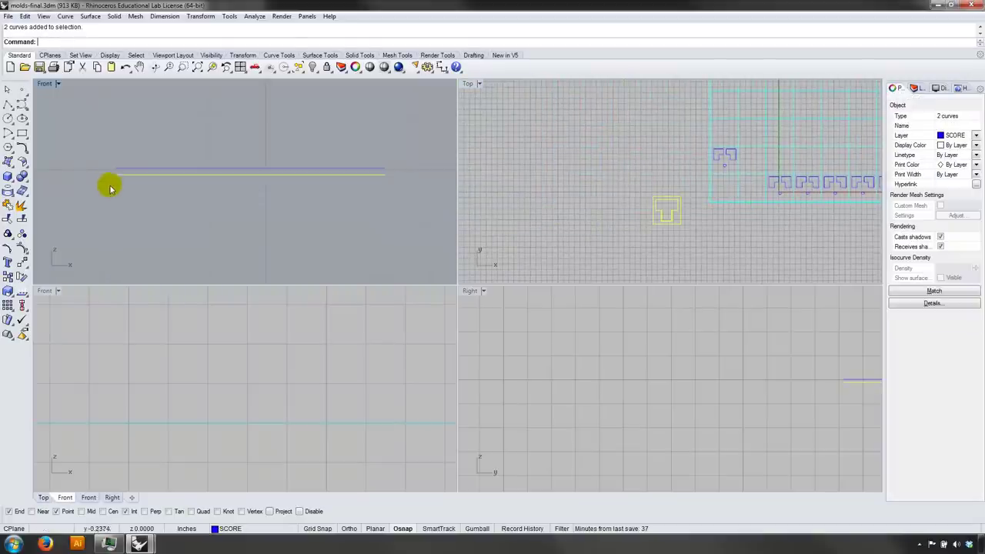
right_click(612, 219)
click(654, 224)
right_drag(773, 228, 486, 247)
scroll(731, 218, up, 4)
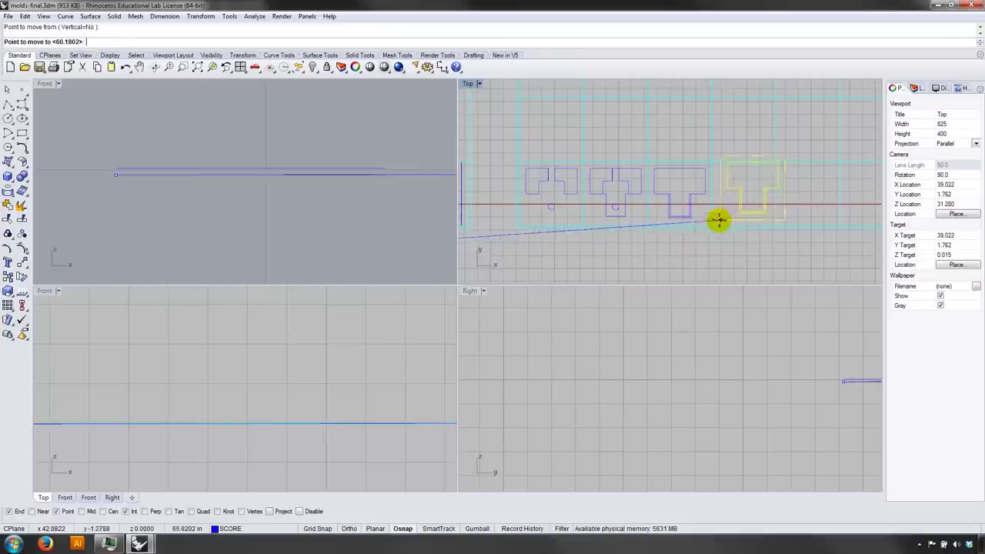
click(720, 221)
scroll(684, 260, down, 5)
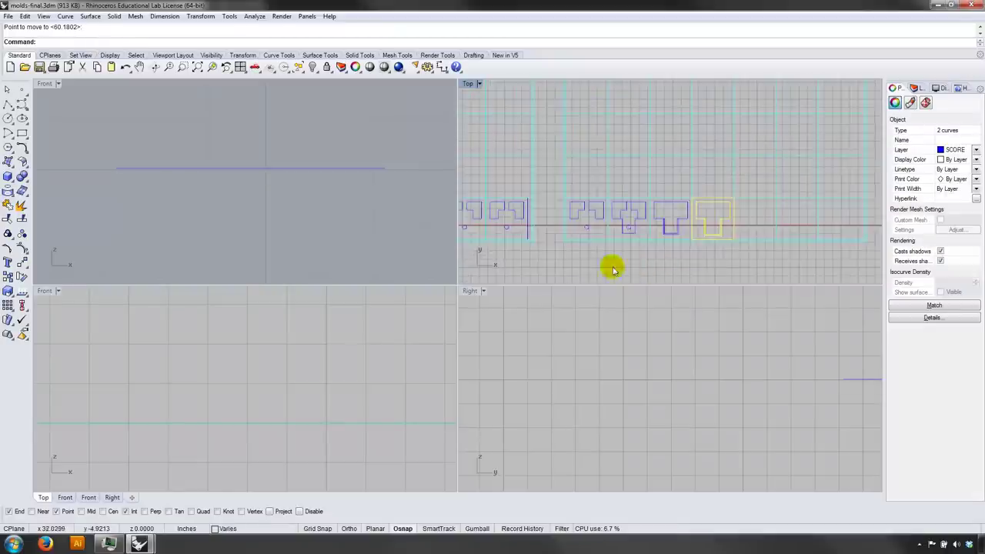
Step: Move the last remaining slice by its lower-left corner into the fifth bottom-row cell of the second sheet
click(574, 237)
drag(574, 237, 523, 194)
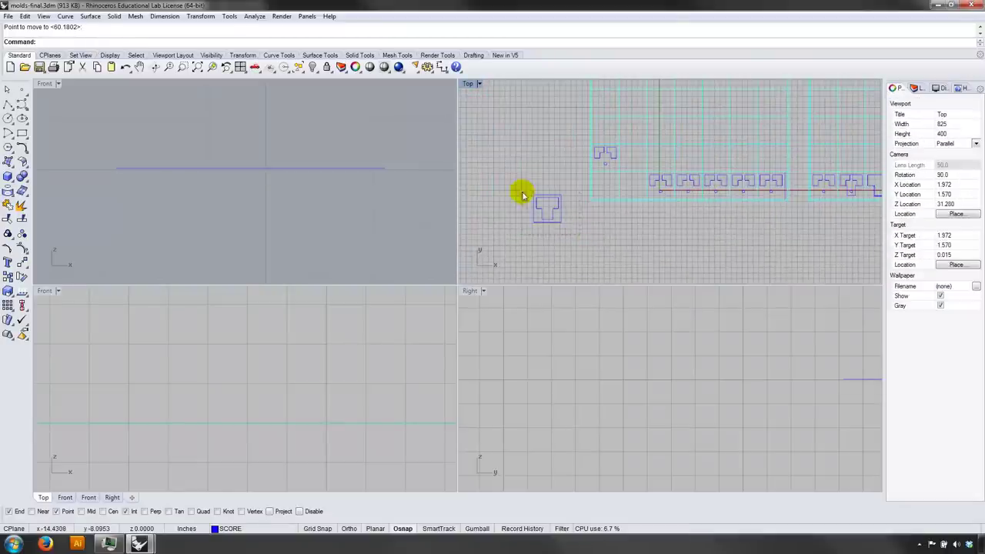
right_click(521, 215)
click(528, 222)
scroll(706, 227, down, 4)
scroll(775, 221, up, 5)
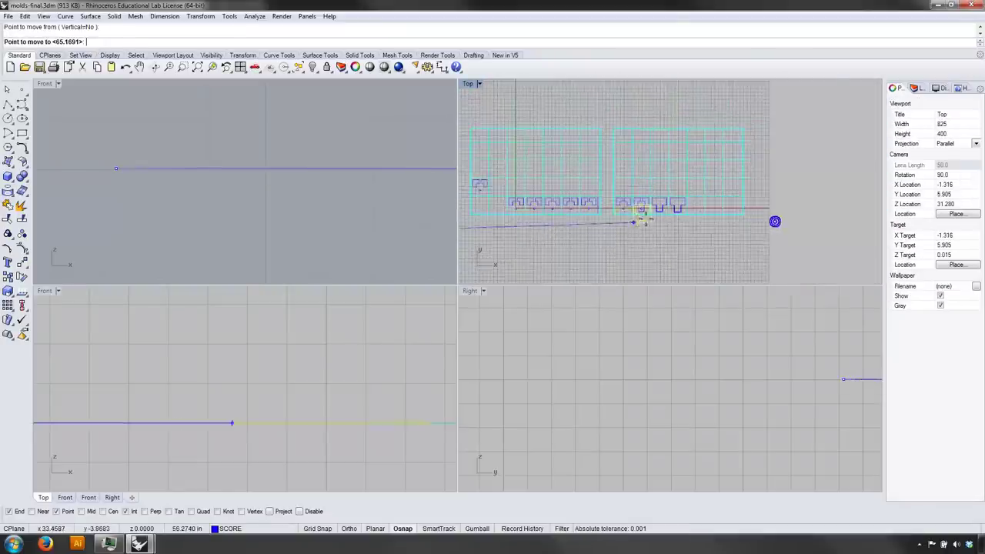
click(704, 197)
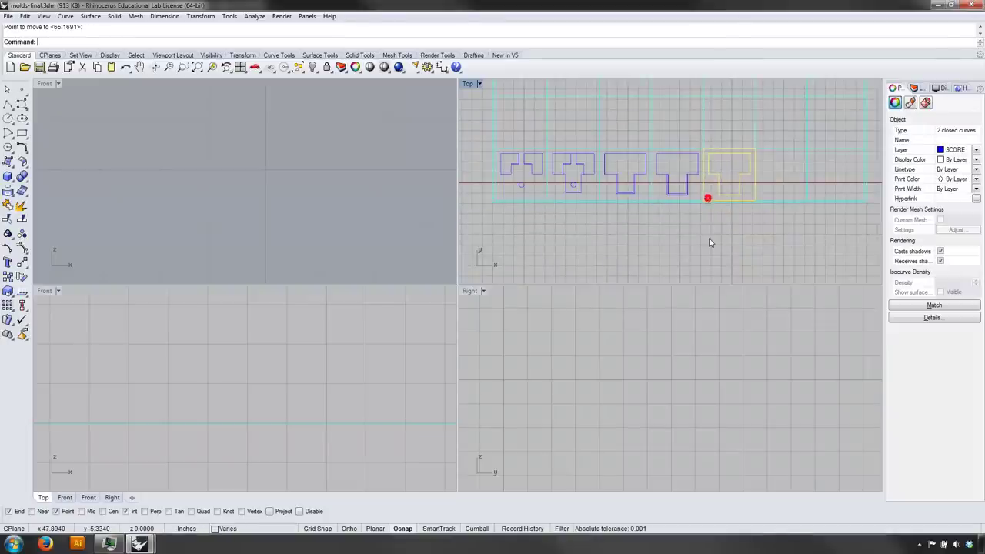
scroll(666, 254, down, 4)
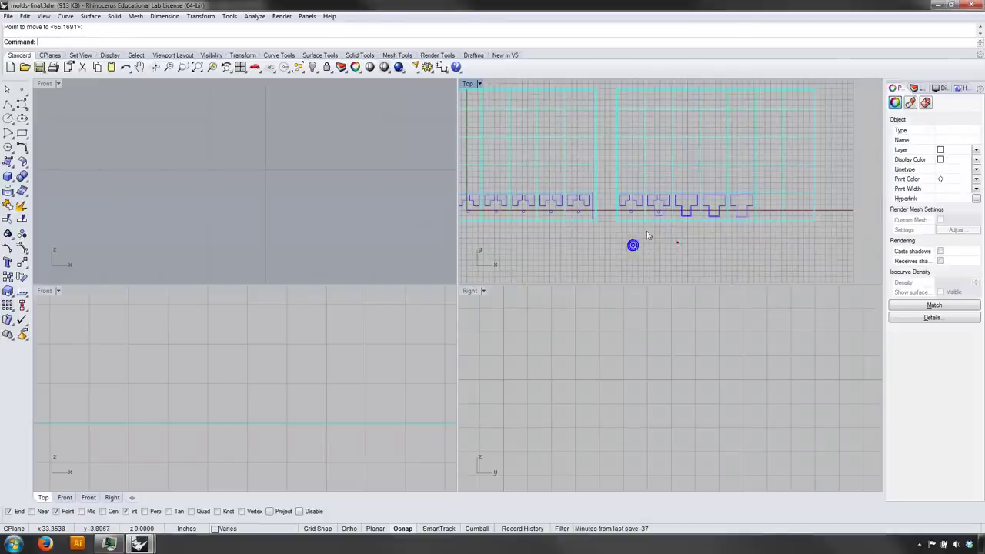
click(631, 244)
right_drag(652, 134, 743, 133)
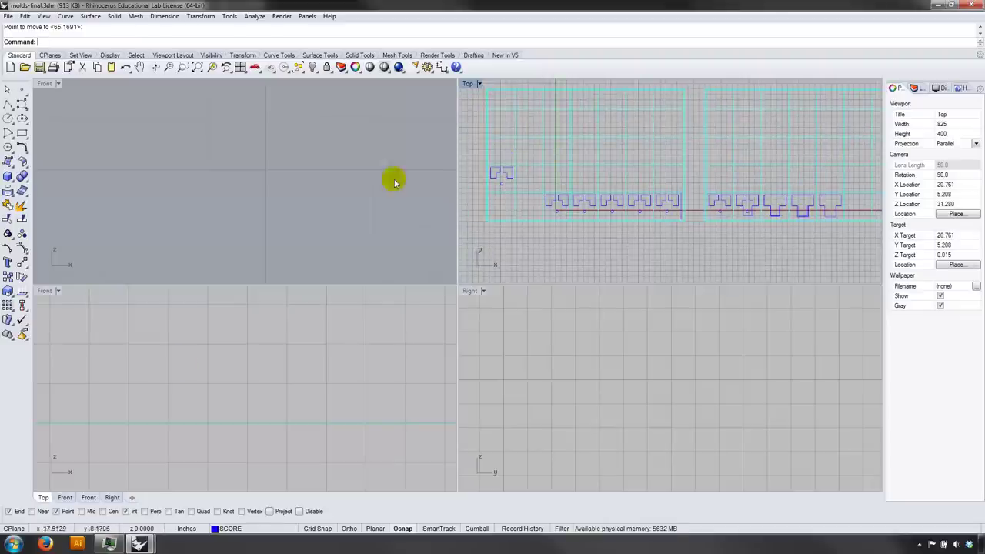
Step: Maximize the Top viewport and turn off the layer holding the cyan sheet grids
double_click(464, 83)
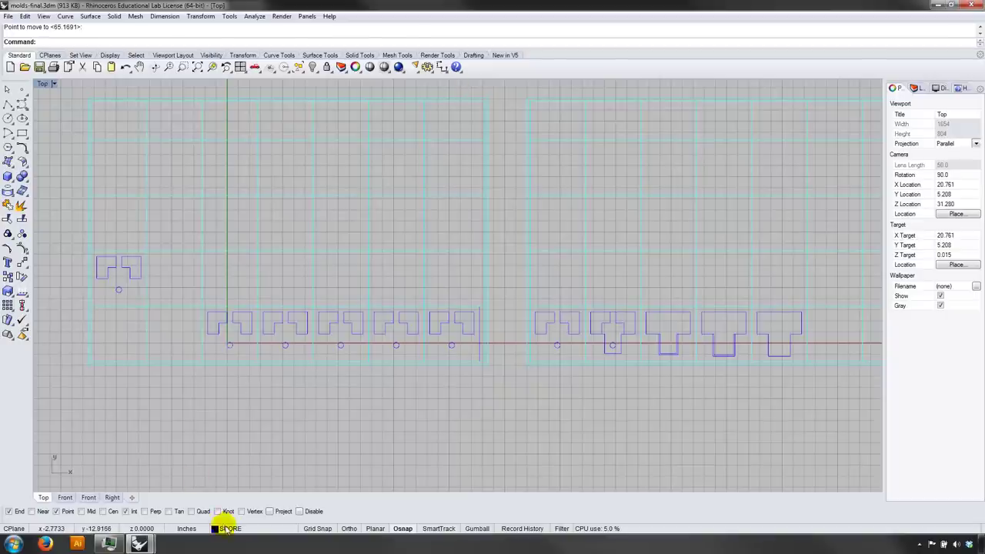
click(228, 528)
click(196, 519)
click(249, 431)
right_drag(497, 400, 502, 375)
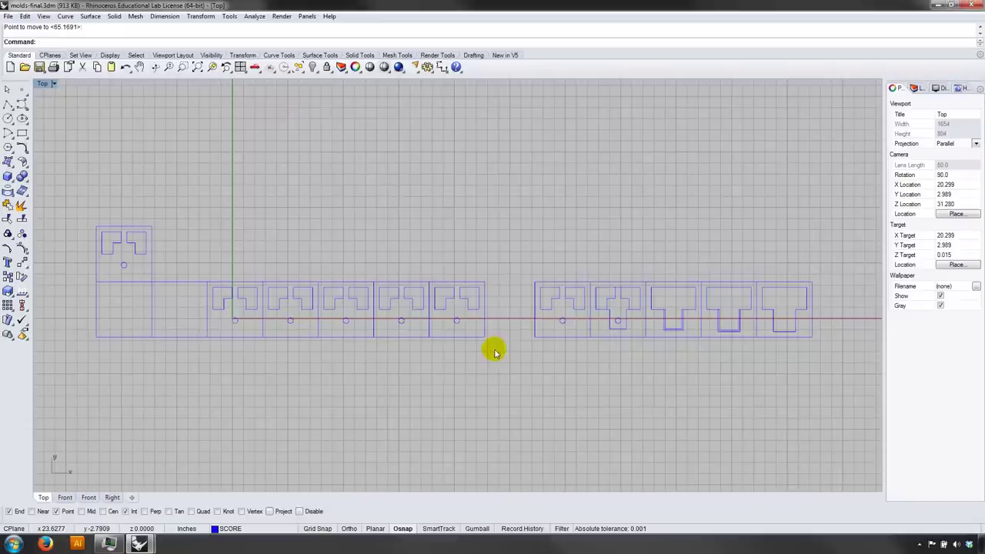
Step: Examine the cell borders and slice profiles along the bottom rows of both sheets
drag(447, 273, 444, 272)
click(446, 360)
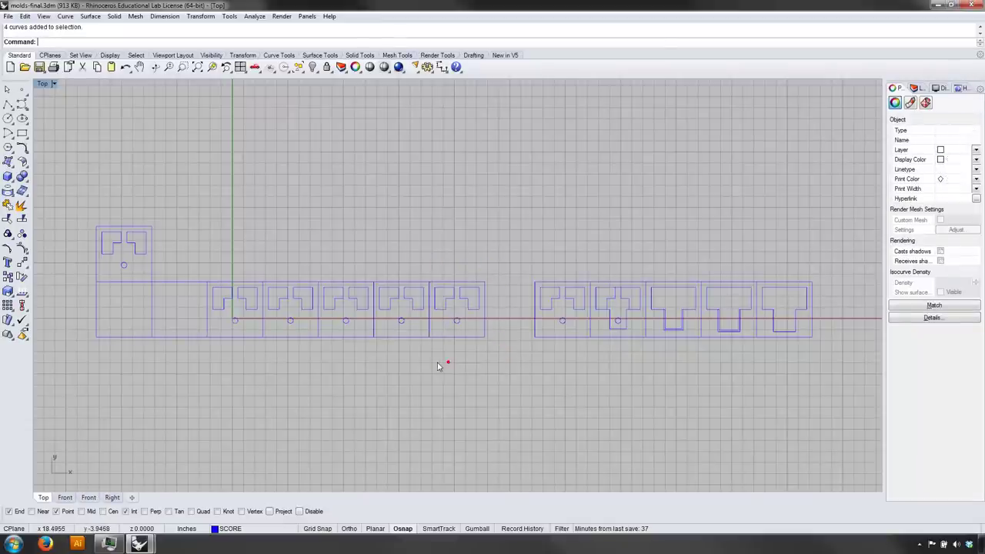
drag(391, 269, 389, 268)
click(393, 376)
right_drag(303, 391, 375, 365)
right_drag(546, 349, 370, 348)
right_drag(650, 319, 521, 330)
scroll(429, 303, up, 6)
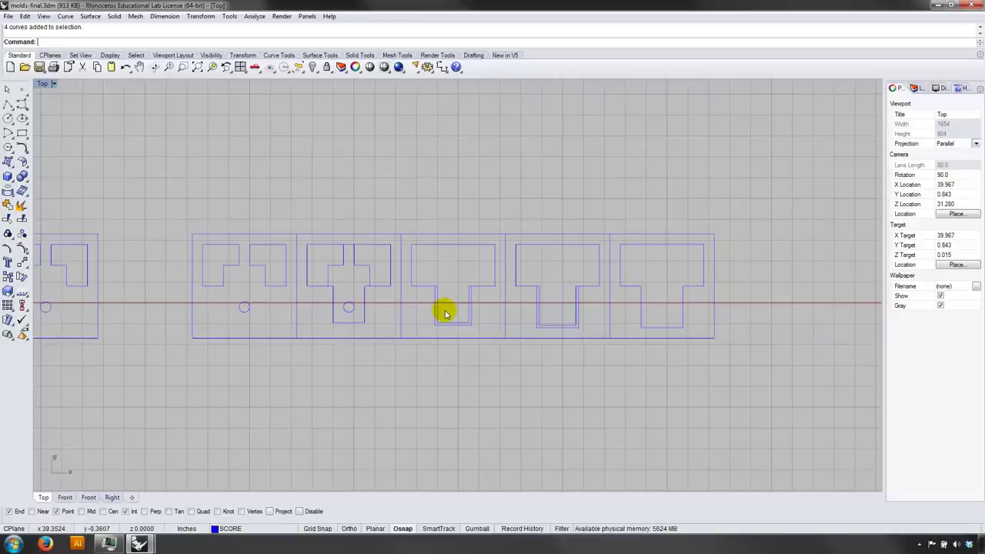
right_drag(350, 312, 472, 285)
right_drag(381, 366, 287, 398)
scroll(288, 398, down, 4)
Step: Set the viewport to a Perspective view and examine the second sheet's slice profiles up close
click(53, 84)
mouse_move(64, 258)
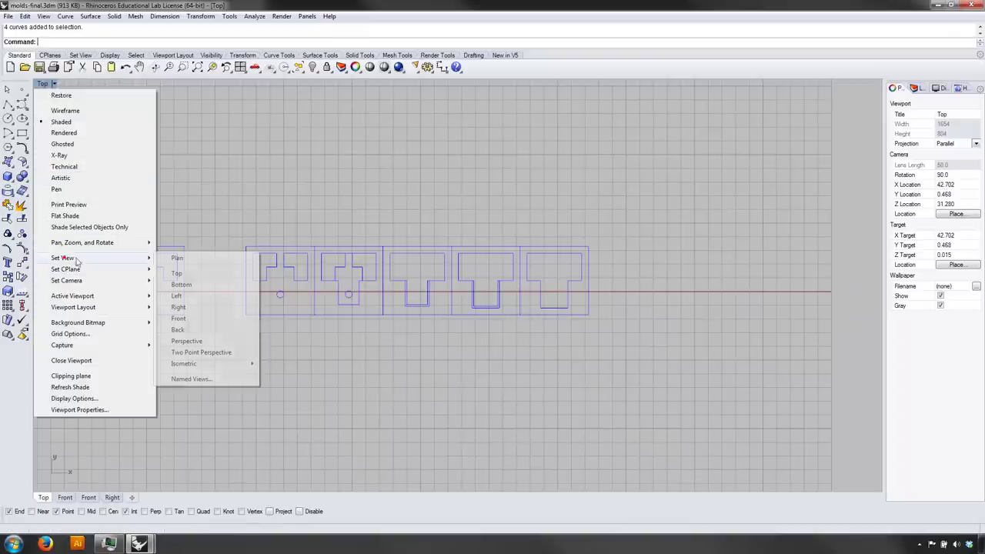
click(204, 339)
scroll(327, 310, up, 8)
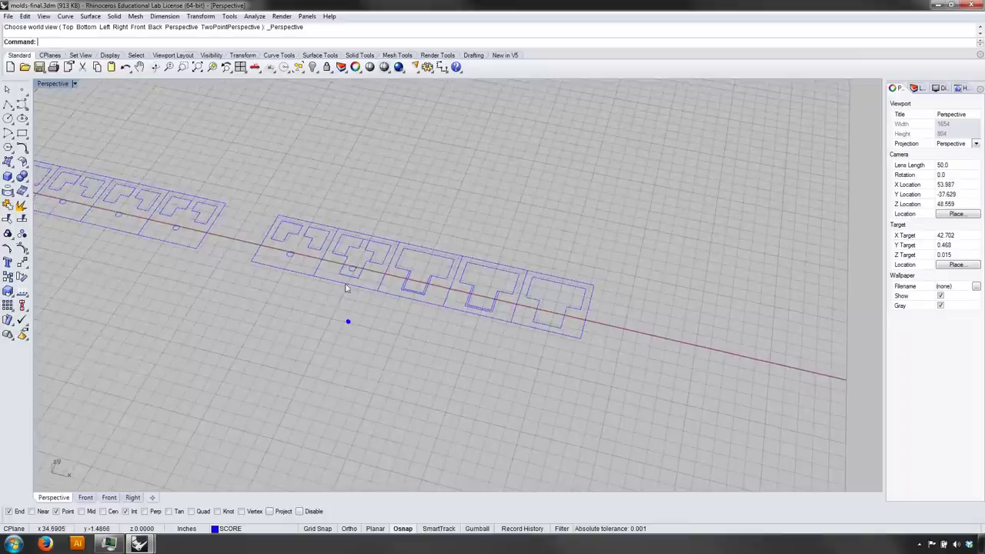
shift+right_drag(461, 152, 501, 233)
scroll(493, 224, up, 9)
scroll(480, 328, down, 10)
scroll(454, 346, down, 3)
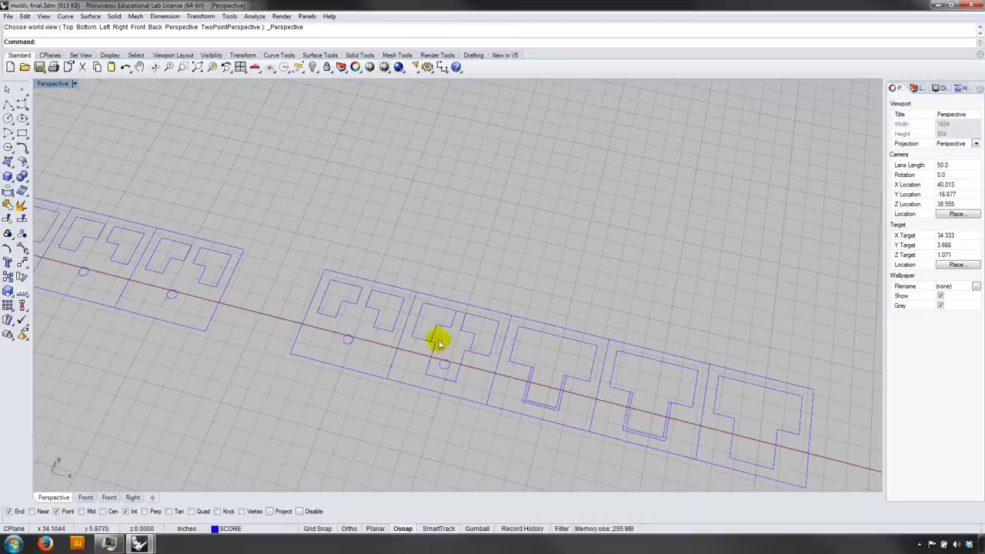
mouse_move(463, 364)
right_down()
mouse_move(482, 367)
mouse_move(469, 352)
right_up()
scroll(548, 362, up, 5)
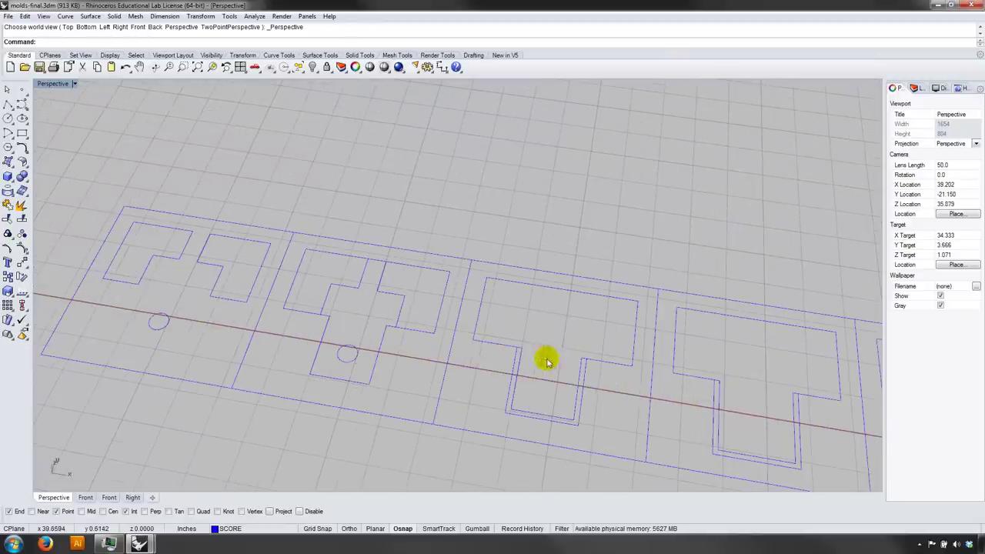
shift+right_drag(736, 399, 505, 343)
shift+right_drag(373, 304, 554, 356)
scroll(553, 356, down, 10)
Step: Show the hidden mold solids and bring them into view beside the slice layouts
text(Show)
key(Return)
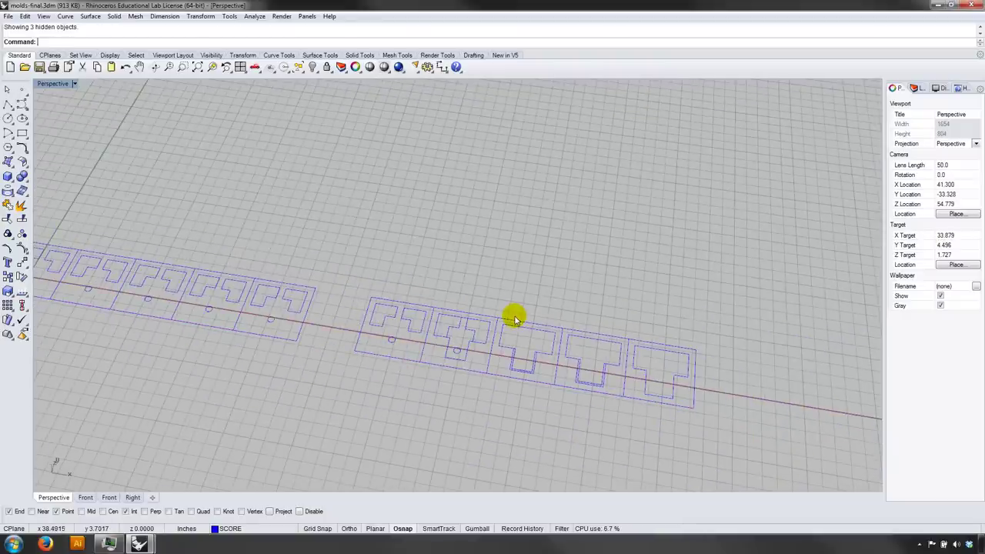
scroll(447, 308, down, 5)
scroll(336, 301, up, 8)
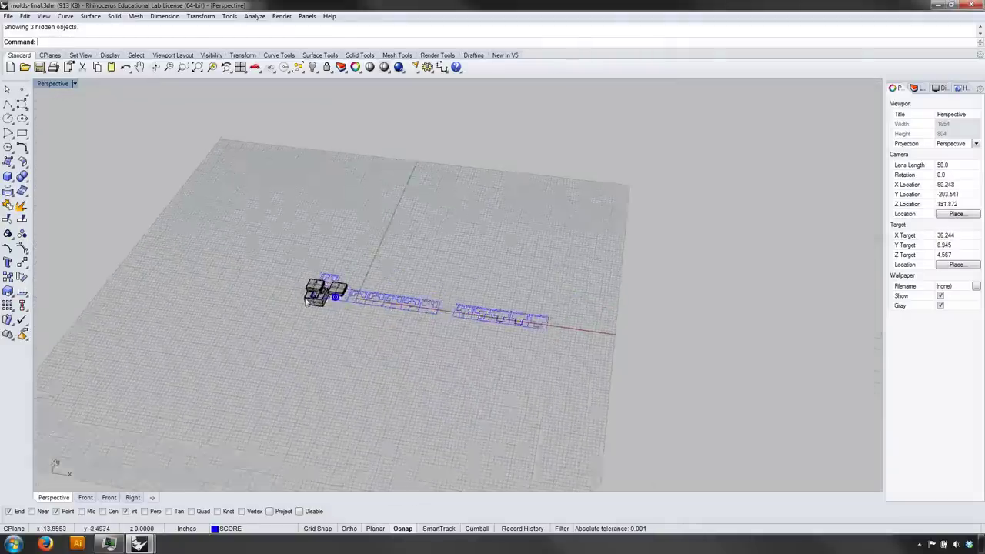
right_drag(413, 330, 351, 263)
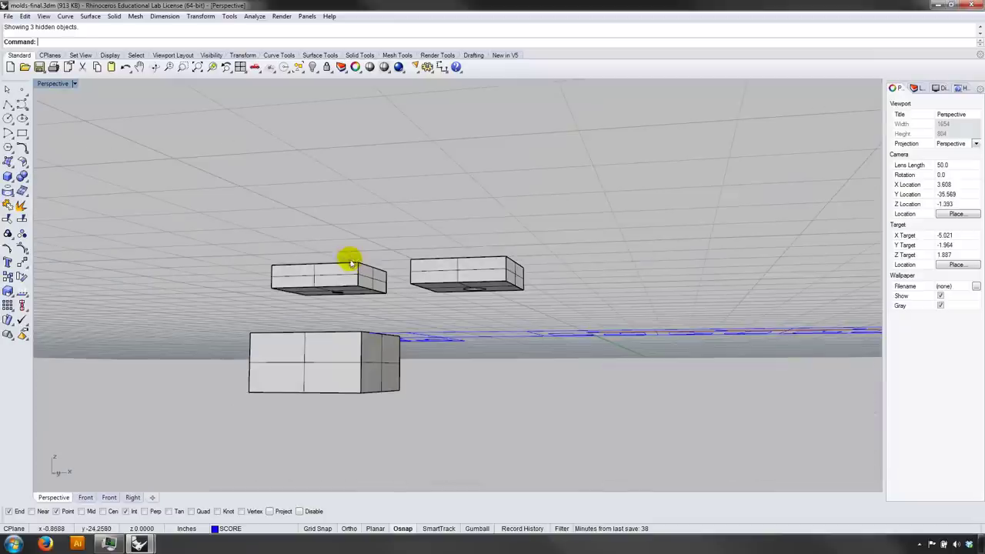
Step: Delete the two shallow mold blocks, keeping only the deep block with the stepped cavity
click(302, 373)
right_drag(303, 369, 330, 475)
drag(325, 343, 104, 312)
click(370, 405)
click(313, 225)
key(Delete)
click(460, 231)
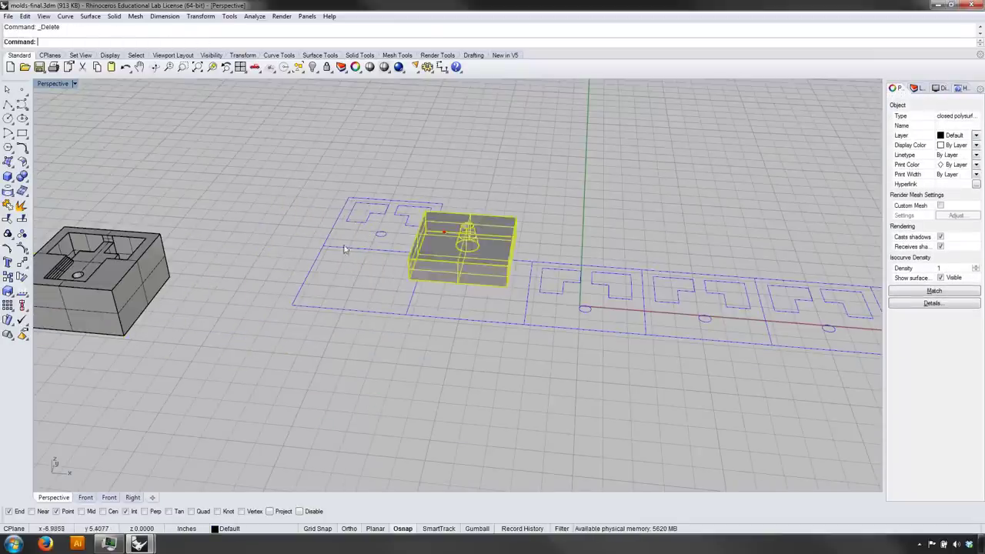
key(Delete)
Step: Inspect the stepped ledges and cavity of the remaining mold block from several angles
shift+right_drag(58, 219, 209, 257)
click(292, 321)
right_drag(274, 208, 257, 272)
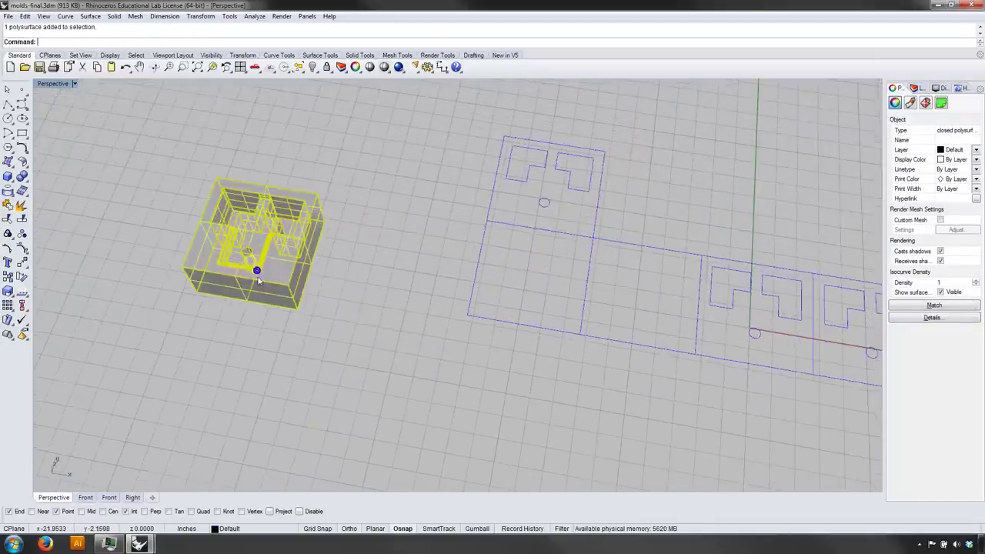
scroll(281, 258, up, 6)
click(429, 305)
right_drag(428, 305, 268, 363)
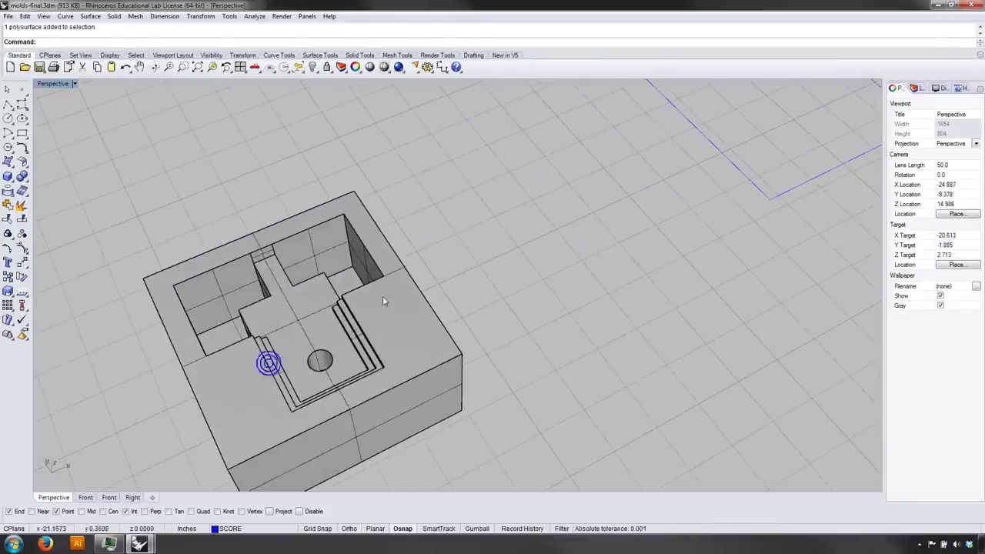
click(383, 305)
right_drag(383, 353, 314, 403)
click(493, 369)
right_drag(492, 369, 552, 307)
right_drag(389, 347, 552, 297)
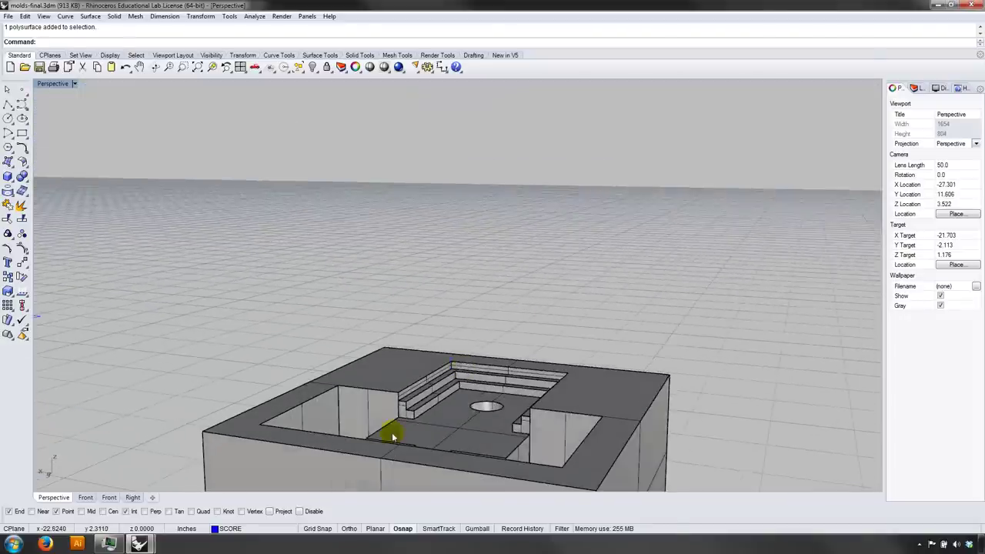
scroll(392, 437, up, 4)
click(416, 380)
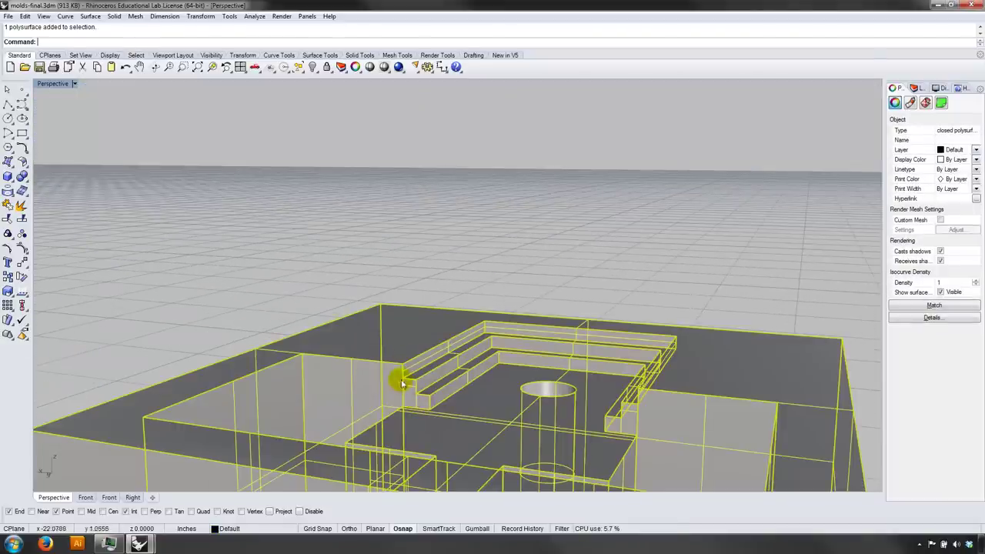
click(527, 287)
right_drag(653, 267, 431, 337)
Step: Compare the double stem outlines of the second sheet's T-shaped slices and return the viewport to the Top view
scroll(607, 303, down, 16)
shift+right_drag(655, 308, 600, 285)
shift+right_drag(600, 293, 486, 305)
scroll(537, 292, up, 12)
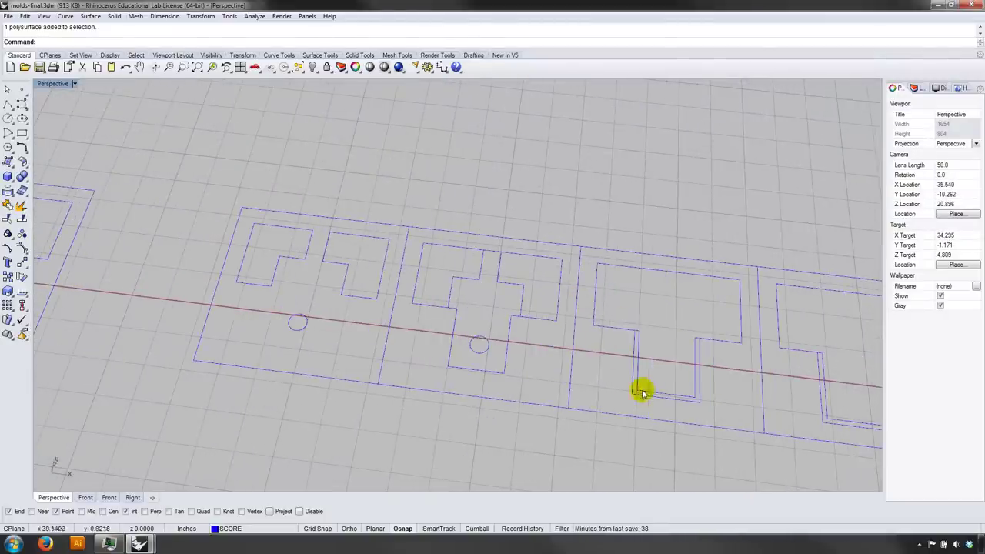
shift+right_drag(712, 361, 411, 364)
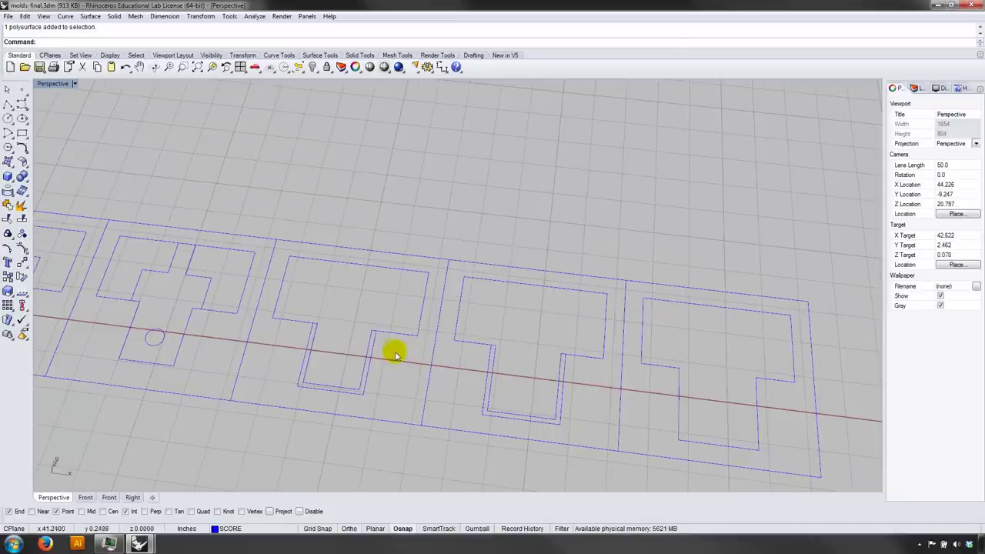
right_drag(389, 351, 410, 356)
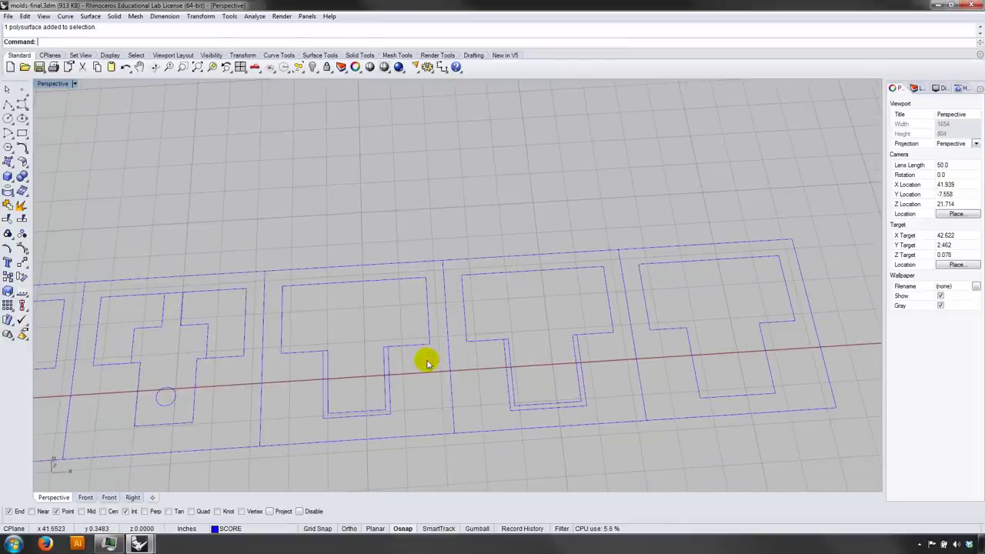
key(Return)
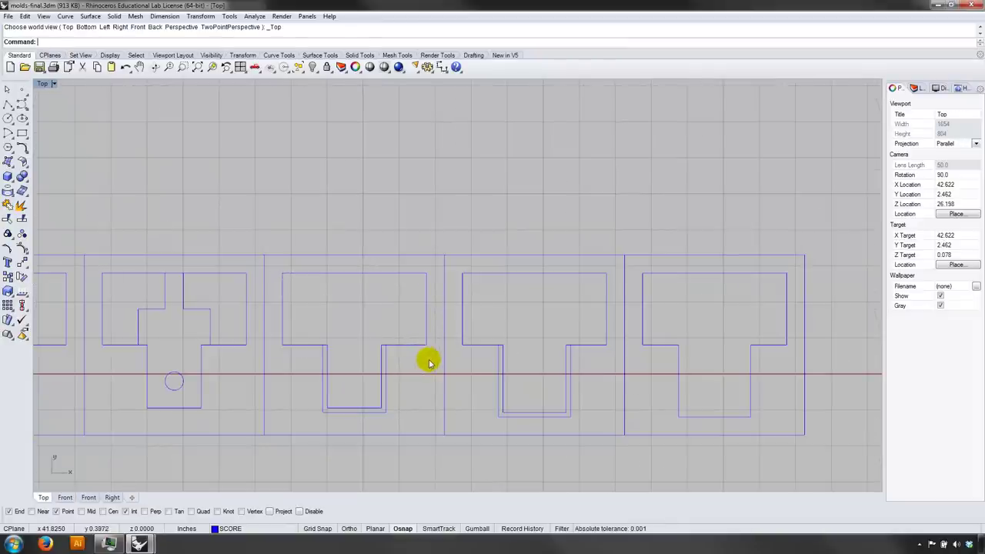
right_drag(634, 398, 620, 371)
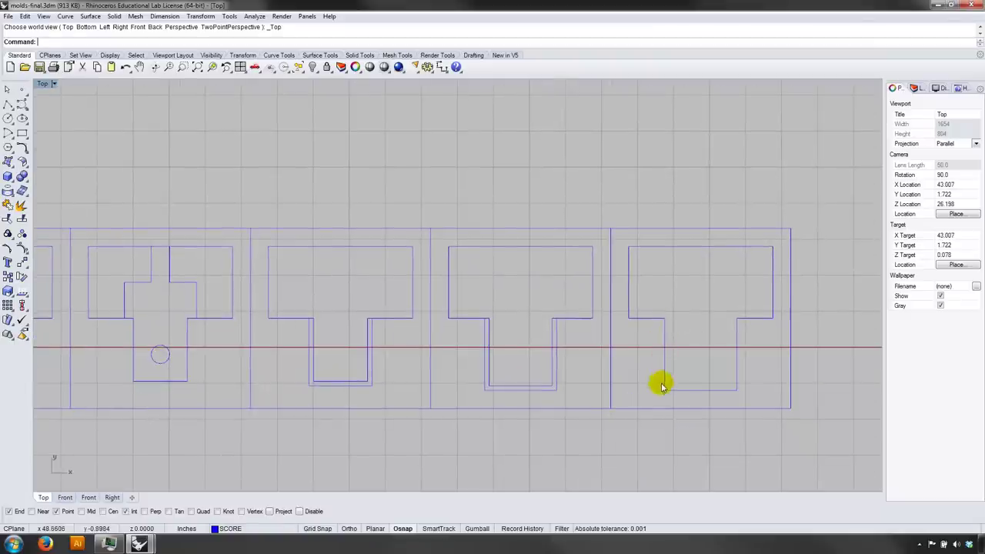
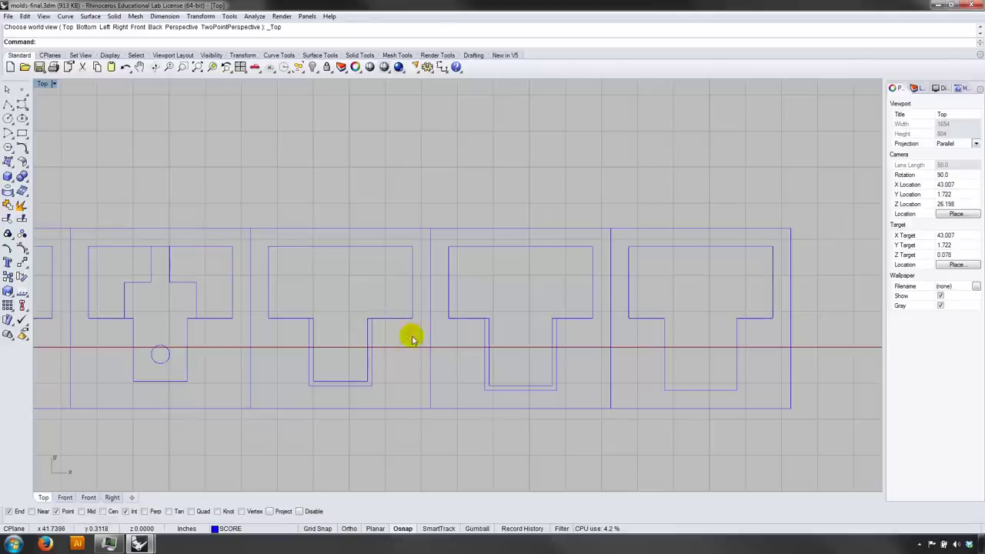
Step: Trim away the inner stem outlines of the T-shaped slices in the third and fourth cells of the second sheet
key(Return)
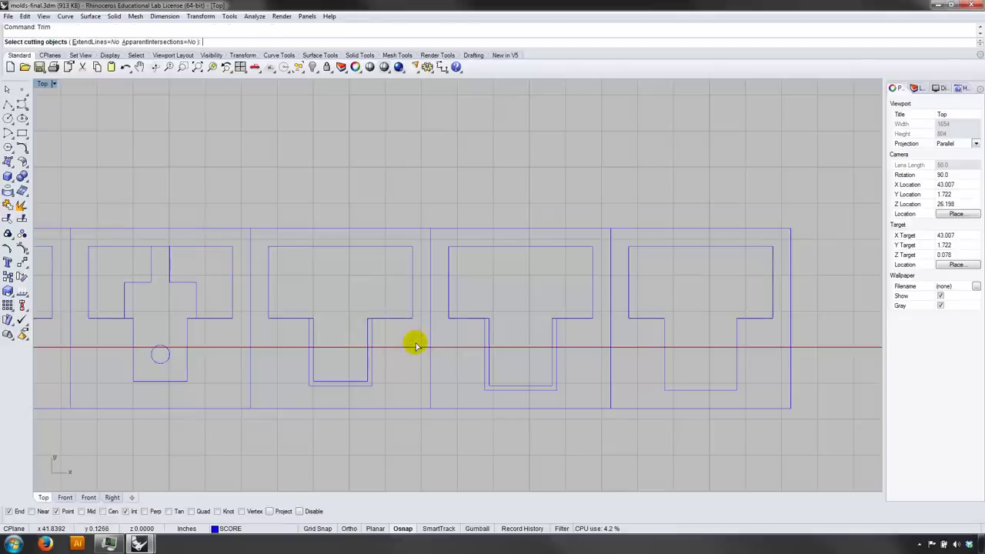
drag(622, 446, 245, 184)
right_drag(289, 195, 327, 344)
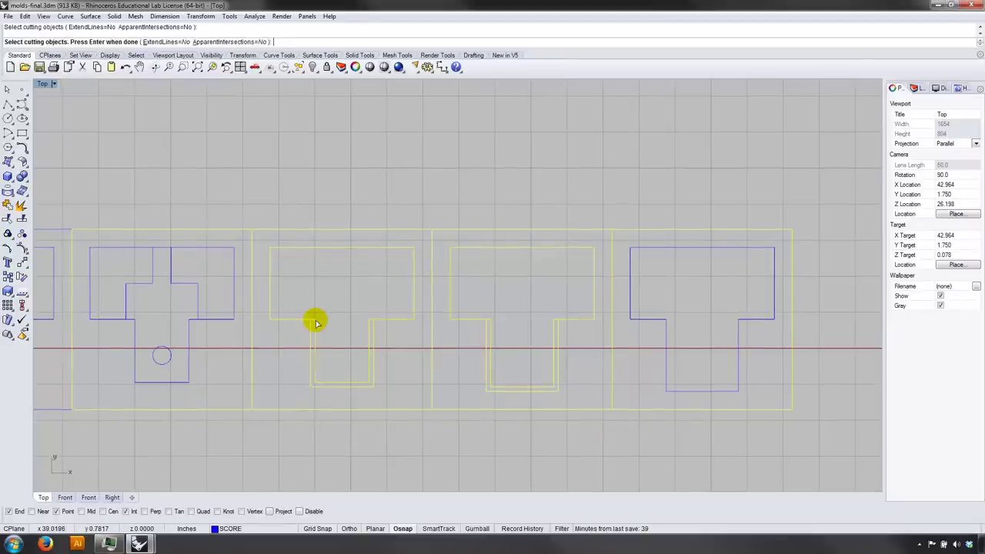
right_click(315, 323)
click(315, 322)
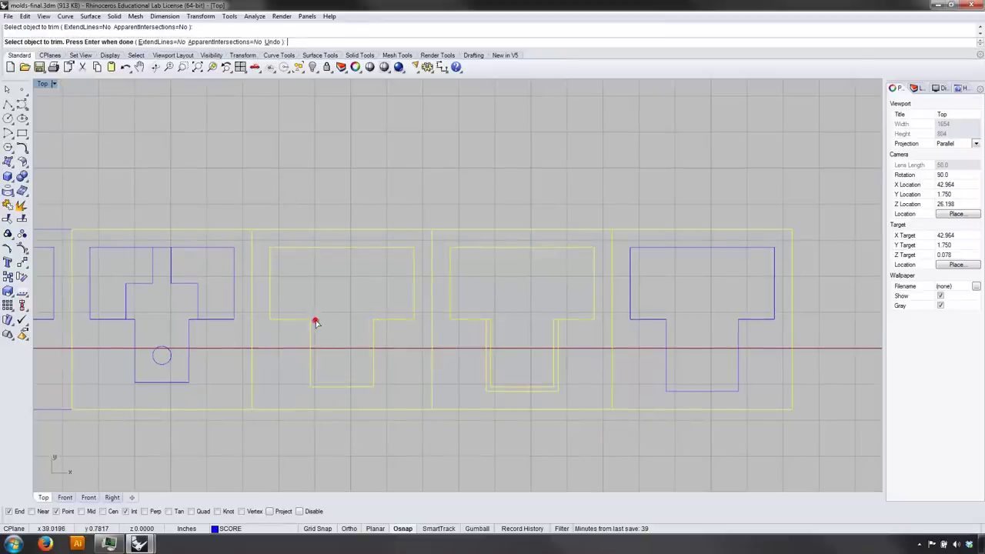
click(490, 324)
scroll(526, 316, down, 1)
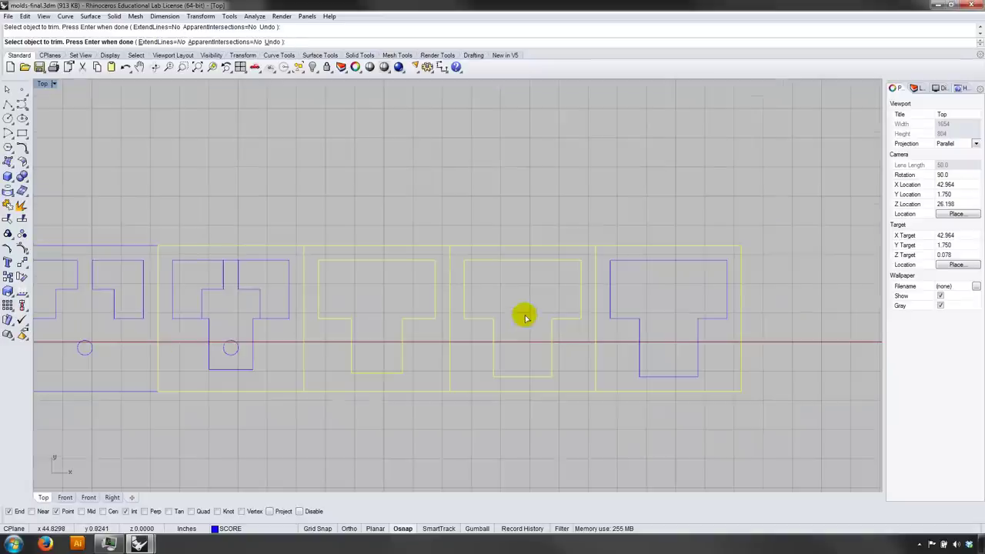
scroll(594, 323, up, 1)
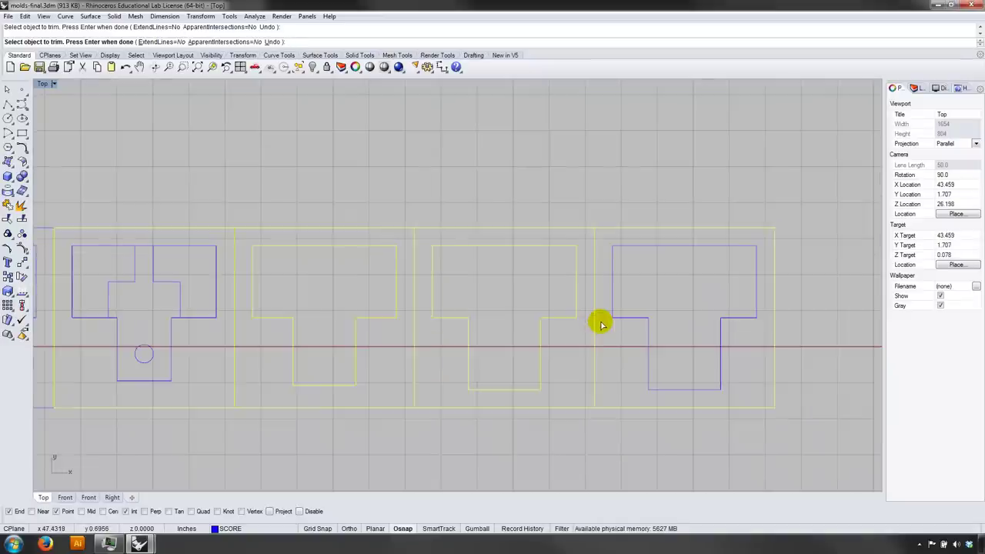
key(Return)
click(617, 262)
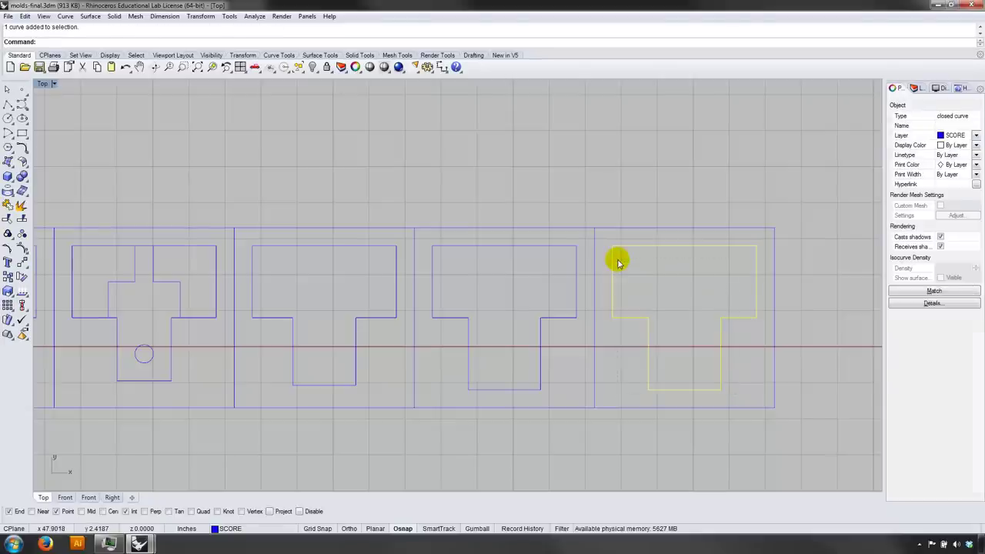
text(Copy)
key(Return)
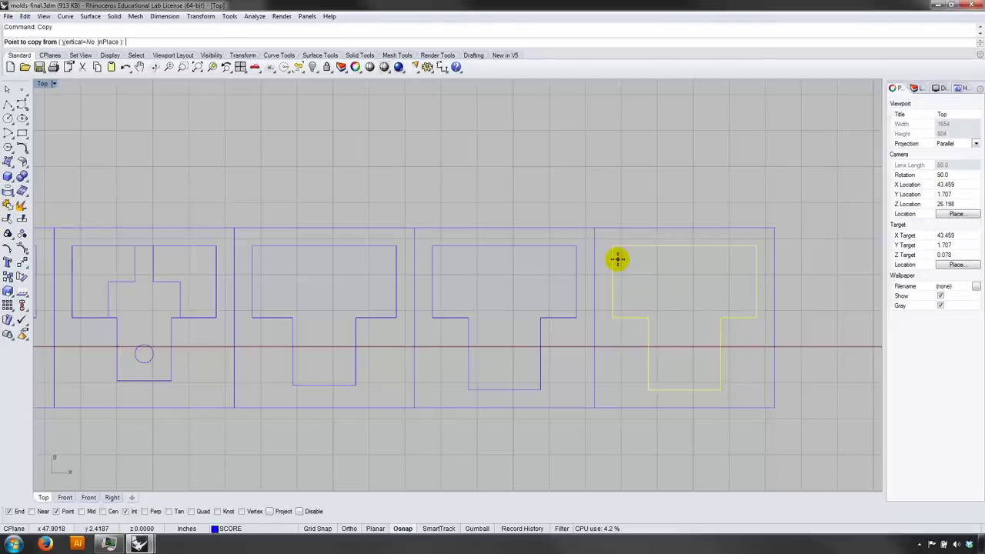
click(613, 247)
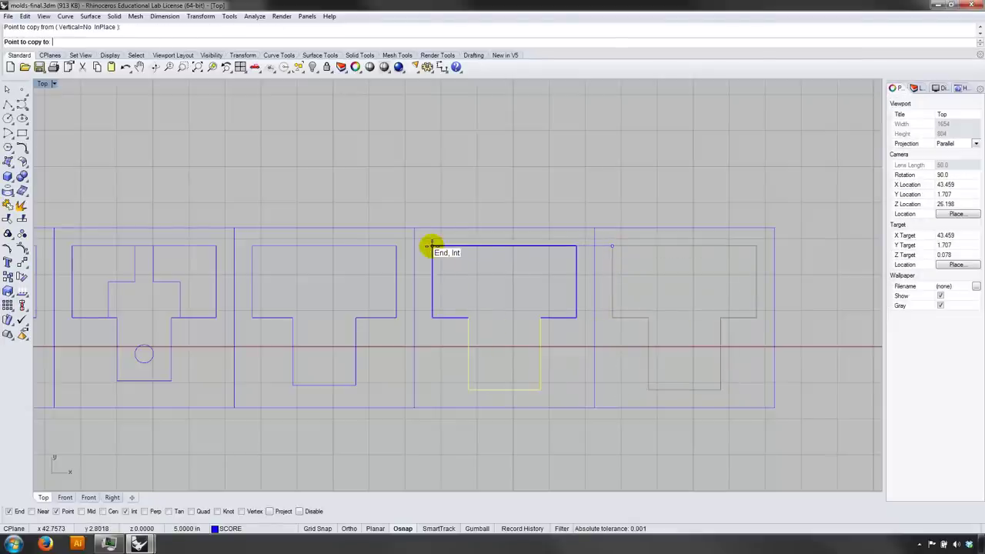
key(Escape)
Step: Undo the last stem trim and trim away the outer stem outlines of the third and fourth cells' T-shaped slices instead
key(ctrl+z)
click(558, 355)
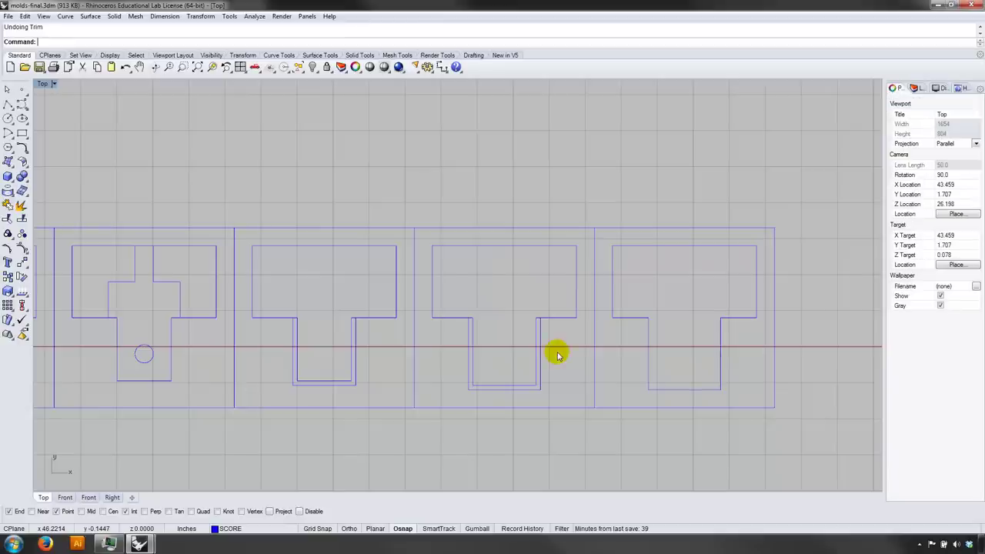
key(Return)
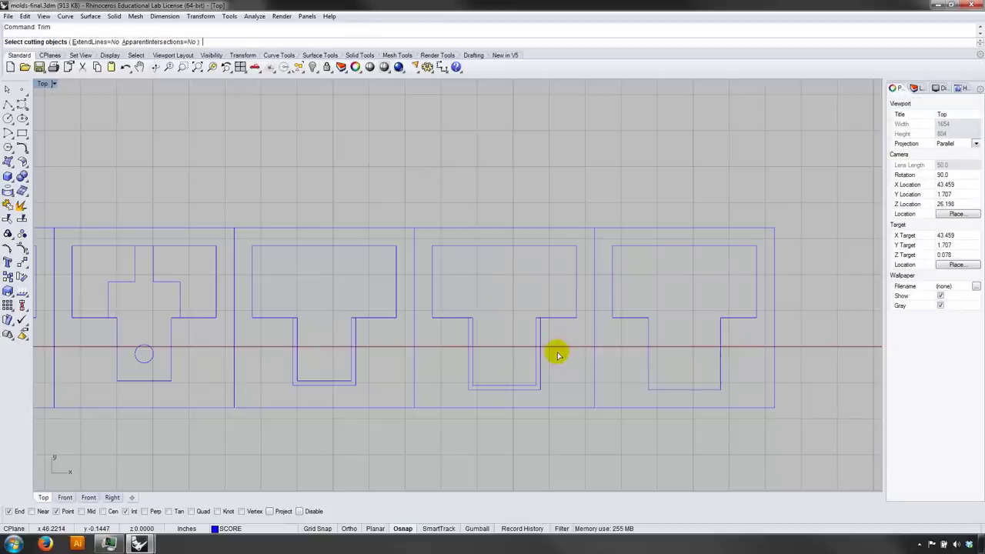
drag(321, 226, 264, 191)
right_click(295, 191)
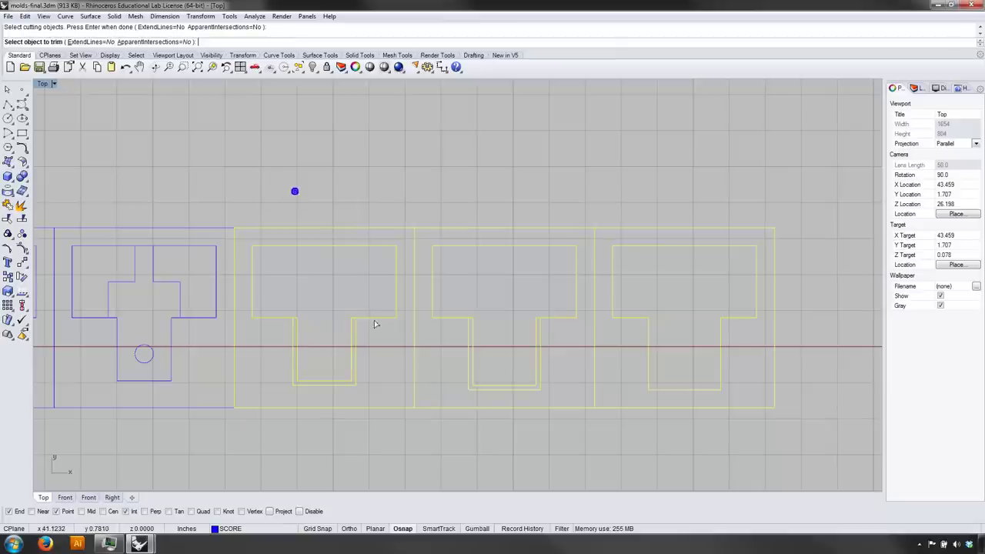
click(357, 328)
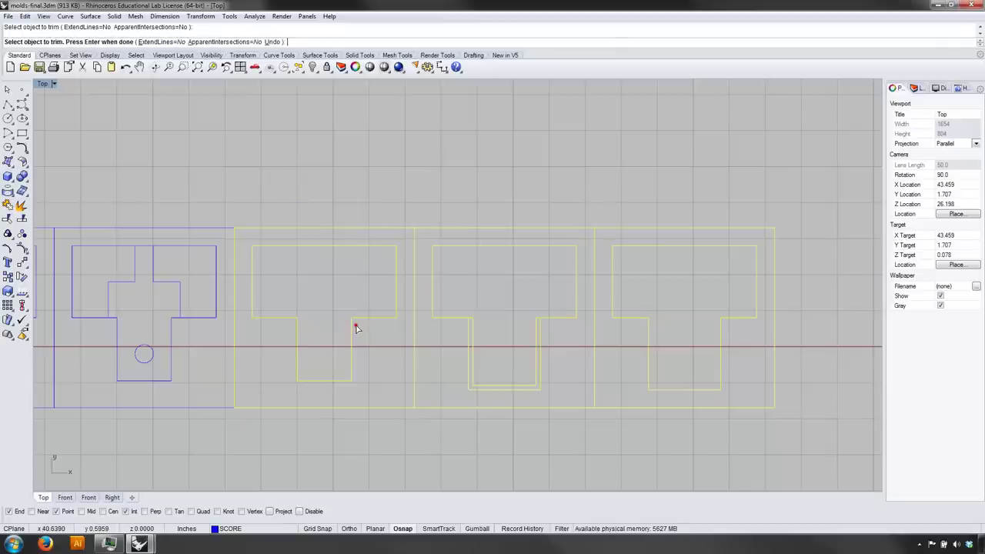
click(468, 322)
right_drag(307, 457, 328, 458)
right_click(328, 450)
Step: Trim away the stepped inner lines inside the second cell of the second sheet, leaving only its T-shaped outline
right_drag(279, 433, 343, 454)
right_drag(261, 318, 324, 324)
right_drag(347, 362, 379, 367)
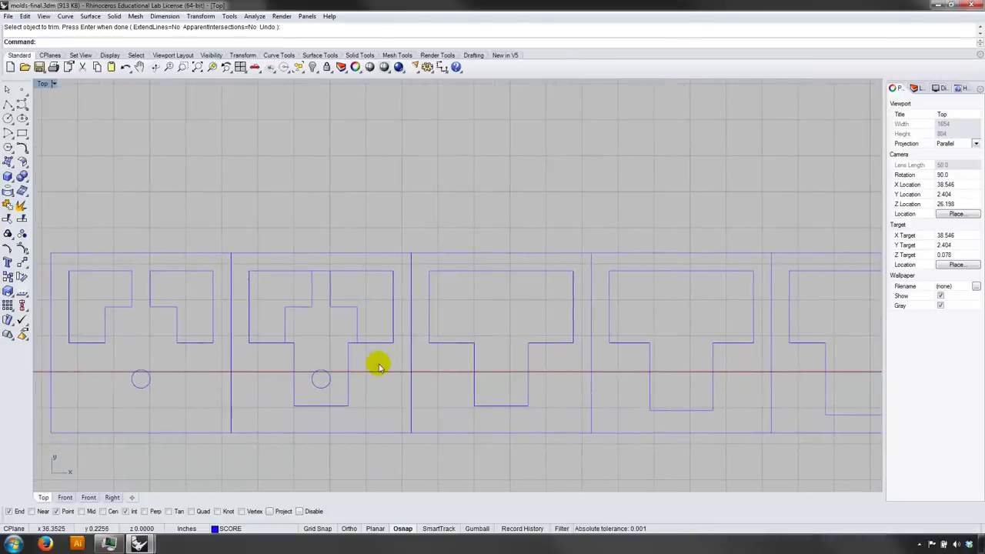
text(Trim)
key(Return)
drag(272, 277, 268, 262)
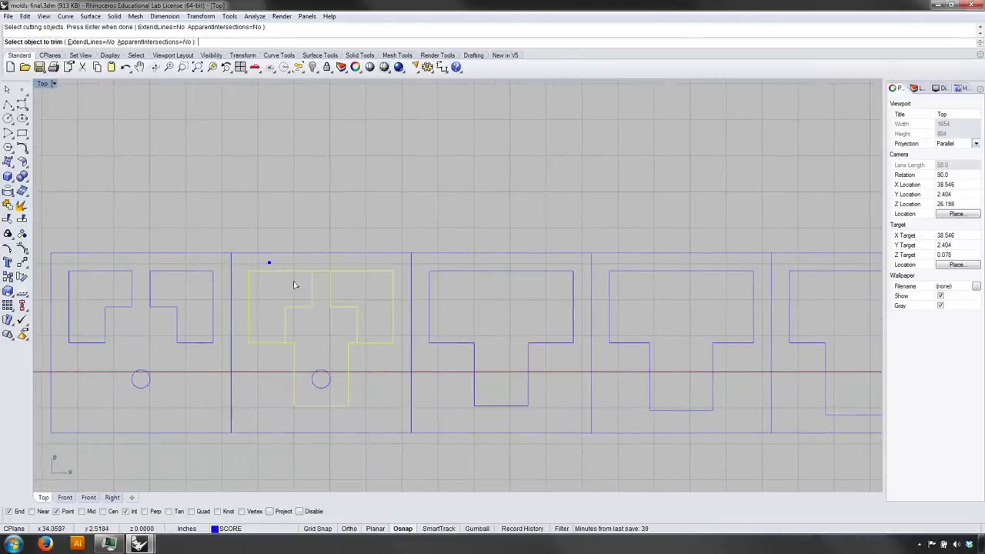
click(310, 291)
click(329, 290)
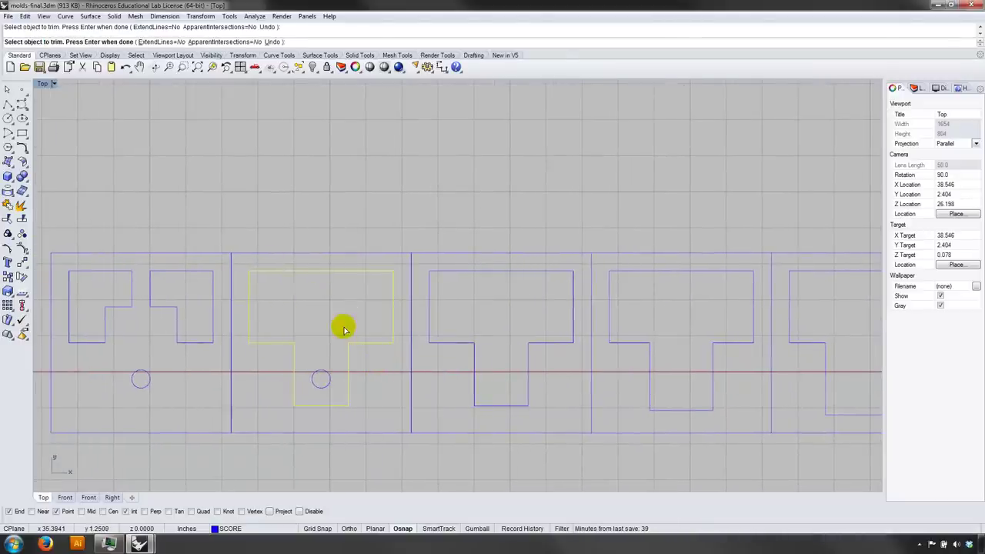
scroll(344, 329, down, 2)
key(Return)
Step: Delete the circle inside the T-shaped slice in the second cell of the second sheet
right_drag(412, 400, 559, 365)
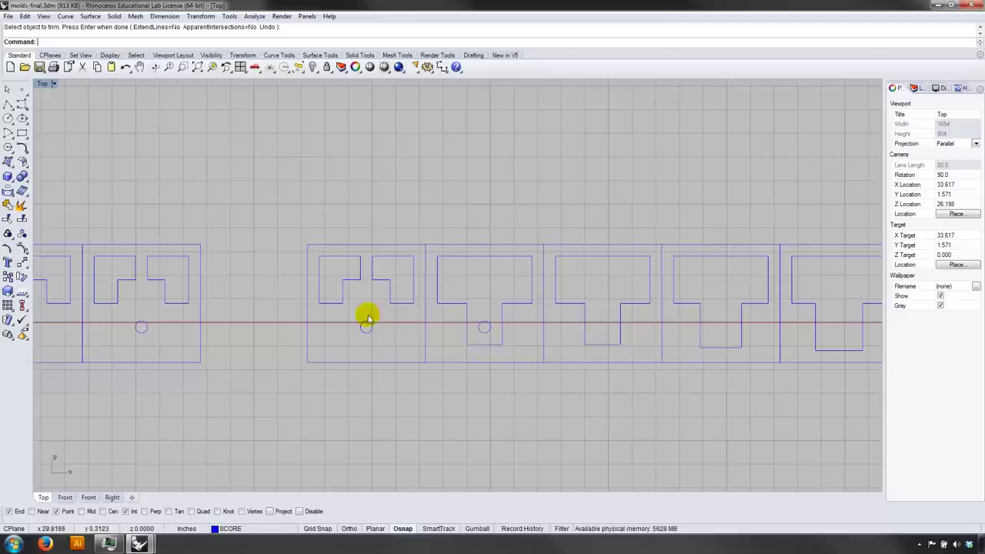
right_drag(484, 328, 449, 336)
key(Escape)
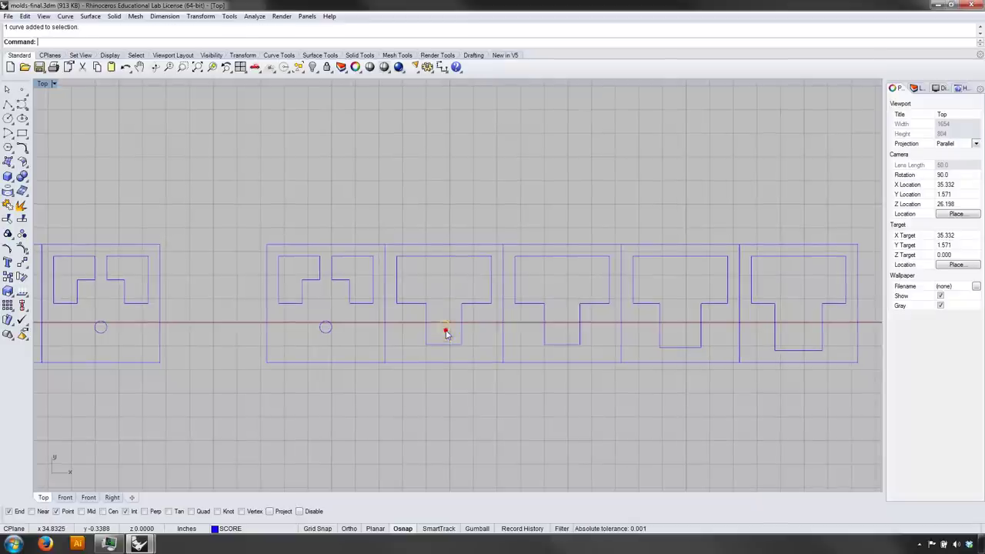
click(444, 330)
key(Delete)
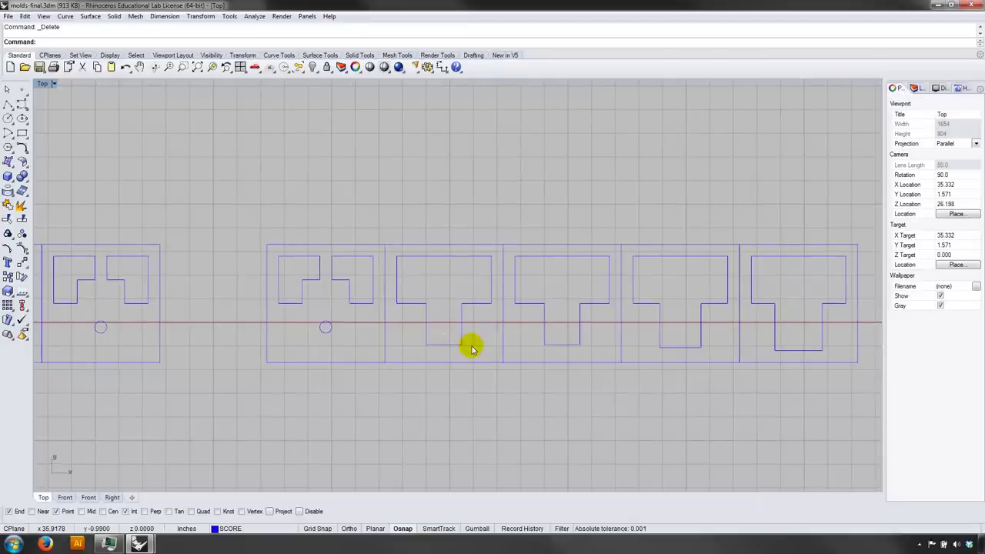
Step: Join the two curves of the T-shaped slice in the second sheet's third cell into one closed curve
right_drag(480, 347, 441, 379)
scroll(441, 380, up, 3)
click(550, 378)
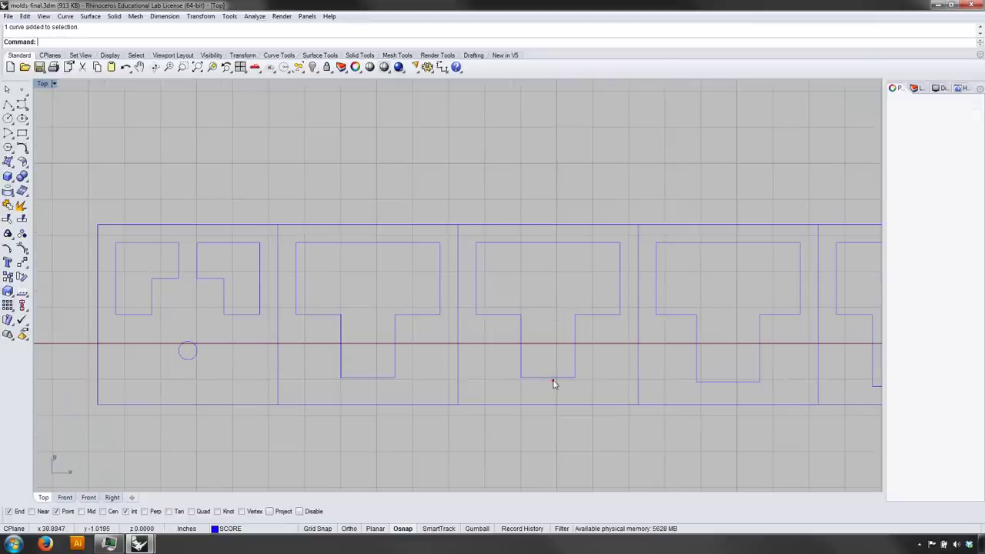
drag(612, 375, 485, 265)
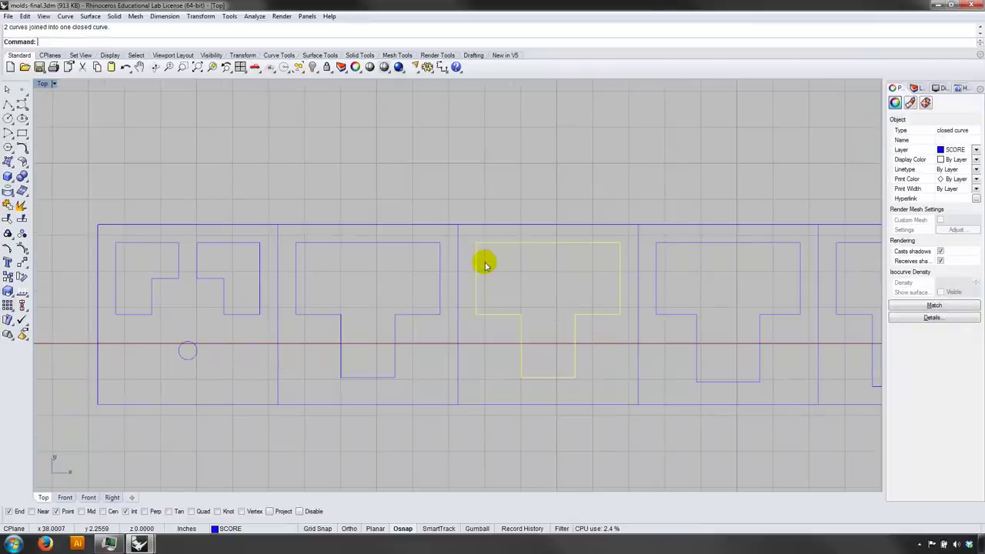
Step: Try to join the T-shaped outlines in the fourth and fifth cells of the second sheet
scroll(485, 265, down, 2)
click(669, 360)
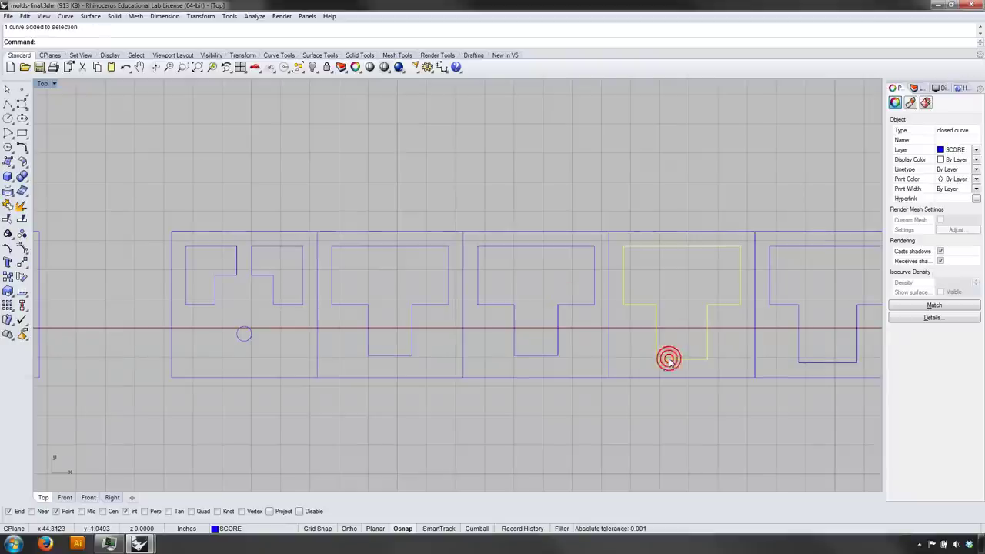
key(Return)
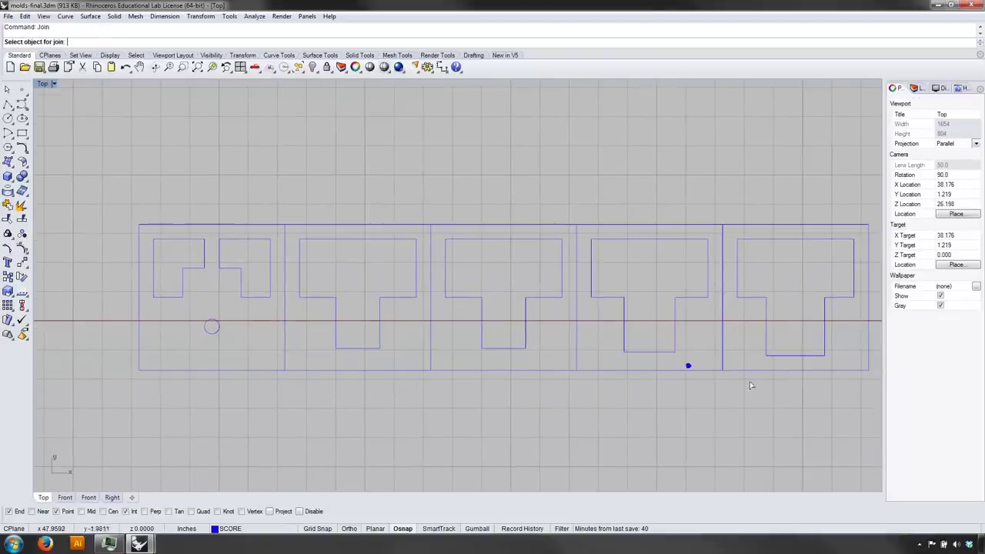
click(794, 382)
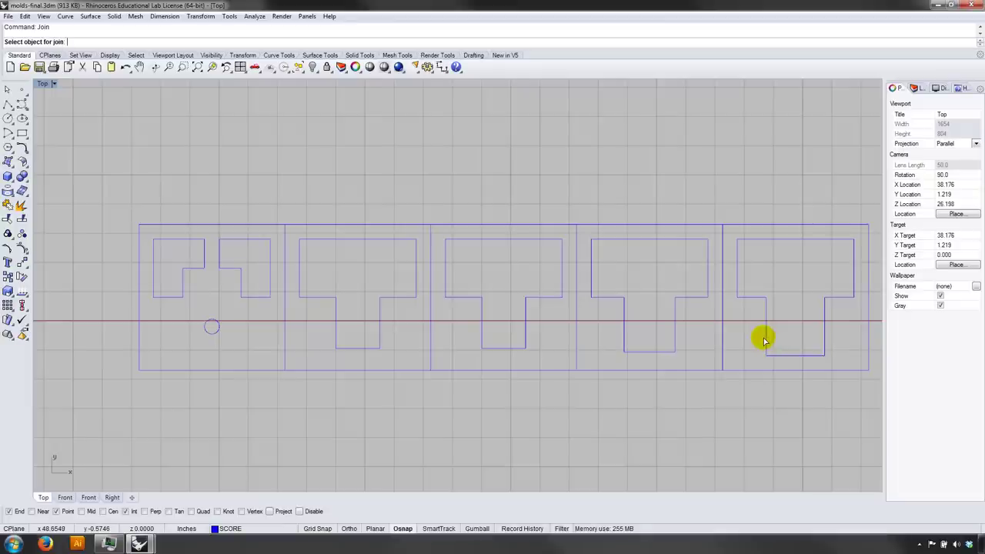
right_drag(765, 339, 696, 346)
click(816, 192)
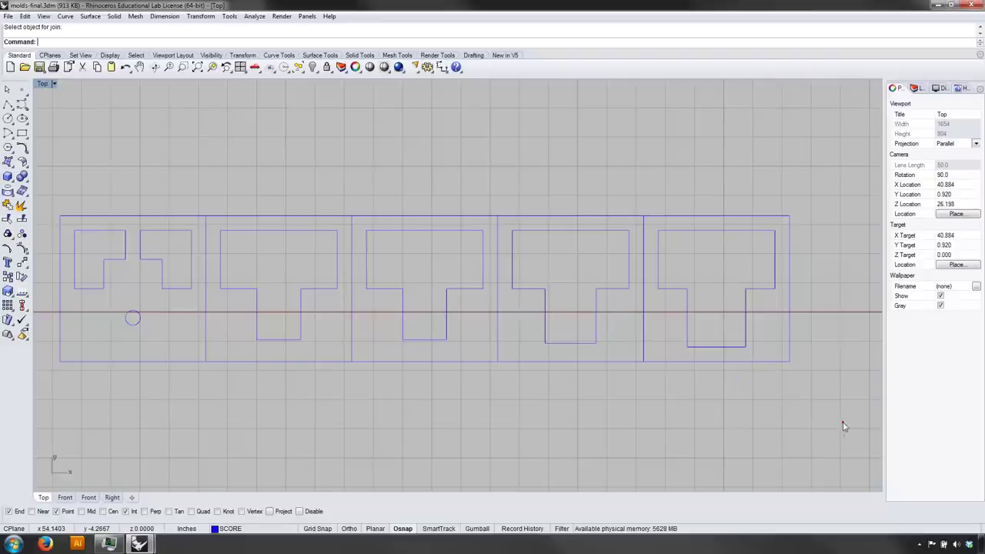
Step: Join the curve pieces of the T-shaped slice in the second cell and check the neighbouring outlines by selecting them
drag(303, 159, 291, 158)
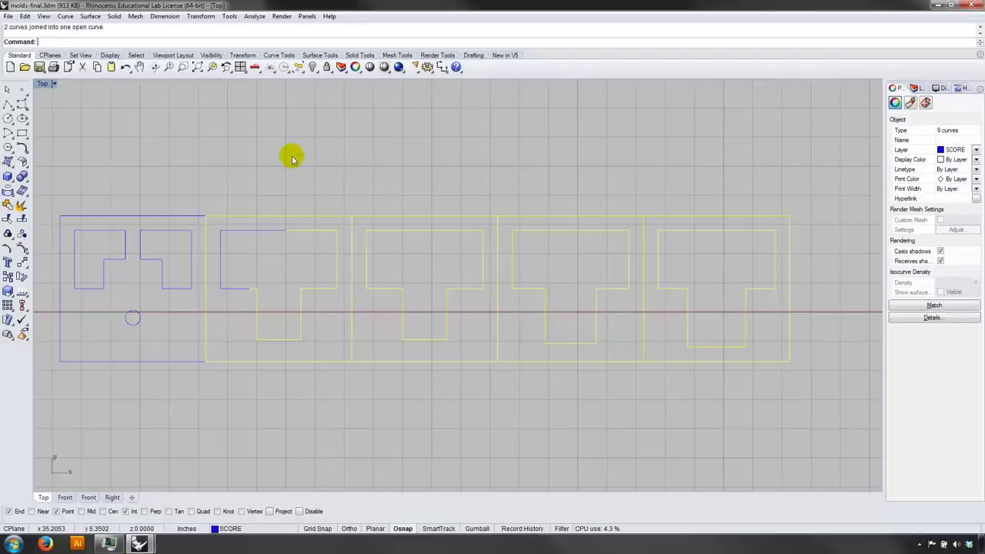
click(316, 439)
drag(512, 429, 46, 157)
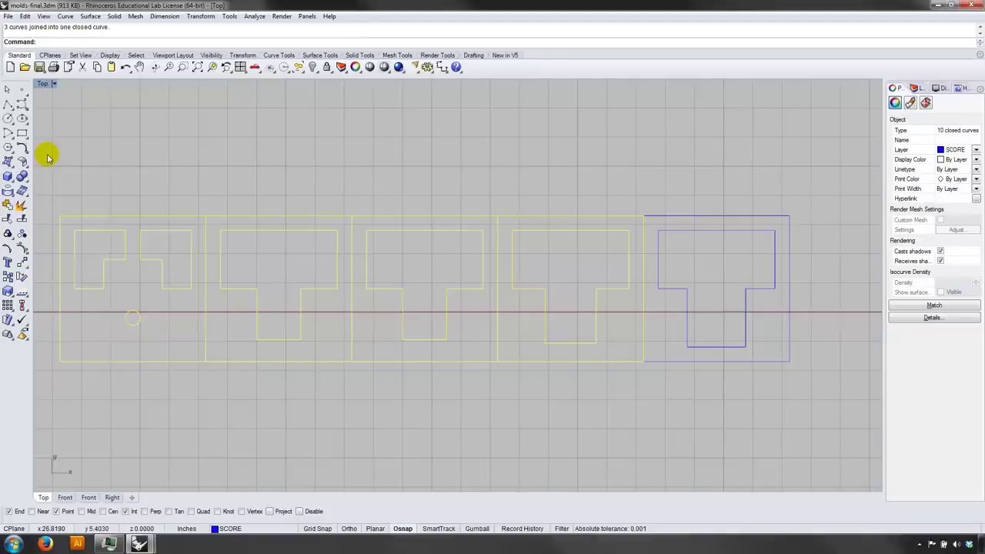
click(231, 192)
click(176, 229)
click(126, 251)
click(125, 259)
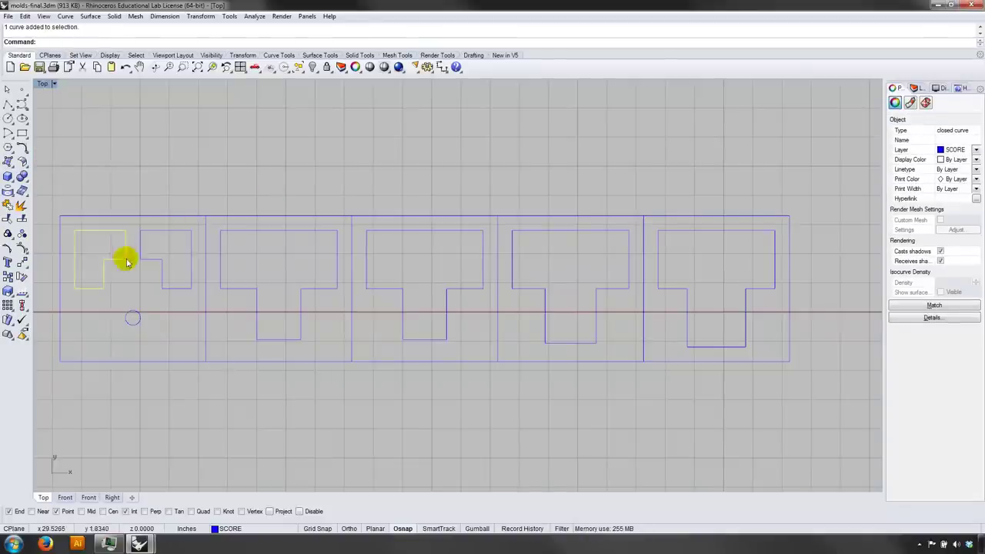
click(167, 327)
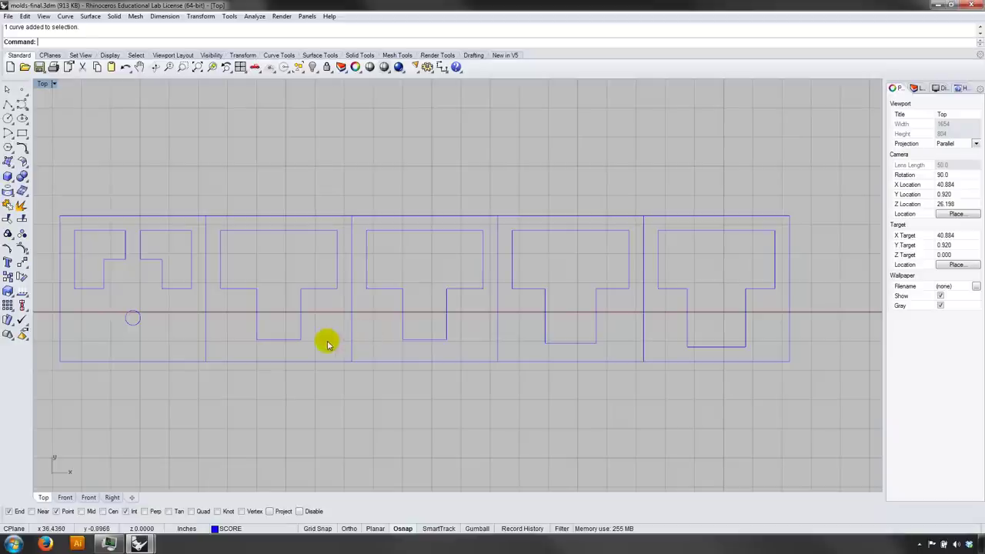
Step: Copy the third cell's T-shaped outline onto the second cell, aligned by its upper-left corner
click(404, 352)
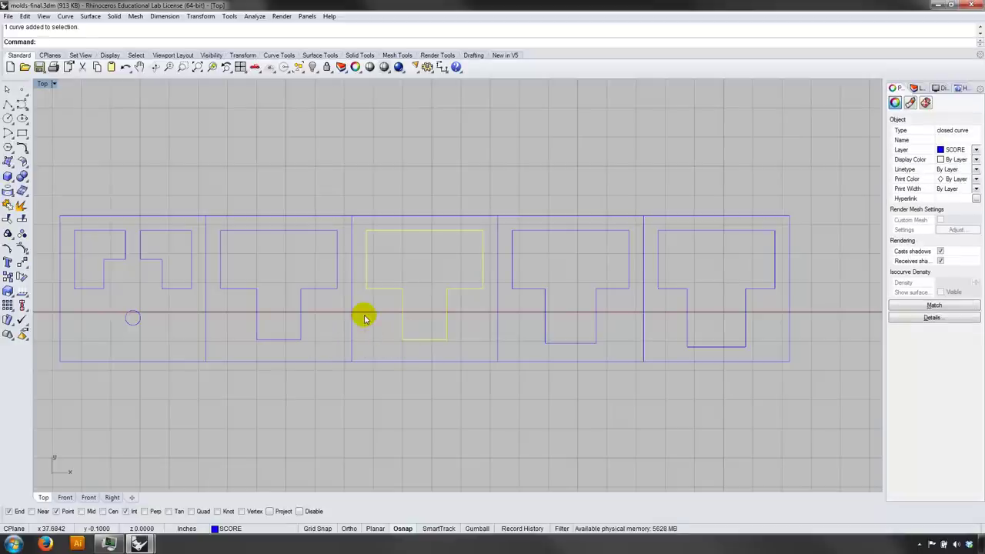
key(Return)
click(365, 231)
click(220, 231)
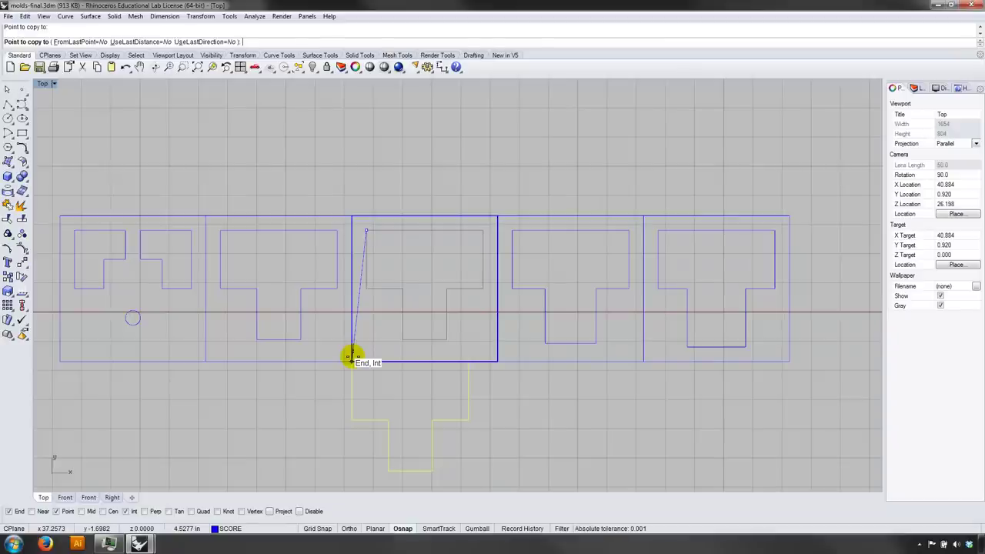
key(Escape)
Step: Undo the outline copy, the joins, the circle deletion and the trim made in the second cell
click(403, 401)
key(ctrl+z)
key(ctrl+z)
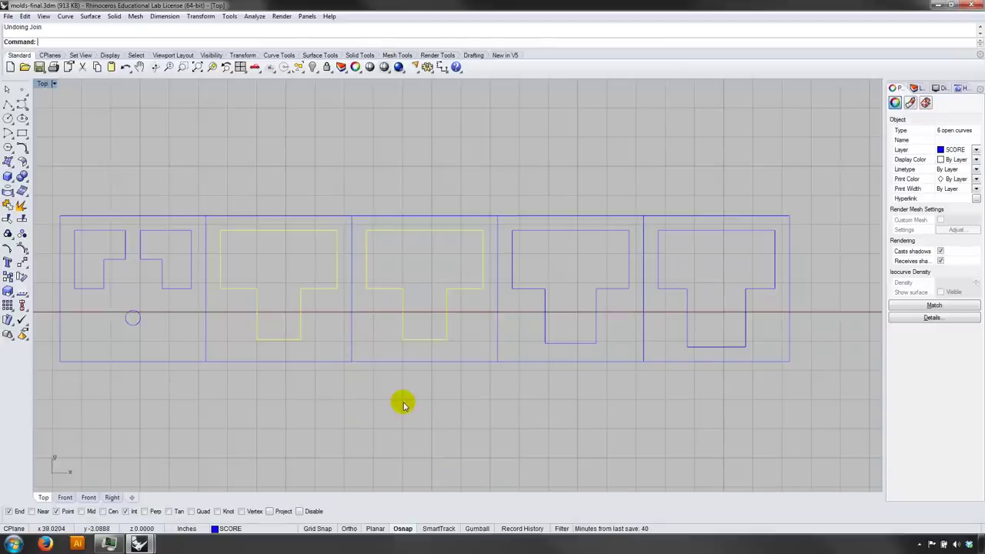
key(ctrl+z)
key(Escape)
Step: Try deleting the curve with the stepped stem in the second cell, and undo the deletion
click(287, 303)
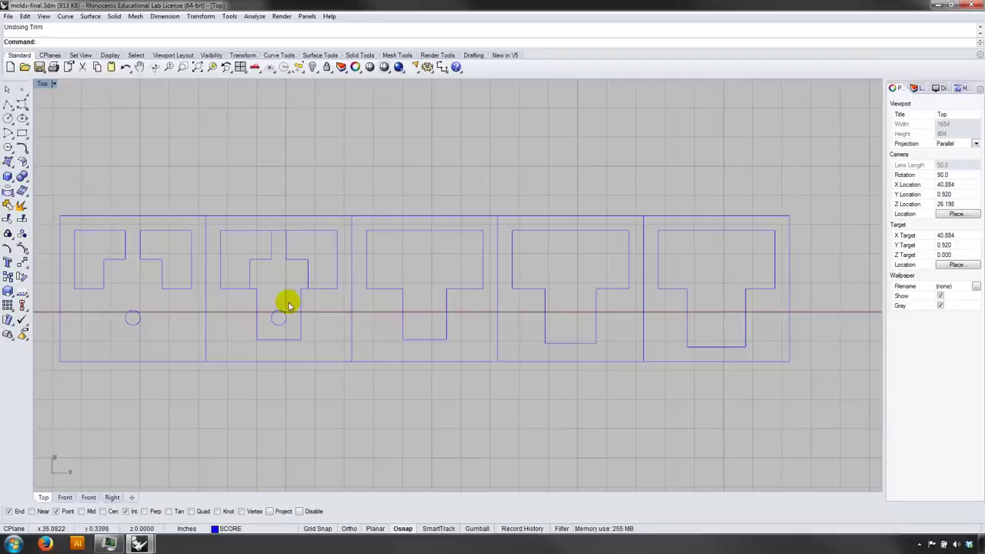
click(298, 297)
key(Delete)
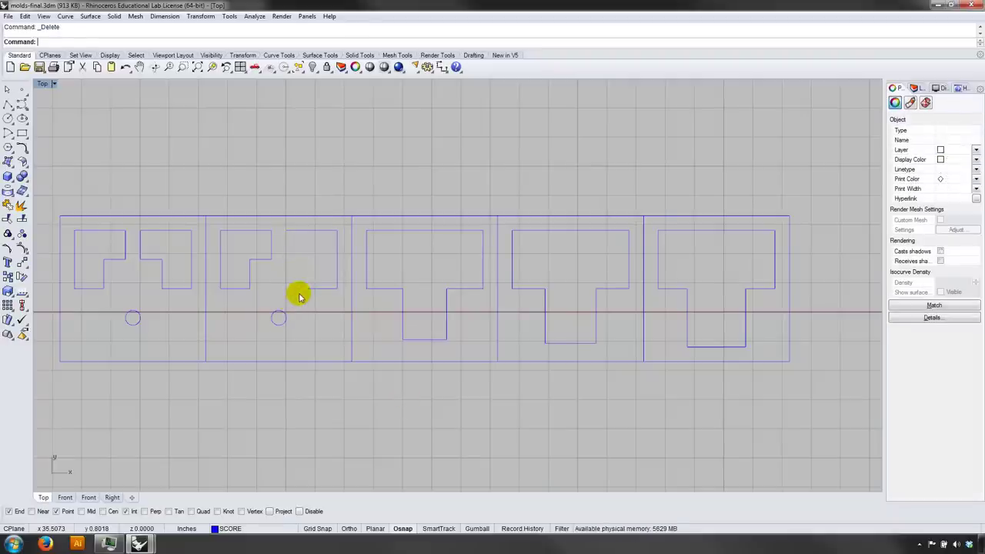
key(ctrl+z)
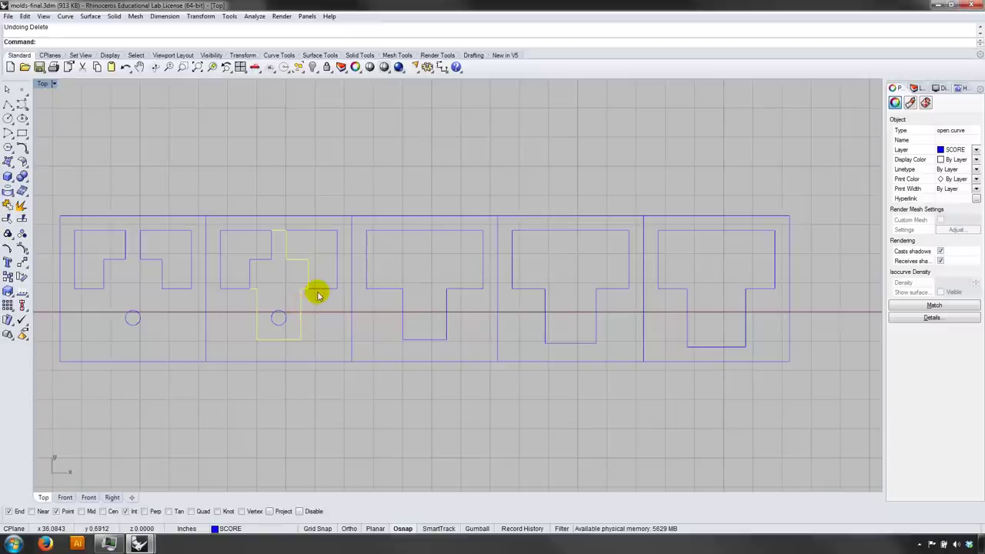
Step: Explode the stepped stem curve in the second cell and select the open curve forming the T's right arm
text(Exp)
key(Return)
click(317, 291)
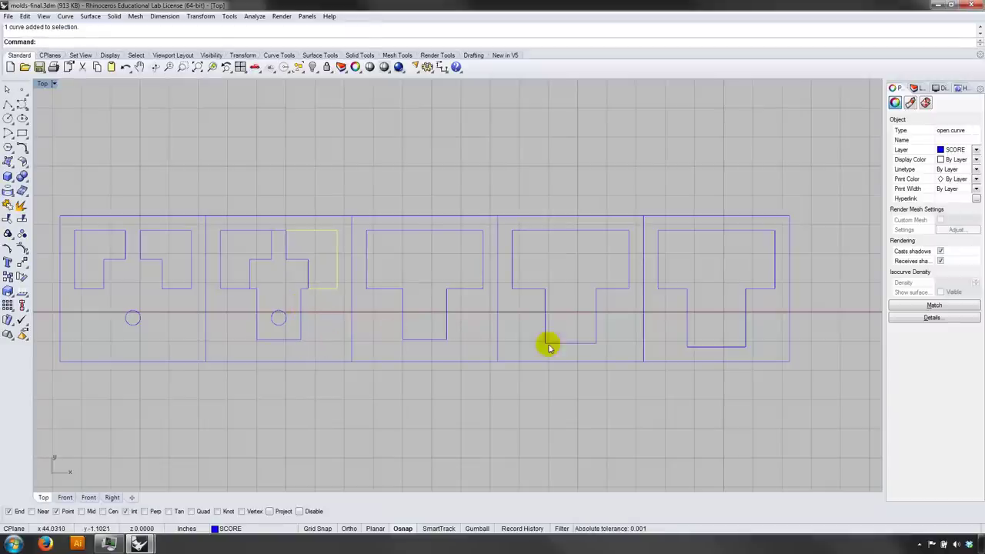
Step: Inspect the mold block's stepped ledges, cavity and round hole in the Perspective view
right_drag(342, 376, 480, 395)
scroll(365, 400, down, 10)
right_drag(115, 362, 512, 328)
scroll(238, 336, up, 8)
click(45, 83)
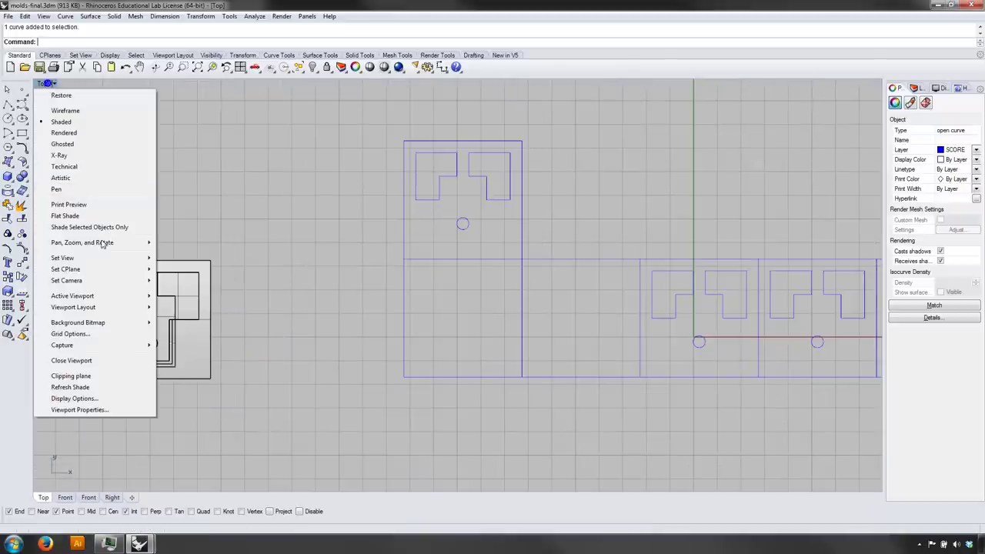
click(117, 257)
click(187, 341)
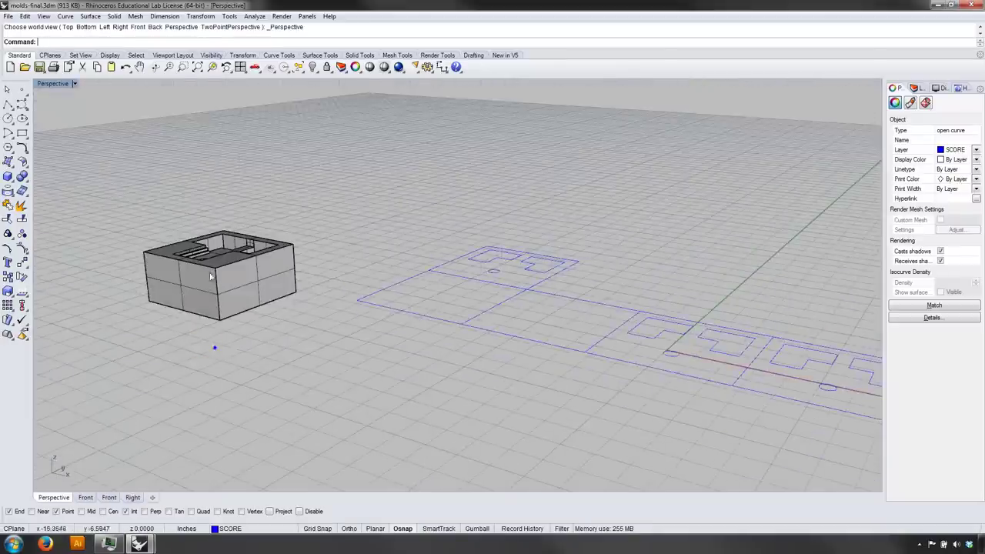
scroll(173, 217, up, 3)
scroll(173, 217, up, 2)
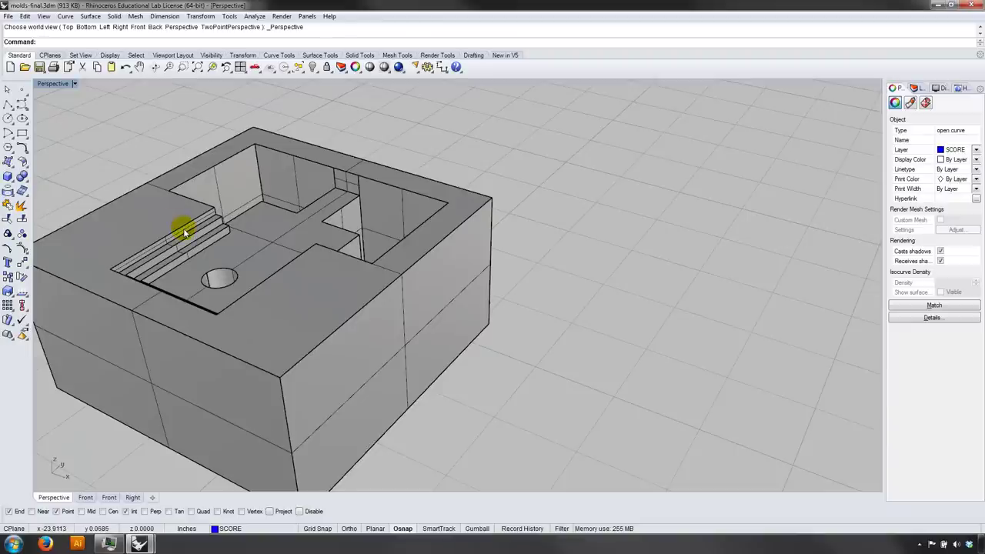
right_drag(204, 254, 228, 271)
right_drag(289, 241, 319, 222)
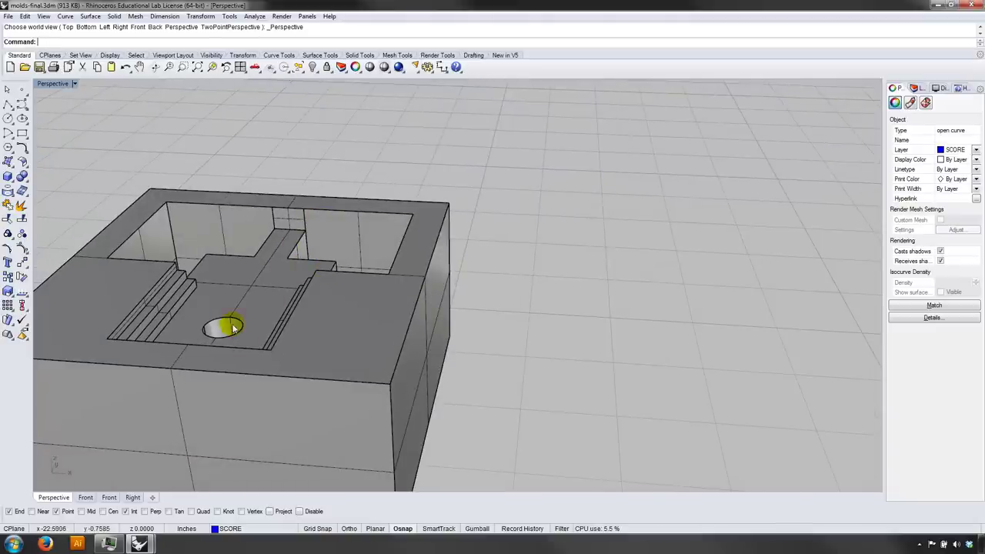
Step: Return from the mold block to the slice sheets and show the second sheet's second cell in the Top view
shift+right_drag(668, 337, 530, 318)
scroll(534, 319, down, 8)
shift+right_drag(853, 312, 539, 299)
shift+right_drag(683, 285, 524, 286)
right_drag(565, 279, 581, 308)
key(ctrl+F1)
scroll(592, 307, down, 2)
scroll(591, 308, down, 5)
scroll(708, 277, up, 10)
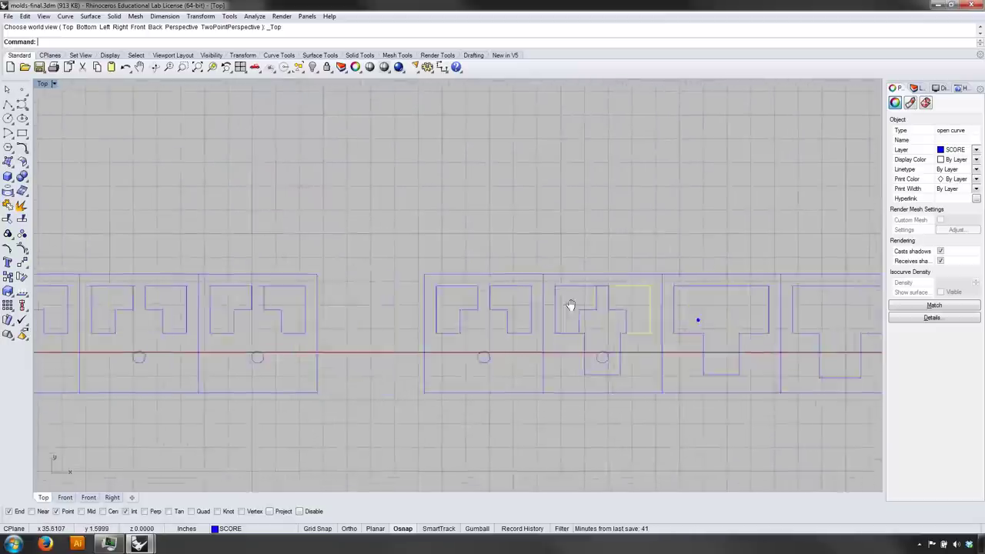
Step: Delete the stem outline and the short connecting segments in the second sheet's second cell, keeping the two stepped L shapes and the circle
click(387, 169)
scroll(400, 291, up, 3)
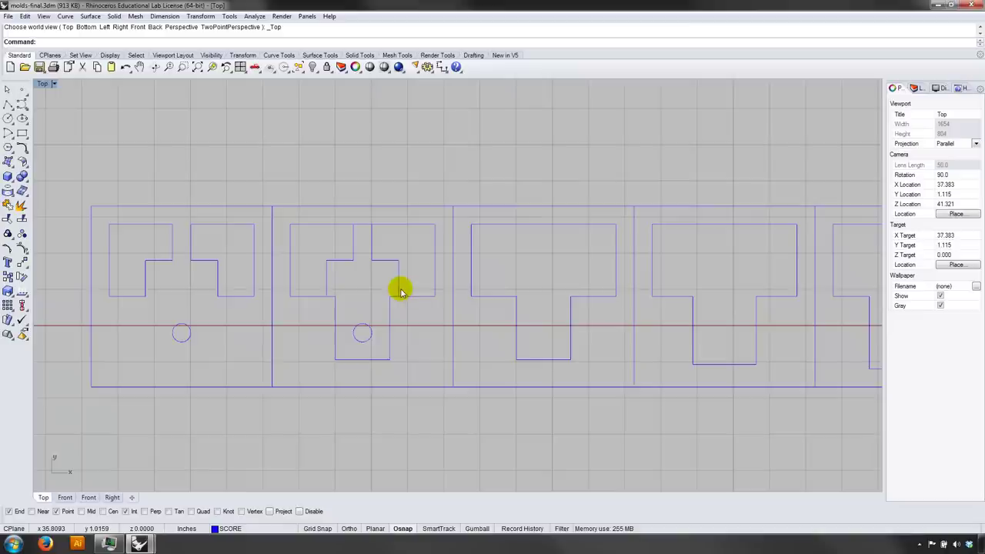
right_drag(403, 280, 352, 262)
click(339, 301)
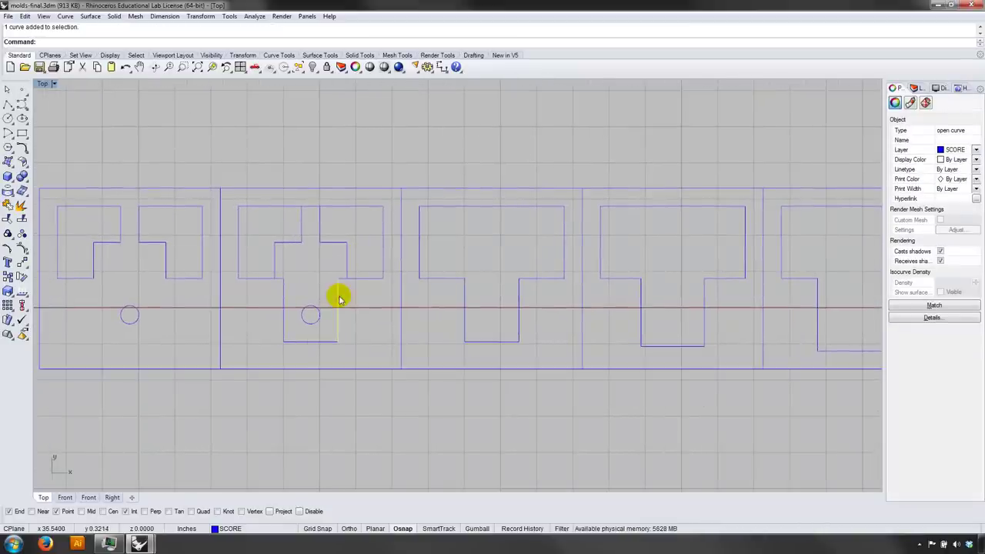
key(Delete)
click(343, 284)
key(Delete)
click(310, 207)
key(Delete)
click(281, 315)
key(Delete)
click(282, 278)
key(Escape)
Step: Join the curves on each of the two sheets into closed outlines
scroll(331, 311, down, 3)
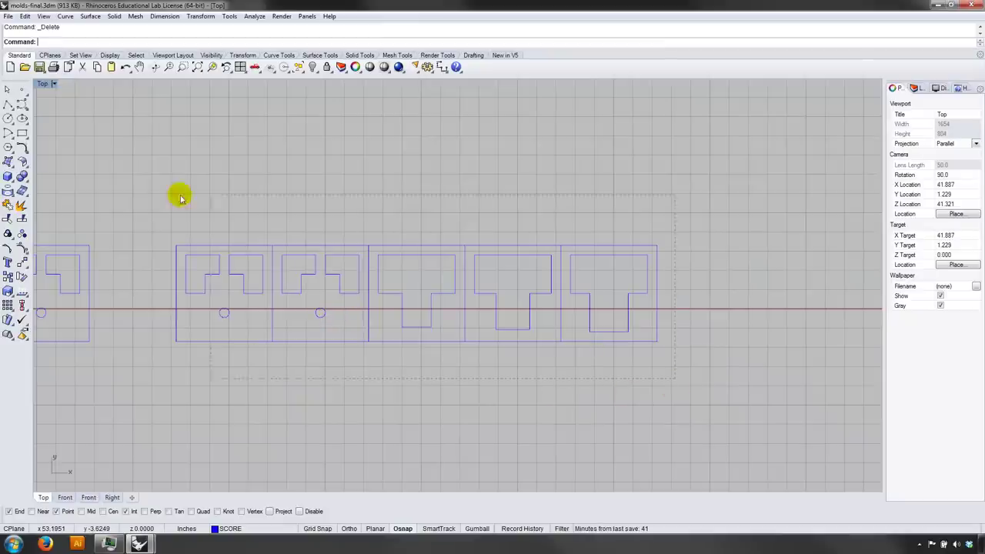
drag(179, 198, 152, 192)
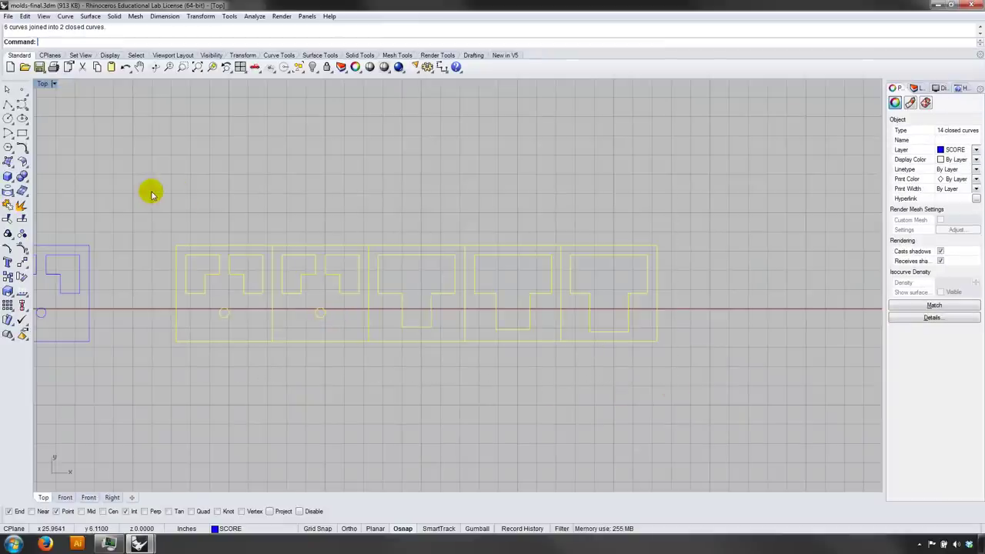
click(323, 211)
scroll(229, 244, down, 4)
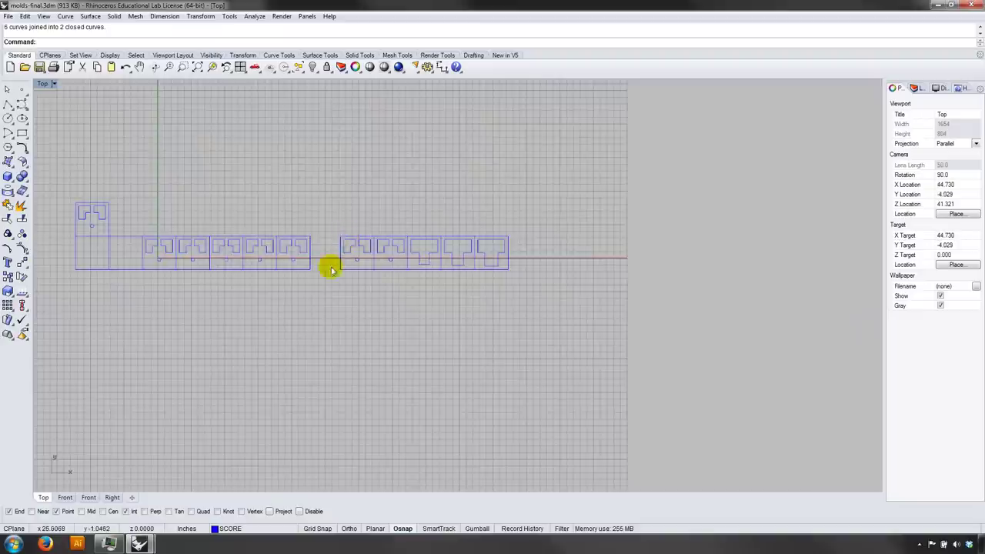
right_drag(331, 269, 445, 300)
drag(442, 300, 180, 177)
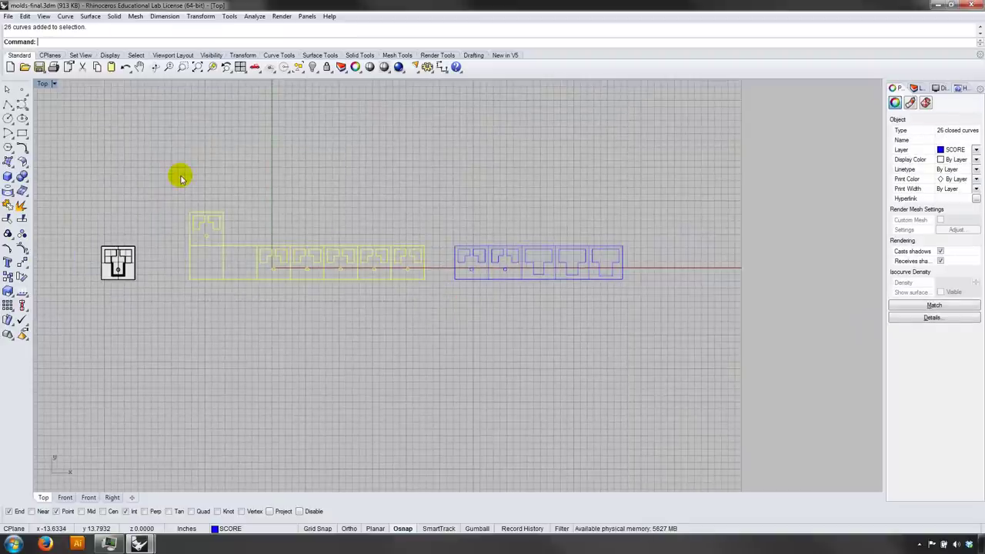
text(Join)
key(Return)
right_click(266, 171)
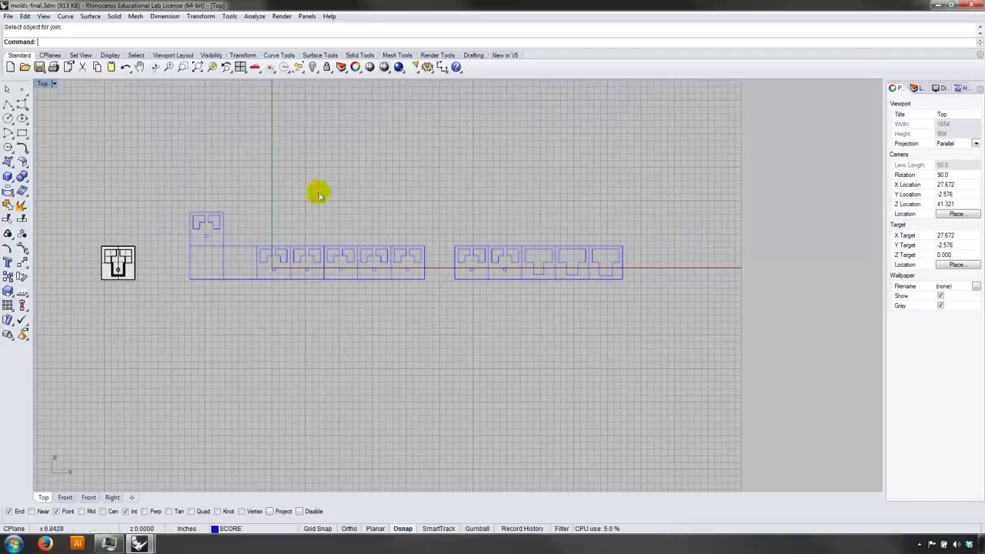
Step: Turn on the hidden layer holding the cyan sheet outlines and cell grid
click(251, 531)
click(200, 519)
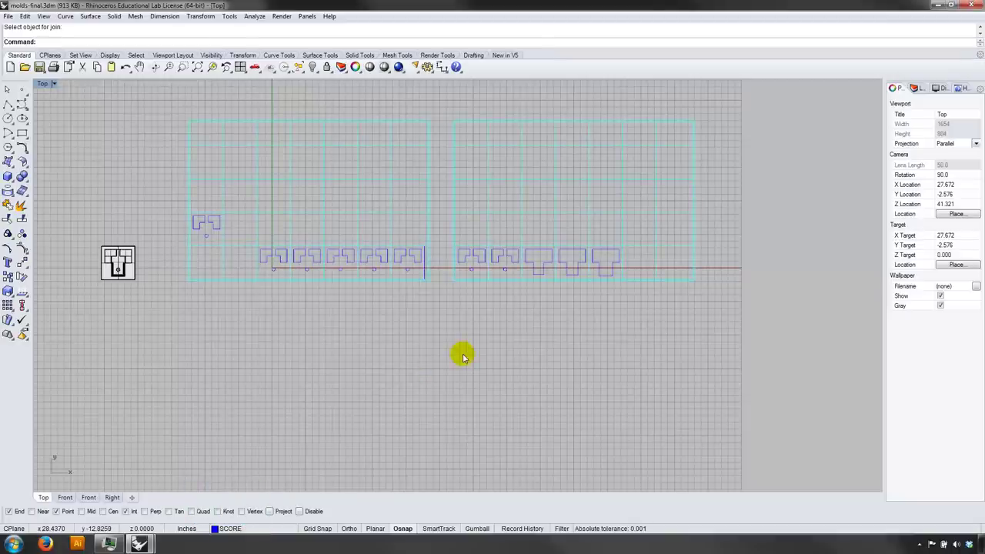
scroll(362, 350, up, 4)
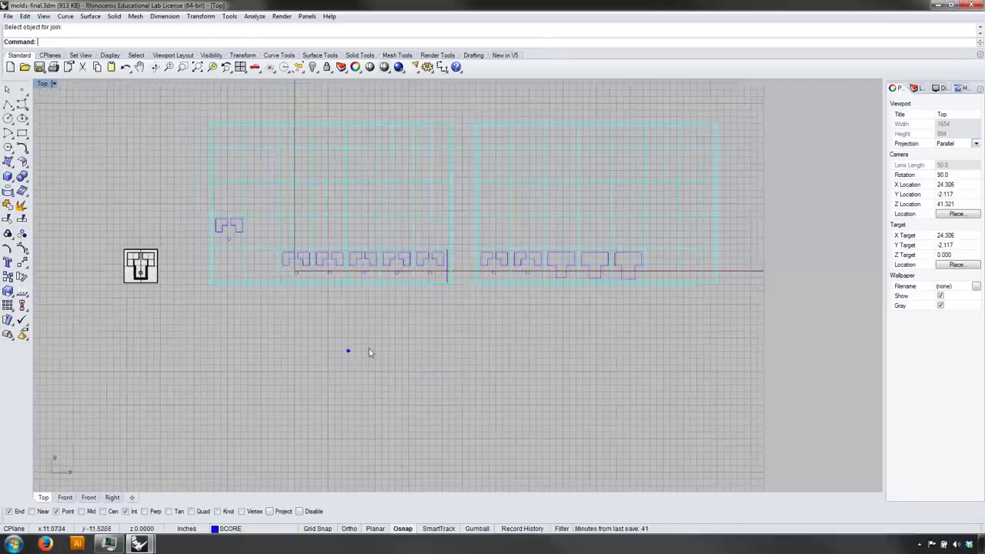
right_drag(352, 313, 439, 396)
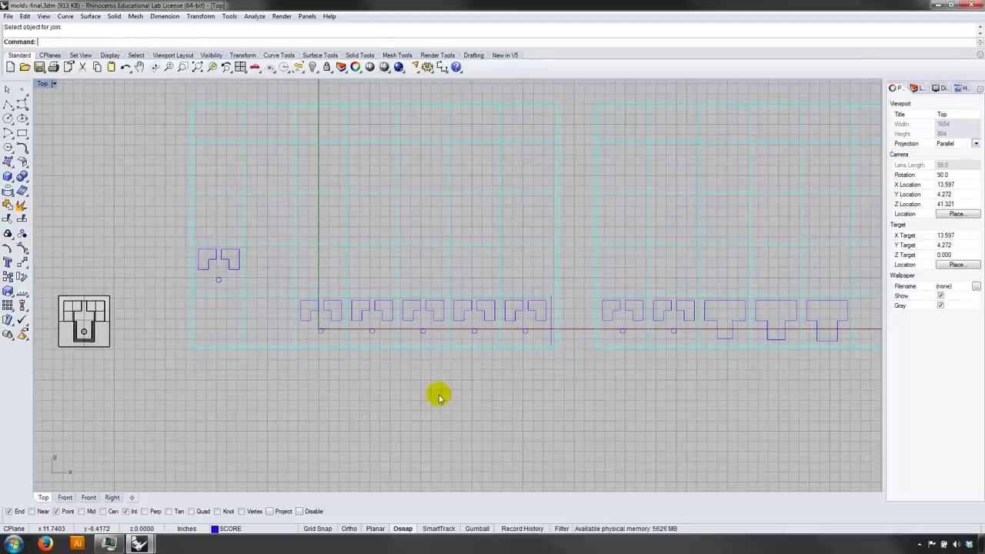
right_drag(312, 414, 388, 417)
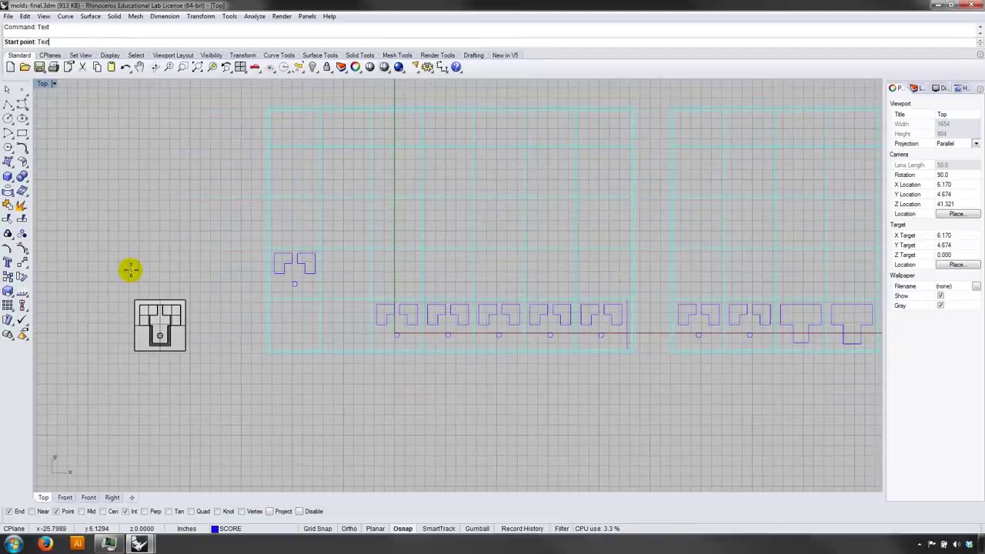
Step: Place the text label 01A.8 in Arial, 0.2 in high, at the lower-left corner of the second sheet's fifth cell
scroll(301, 345, up, 4)
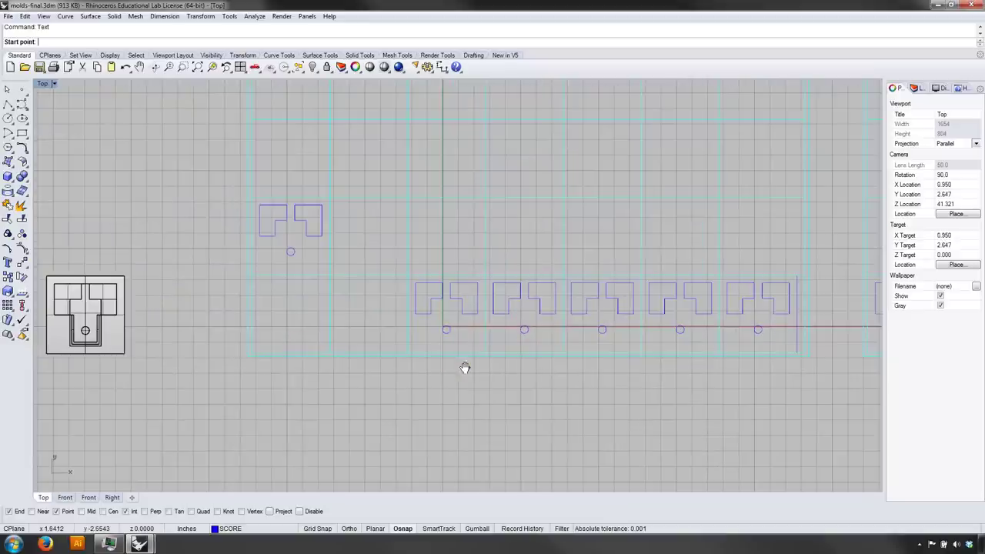
scroll(464, 368, up, 2)
right_drag(678, 311, 287, 293)
scroll(540, 317, up, 6)
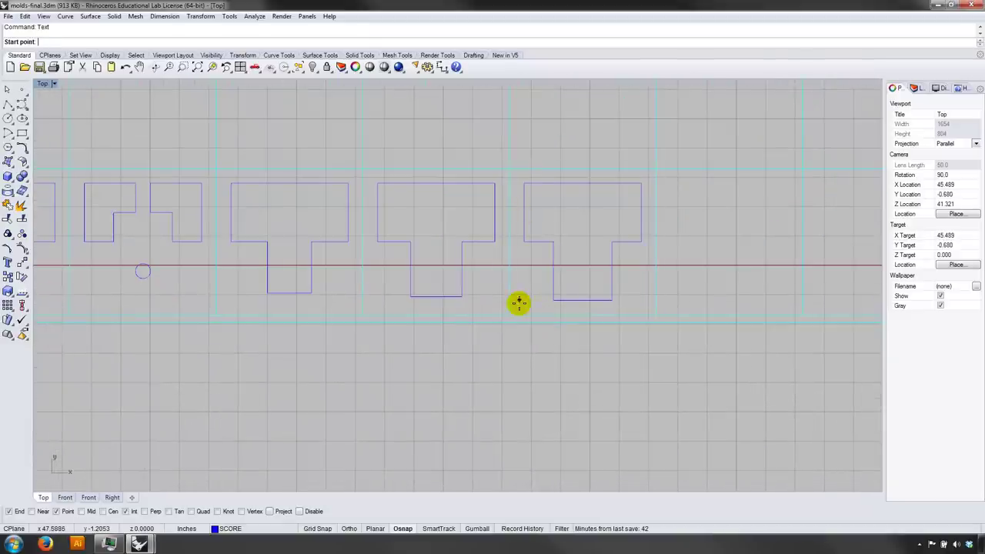
scroll(514, 308, up, 1)
click(509, 314)
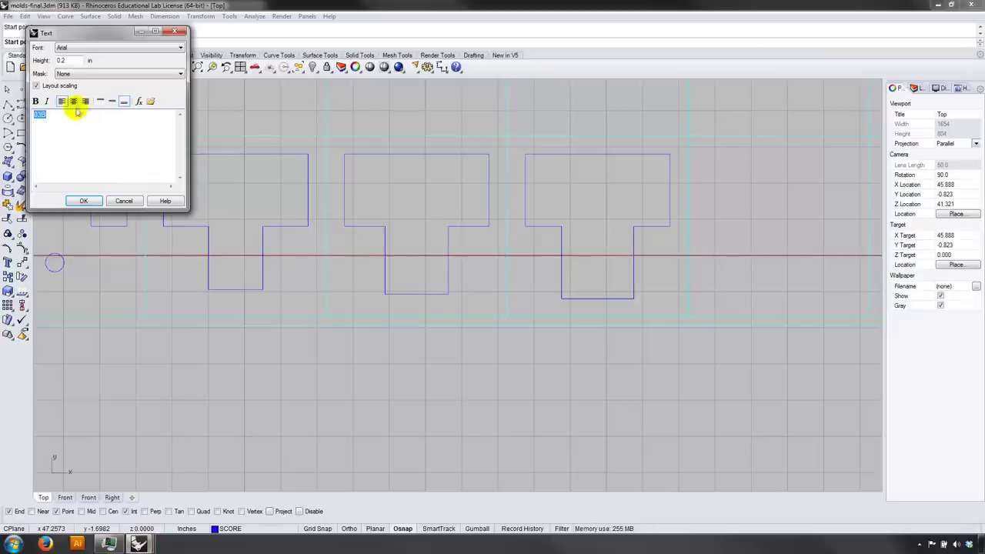
click(70, 61)
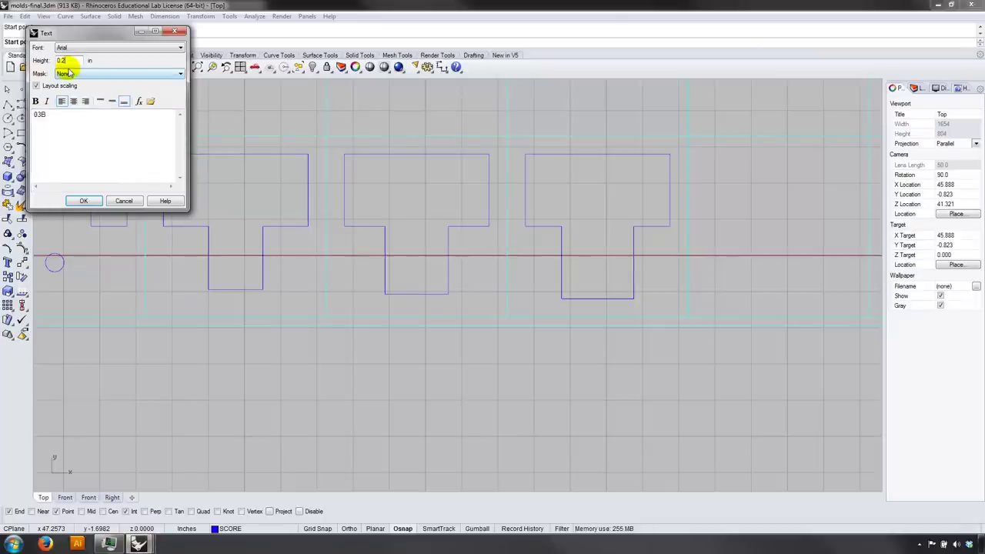
click(64, 60)
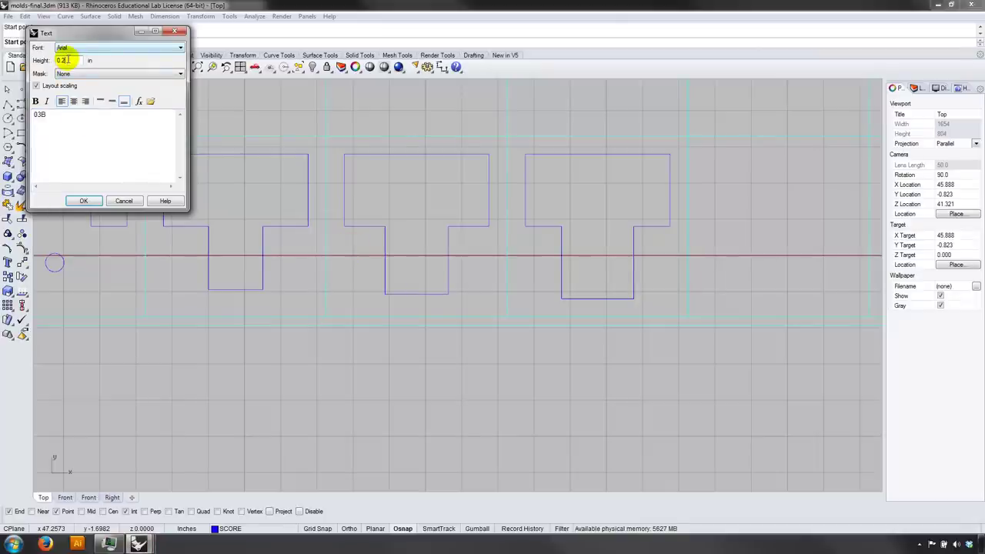
click(71, 48)
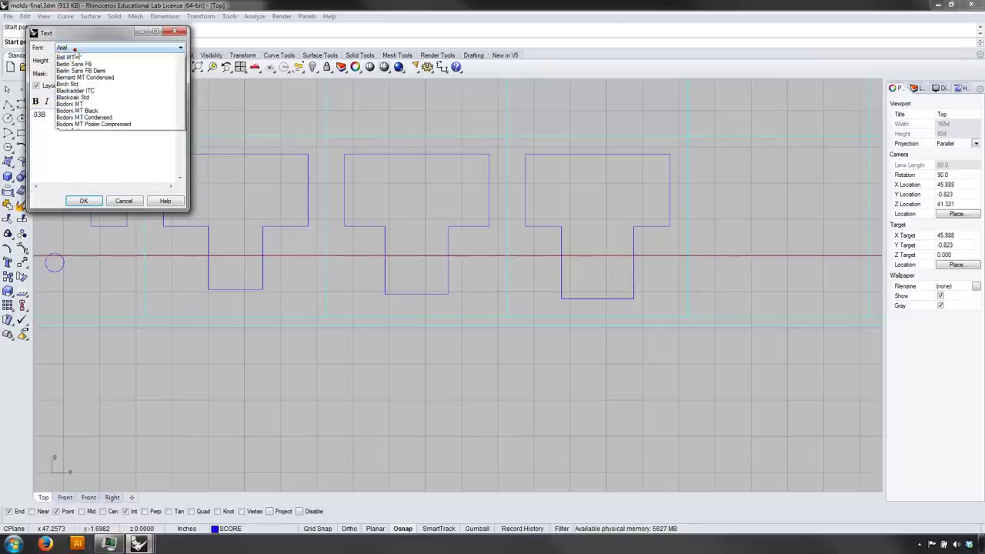
drag(180, 94, 161, 48)
click(161, 49)
click(55, 115)
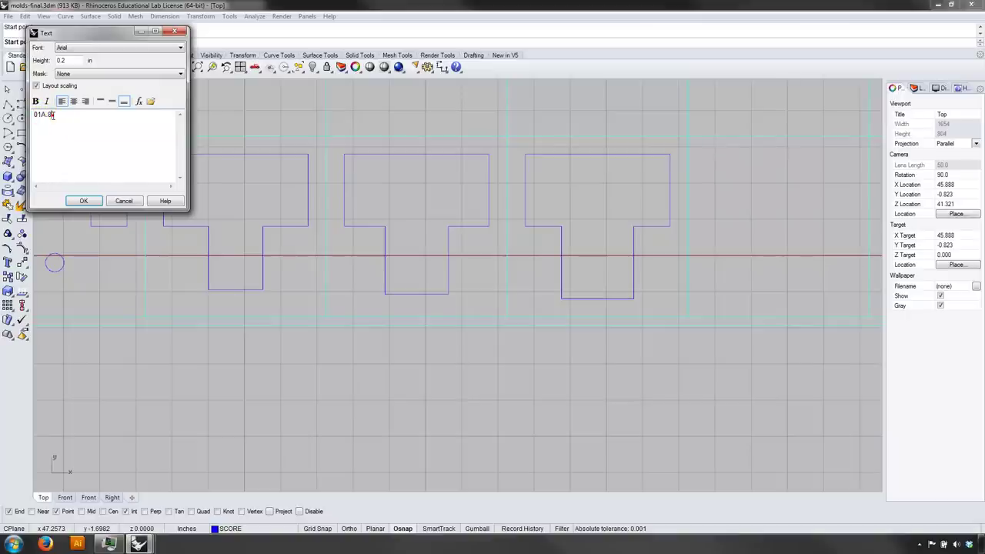
click(83, 200)
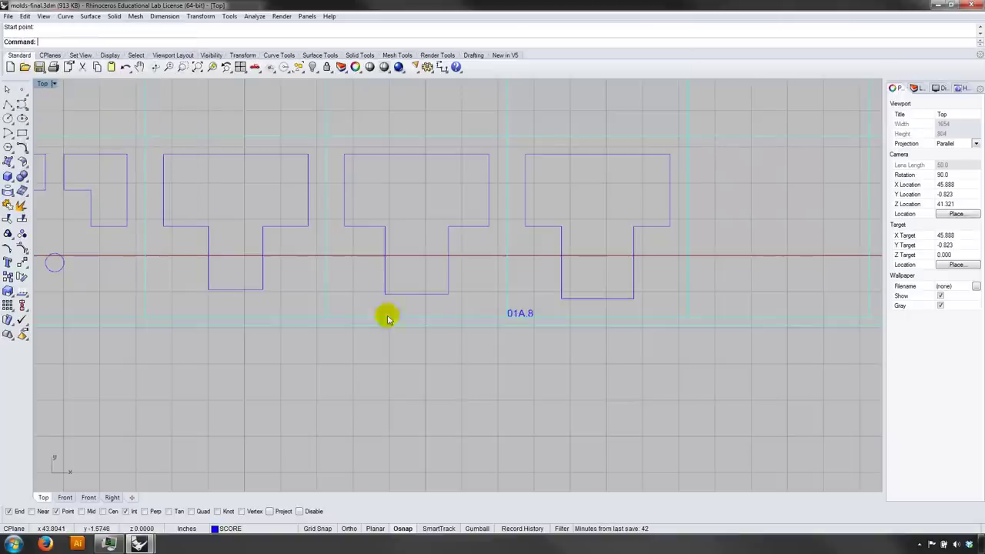
Step: Move the 01A.8 label about 0.2 in up and to the right, inside the fifth cell's corner
click(519, 313)
click(548, 325)
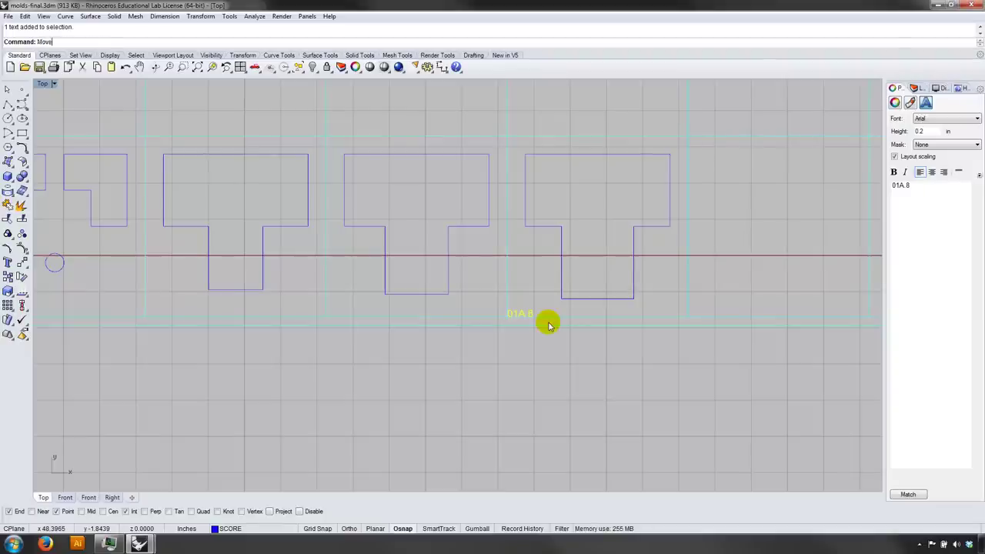
key(Return)
click(583, 416)
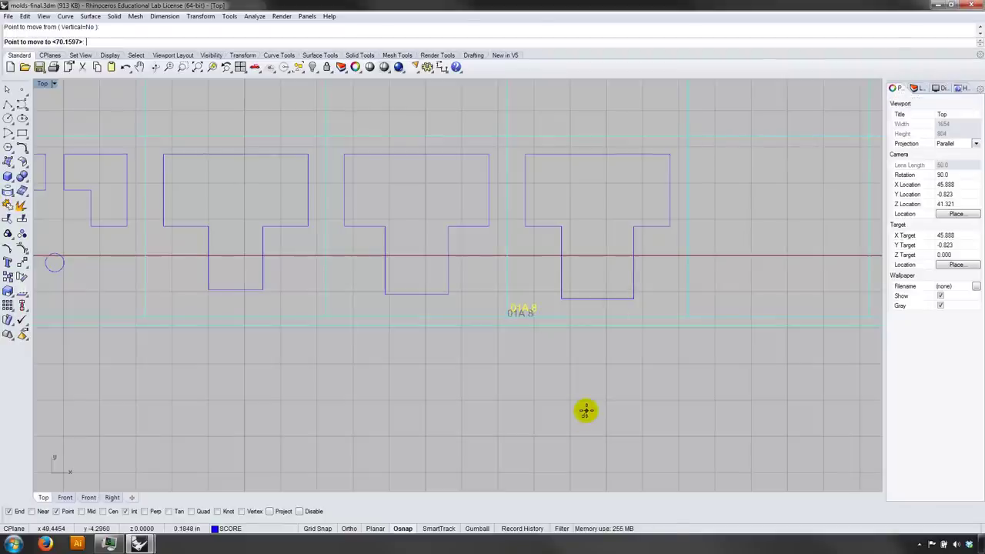
click(588, 408)
Step: Copy the 01A.8 label to the matching lower-left corners of the second sheet's other four profile cells
right_drag(547, 393, 640, 404)
click(563, 398)
click(559, 339)
key(Return)
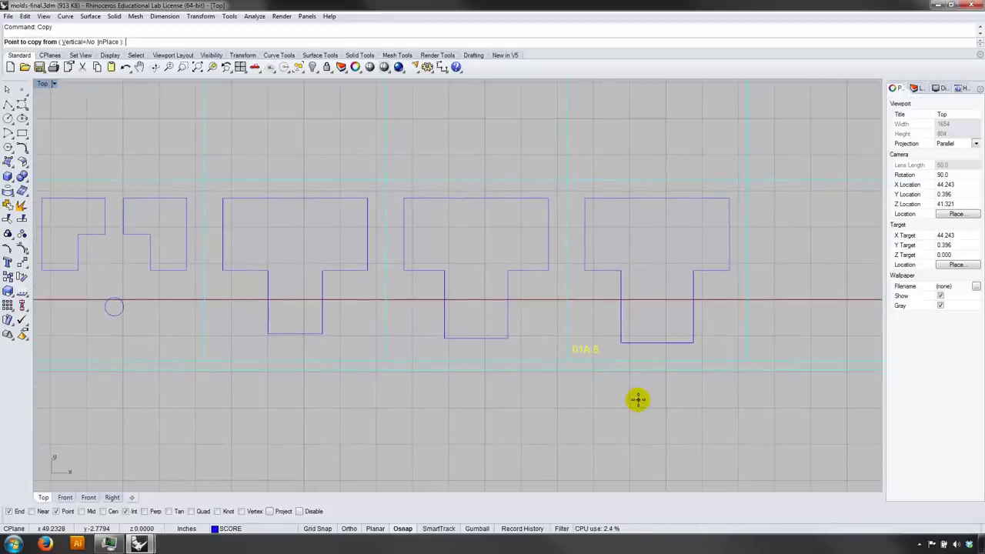
click(570, 360)
click(386, 363)
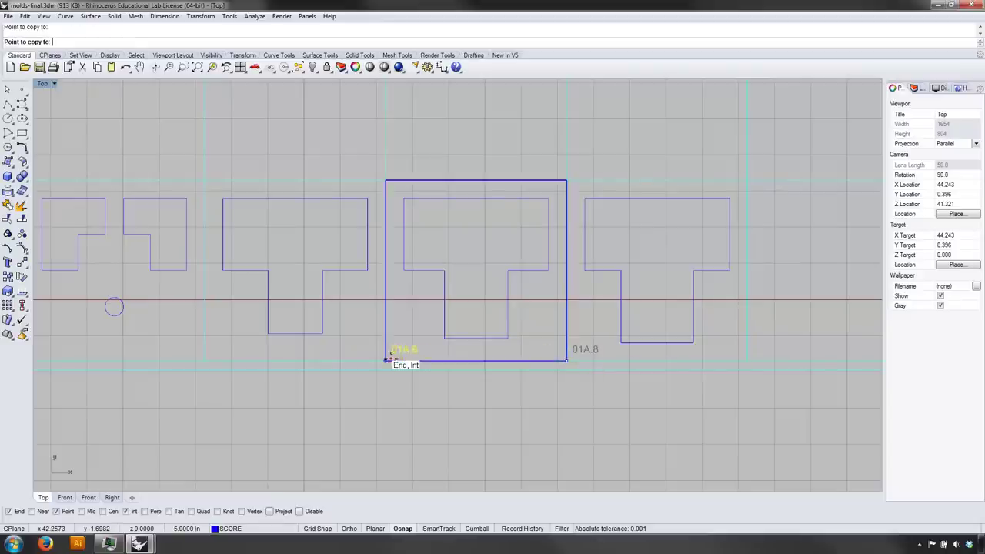
right_drag(289, 374, 451, 378)
click(366, 365)
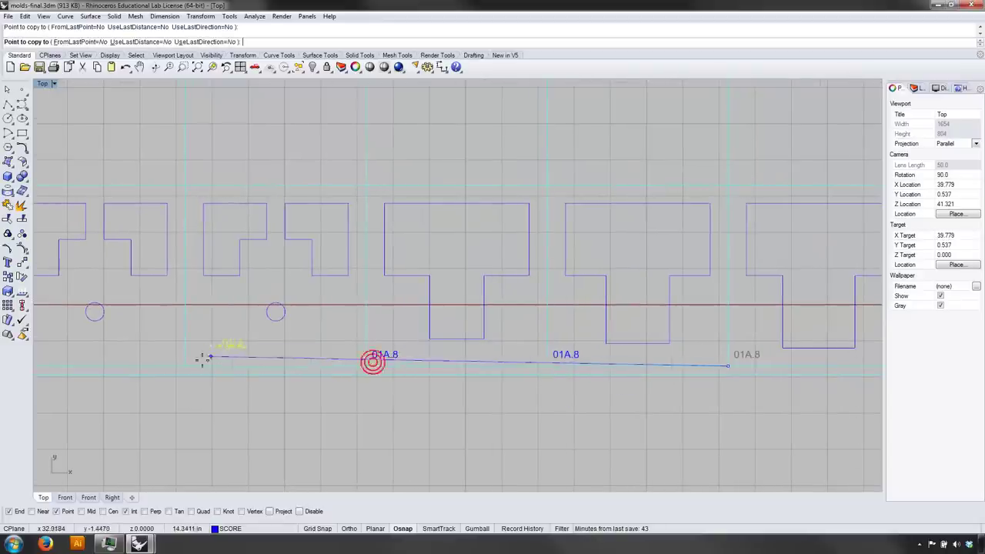
click(187, 367)
scroll(206, 387, down, 4)
click(324, 381)
right_click(319, 434)
Step: Change the label of the second sheet's second cell to 02A.8
right_drag(397, 410, 391, 364)
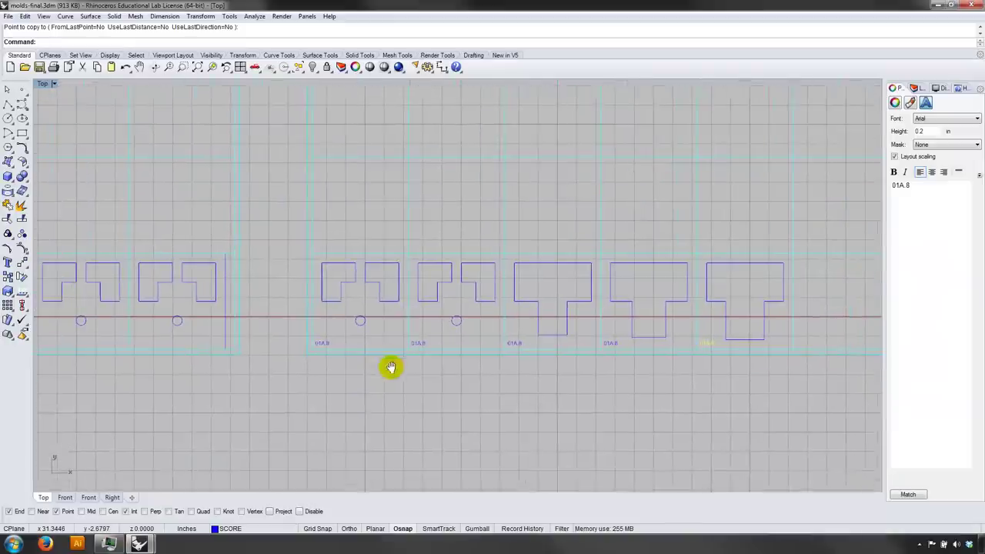
scroll(375, 354, up, 1)
scroll(353, 356, down, 1)
scroll(311, 340, up, 2)
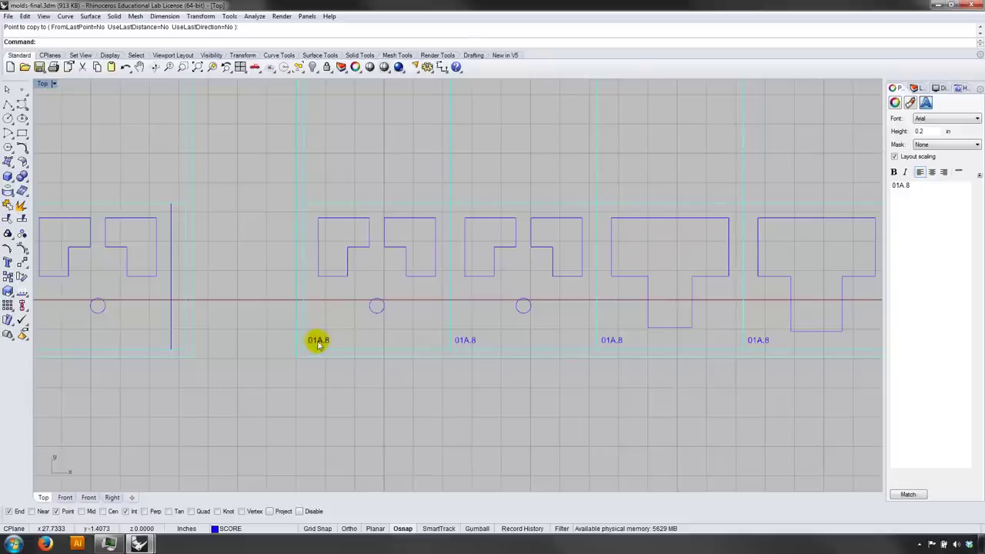
right_drag(371, 344, 267, 341)
click(358, 342)
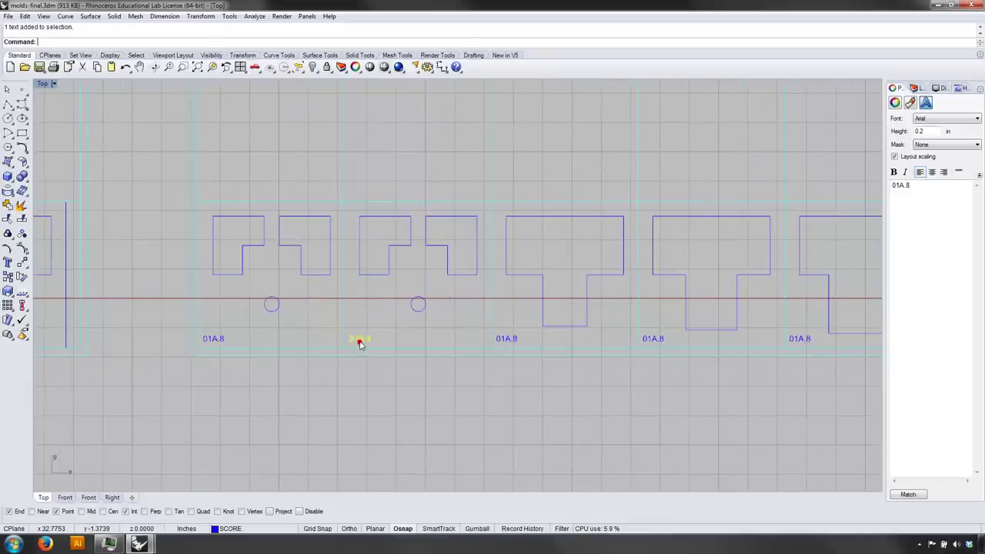
double_click(359, 343)
click(364, 333)
text(2A.8)
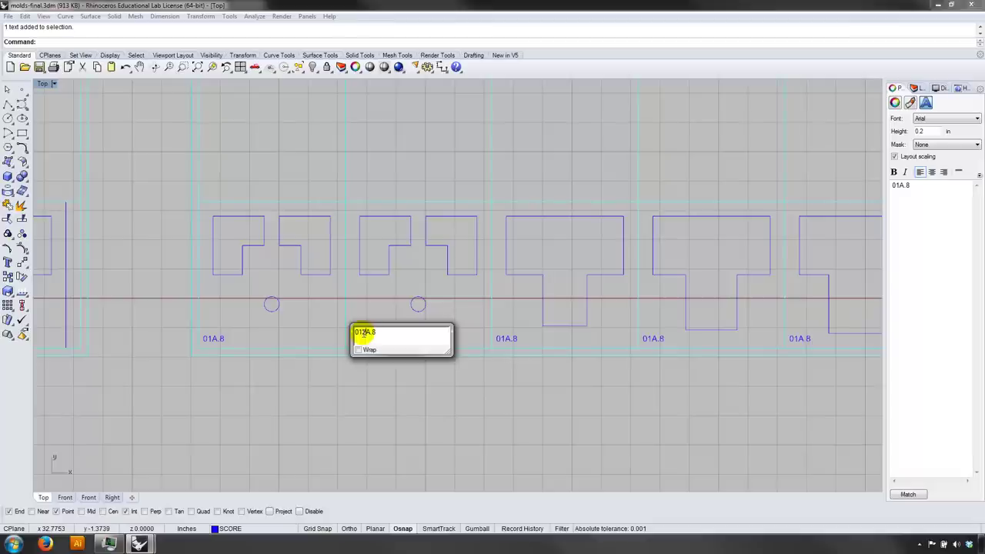
Step: Change the label of the second sheet's third cell to 03A.8
click(504, 339)
double_click(505, 339)
click(510, 327)
key(BackSpace)
text(3)
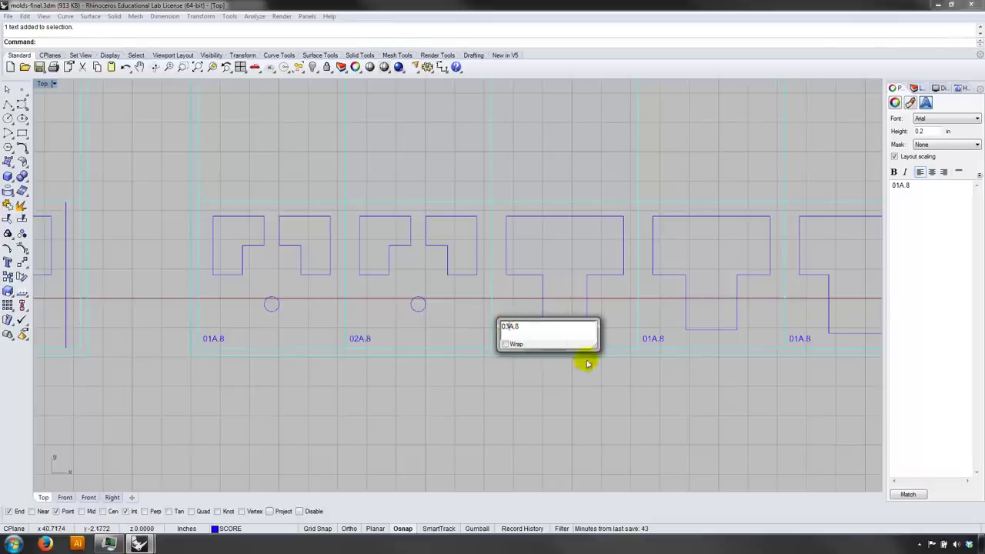
click(587, 359)
Step: Change the labels of the second sheet's fourth and fifth cells to 04A.8 and 05A.8
double_click(655, 339)
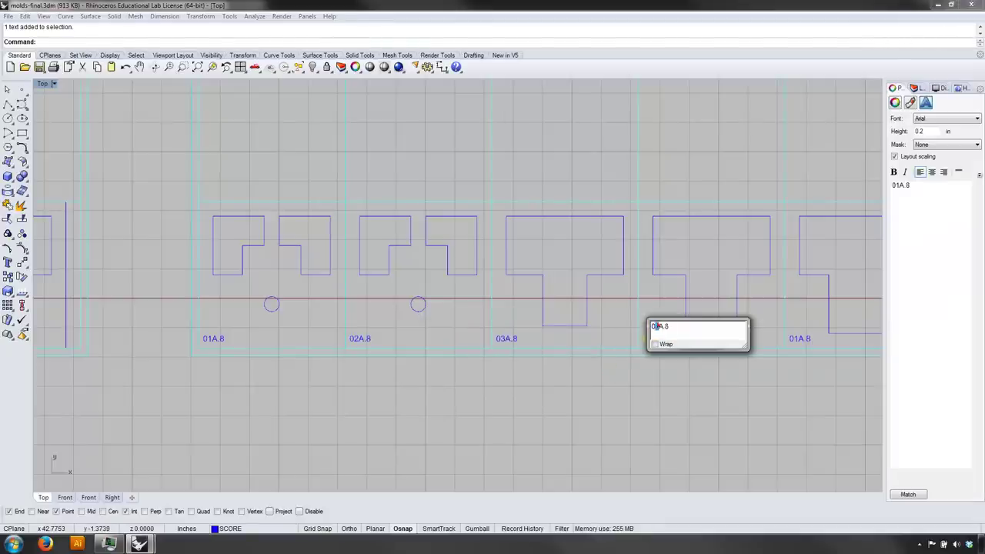
key(BackSpace)
text(4)
click(702, 390)
right_drag(752, 380, 578, 389)
double_click(626, 351)
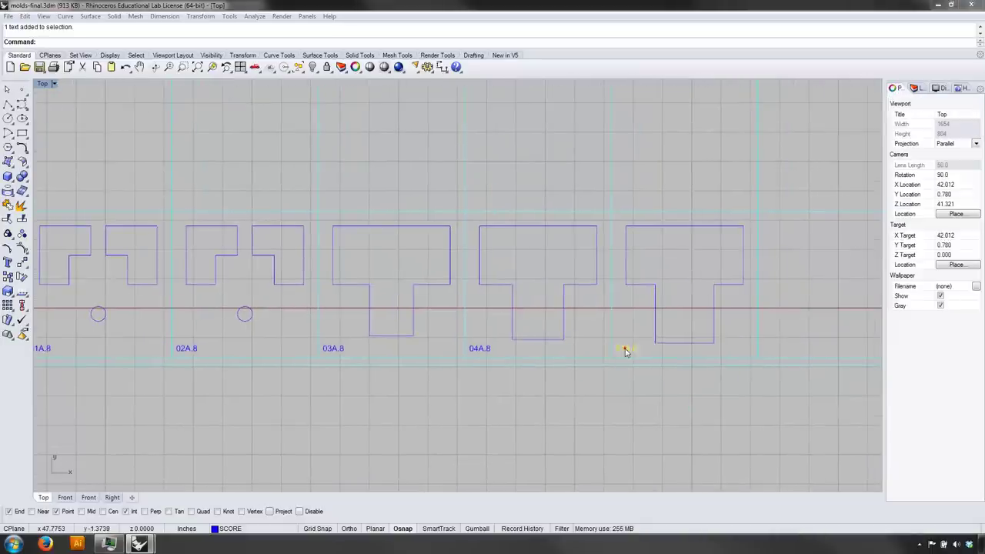
key(BackSpace)
text(5A.8)
click(648, 391)
Step: Copy the second sheet's 01A.8 label to the matching lower-left corners of the first sheet's bottom-row cells five, six and seven
right_drag(514, 401, 588, 389)
right_drag(493, 354, 802, 324)
click(470, 304)
text(copy)
key(Return)
click(454, 308)
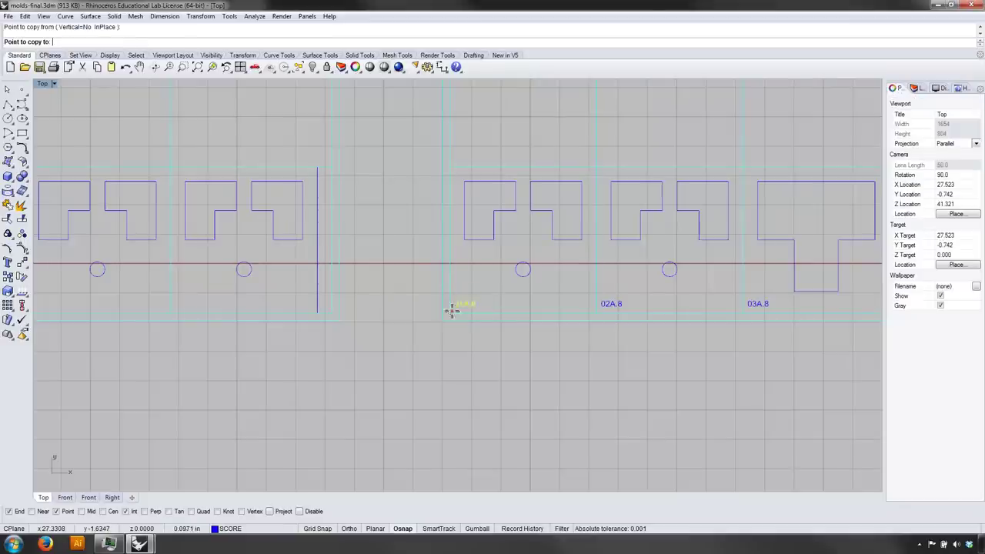
right_drag(177, 310, 527, 313)
click(375, 314)
click(231, 315)
right_drag(215, 391, 584, 373)
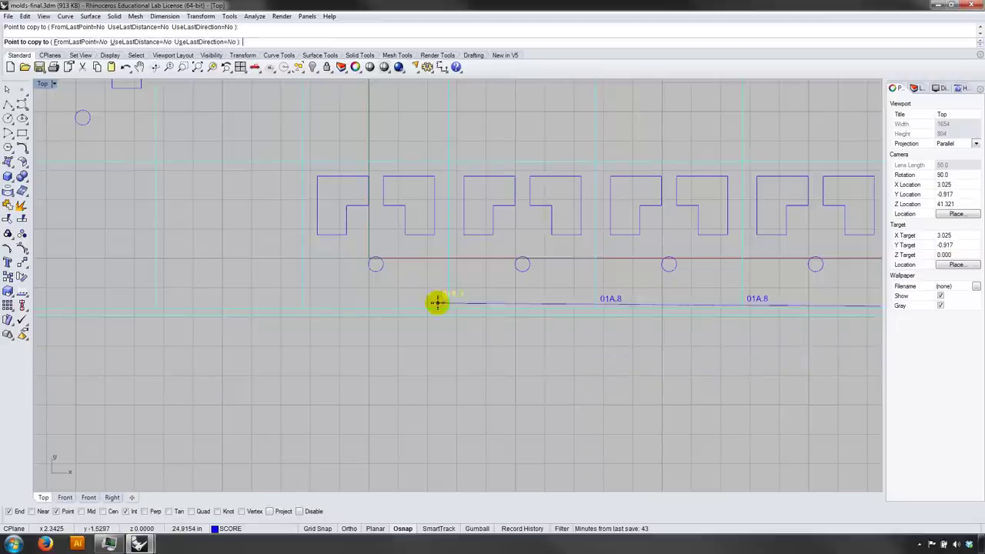
Step: Continue copying the 01A.8 label to the first sheet's bottom-row cells four through one and the profile cell above the first
click(453, 306)
click(308, 306)
scroll(369, 347, down, 1)
right_drag(285, 290, 400, 353)
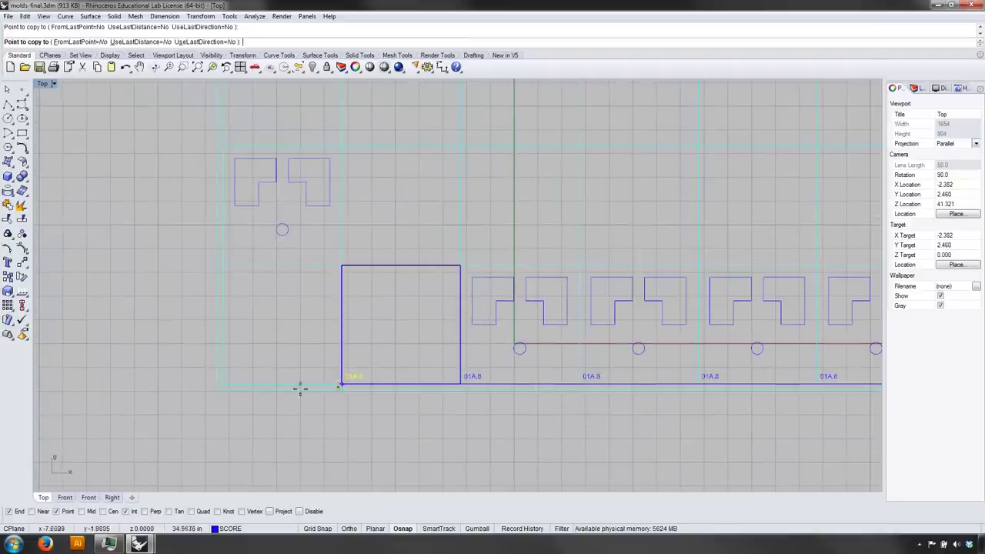
click(227, 383)
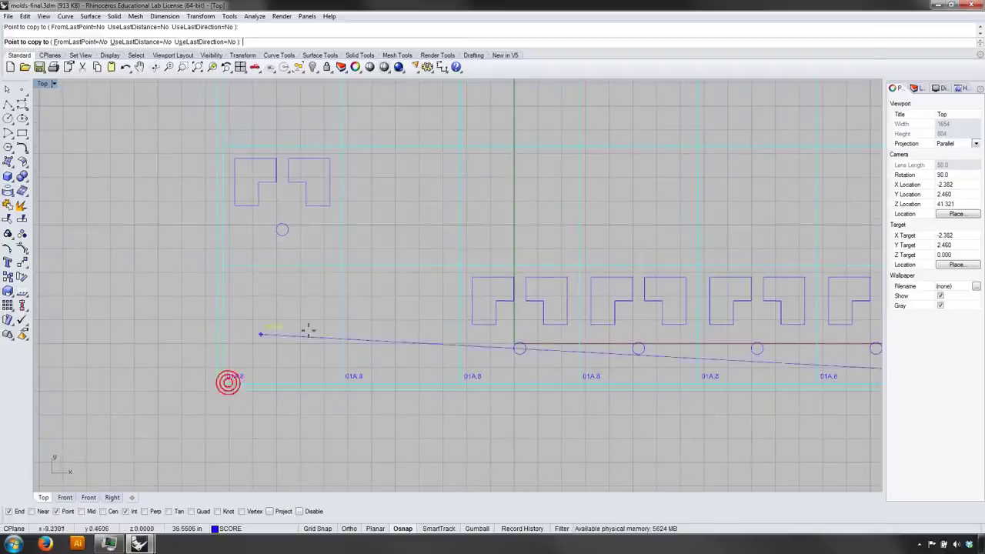
click(228, 269)
right_drag(310, 348, 310, 377)
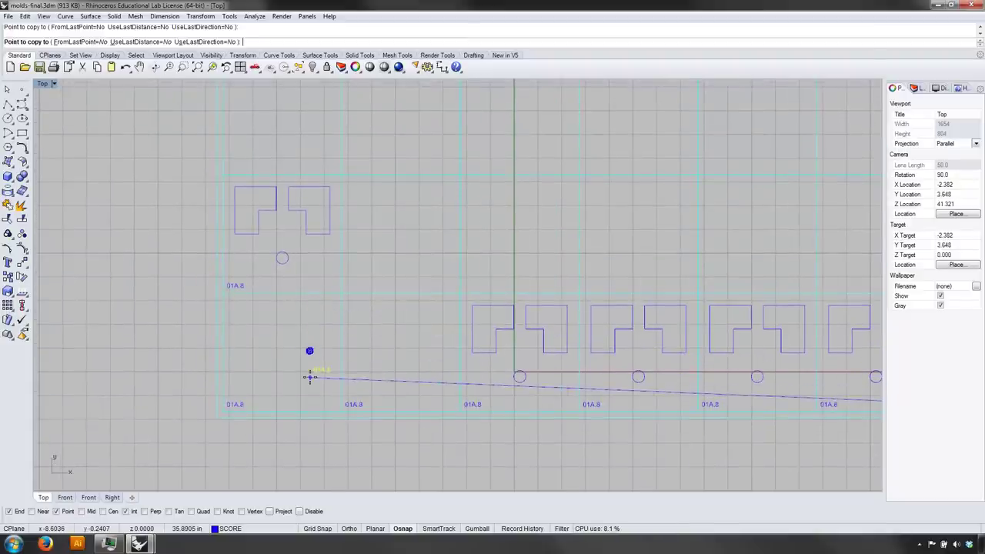
right_click(301, 393)
Step: Change the labels of the first sheet's first and second bottom-row cells to 01A.4 and 02A.4
double_click(233, 405)
click(253, 395)
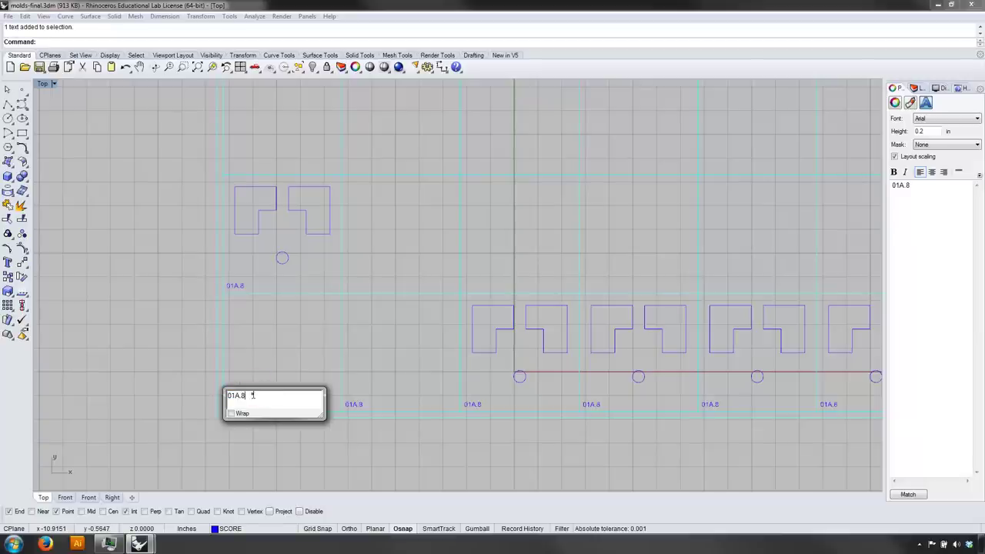
text(4)
click(328, 414)
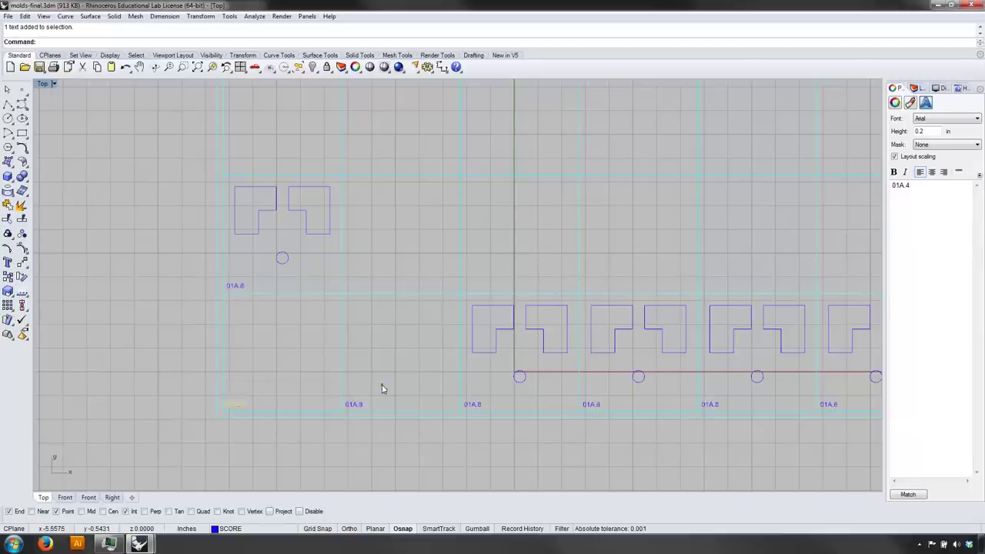
click(354, 404)
double_click(354, 404)
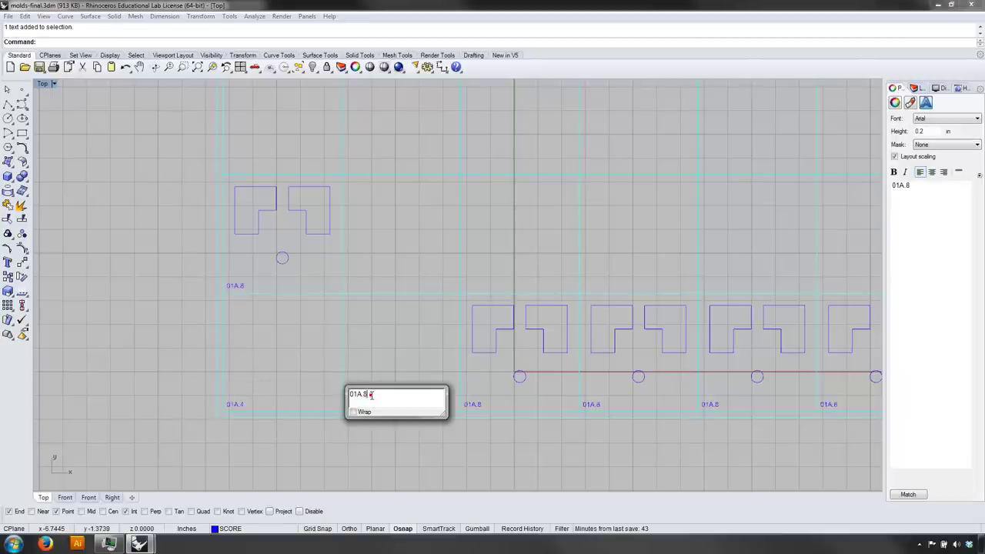
text(02A.4)
click(377, 362)
Step: Change the labels of the first sheet's third and fourth bottom-row cells to 03A.4 and 04A.4
double_click(473, 404)
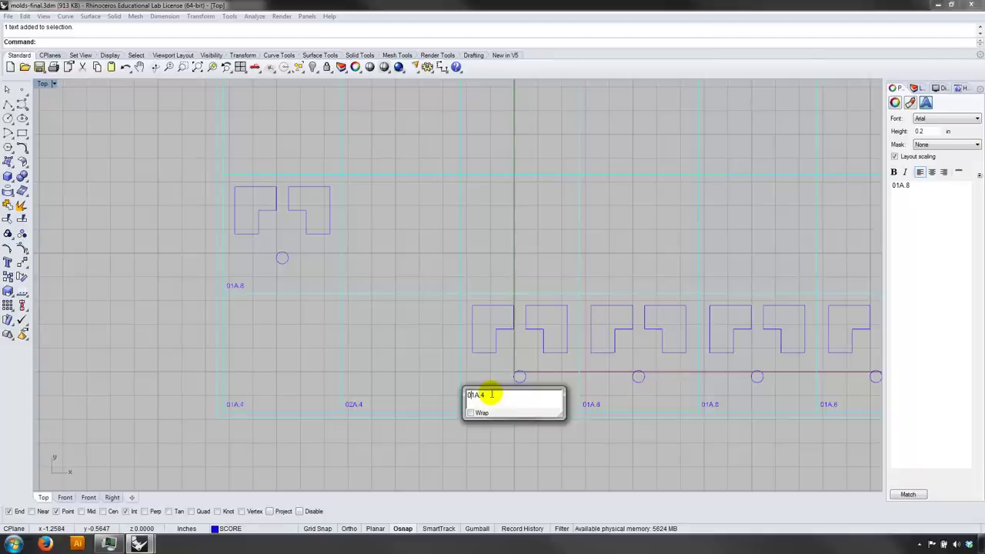
text(3)
click(598, 381)
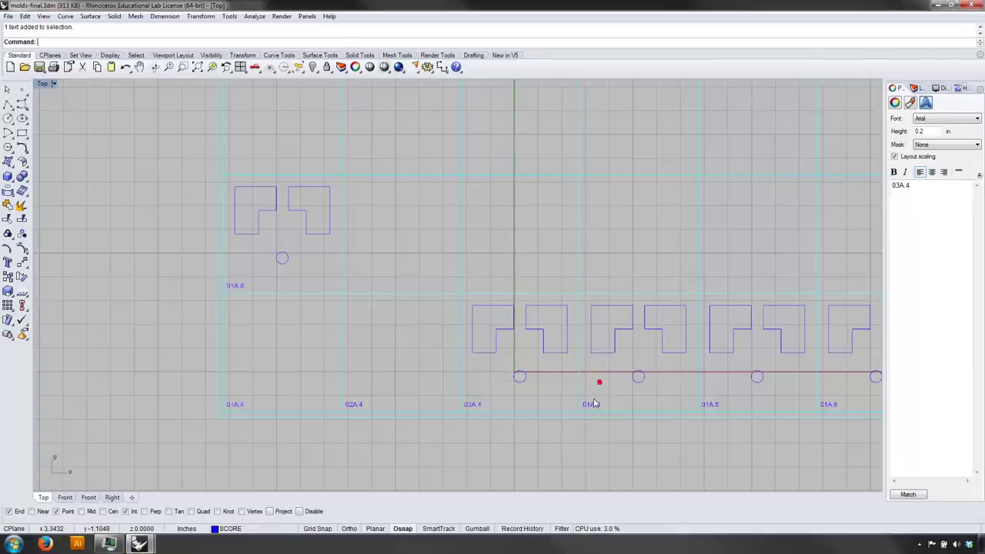
double_click(594, 404)
click(612, 404)
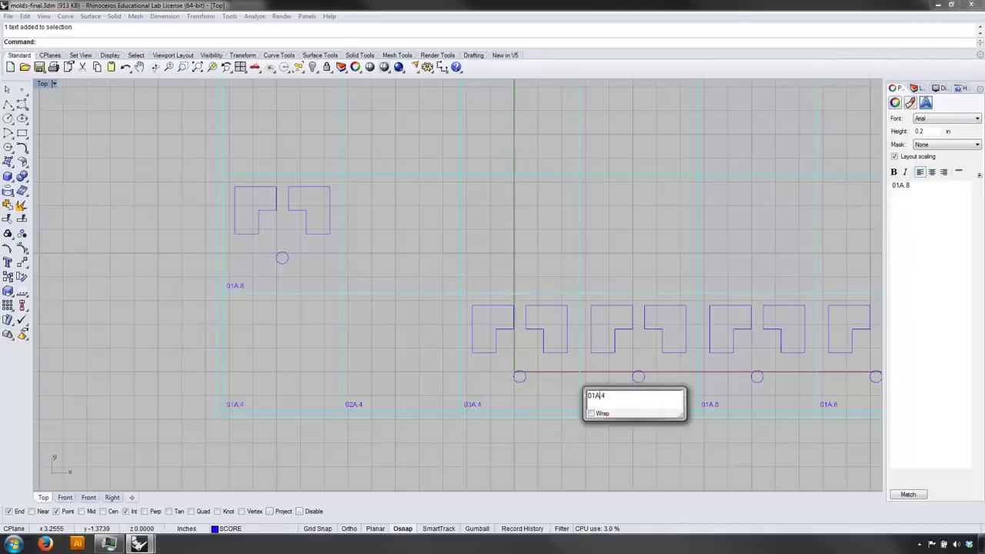
click(670, 345)
Step: Change the label of the first sheet's fifth bottom-row cell to 05A.4
right_drag(688, 378, 580, 381)
double_click(598, 407)
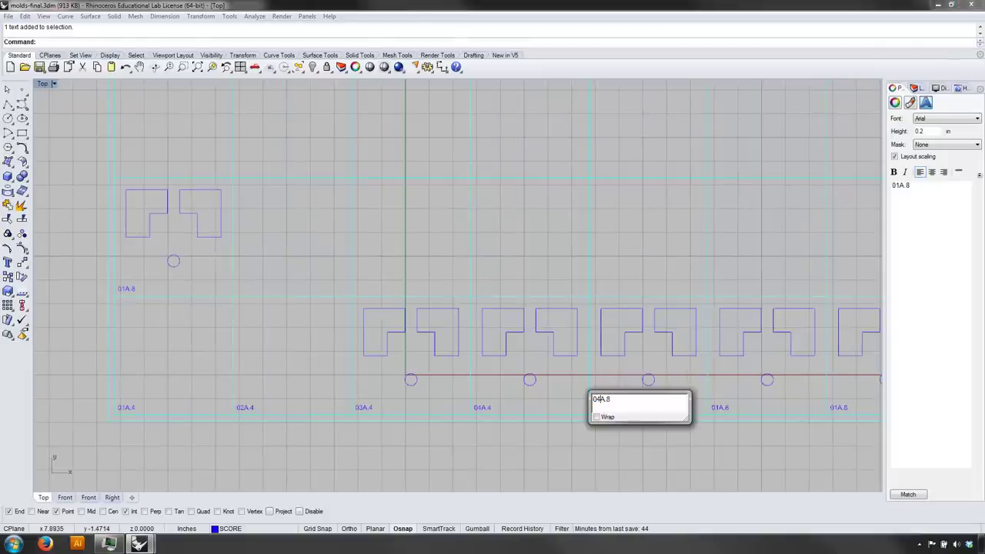
click(649, 352)
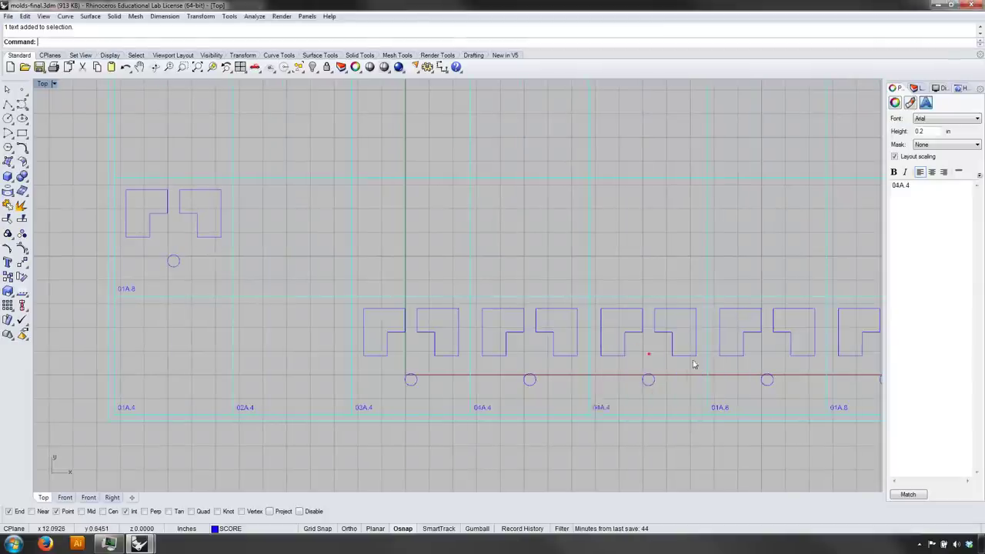
right_drag(695, 366, 482, 364)
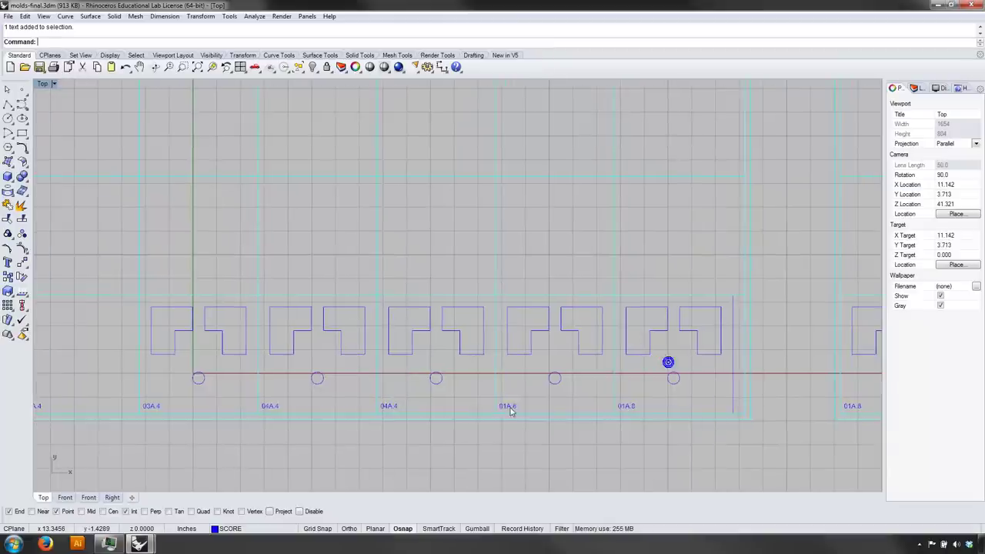
double_click(388, 405)
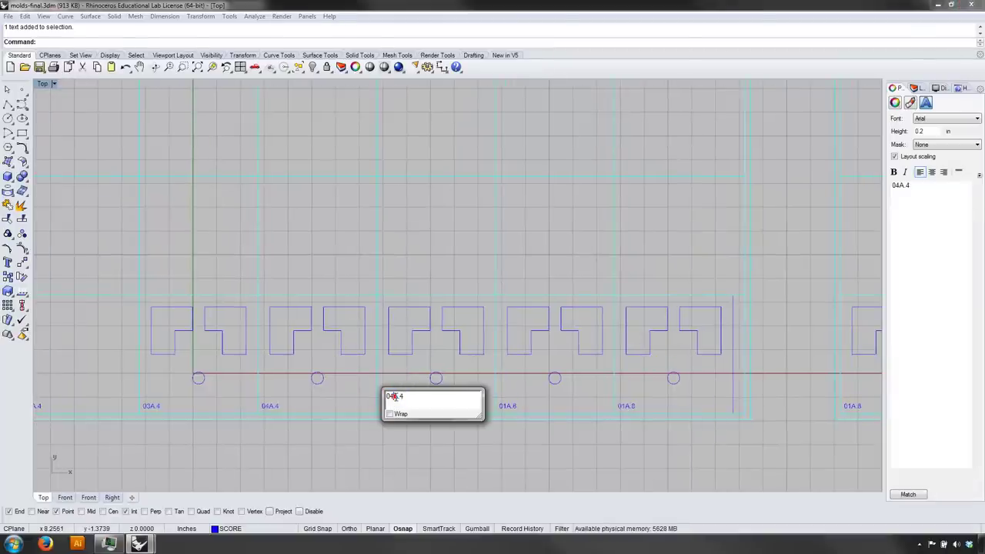
click(501, 374)
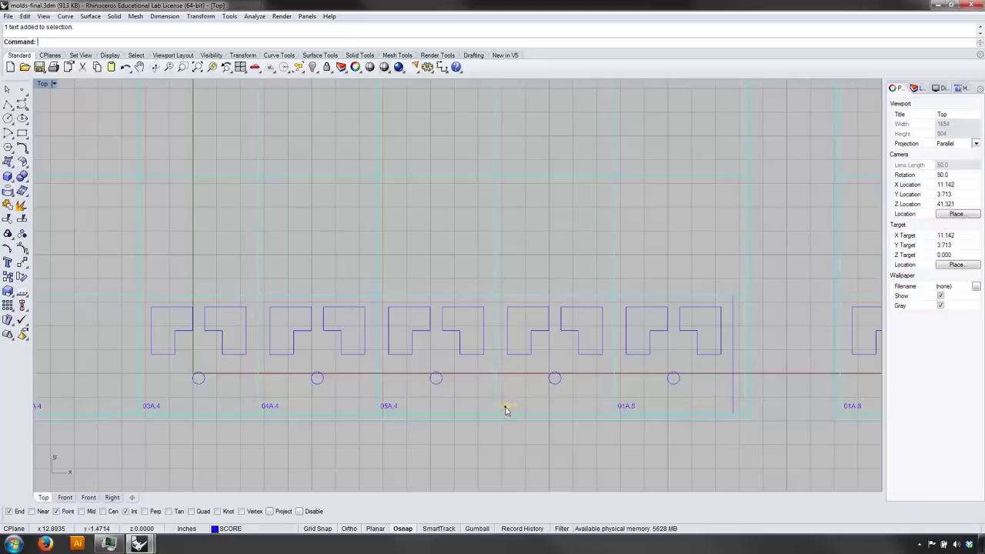
Step: Change the labels of the first sheet's sixth and seventh bottom-row cells to 06A.8 and 07A.8
double_click(505, 408)
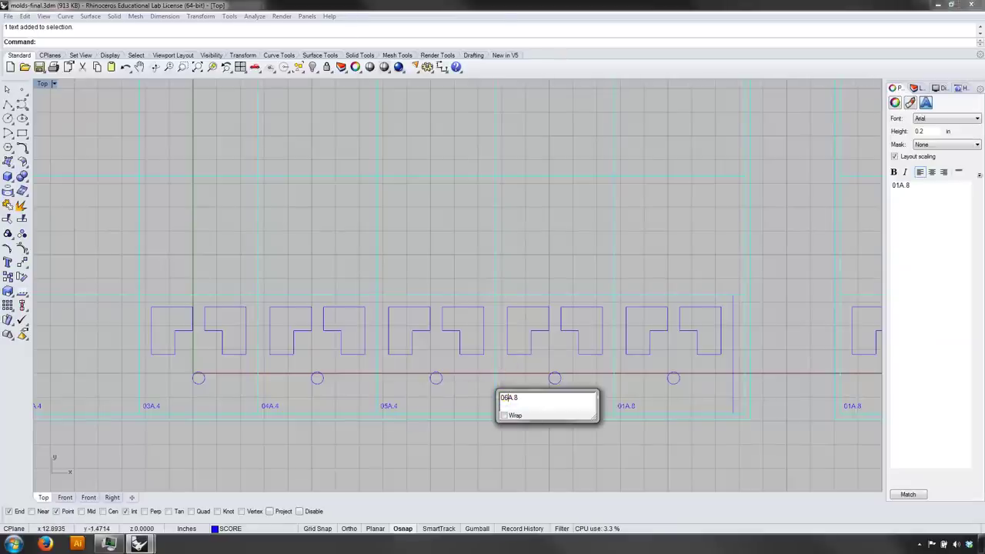
click(521, 376)
double_click(624, 408)
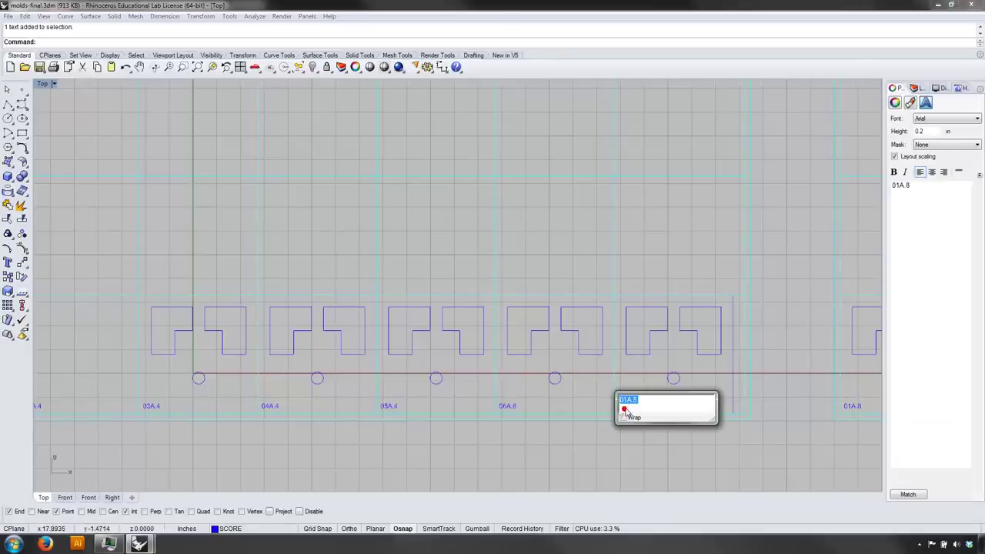
click(643, 375)
Step: Change the label of the first sheet's single upper-row profile cell to 08A.8
right_drag(300, 320, 594, 346)
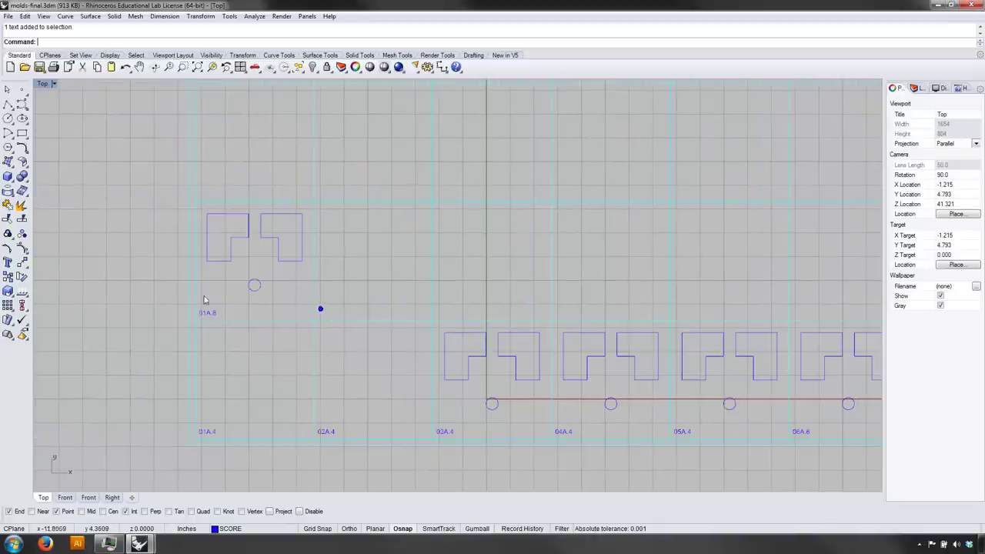
double_click(206, 313)
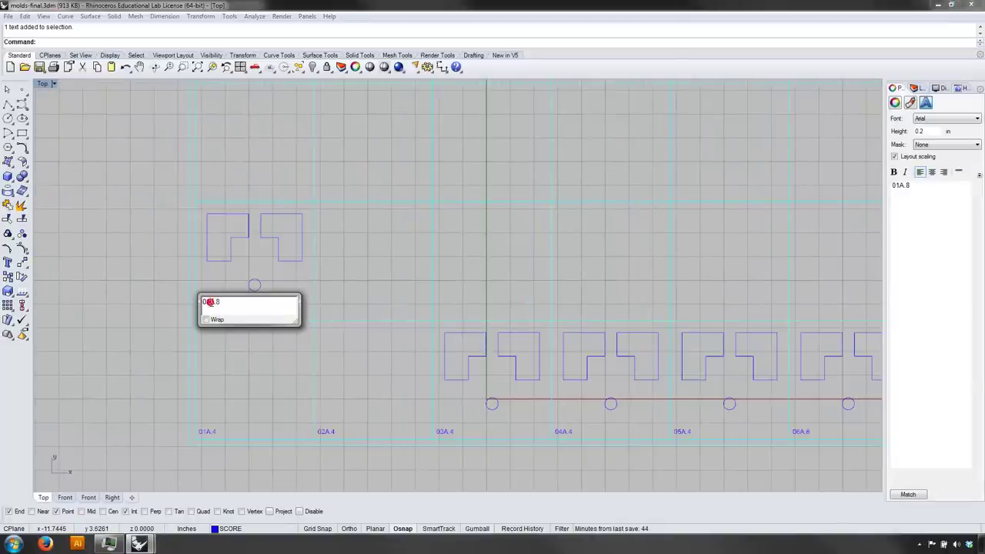
click(396, 293)
Step: Turn off the Layout layer so only the slice profiles, cell outlines and labels are shown
right_drag(437, 298, 339, 245)
scroll(338, 245, down, 4)
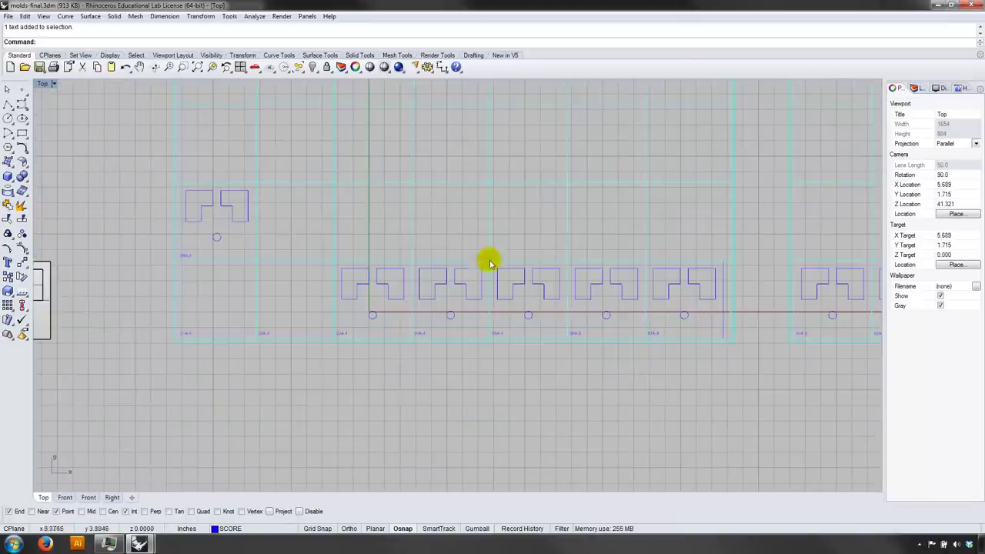
scroll(472, 271, down, 2)
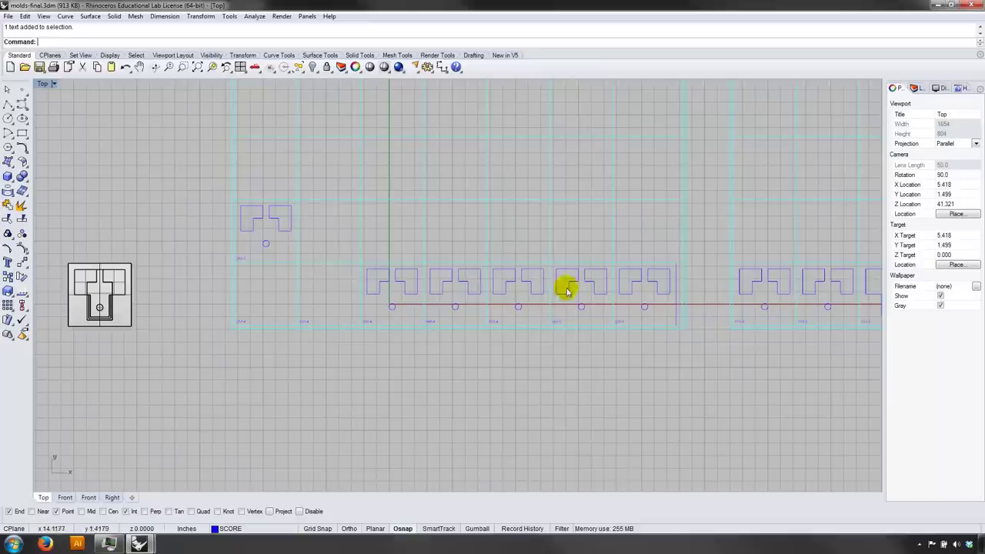
right_drag(582, 310, 533, 304)
click(217, 530)
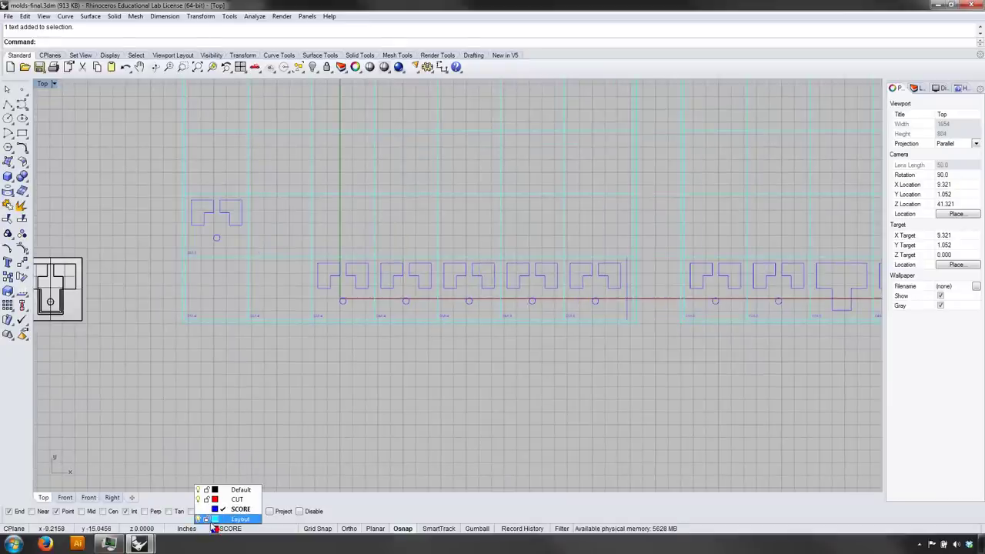
click(199, 521)
right_drag(395, 398, 395, 371)
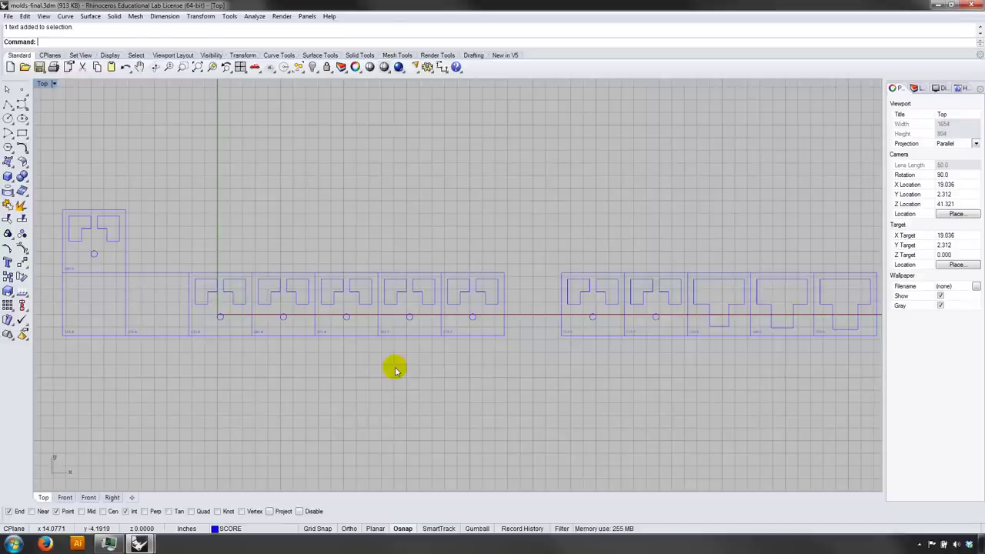
scroll(319, 356, up, 3)
click(213, 312)
right_drag(229, 329, 401, 338)
scroll(458, 337, down, 2)
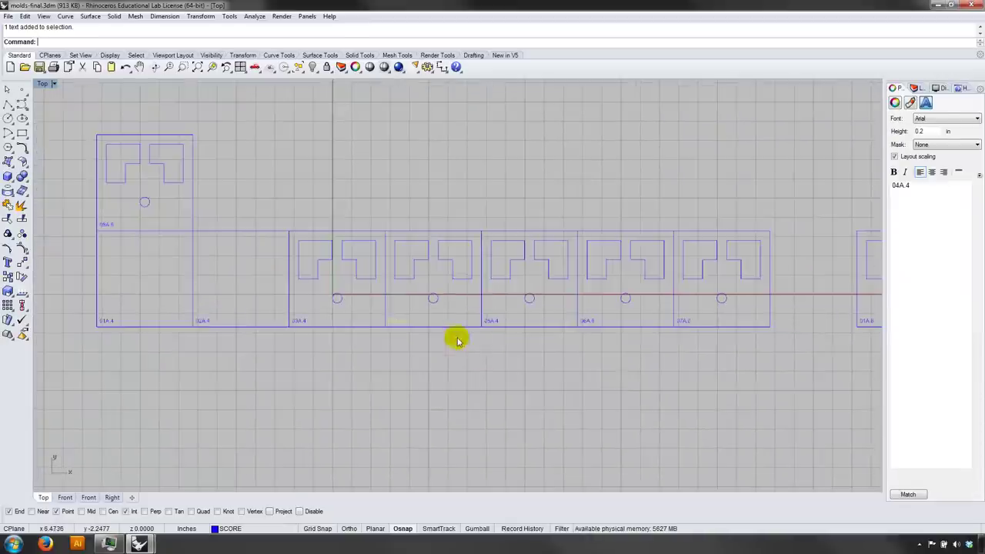
click(484, 354)
Step: Hide the mold plan drawing that sits beside the first sheet
right_drag(682, 348, 465, 325)
scroll(508, 336, down, 8)
right_drag(200, 319, 261, 328)
drag(224, 338, 147, 252)
key(ctrl+h)
scroll(202, 235, down, 4)
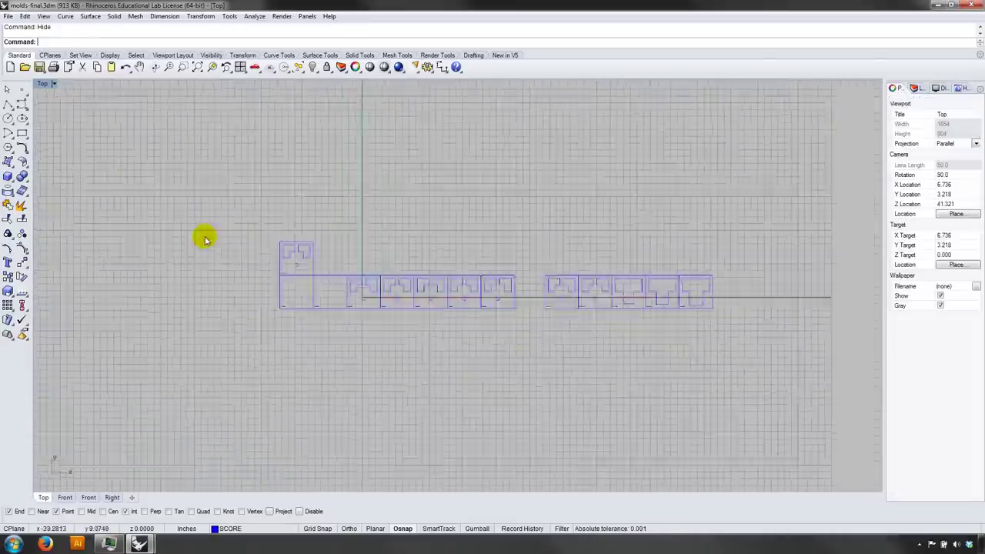
Step: Select every slice label on both sheets, invert the selection, and move the resulting curves to the CUT layer
scroll(323, 308, up, 5)
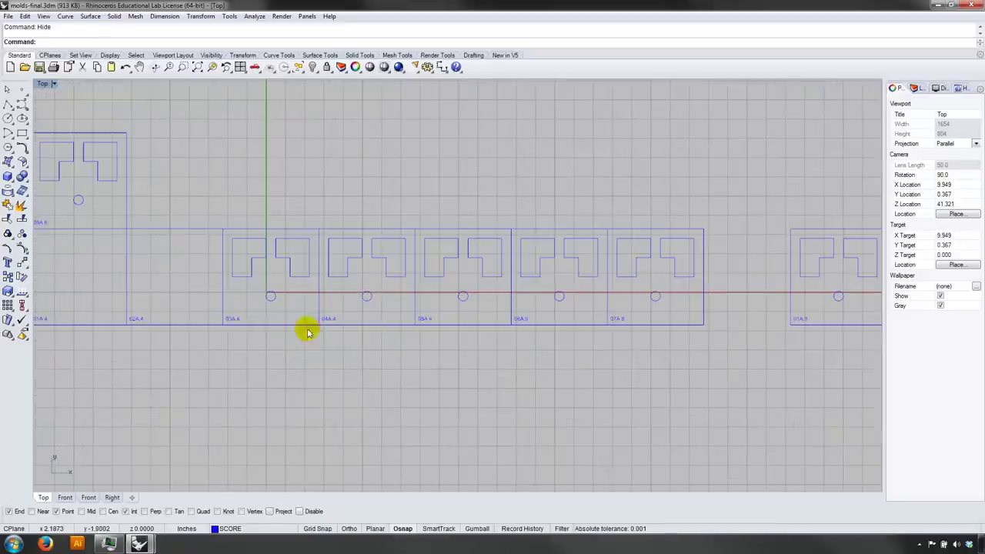
click(234, 316)
right_drag(244, 352, 332, 366)
shift+click(242, 327)
shift+click(143, 229)
shift+click(430, 328)
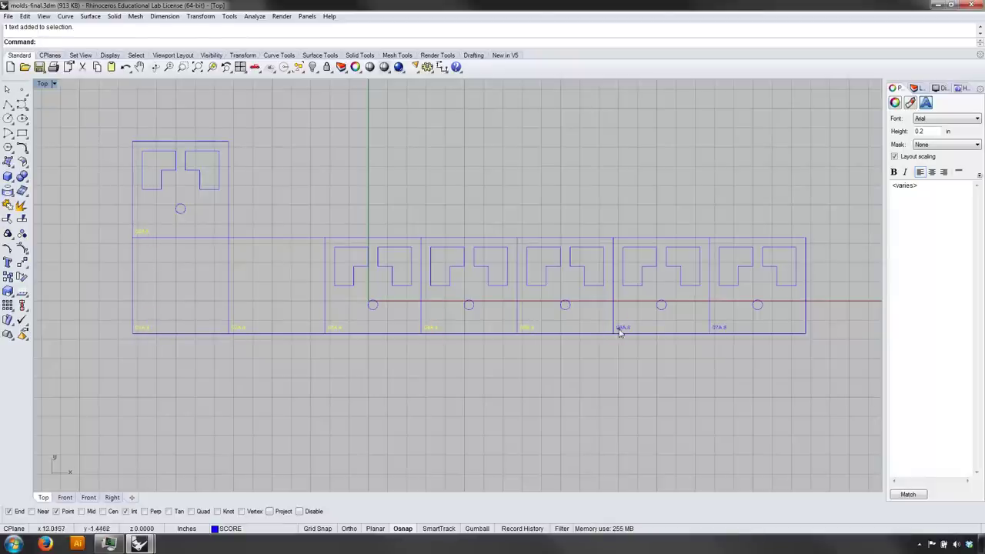
shift+click(710, 331)
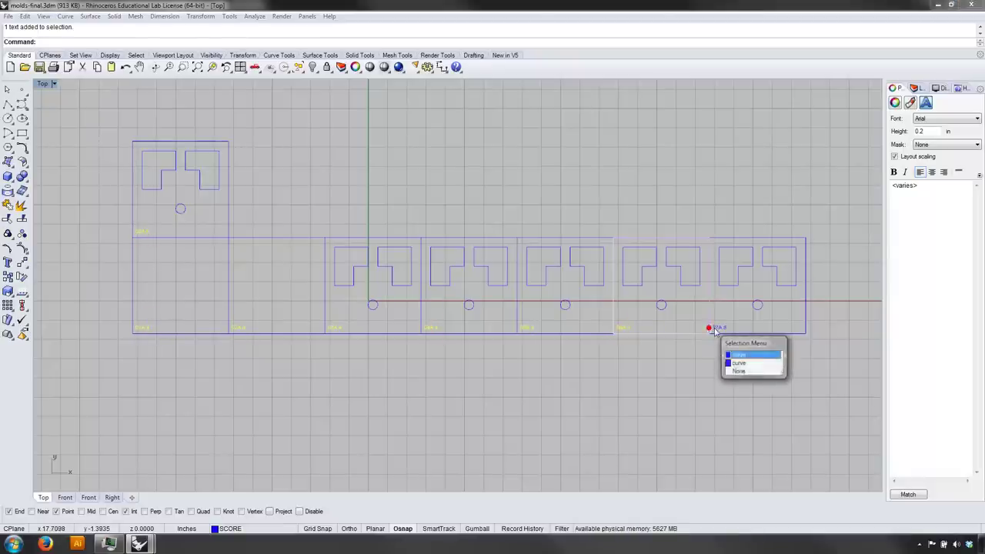
click(737, 371)
right_drag(798, 326, 492, 323)
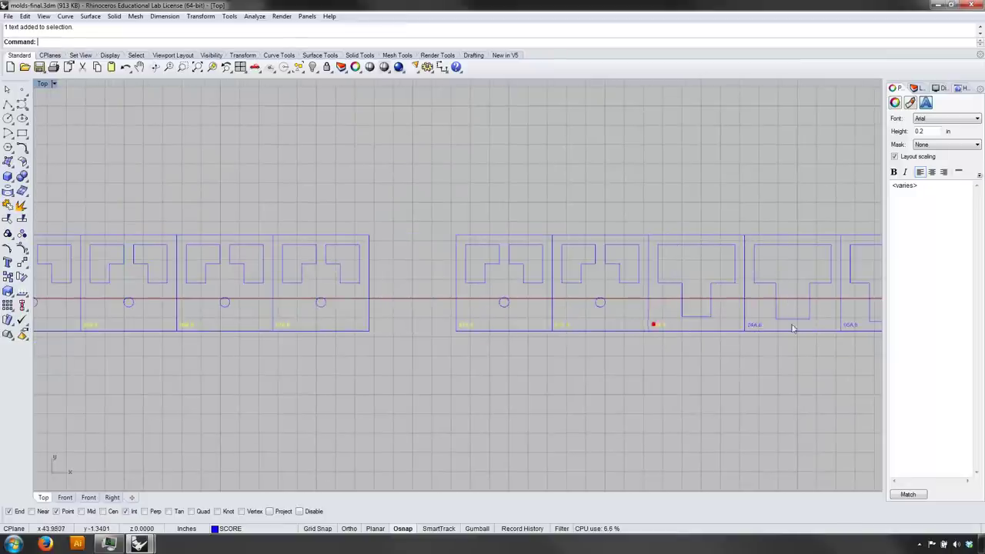
right_drag(793, 327, 594, 333)
click(650, 331)
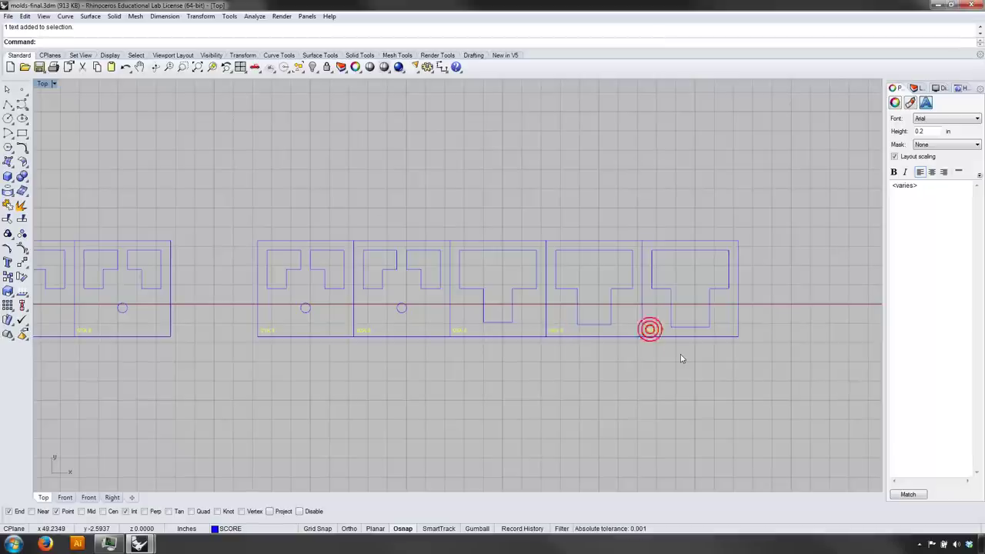
key(Return)
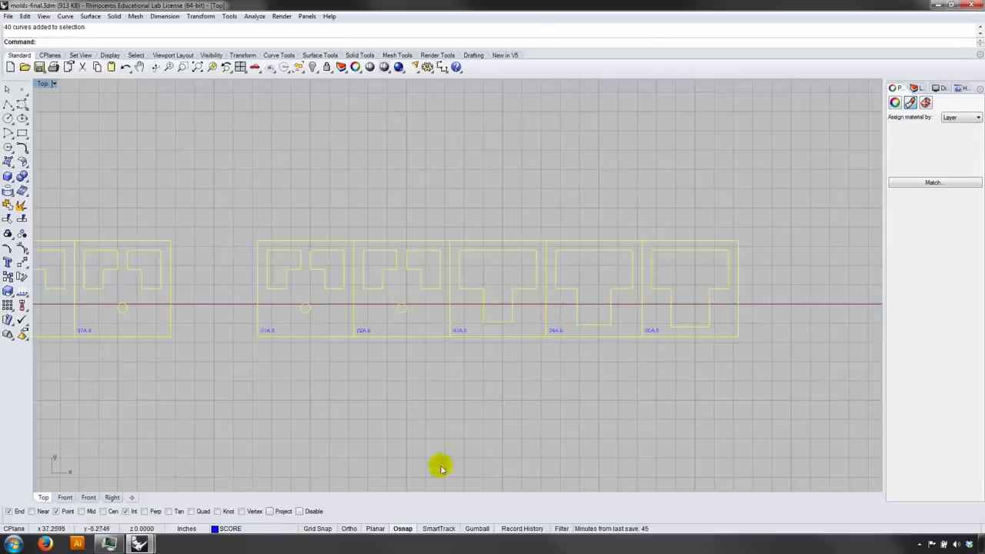
click(271, 529)
click(237, 500)
key(Escape)
Step: Show the hidden mold drawing again and turn the Layout layer back on
right_drag(310, 428, 521, 409)
scroll(398, 416, down, 8)
scroll(398, 416, up, 2)
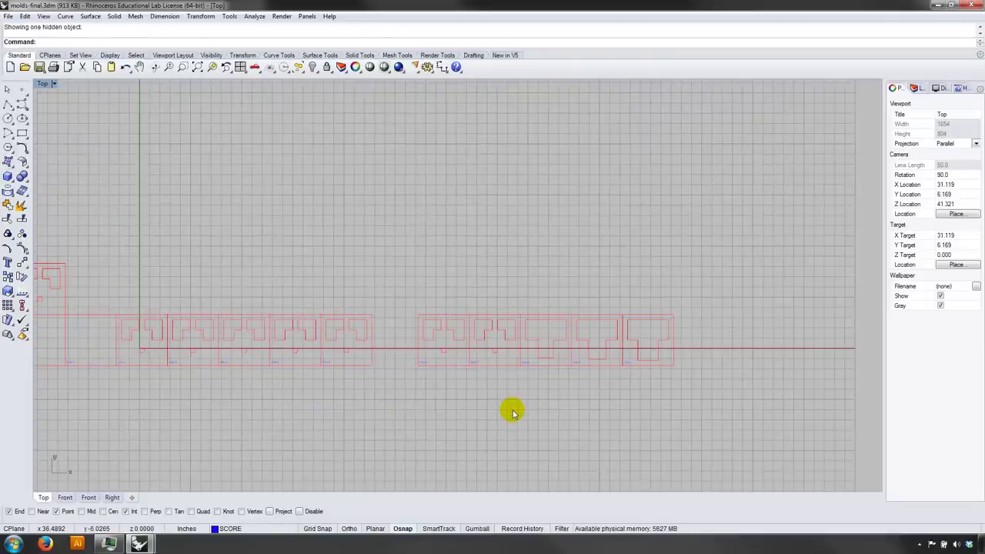
click(264, 528)
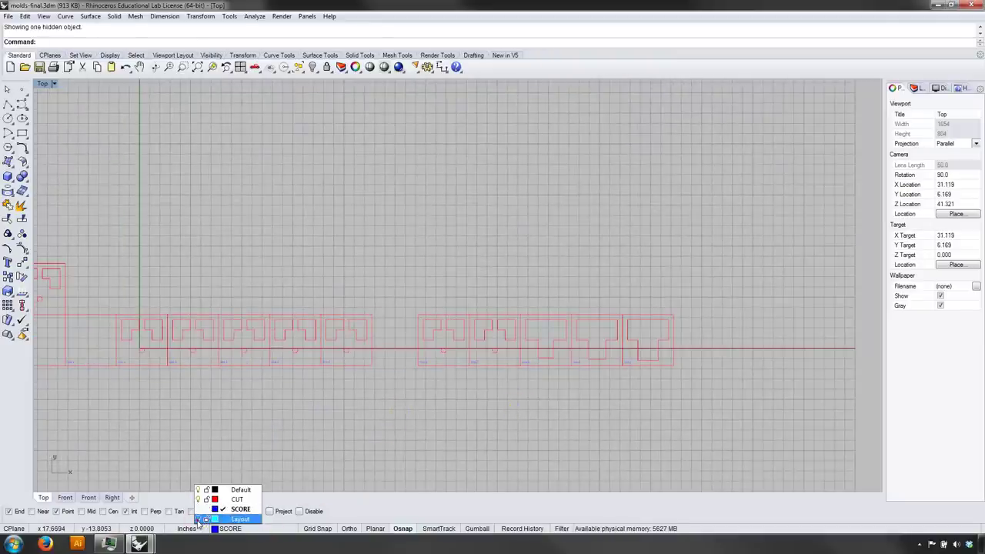
click(201, 519)
click(277, 444)
Step: Move the outer border rectangles of both sheets to the CUT layer
click(332, 367)
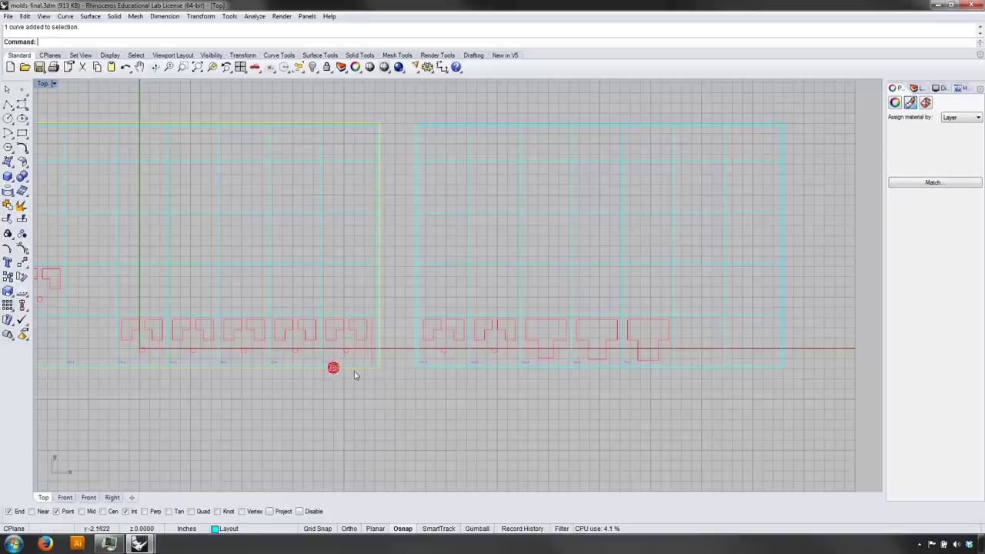
shift+click(434, 364)
click(229, 529)
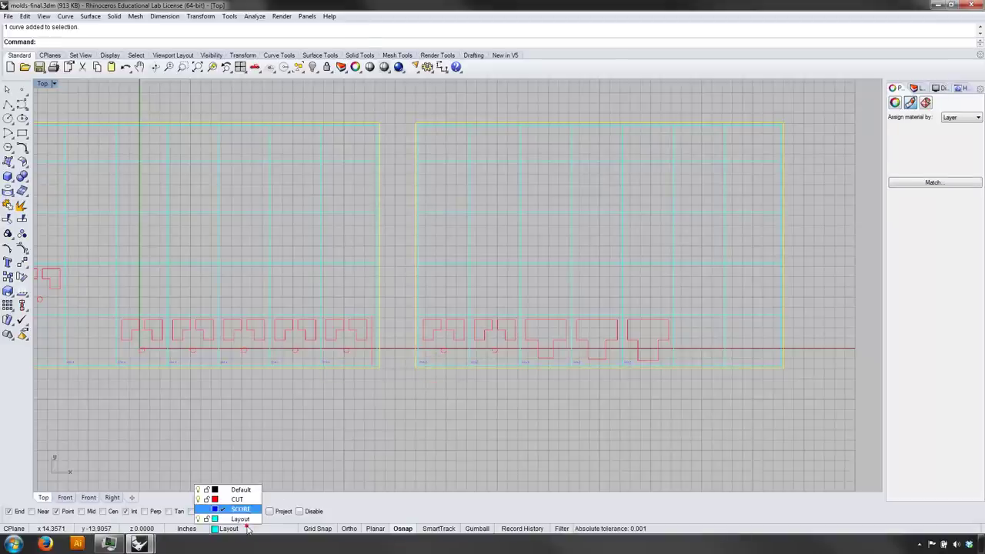
click(231, 508)
click(381, 442)
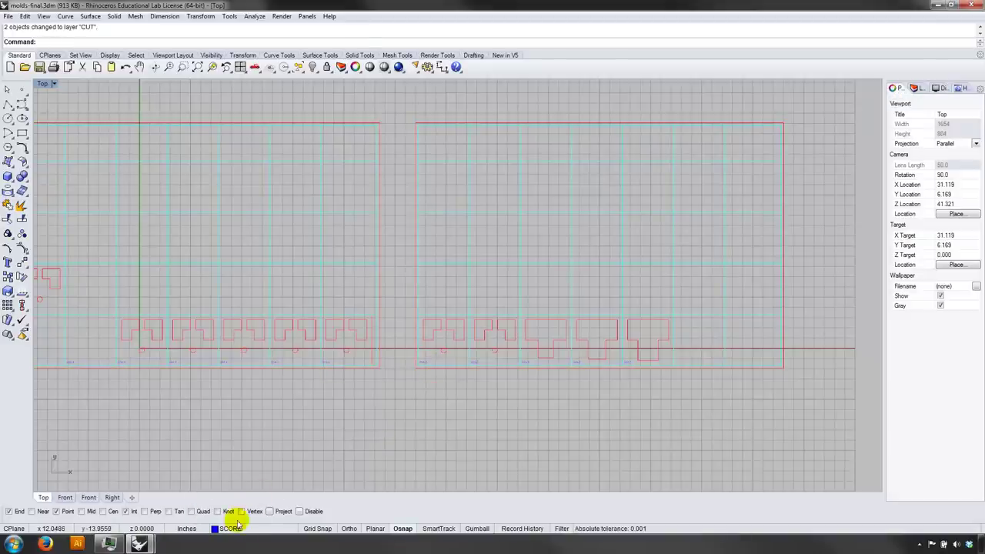
Step: Turn off the Layout layer so only the cut and score geometry of both sheets is shown
click(229, 529)
click(231, 513)
right_drag(294, 446, 534, 419)
scroll(536, 405, down, 2)
right_drag(565, 385, 442, 389)
click(684, 377)
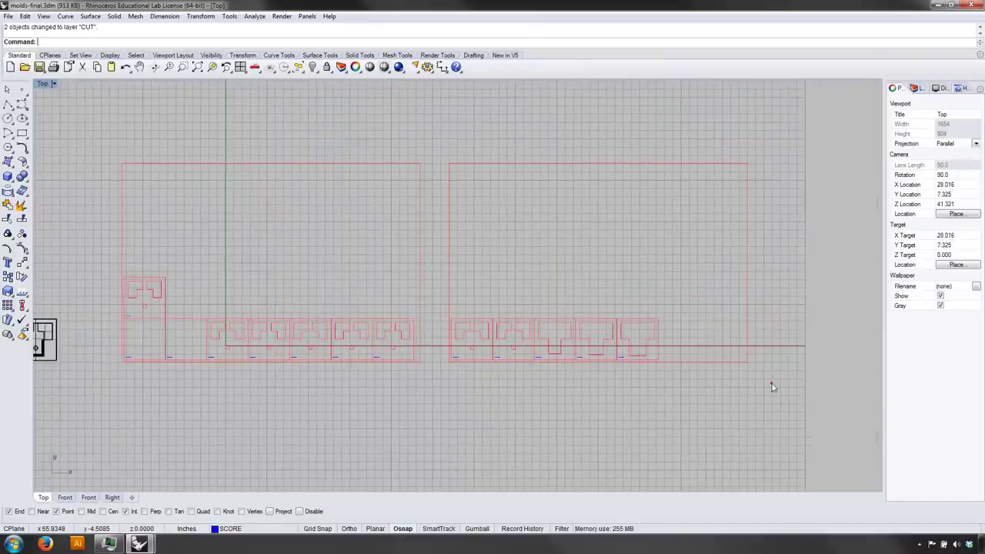
Step: Select everything on the two sheets and export it to the Desktop as a Rhino 5 model named myCutFile
key(ctrl+a)
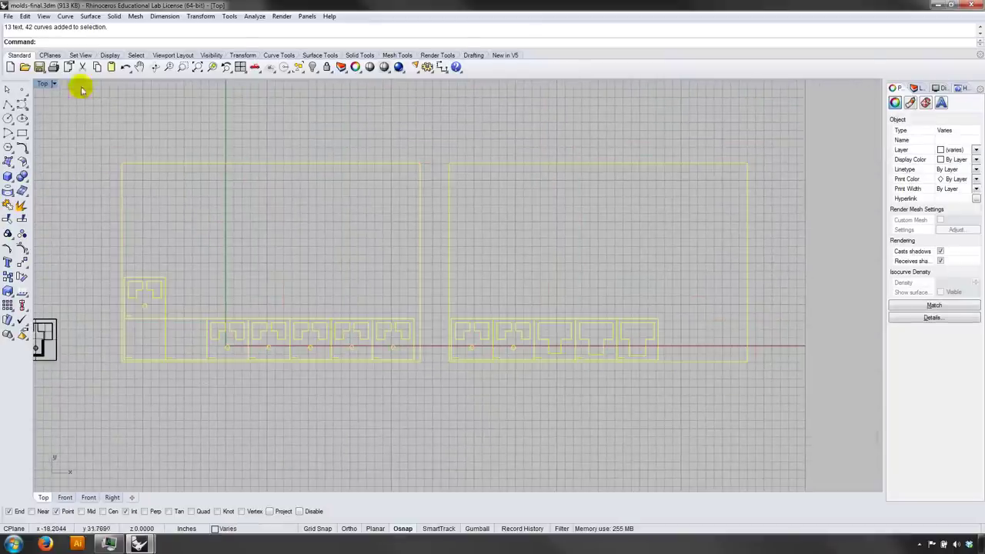
click(7, 17)
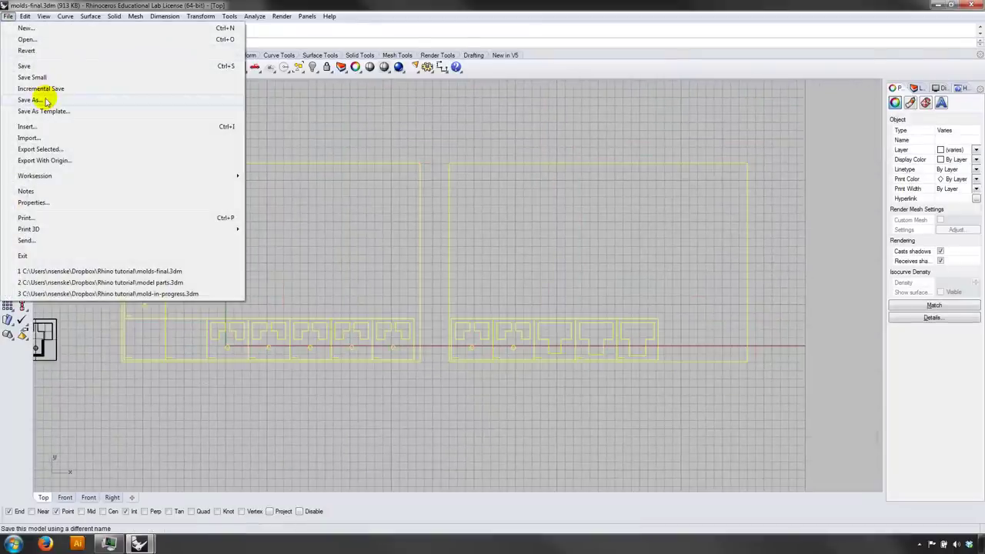
click(42, 149)
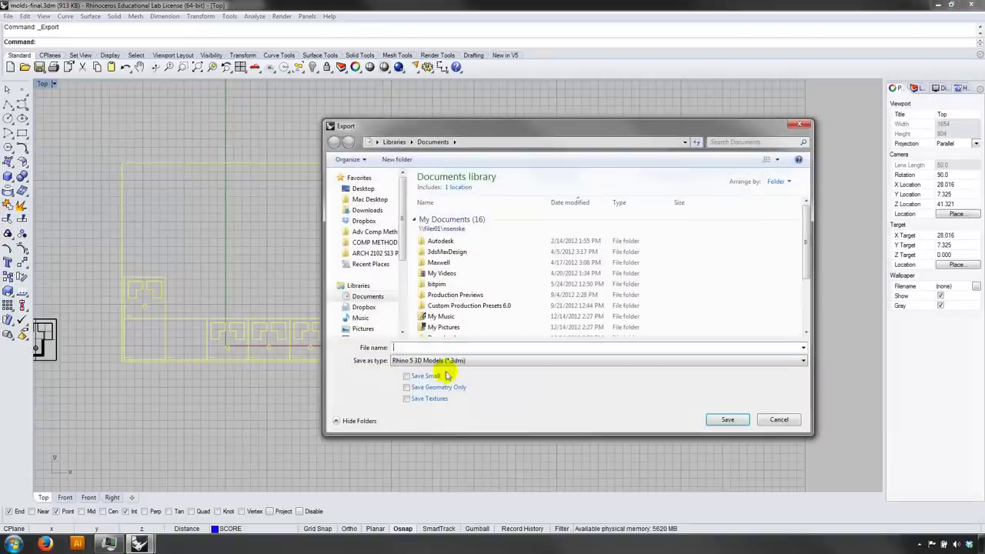
click(362, 202)
click(408, 347)
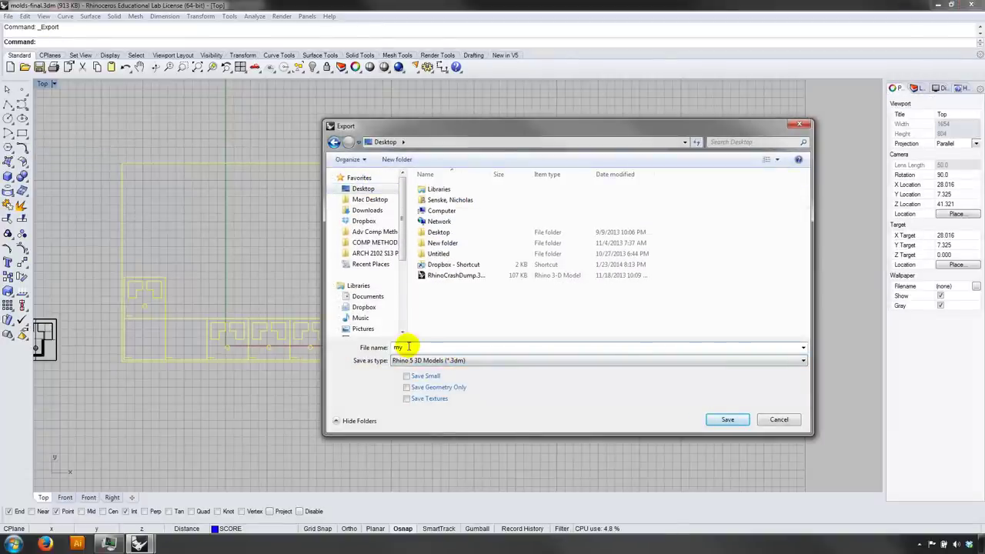
text(myCutFile)
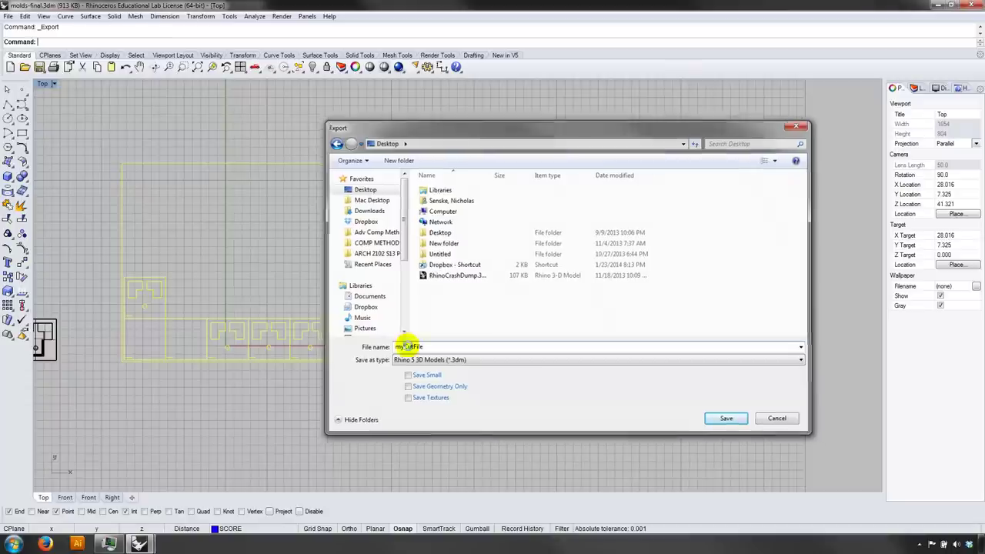
key(Return)
key(Escape)
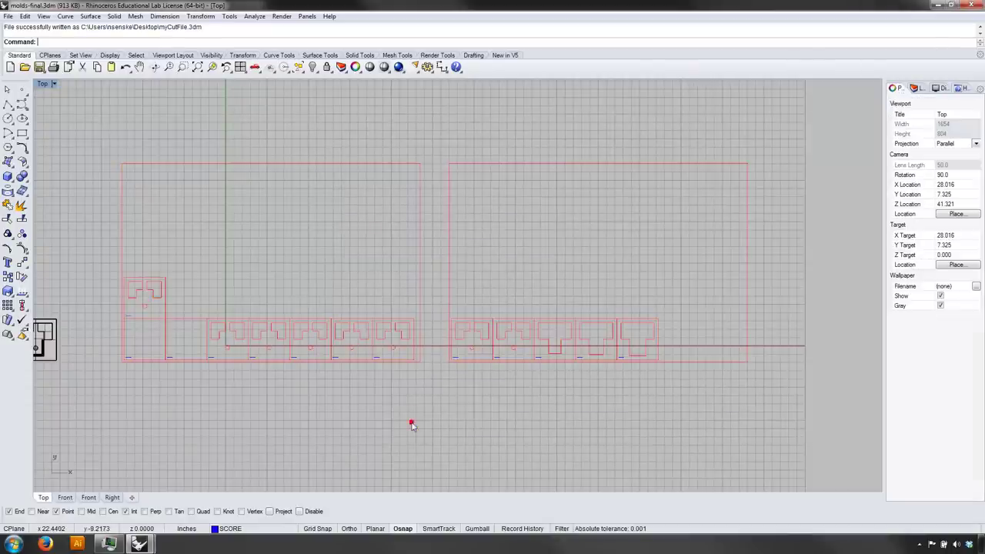
Step: Copy the T-shaped profile of slice 05A.B onto slice 04A.B, aligning the profiles by their upper-left corners
right_drag(411, 438, 438, 424)
scroll(422, 392, up, 5)
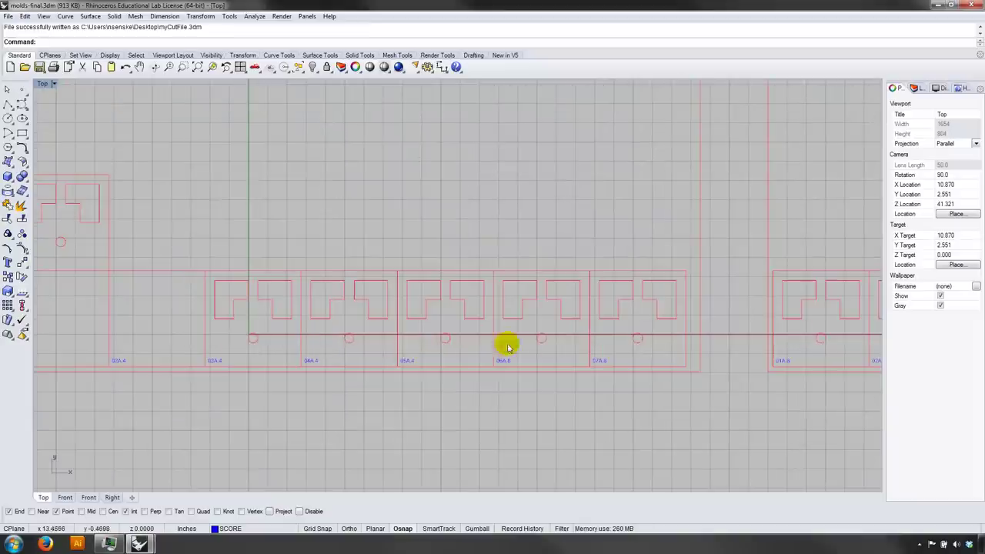
right_drag(608, 335, 407, 348)
right_drag(710, 332, 325, 333)
right_drag(549, 339, 644, 353)
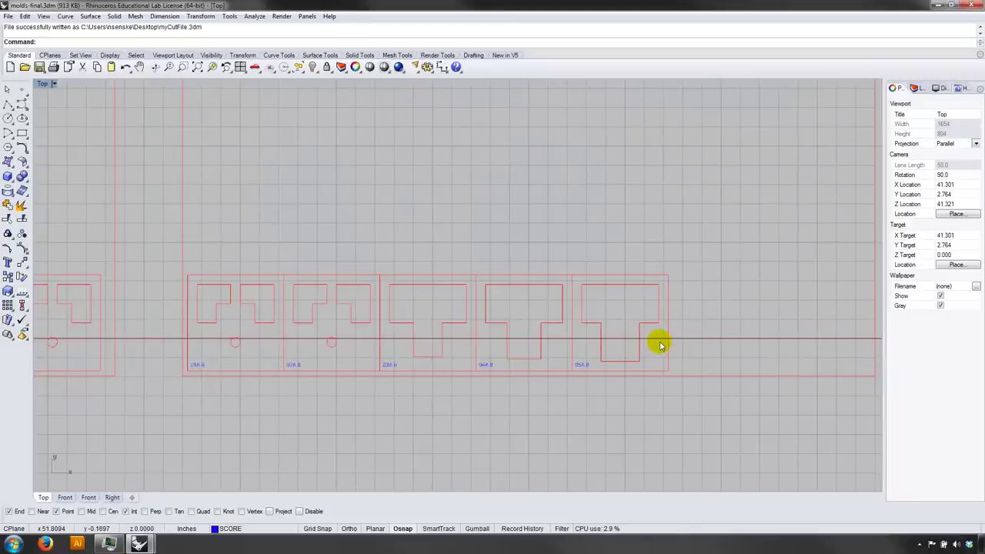
scroll(660, 341, up, 2)
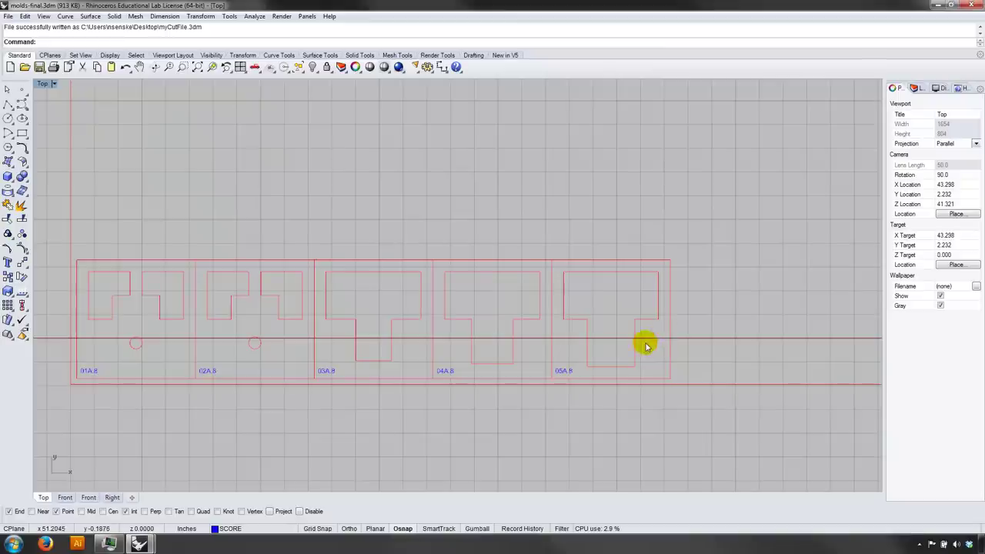
click(636, 343)
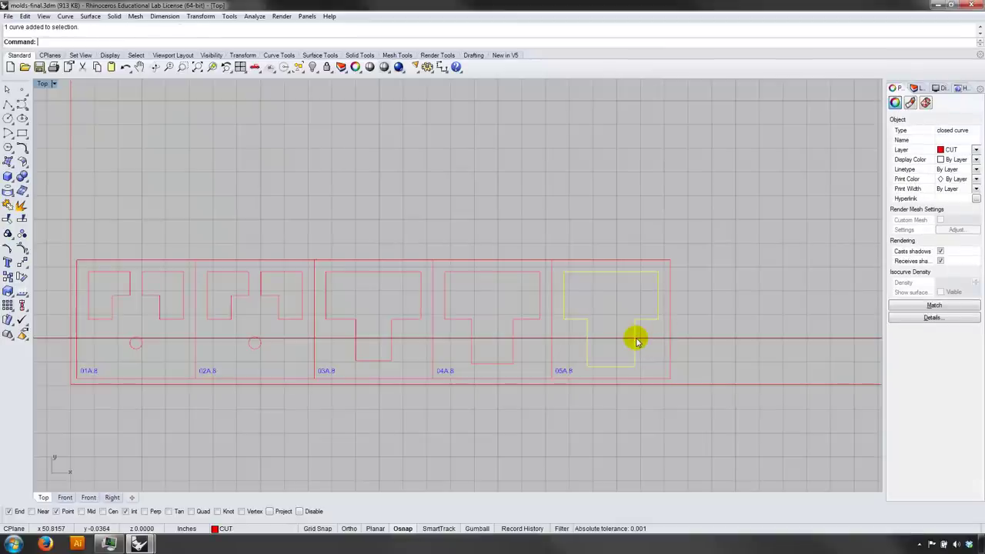
key(Return)
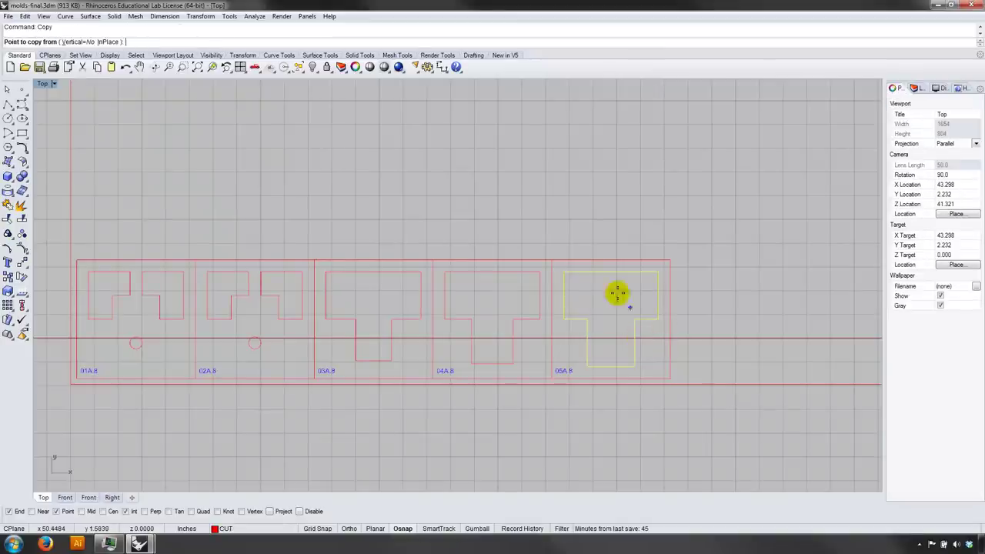
click(567, 271)
click(447, 272)
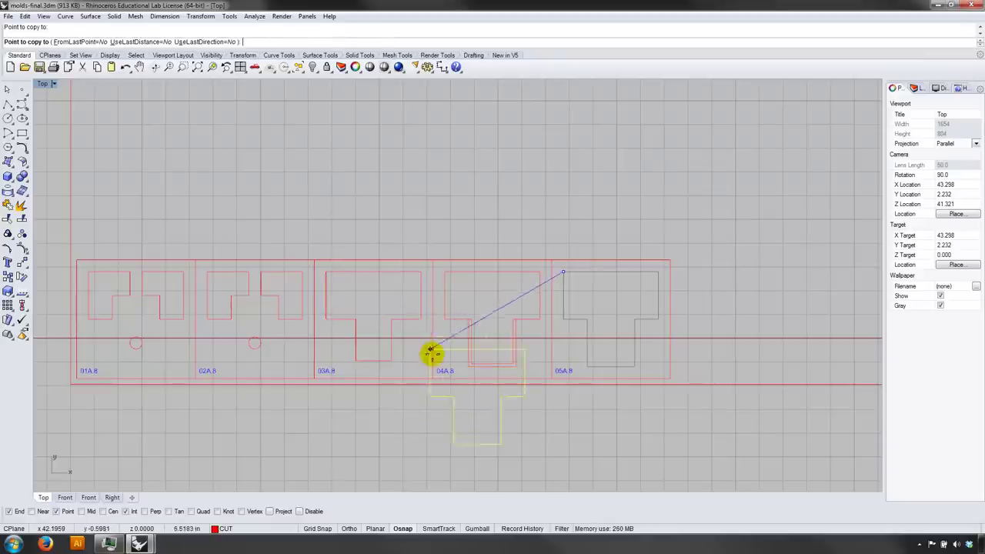
key(Return)
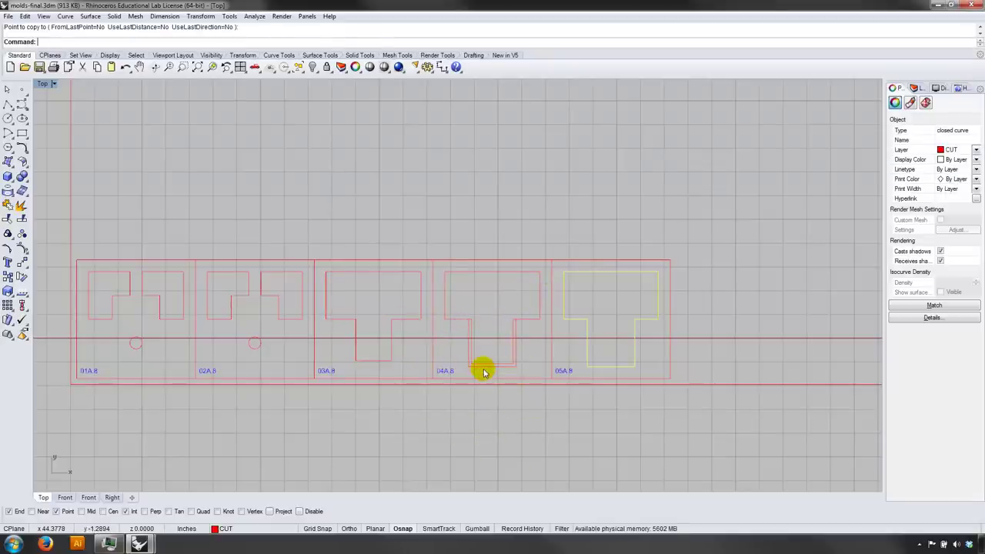
Step: Move the profile copied into slice 04A.B to the SCORE layer
click(514, 368)
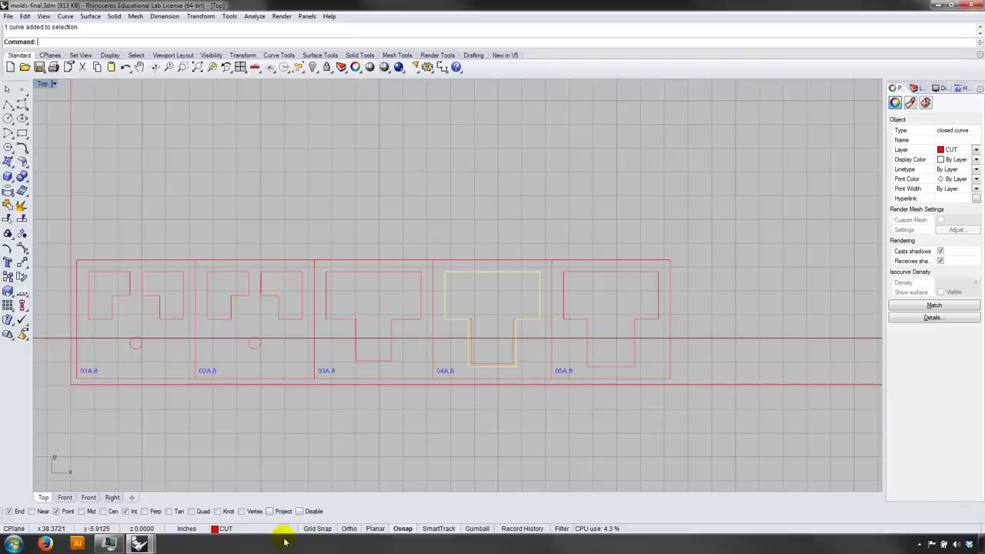
click(224, 529)
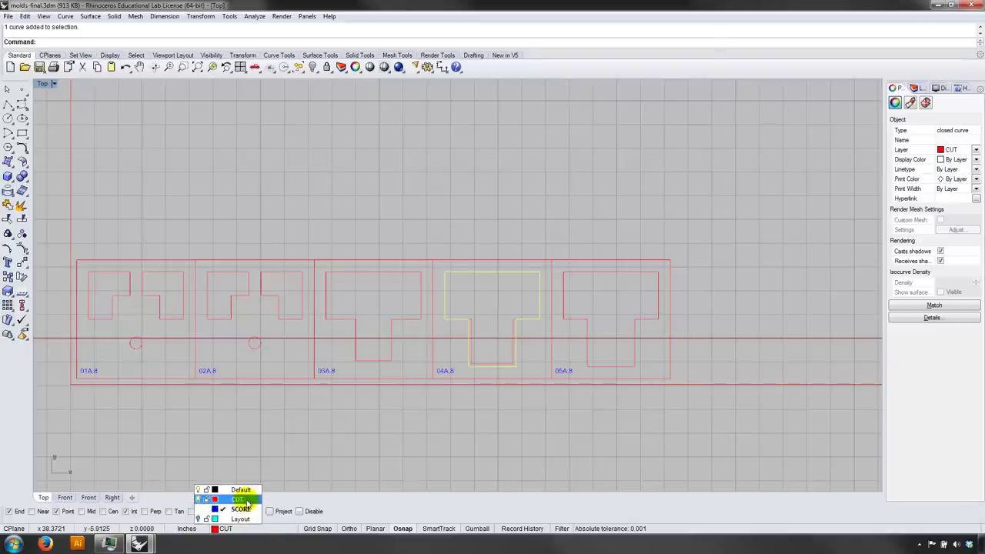
click(241, 509)
click(455, 430)
click(523, 335)
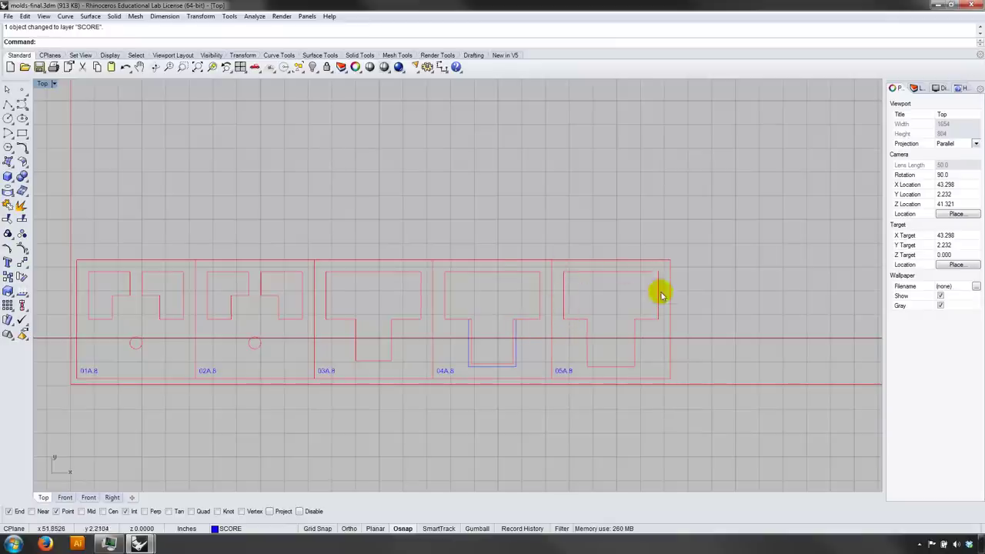
Step: Copy the red T-shaped profile of slice 04A.B onto slice 03A.B, aligning the profiles by their upper-left corners
right_drag(469, 324, 499, 343)
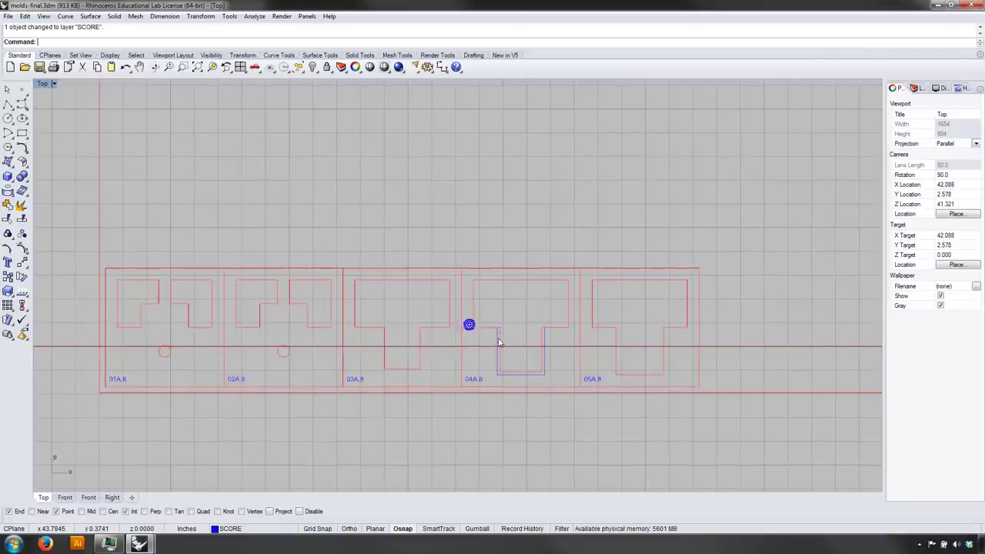
click(501, 341)
text(Copy)
key(Return)
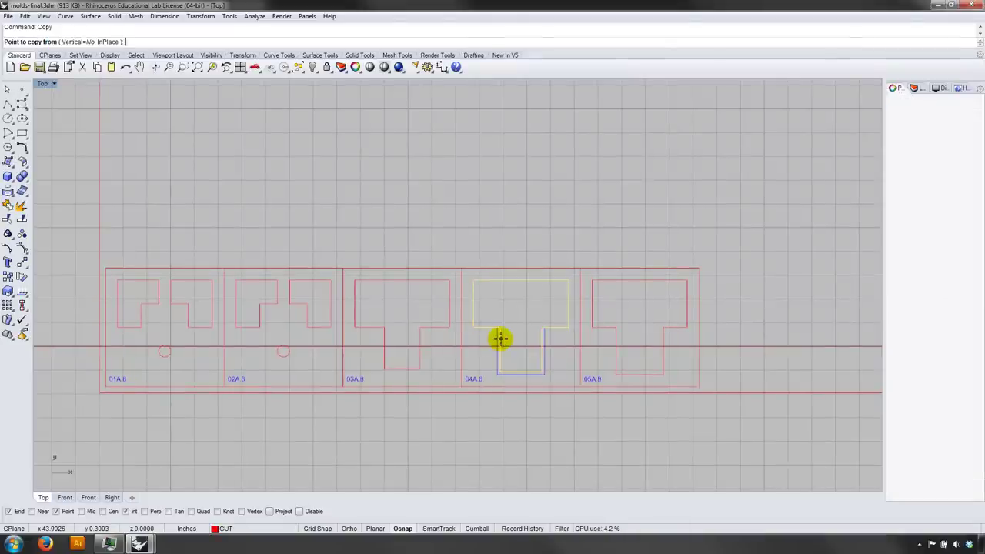
click(474, 281)
click(356, 280)
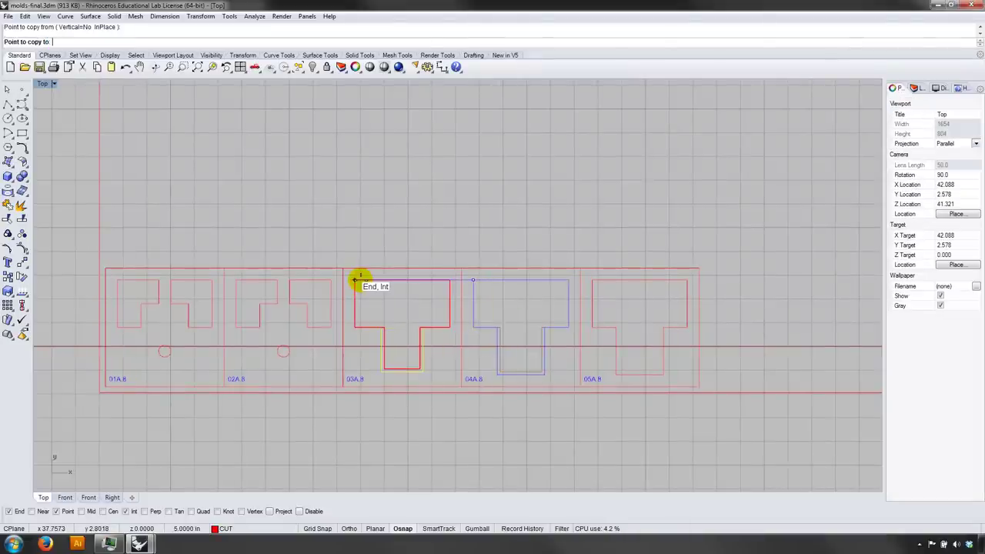
key(Return)
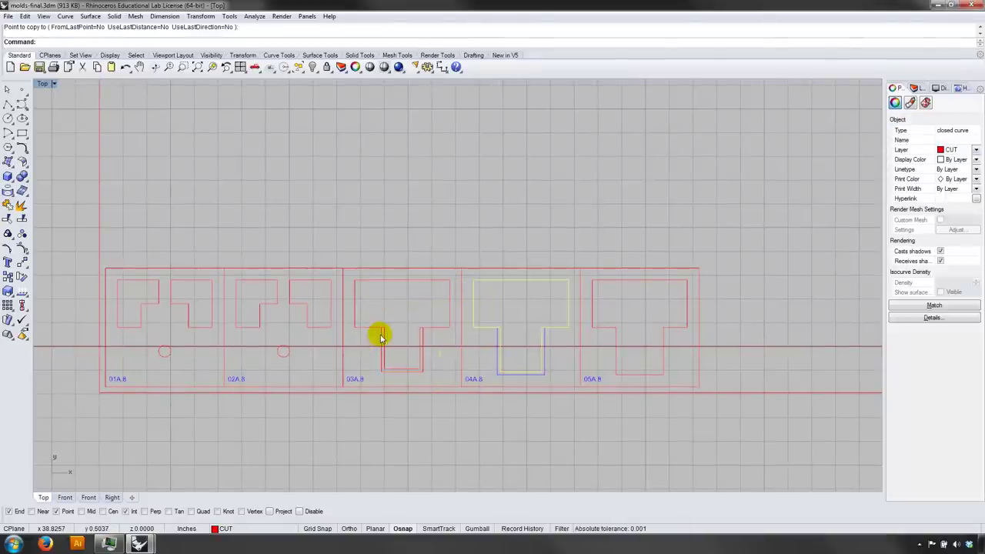
Step: Move the profile copied into slice 03A.B to the SCORE layer
click(380, 335)
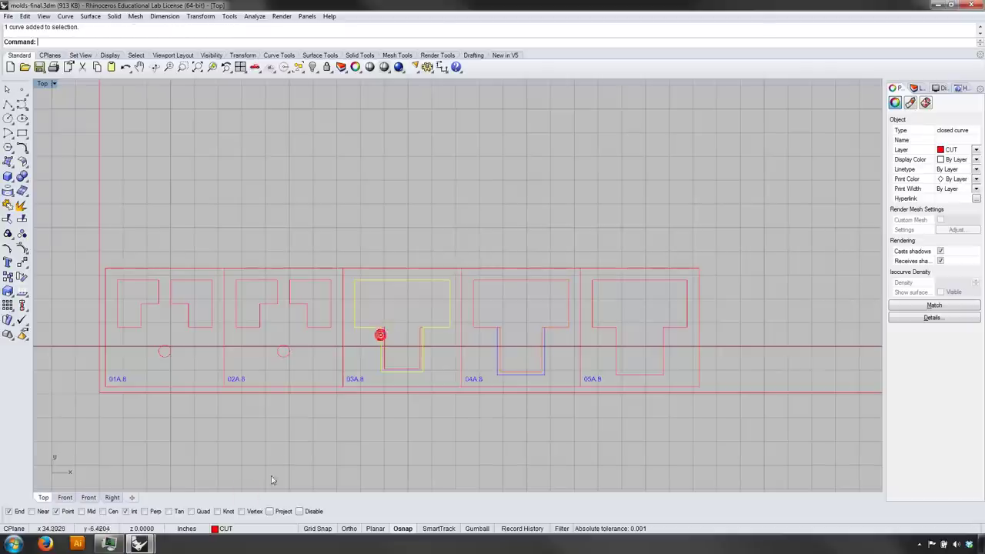
click(235, 529)
click(231, 507)
click(380, 457)
right_drag(385, 450, 594, 393)
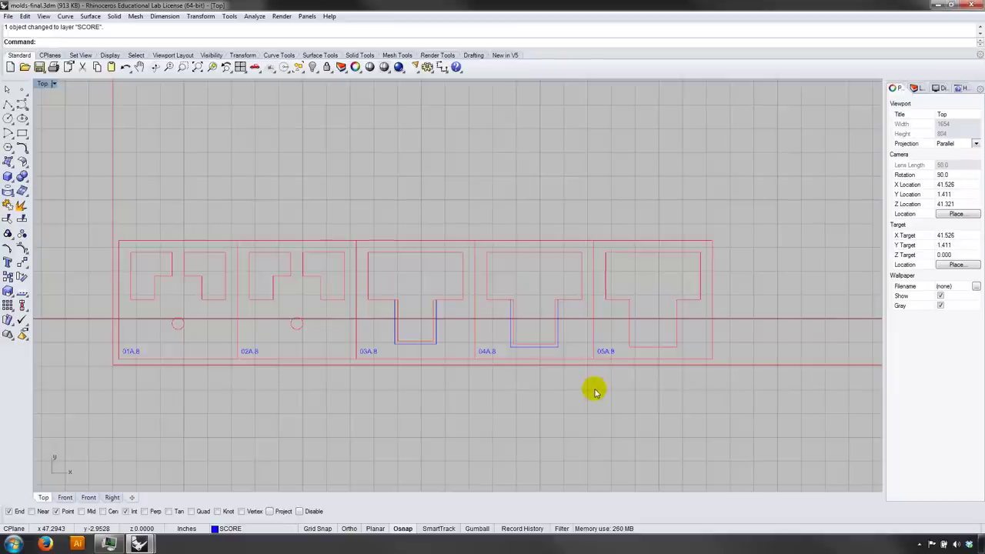
Step: Save the model under the new name molds-final-2 in the Rhino tutorial folder
scroll(595, 393, down, 2)
right_drag(348, 397, 457, 387)
right_drag(375, 378, 473, 399)
scroll(535, 392, down, 2)
scroll(466, 392, down, 1)
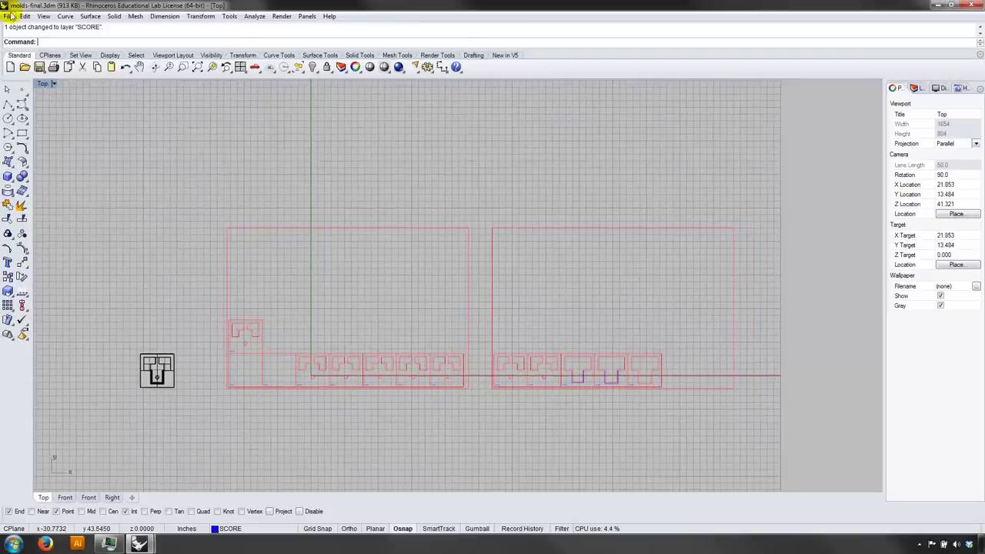
click(8, 16)
click(33, 99)
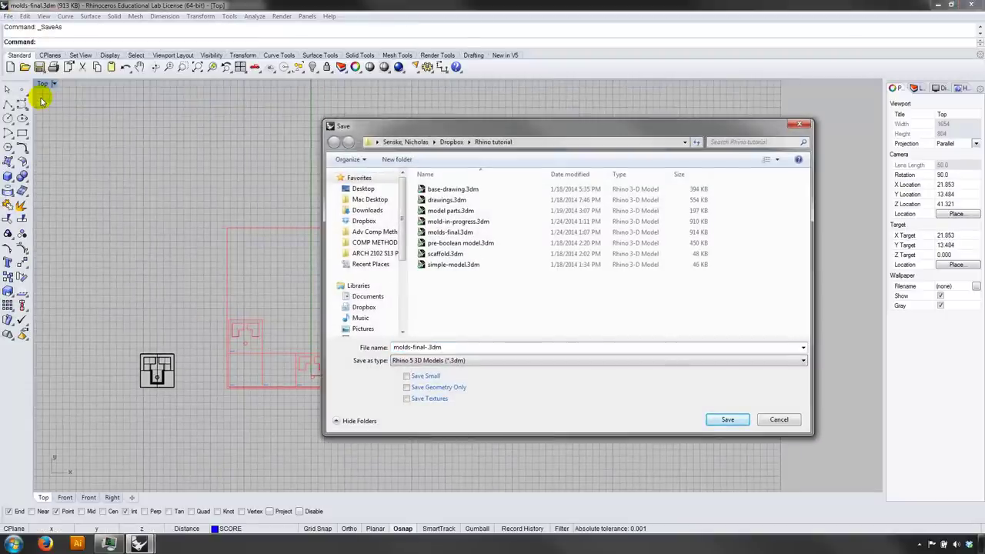
text(2)
key(Return)
Step: Open the earlier molds-final.3dm model with the 3D sliced molds
click(10, 16)
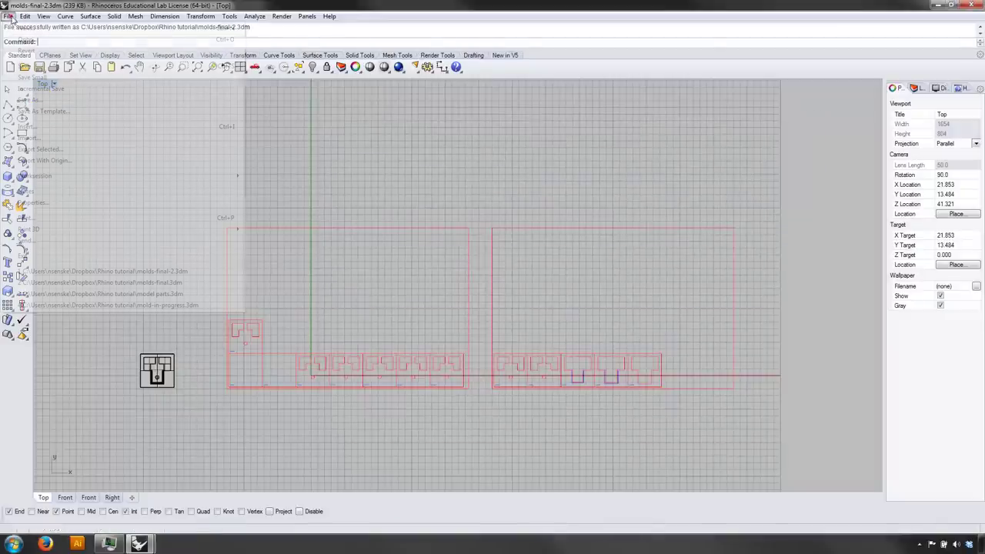
click(123, 283)
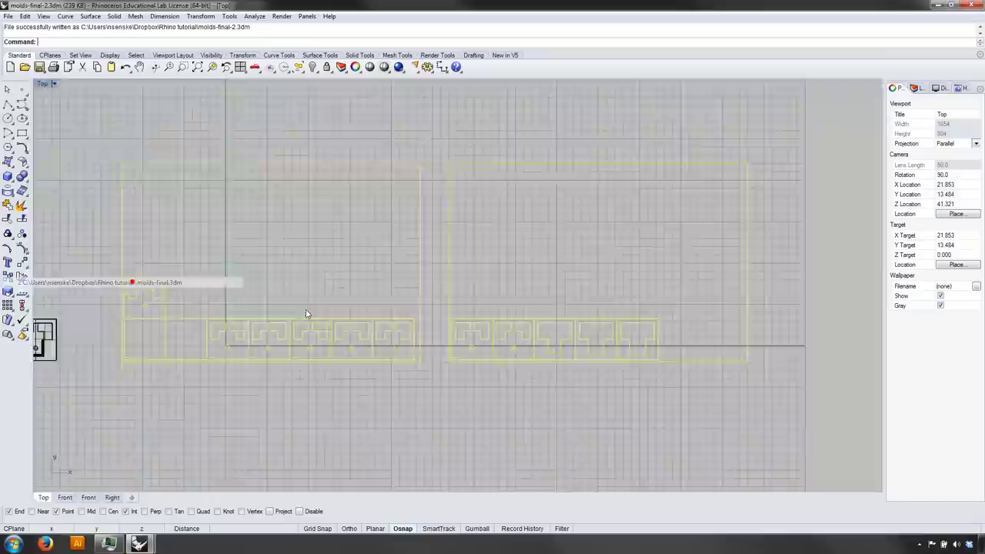
right_drag(298, 314, 297, 307)
scroll(427, 283, up, 14)
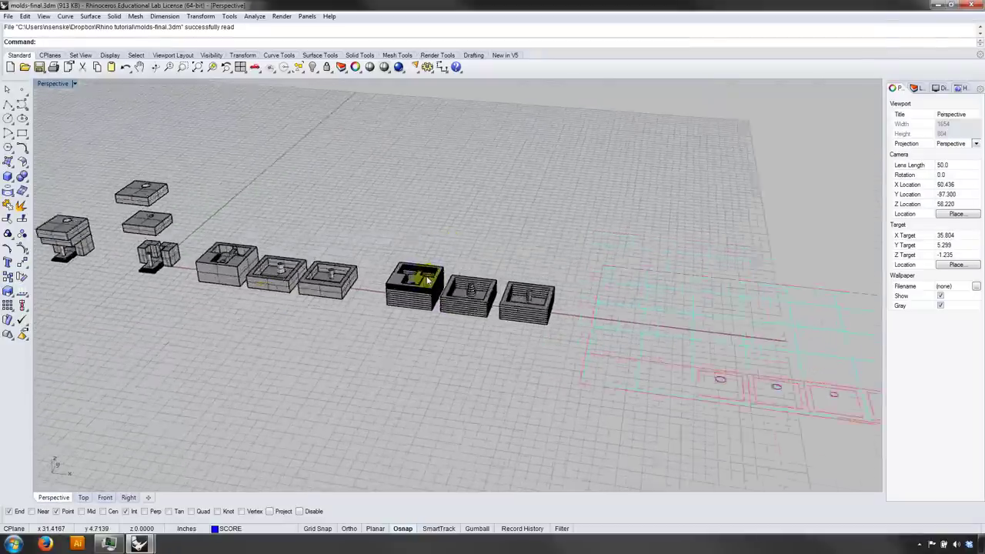
mouse_move(425, 299)
right_down()
mouse_move(418, 277)
mouse_move(427, 295)
right_up()
scroll(421, 299, up, 3)
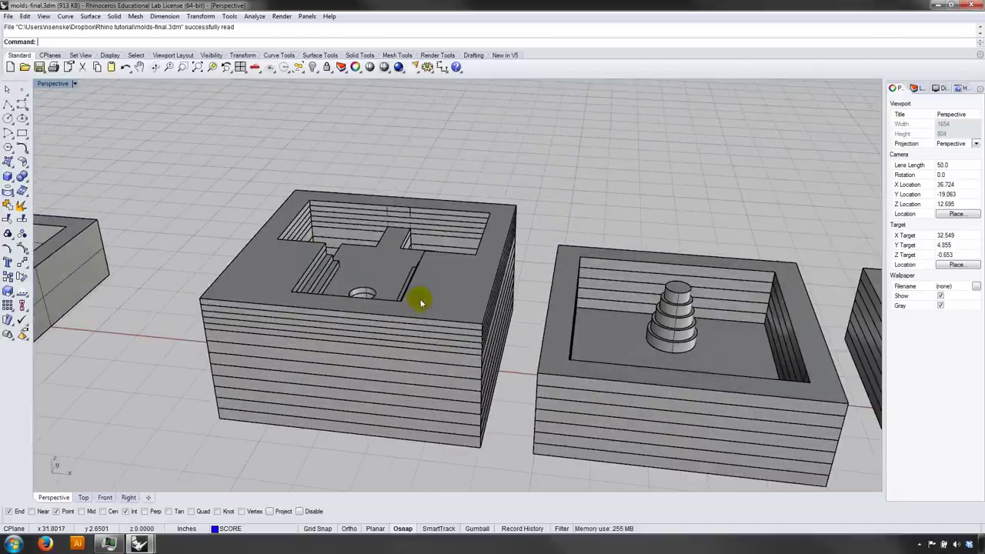
Step: Ungroup the tallest sliced mold, the one with the T-shaped cavity, into separate slices
click(427, 439)
mouse_move(425, 433)
right_down()
mouse_move(442, 431)
mouse_move(408, 439)
right_up()
click(408, 446)
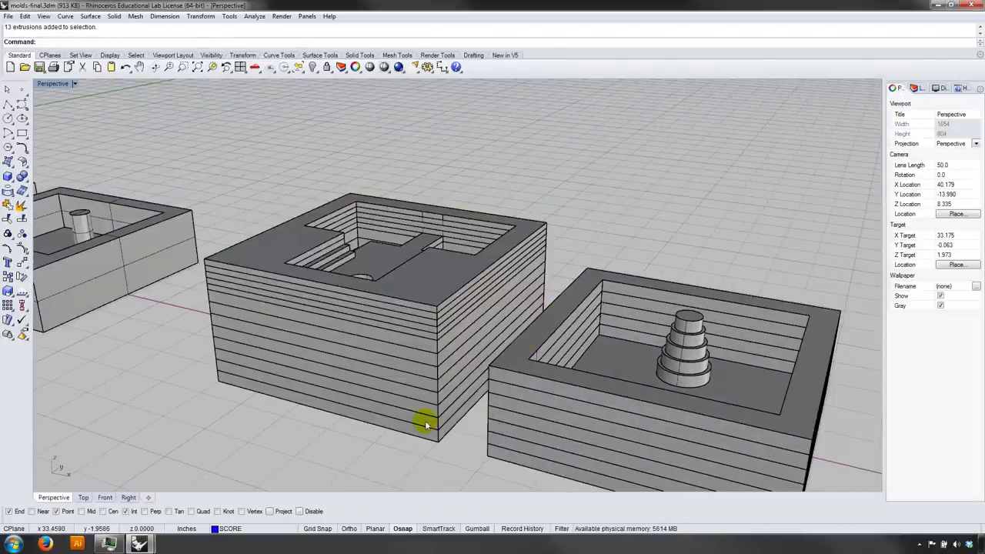
click(424, 423)
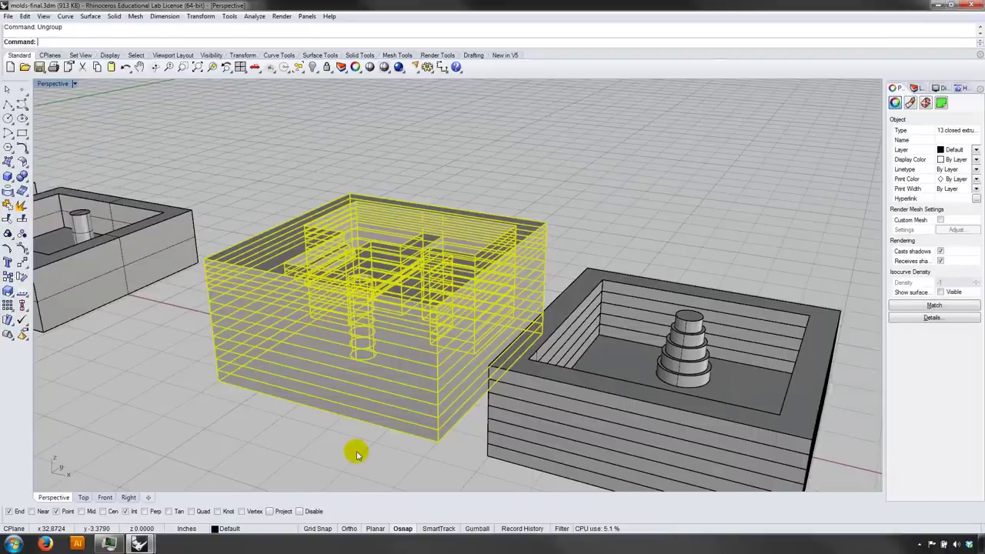
key(Return)
Step: Select individual slices of the mold with the T-shaped cavity to check that they are separate pieces
click(385, 424)
click(387, 408)
click(268, 450)
right_drag(268, 450, 333, 260)
click(333, 259)
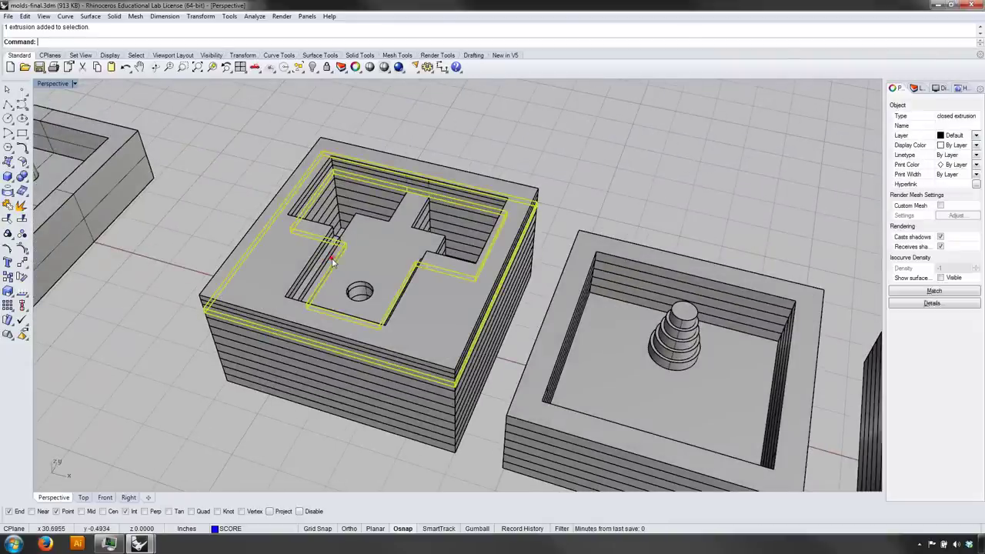
click(319, 255)
click(215, 223)
right_drag(215, 223, 262, 202)
right_drag(264, 202, 258, 223)
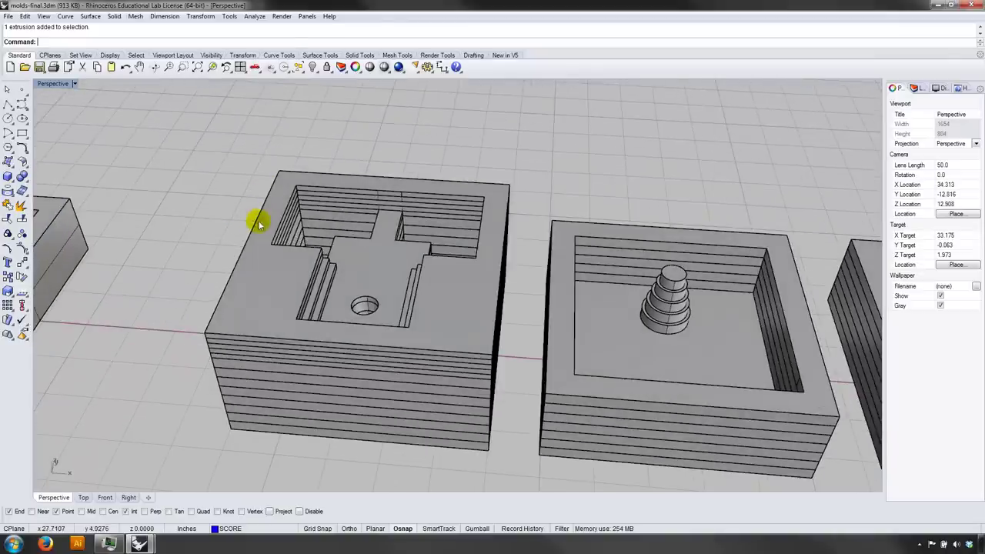
Step: Compare the three sliced molds with the original solid molds, looking at the tapered and cylindrical cores
scroll(403, 255, down, 4)
right_drag(539, 270, 479, 275)
mouse_move(456, 311)
right_down()
mouse_move(440, 267)
mouse_move(684, 315)
mouse_move(452, 321)
mouse_move(451, 306)
mouse_move(451, 345)
mouse_move(462, 304)
right_up()
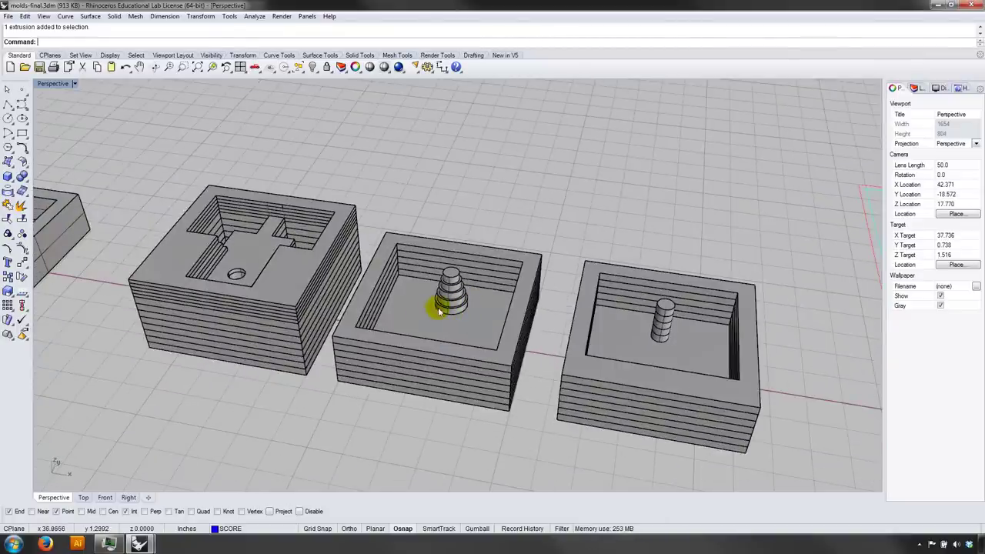
right_drag(225, 310, 341, 310)
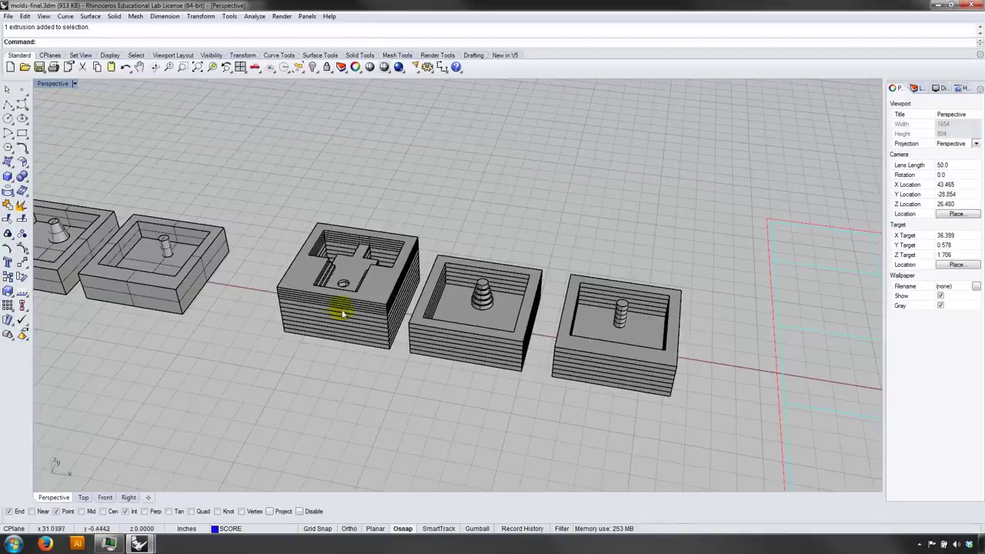
shift+right_drag(74, 249, 322, 271)
scroll(324, 265, up, 8)
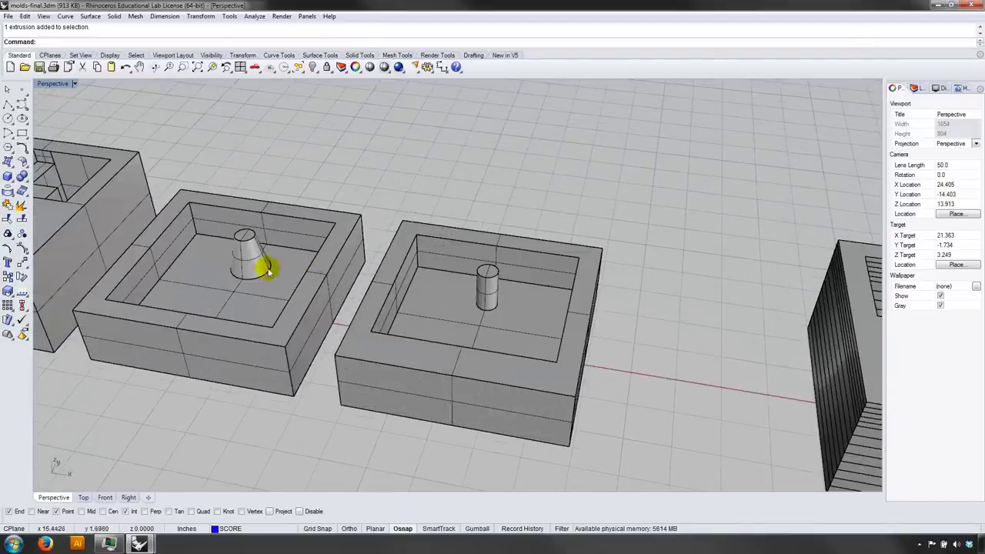
right_drag(259, 271, 260, 269)
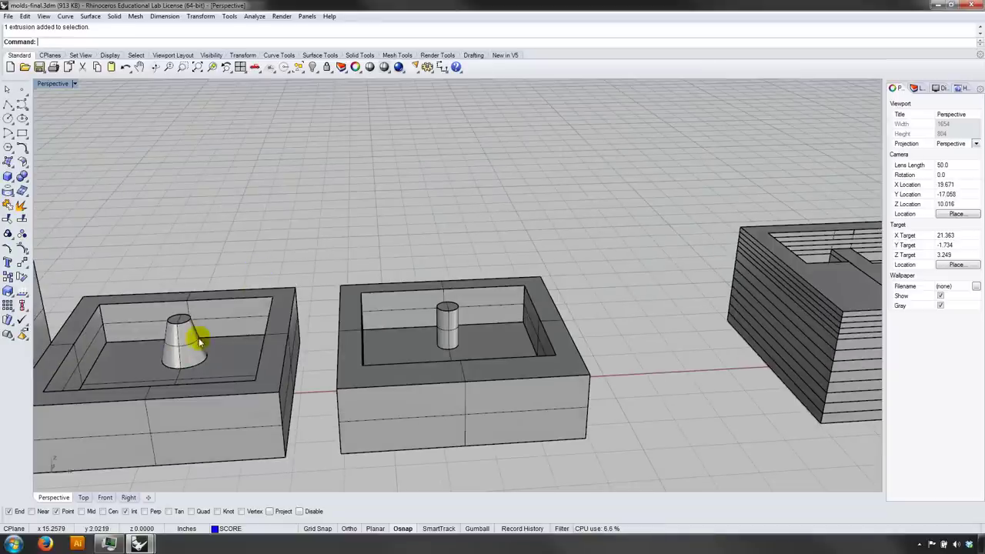
Step: Examine the stacked slices of the three sliced molds, especially the stepped cone and the straight cylindrical core
shift+right_drag(642, 282, 354, 273)
shift+right_drag(791, 260, 506, 274)
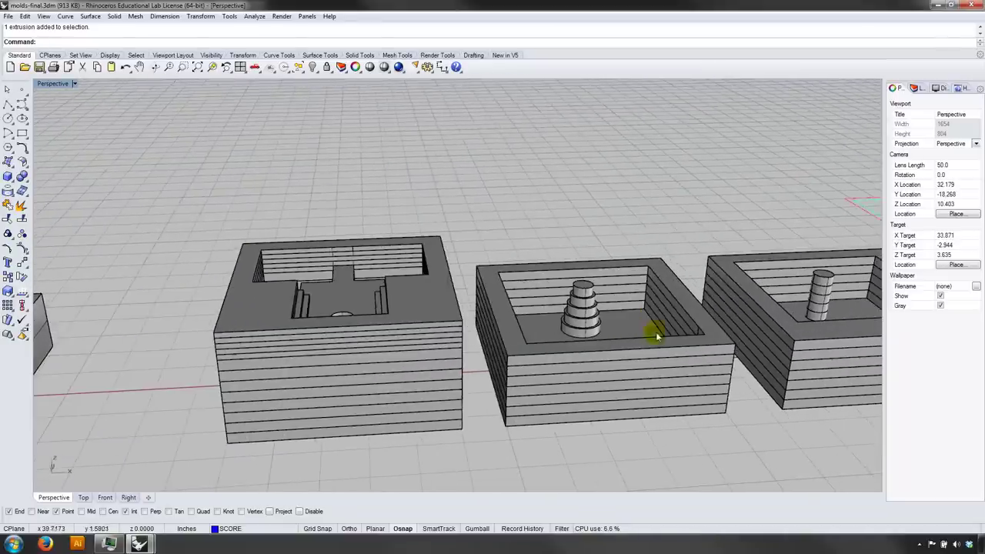
right_drag(650, 333, 632, 320)
shift+right_drag(685, 353, 422, 295)
right_drag(485, 298, 473, 340)
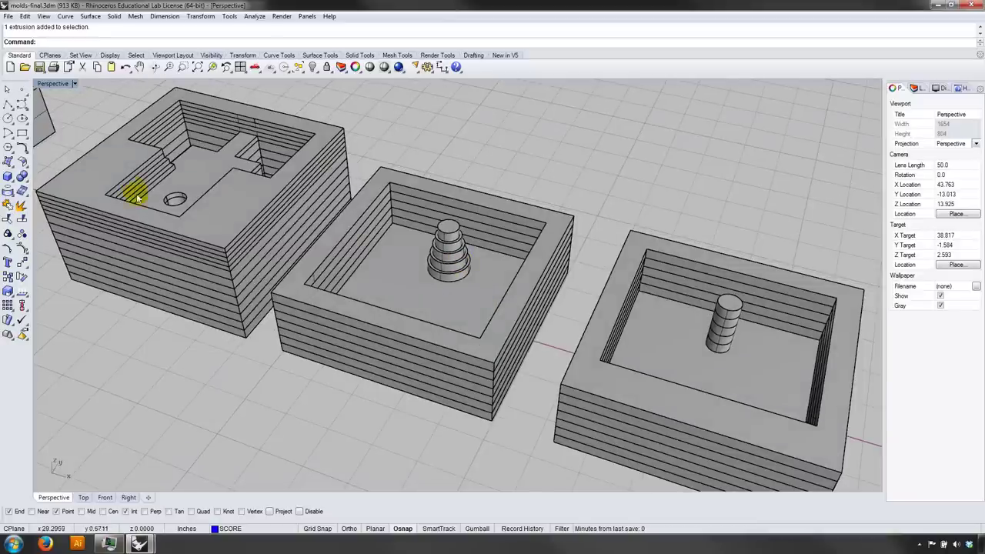
right_drag(446, 284, 418, 281)
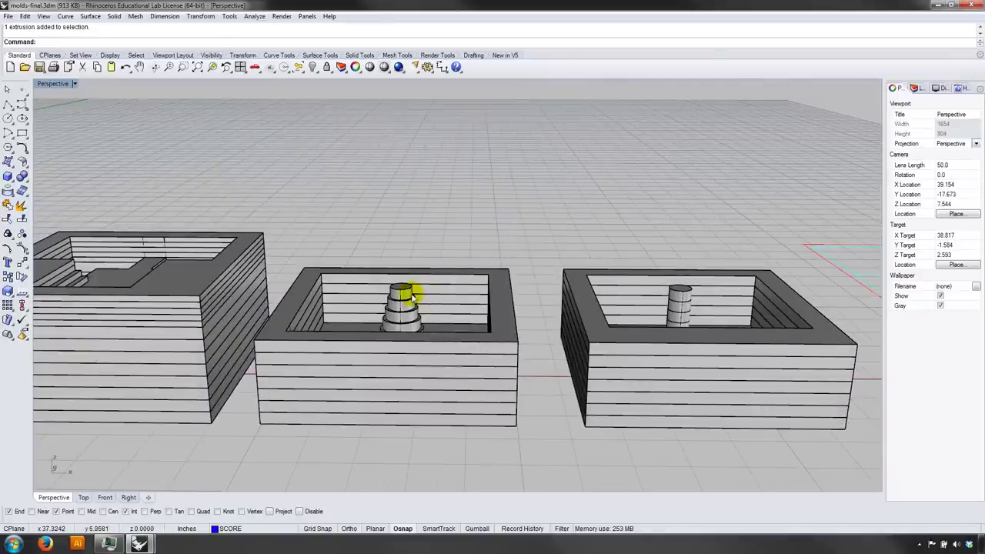
right_drag(424, 262, 435, 284)
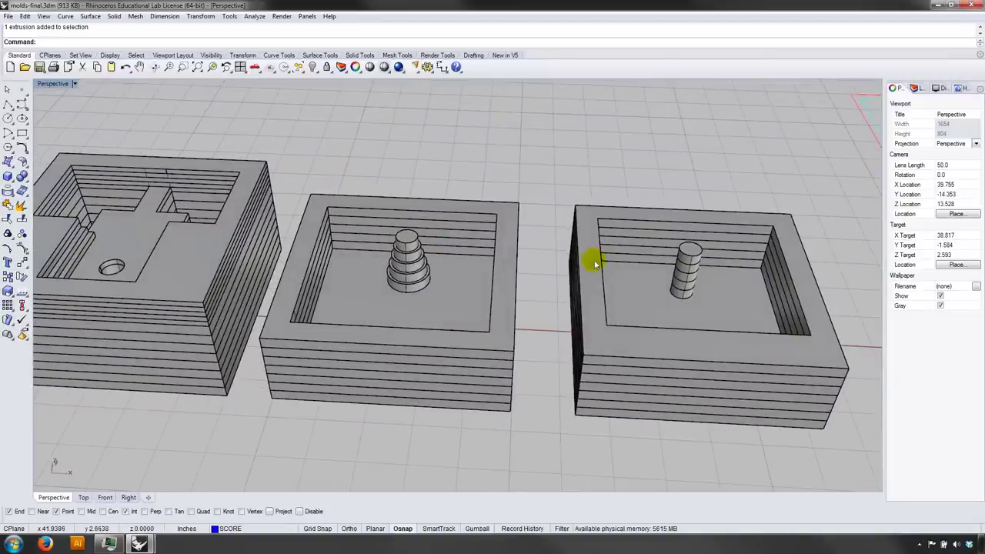
mouse_move(672, 280)
right_down()
mouse_move(664, 289)
mouse_move(685, 270)
right_up()
shift+right_drag(747, 281, 488, 269)
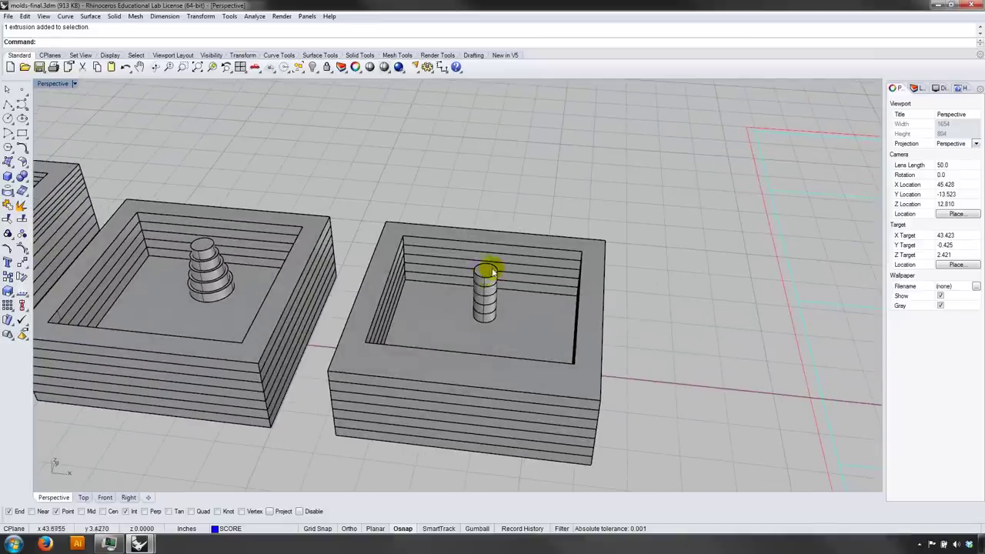
scroll(320, 304, down, 2)
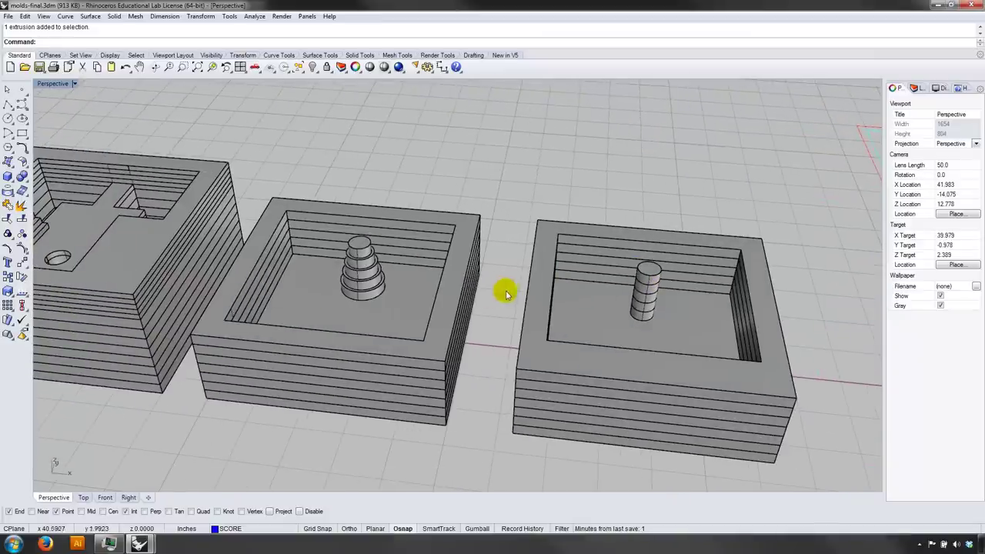
scroll(508, 286, down, 5)
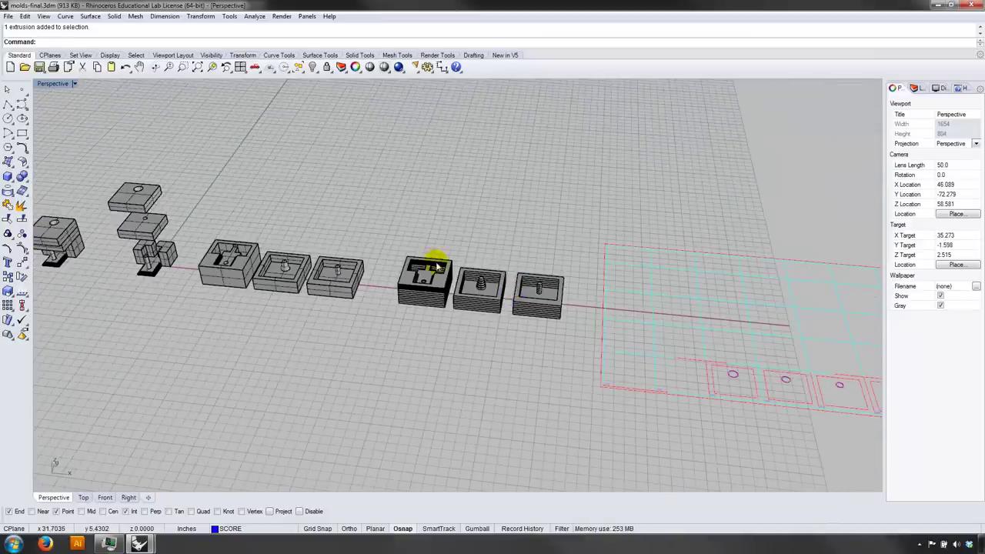
Step: Inspect the core circles and their alignment guides in slices 03B to 07B on the cut sheet, comparing them with the sliced molds
right_drag(436, 265, 436, 284)
shift+right_drag(731, 283, 399, 258)
scroll(467, 384, up, 12)
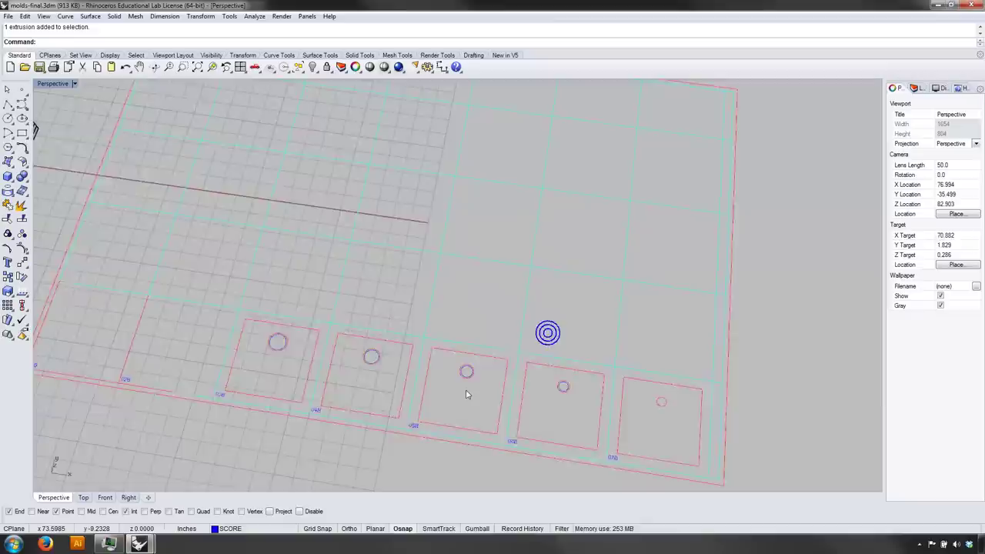
shift+right_drag(536, 358, 505, 256)
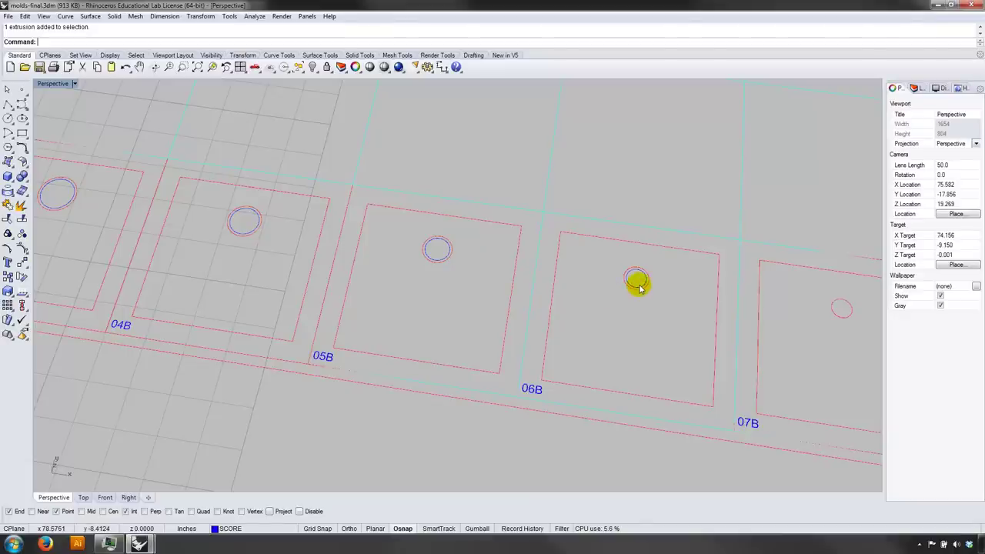
shift+right_drag(402, 251, 572, 281)
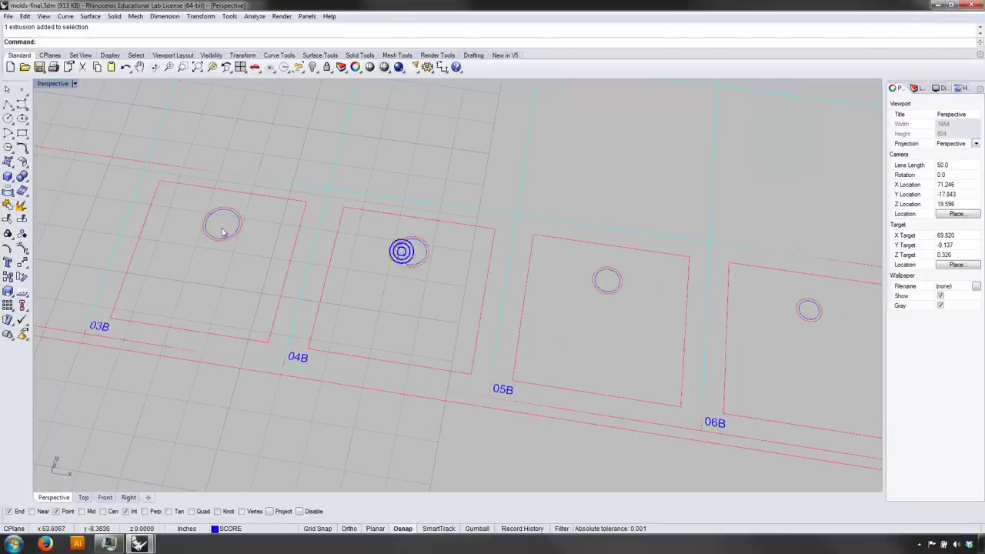
shift+right_drag(229, 231, 377, 282)
scroll(177, 226, down, 5)
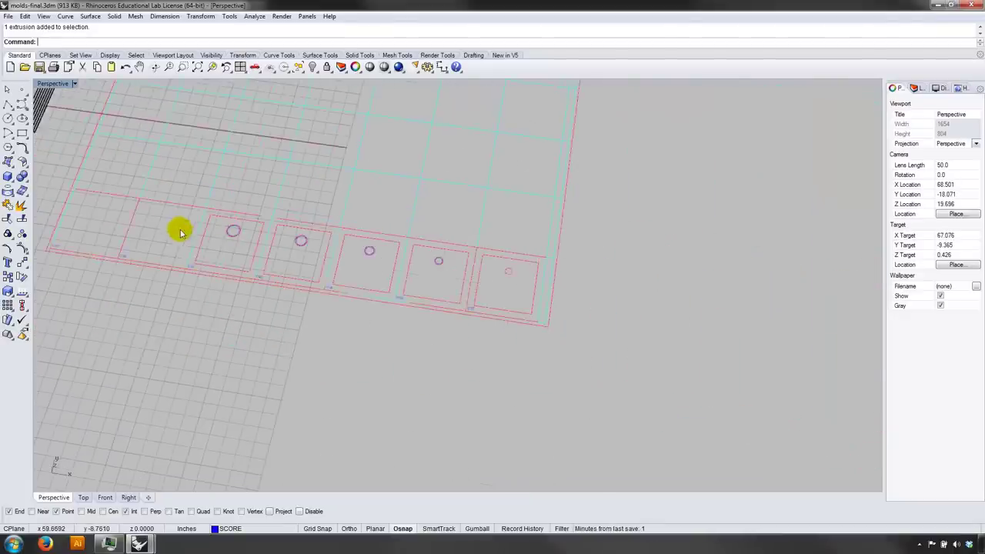
shift+right_drag(213, 180, 285, 290)
scroll(306, 208, up, 8)
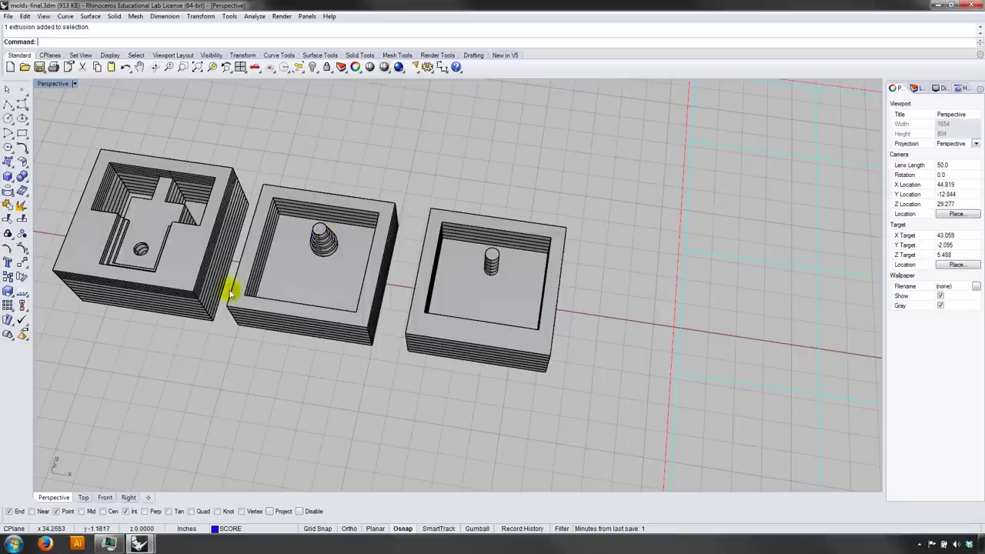
Step: Copy the outer core circle of slice 03B into the 02B cell, using the matching cell corners as reference points
scroll(231, 289, down, 5)
shift+right_drag(613, 355, 426, 244)
scroll(431, 335, up, 5)
right_drag(433, 337, 396, 347)
click(407, 351)
text(Copy)
key(Return)
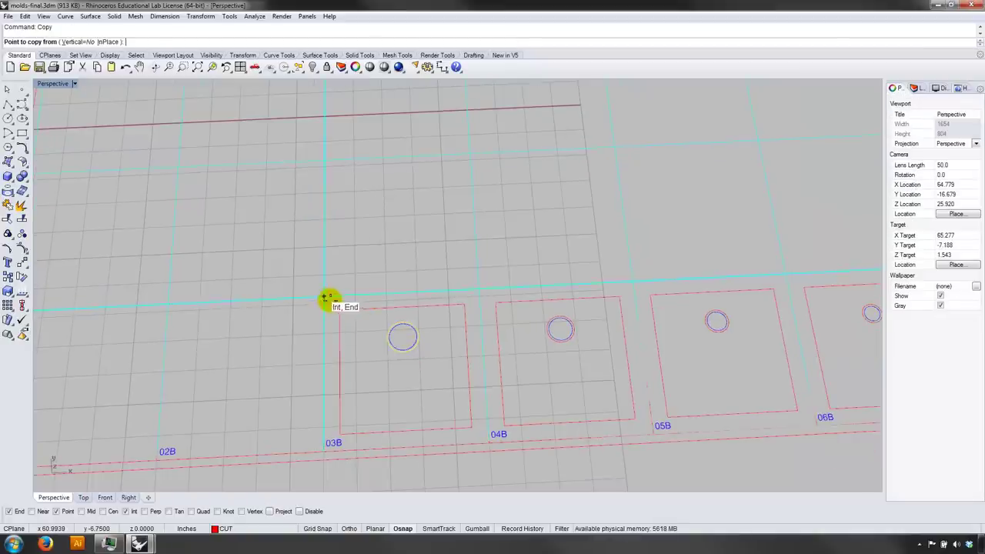
click(324, 296)
click(163, 299)
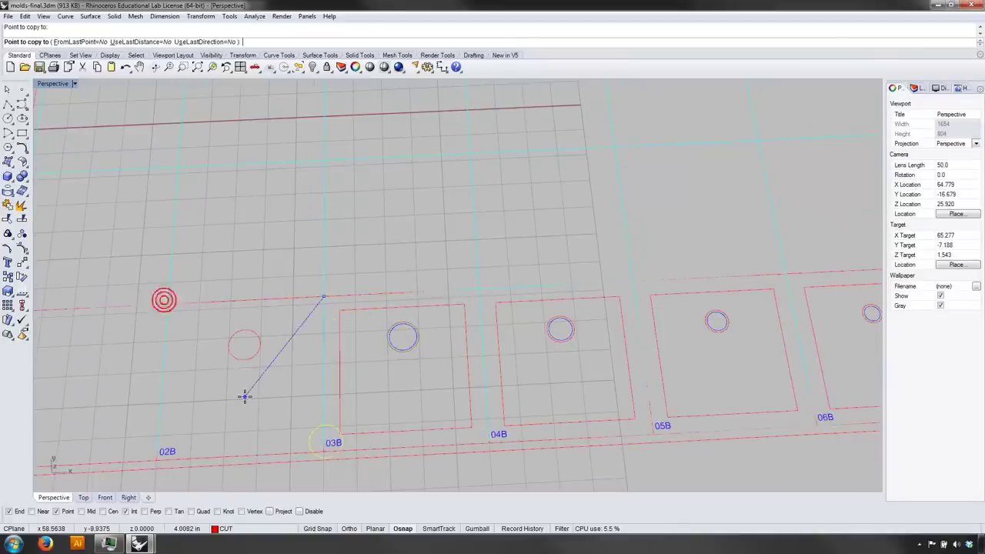
key(Return)
Step: Move the circle copied into slice 02B to the SCORE layer
click(246, 359)
click(249, 529)
click(245, 510)
click(269, 410)
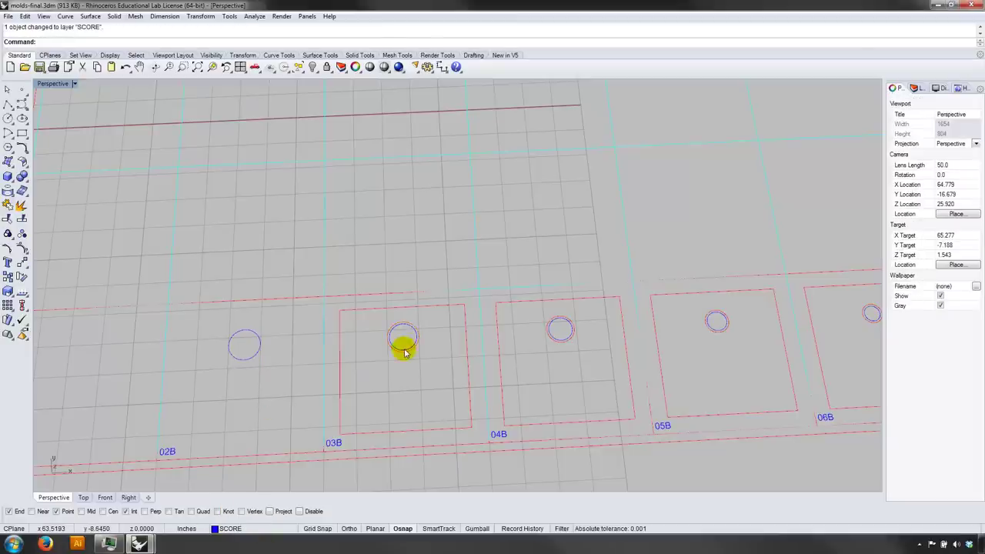
Step: Review the whole model from the cut sheet back through the sliced molds, solid molds and original parts
mouse_move(218, 407)
right_down()
mouse_move(219, 394)
mouse_move(218, 408)
right_up()
right_drag(228, 352, 379, 372)
scroll(259, 372, down, 5)
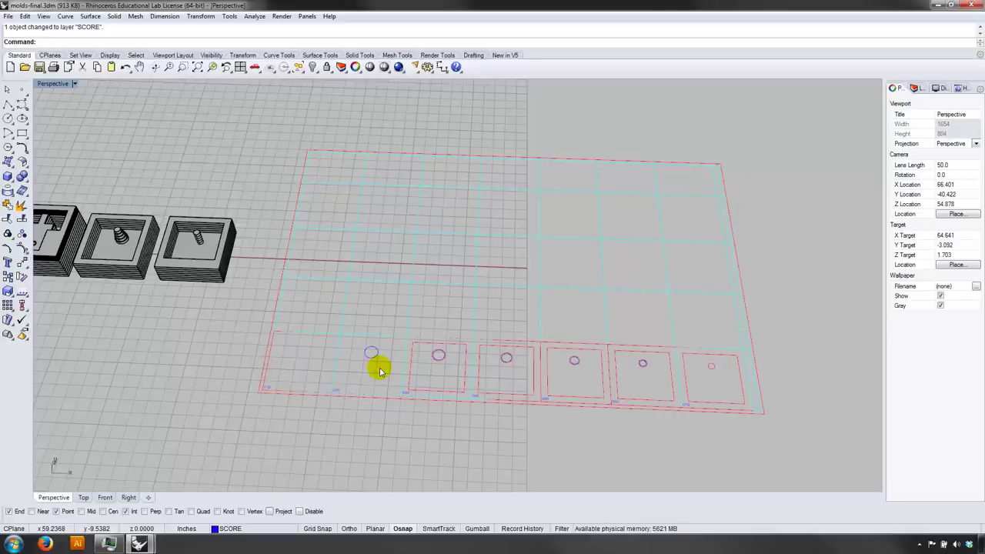
right_drag(380, 372, 314, 318)
shift+right_drag(286, 279, 460, 306)
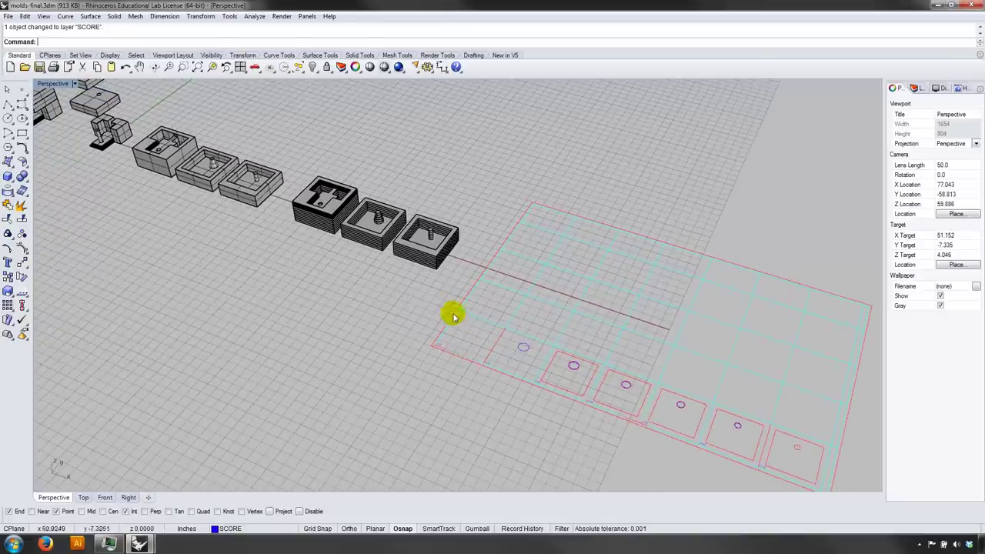
right_drag(407, 279, 530, 310)
shift+right_drag(445, 357, 505, 359)
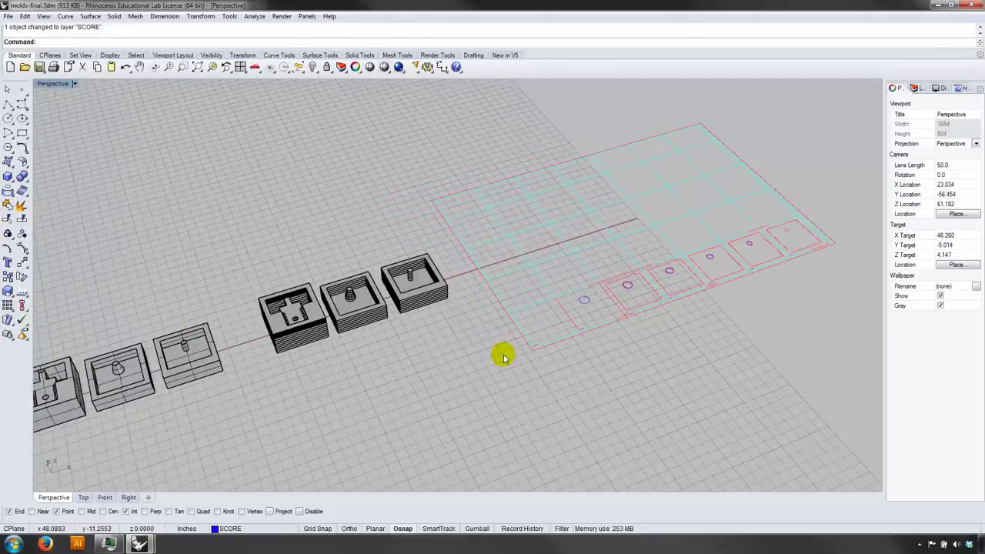
shift+right_drag(353, 376, 522, 333)
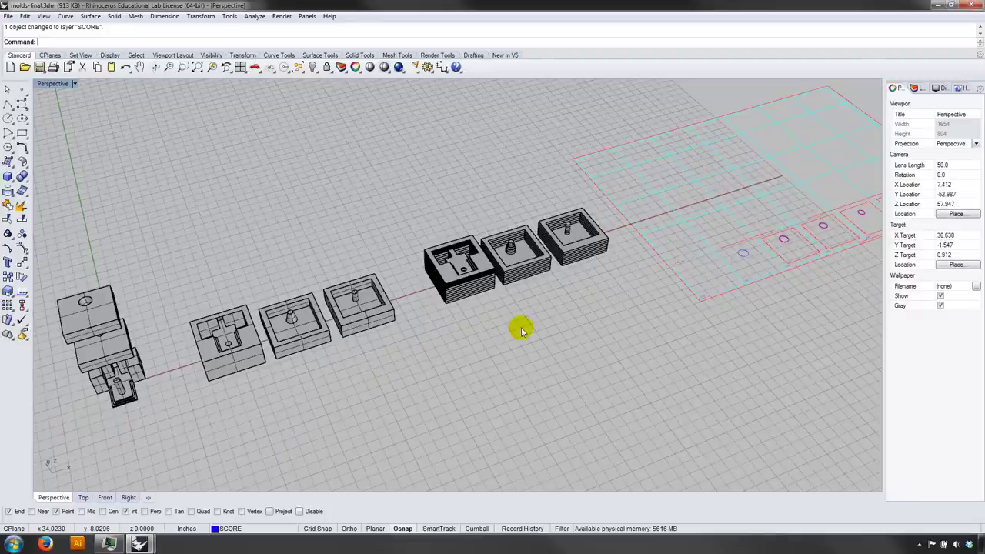
scroll(521, 330, down, 3)
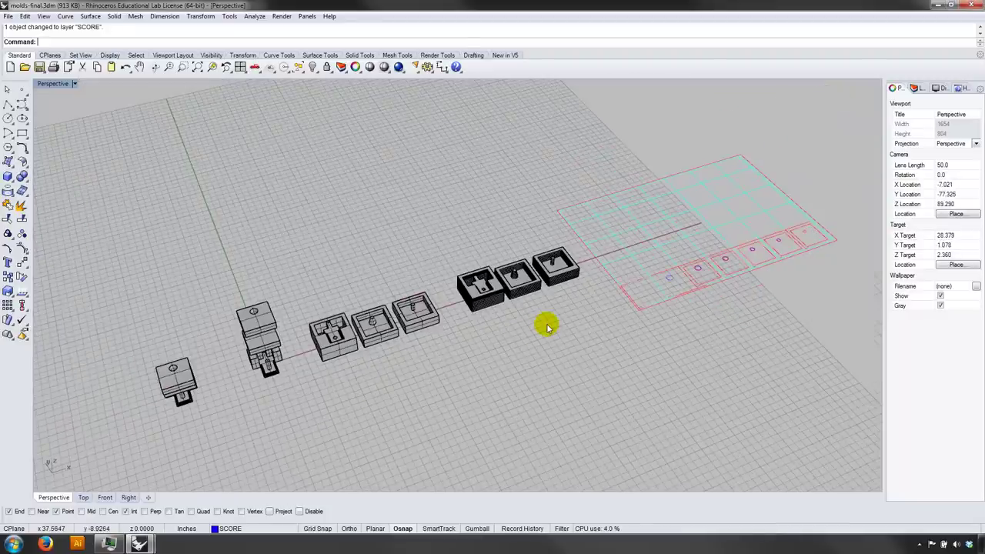
click(918, 540)
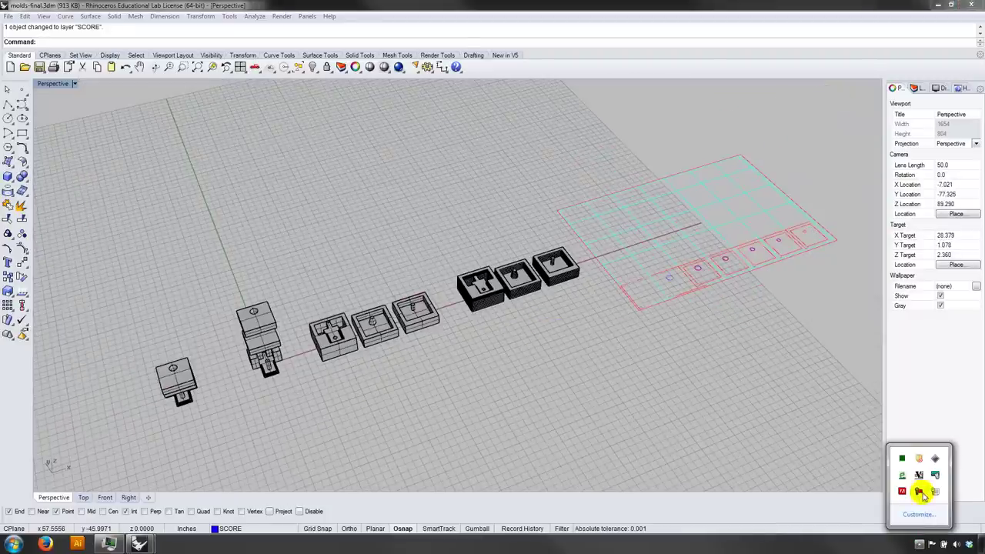